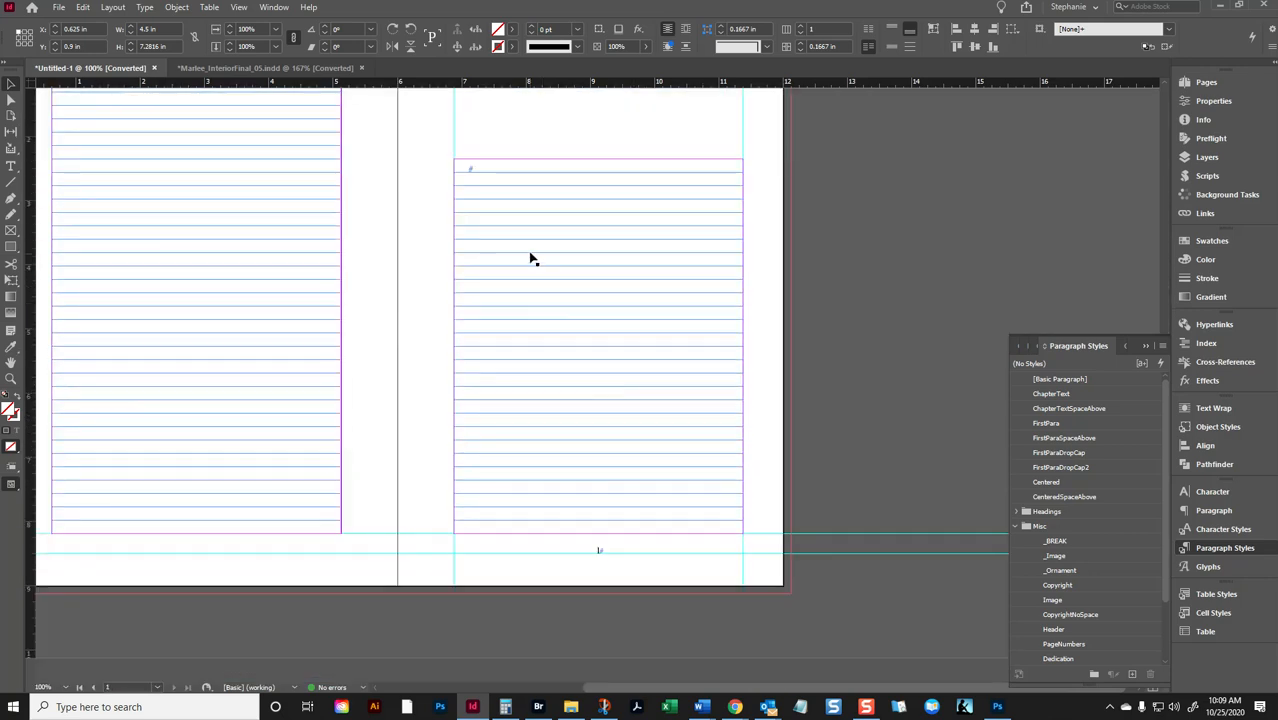
Place the recent file IMPORT_TheLastHurrah.docx into the text frame on page 1, skipping missing-font replacement
double_click(528, 249)
key("ctrl+d")
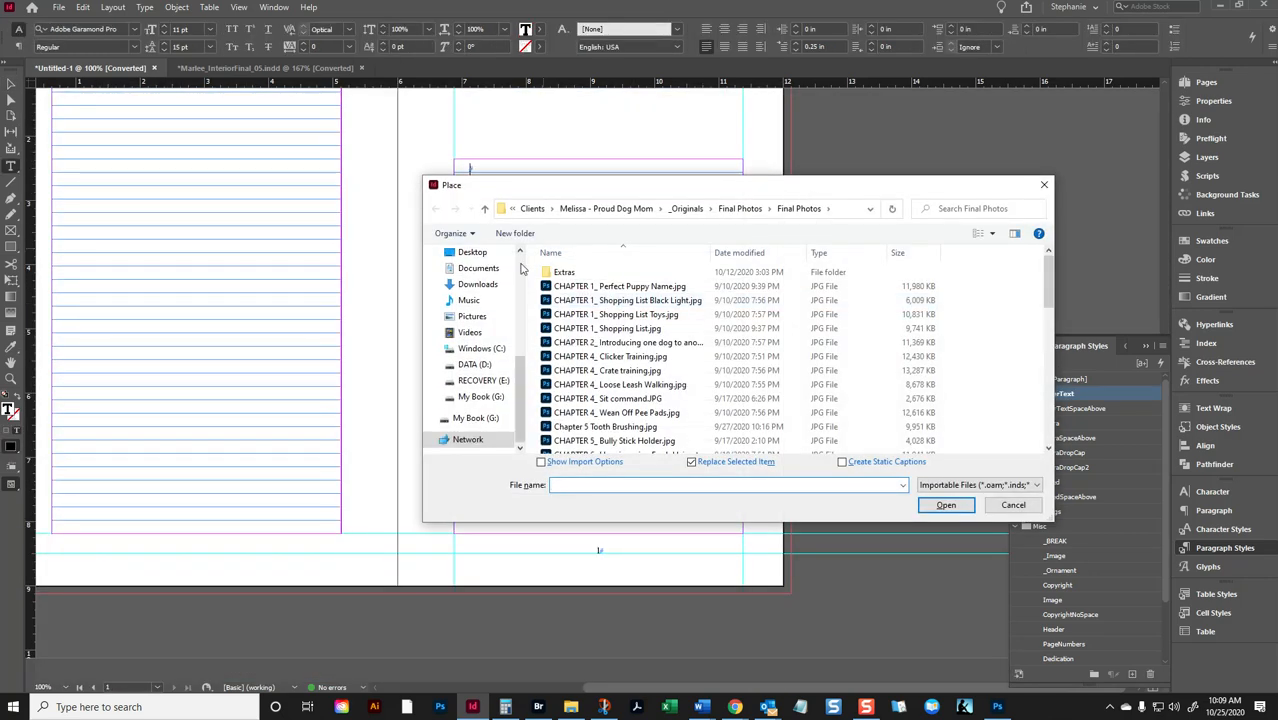
scroll(519, 265, "up", 5)
left_click(510, 258)
scroll(519, 262, "up", 2)
left_click(472, 262)
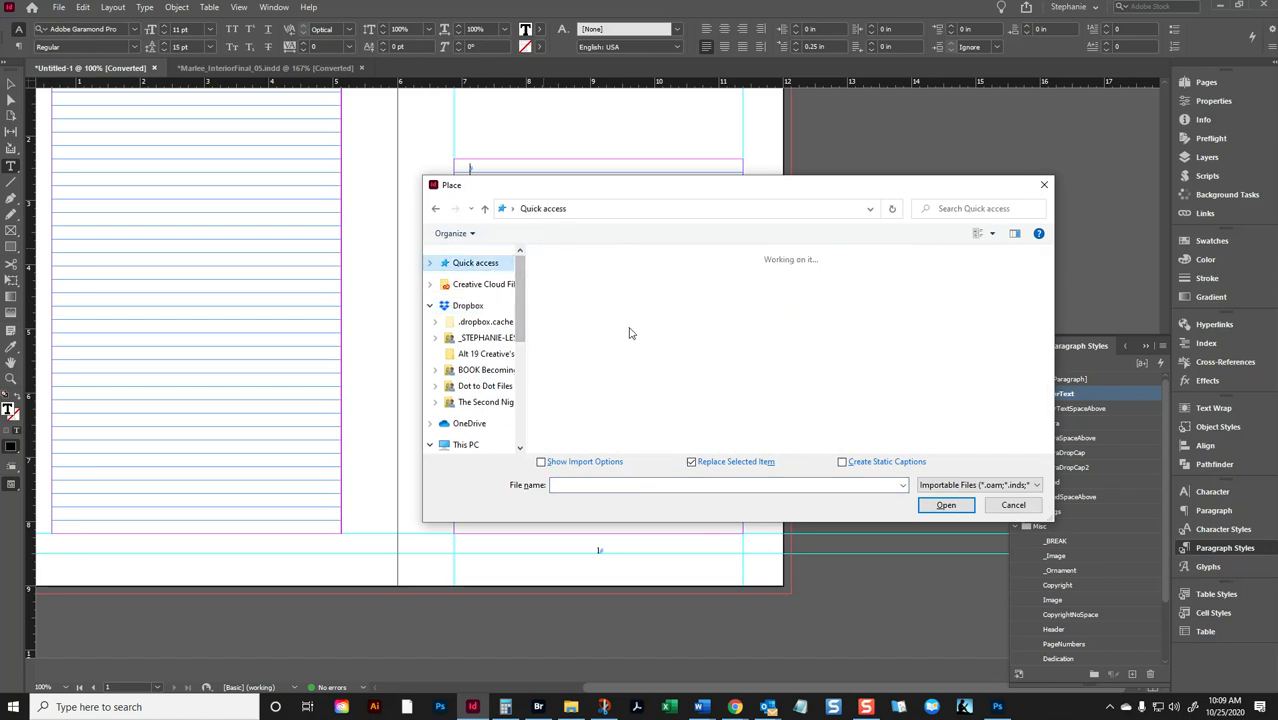
scroll(620, 430, "down", 3)
left_click(625, 361)
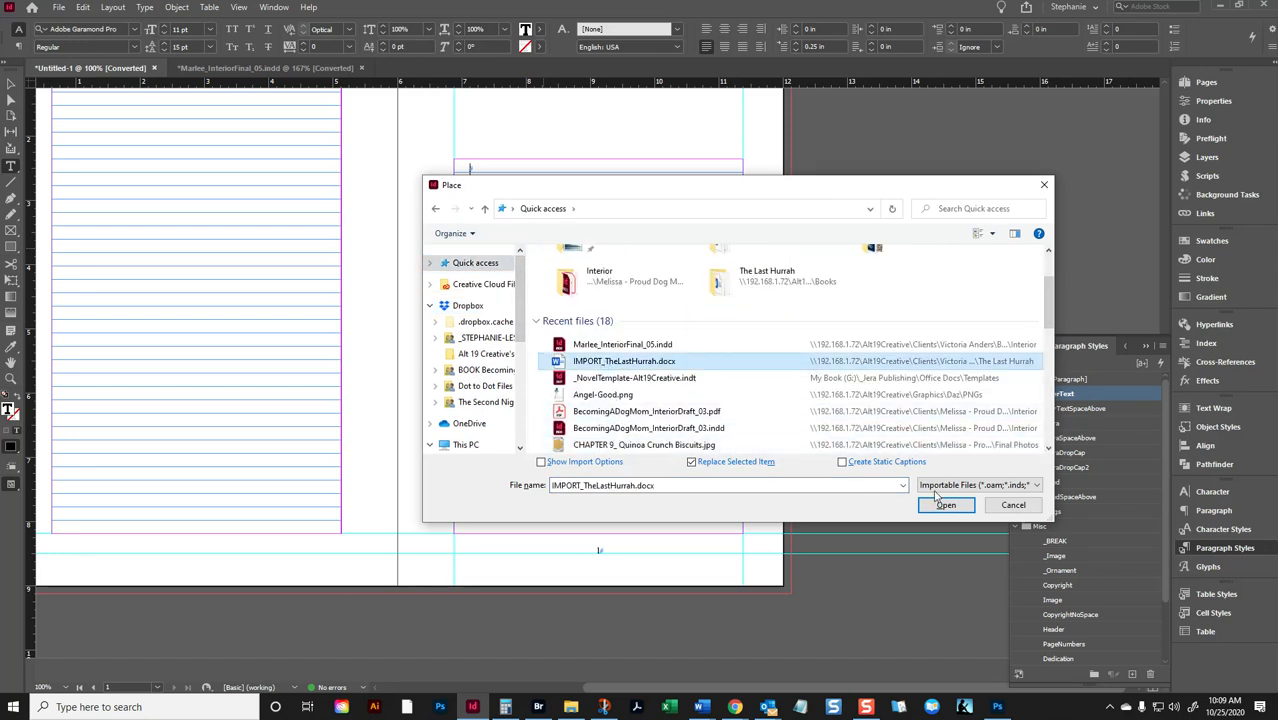
left_click(945, 505)
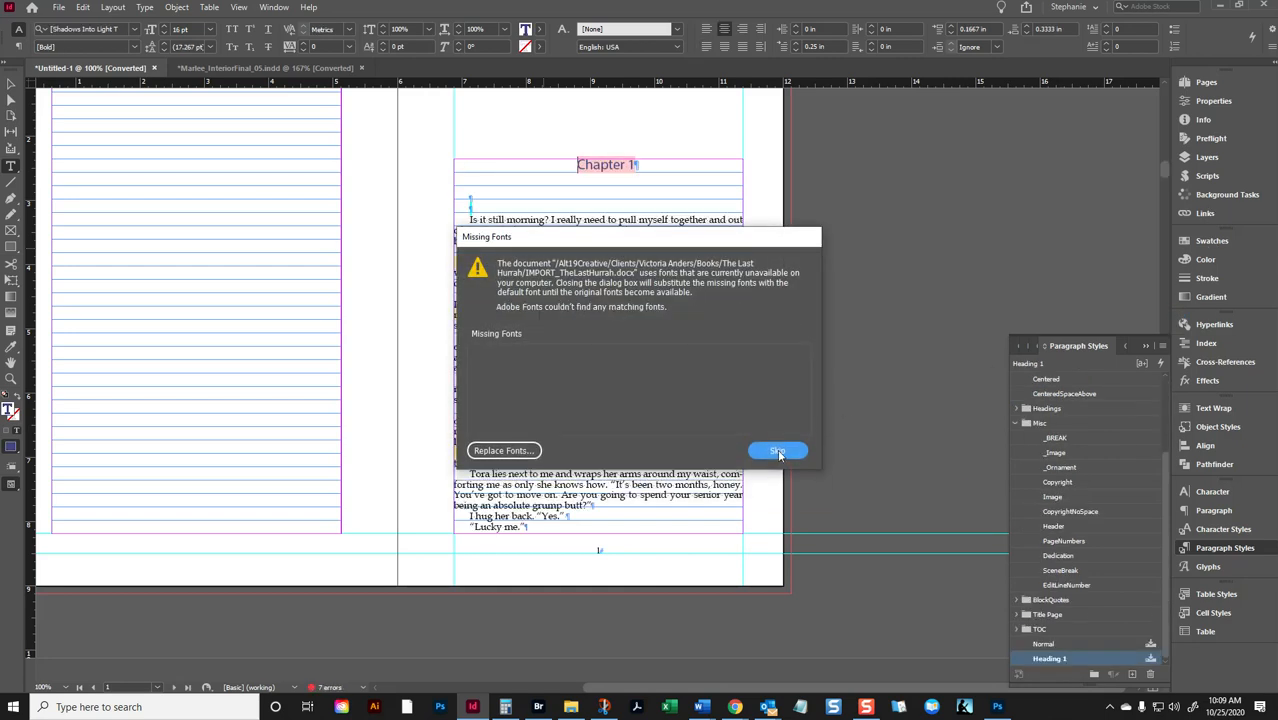
left_click(778, 452)
Run the user script preptext.jsx on the imported text
left_click(1207, 175)
left_click(1012, 122)
double_click(1050, 152)
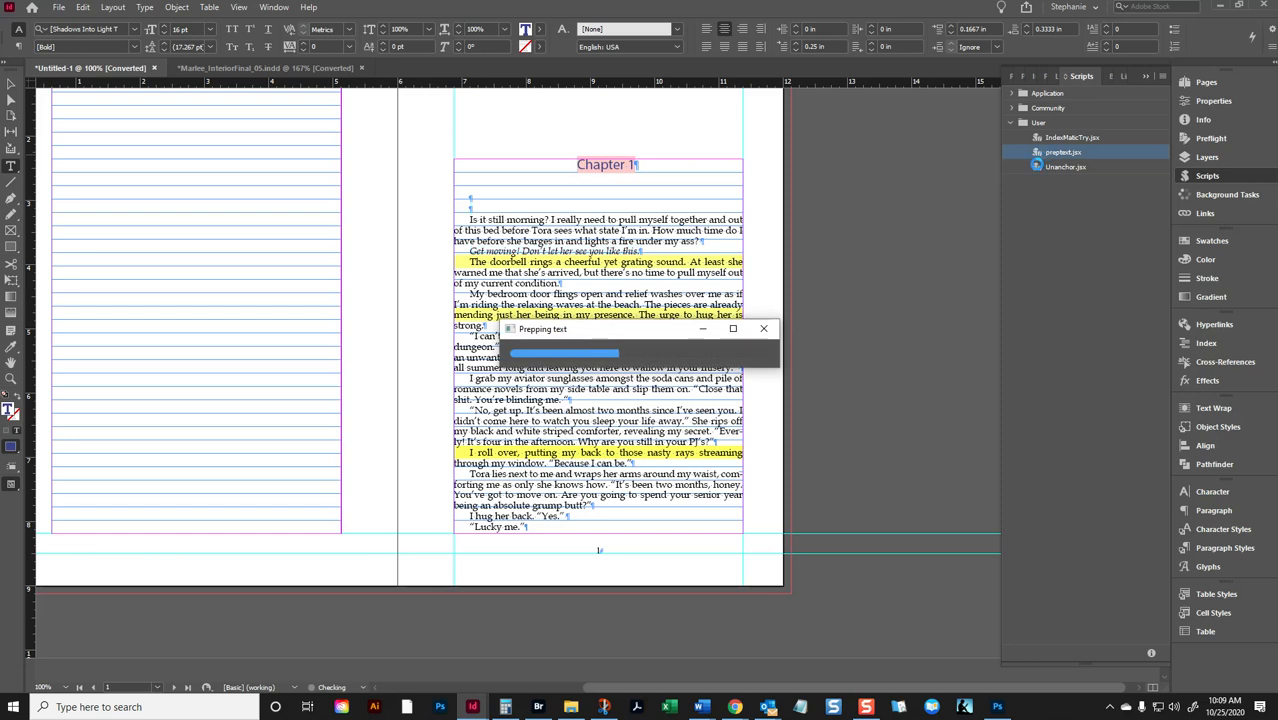
Run the sample JavaScript FindChangeByList.jsx with the search range set to Document
left_click(1010, 93)
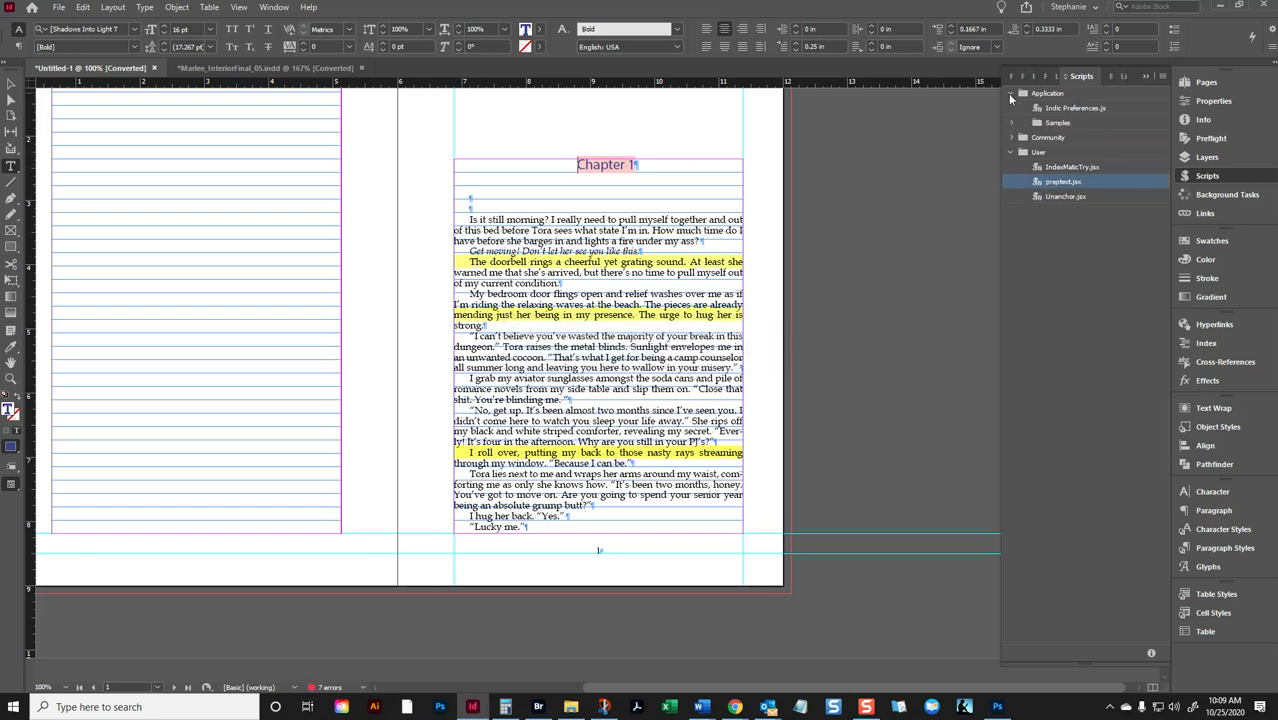
left_click(1011, 123)
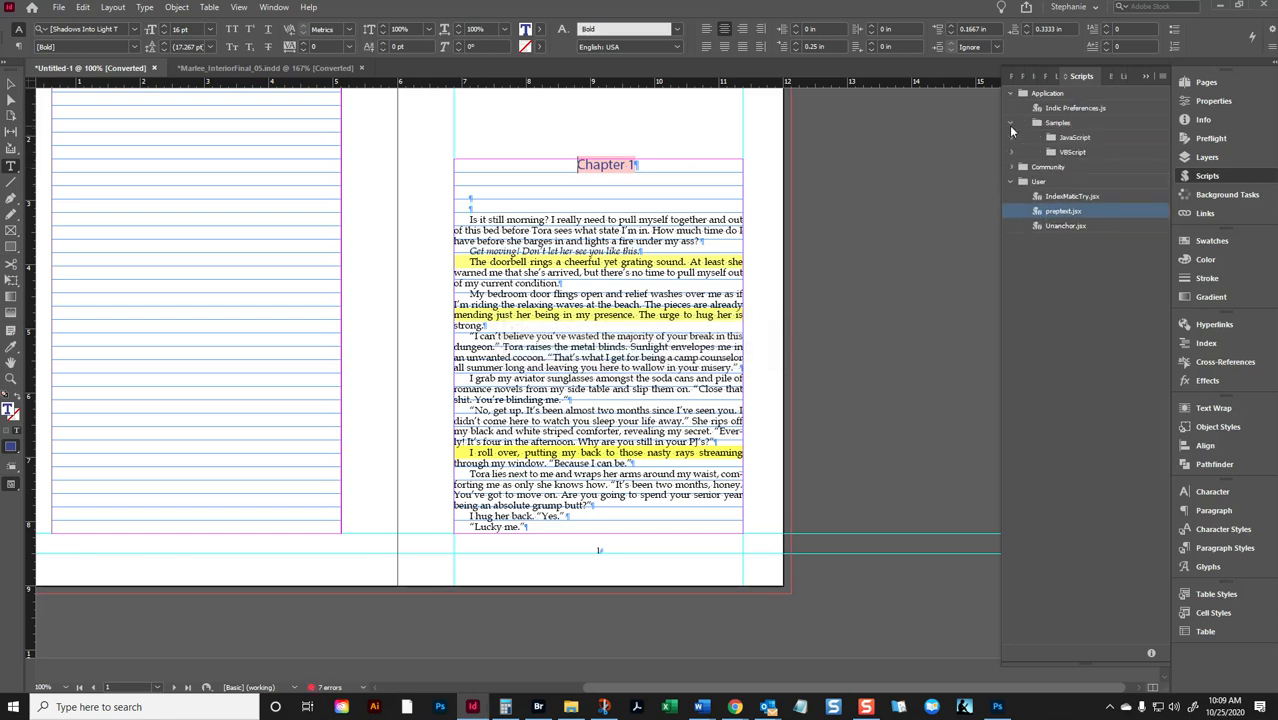
left_click(1011, 141)
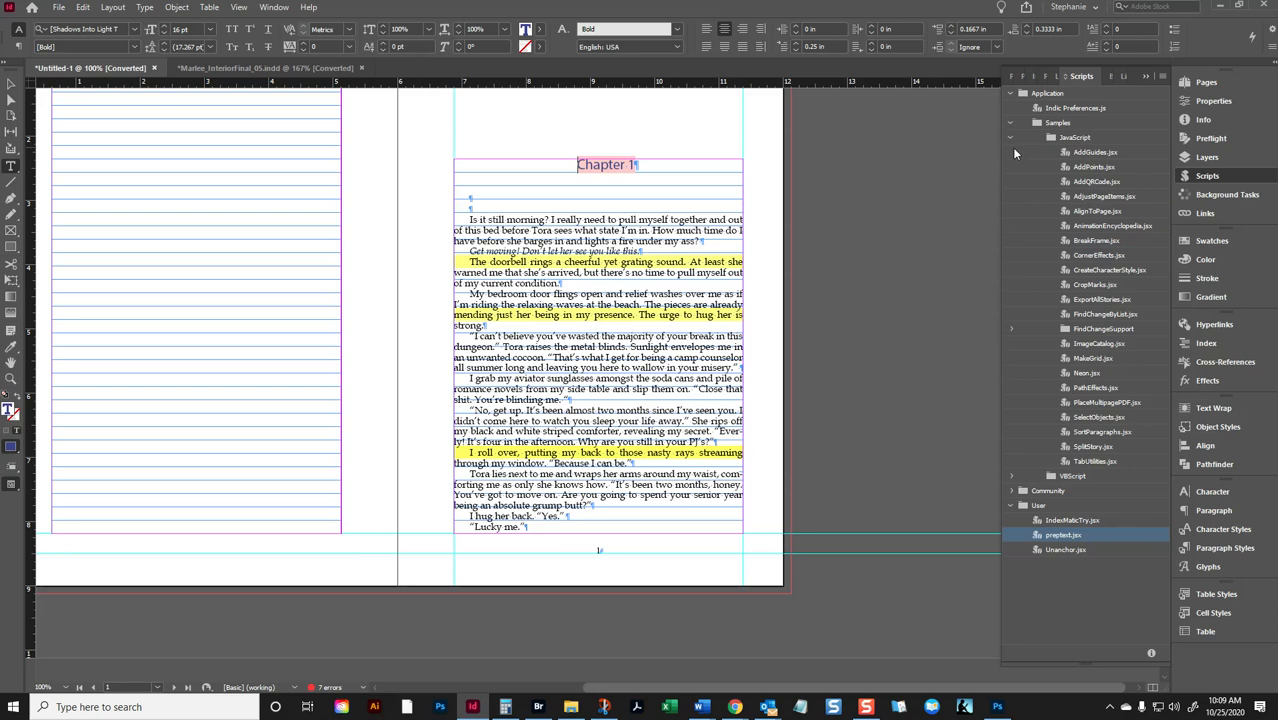
double_click(1117, 316)
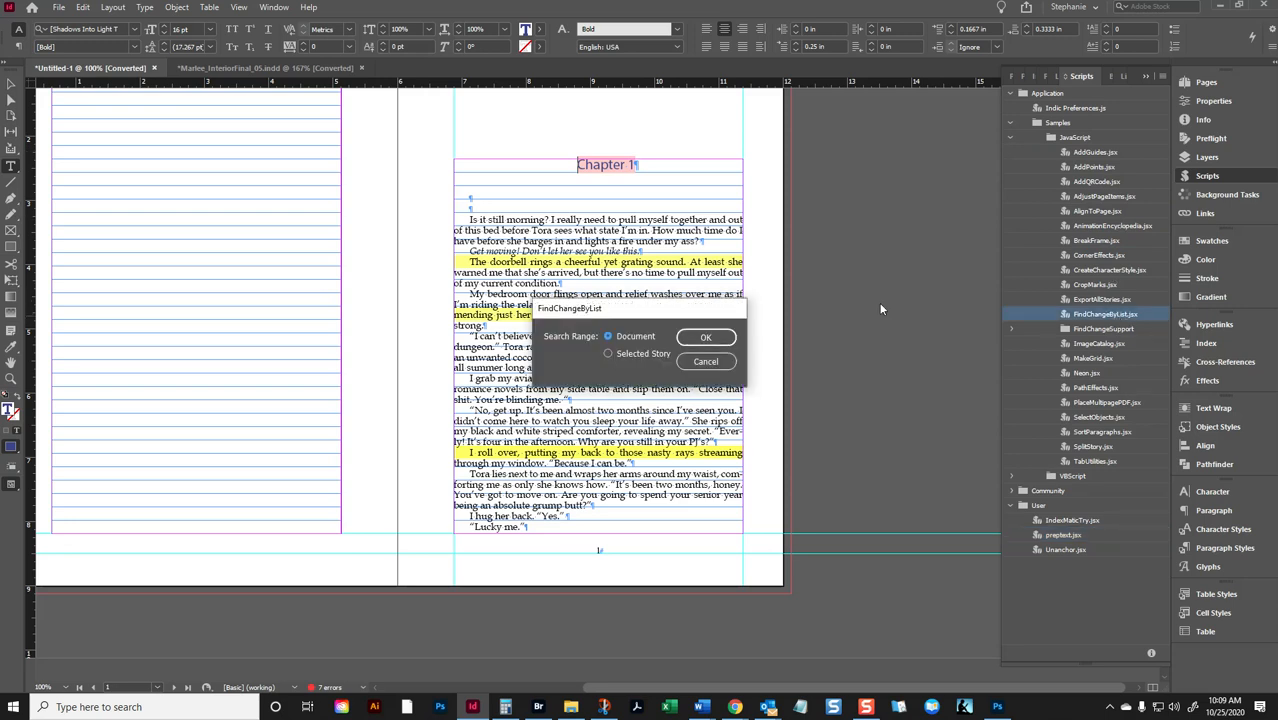
left_click(705, 338)
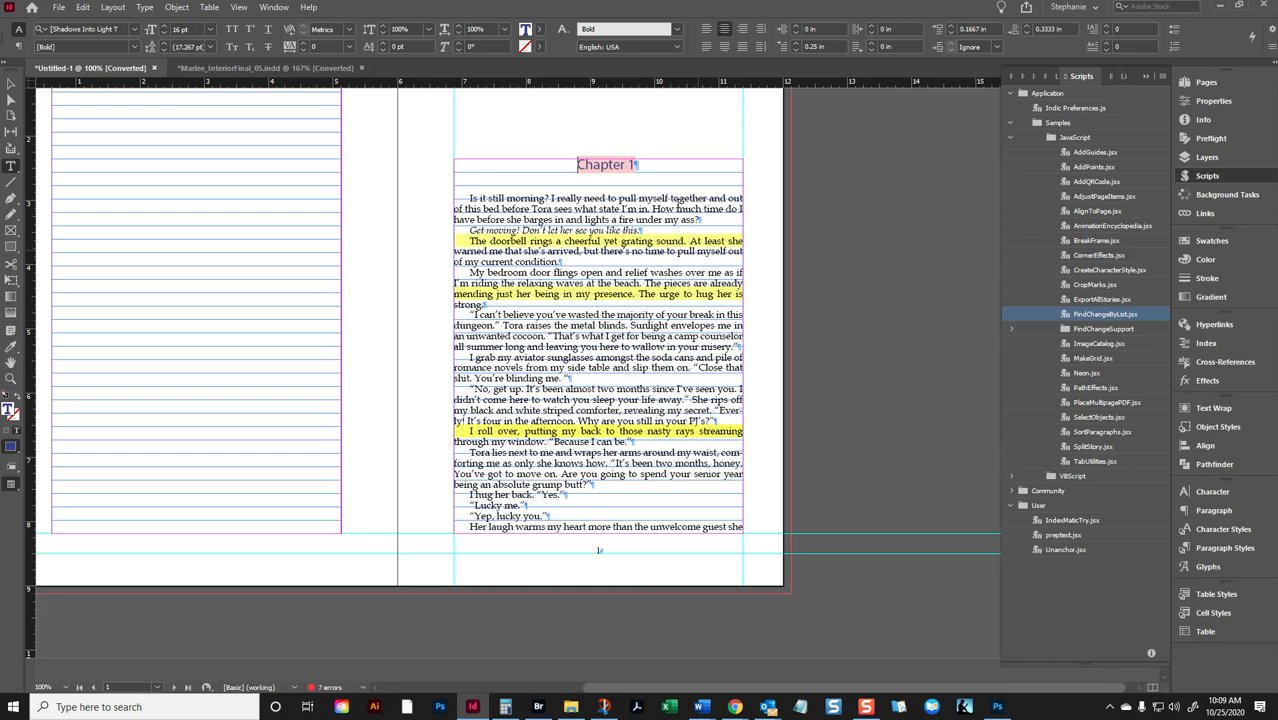
Delete the imported Heading 1 paragraph style and replace it with ChapterTitle
left_click(1188, 547)
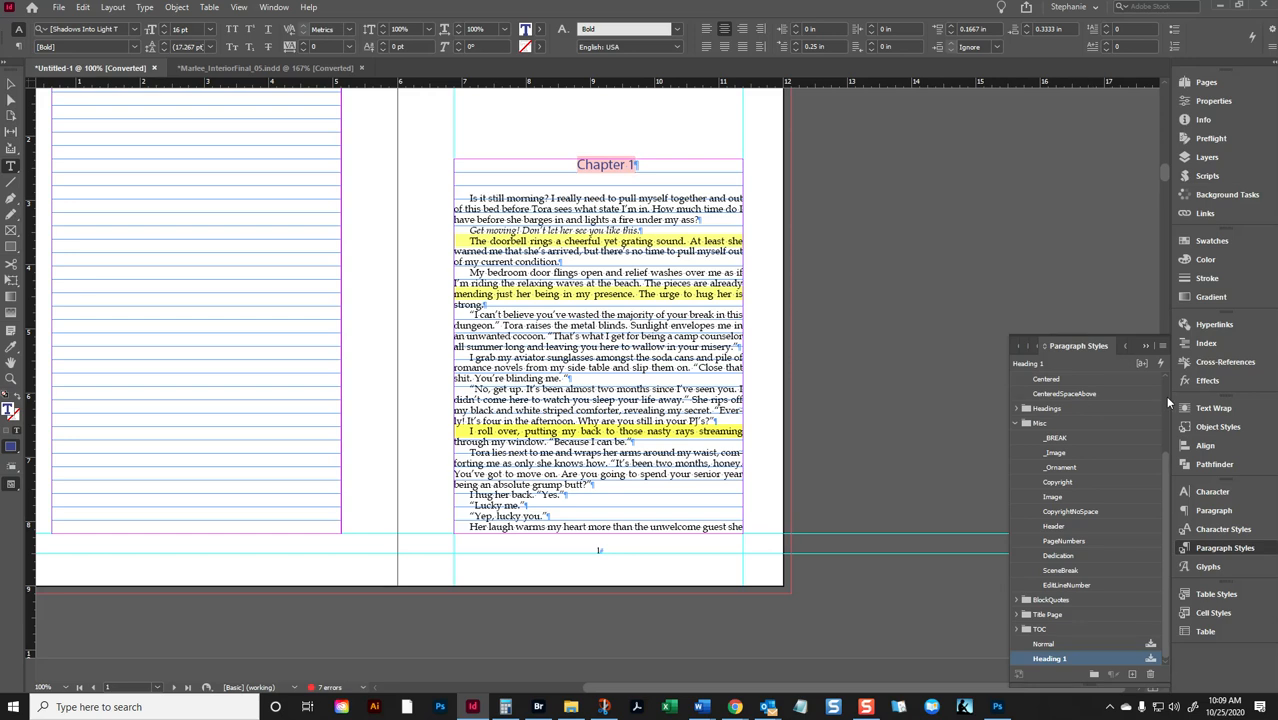
scroll(1003, 479, "down", 2)
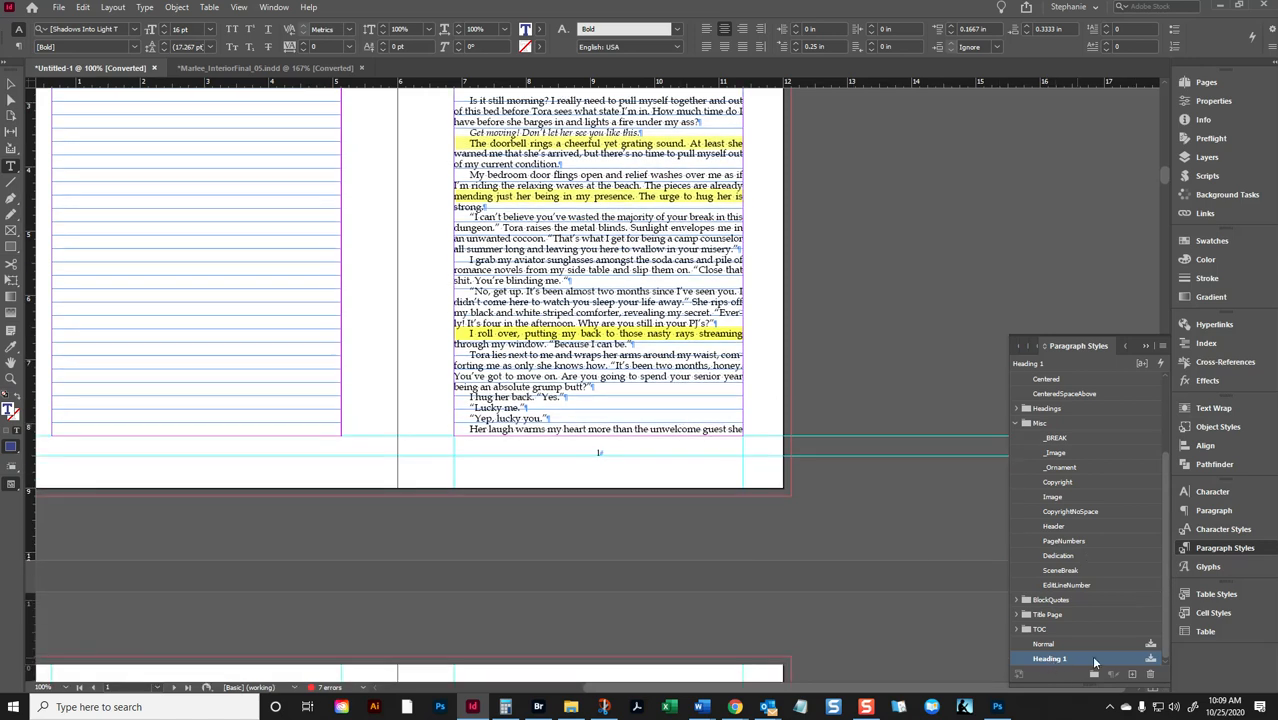
scroll(846, 299, "up", 6)
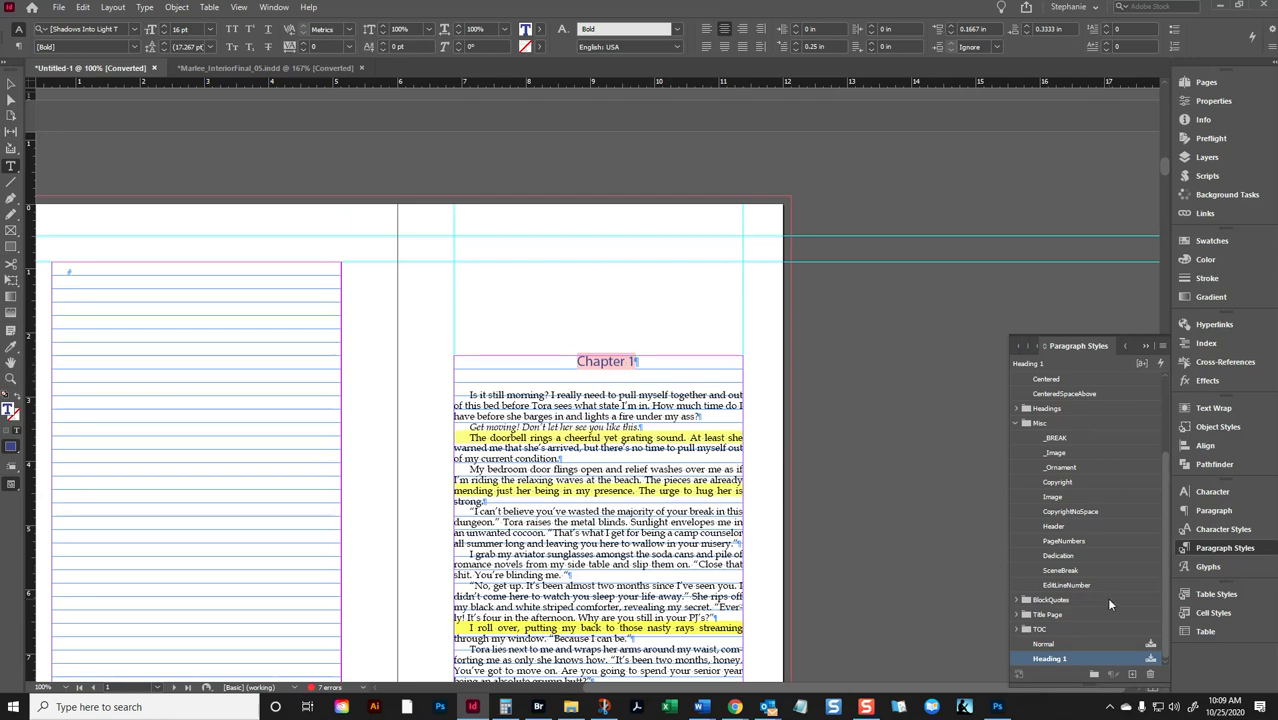
left_click(1150, 674)
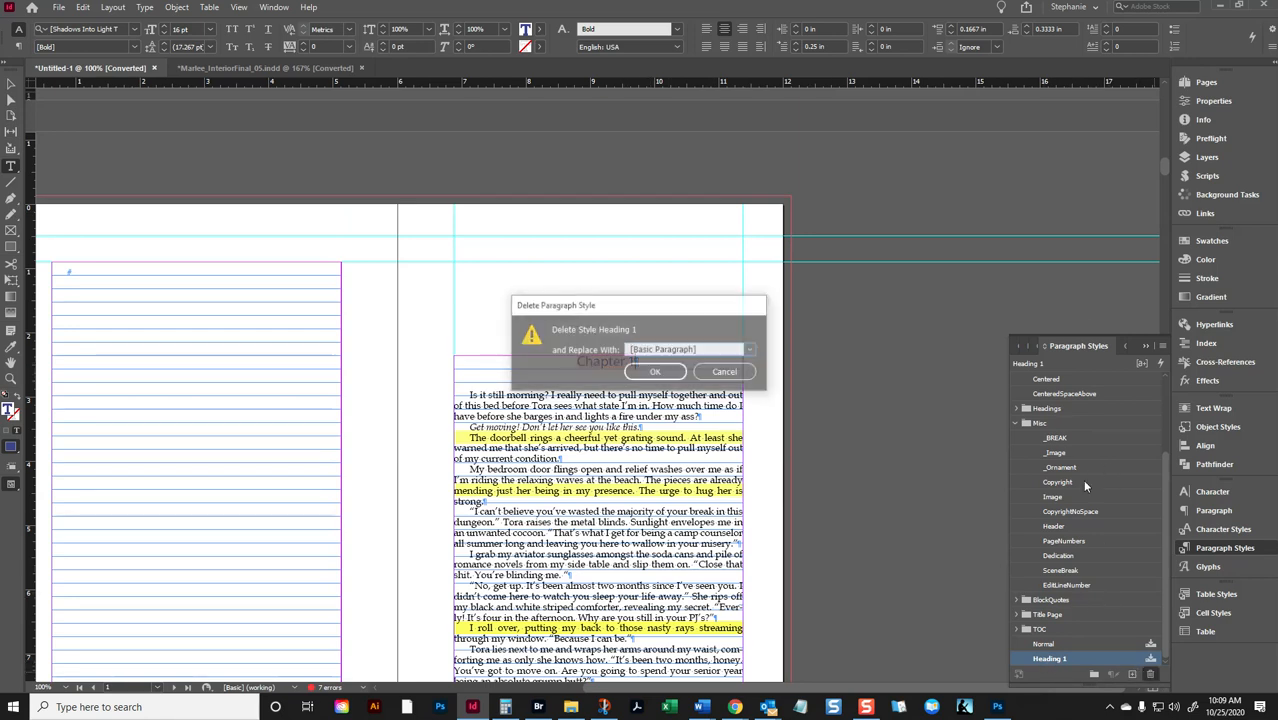
left_click(697, 350)
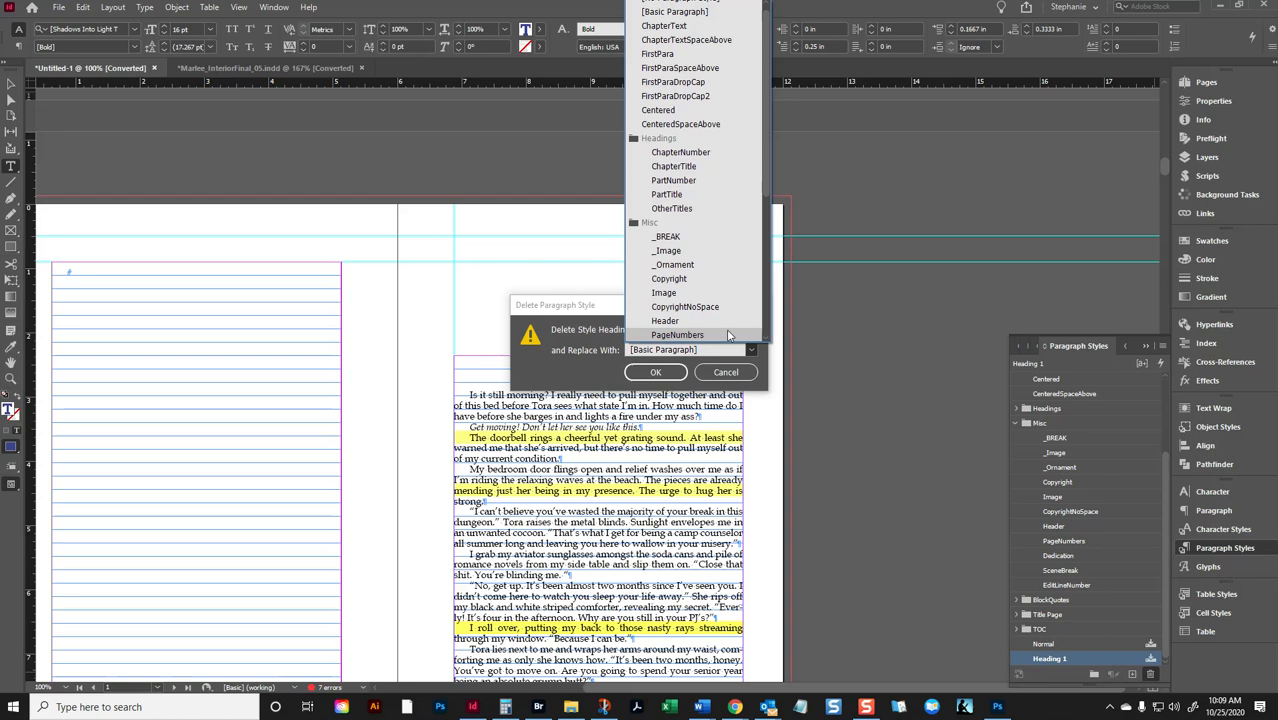
left_click(727, 180)
left_click_drag(614, 308, 982, 159)
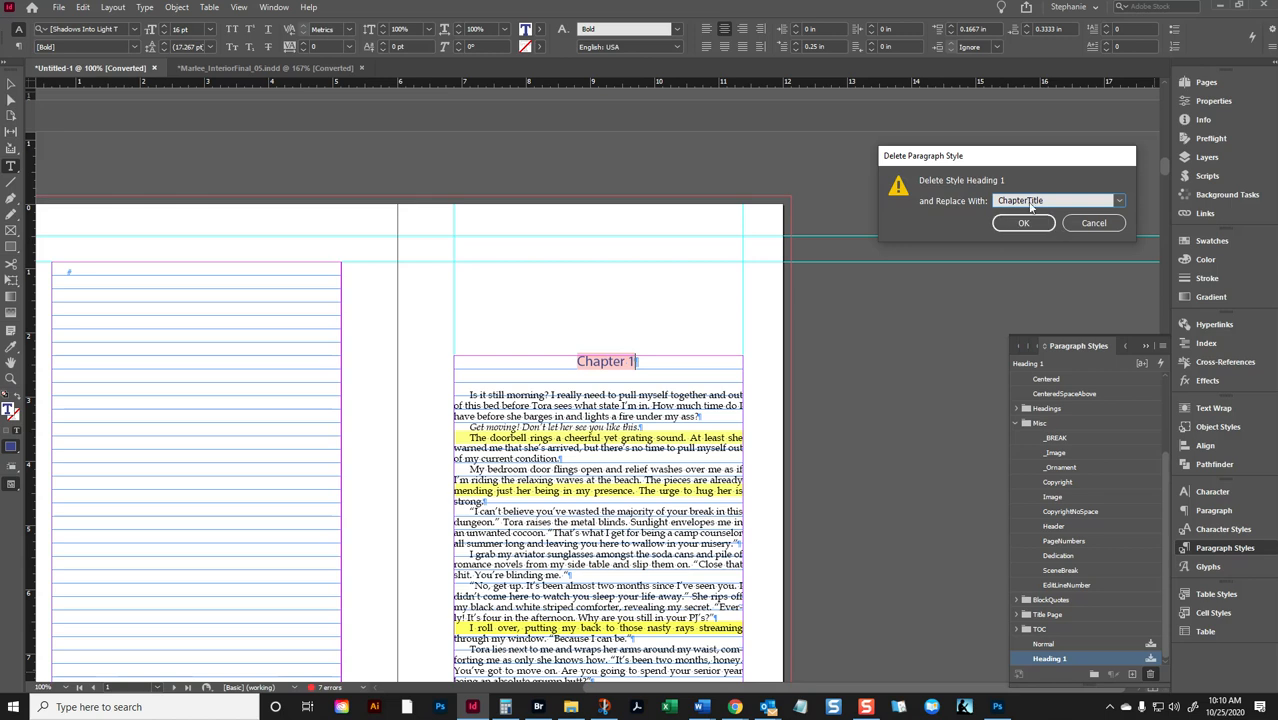
left_click(1025, 223)
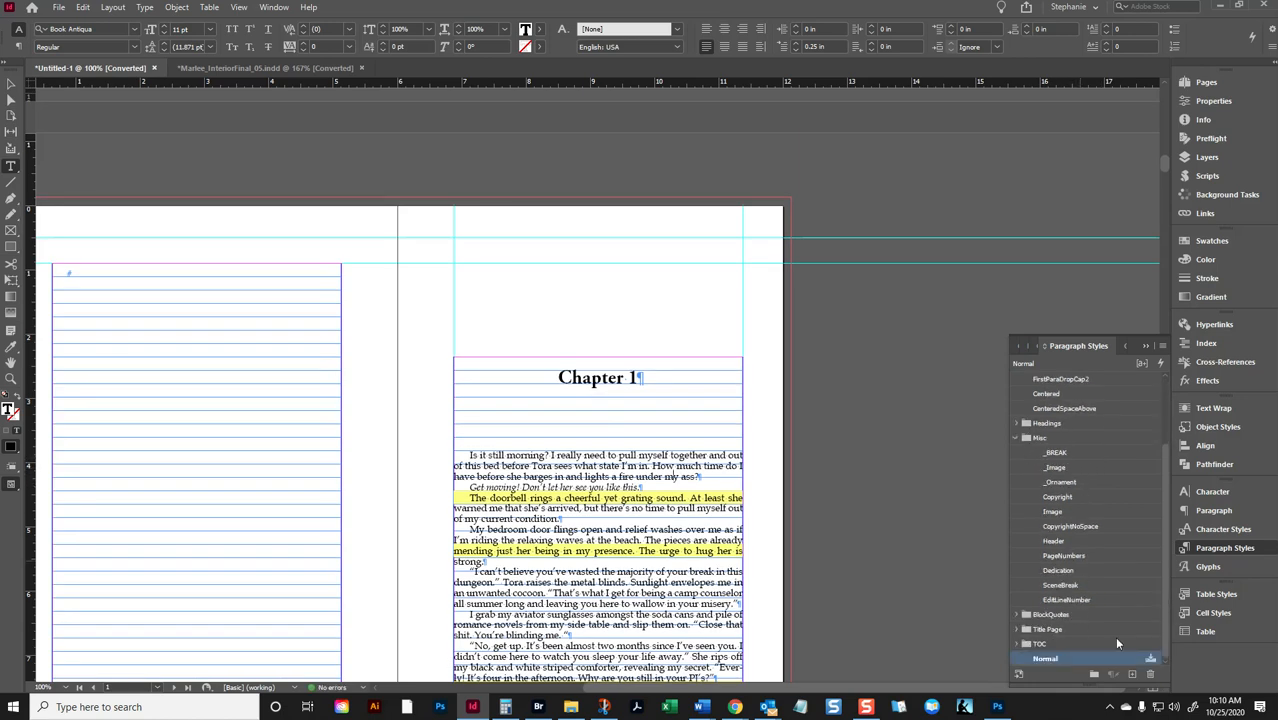
Delete the imported Normal paragraph style and replace it with ChapterText
left_click(1150, 673)
left_click(1037, 205)
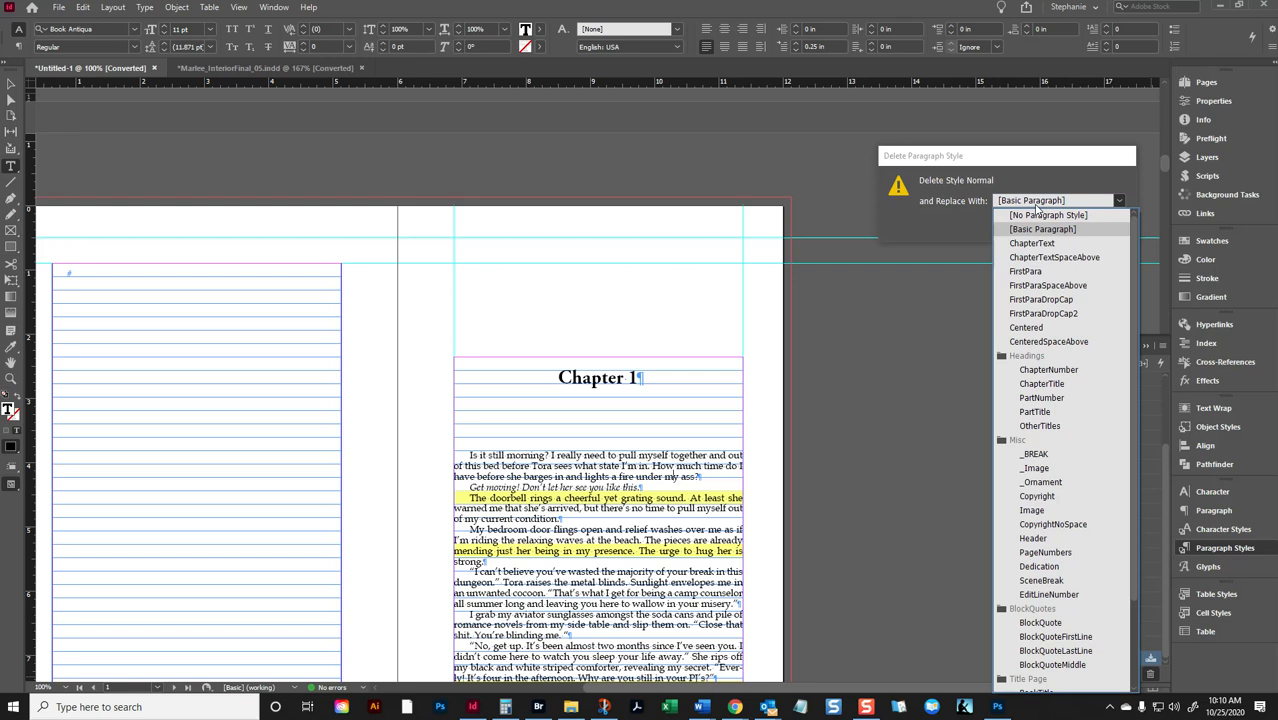
left_click(1027, 260)
left_click(1020, 225)
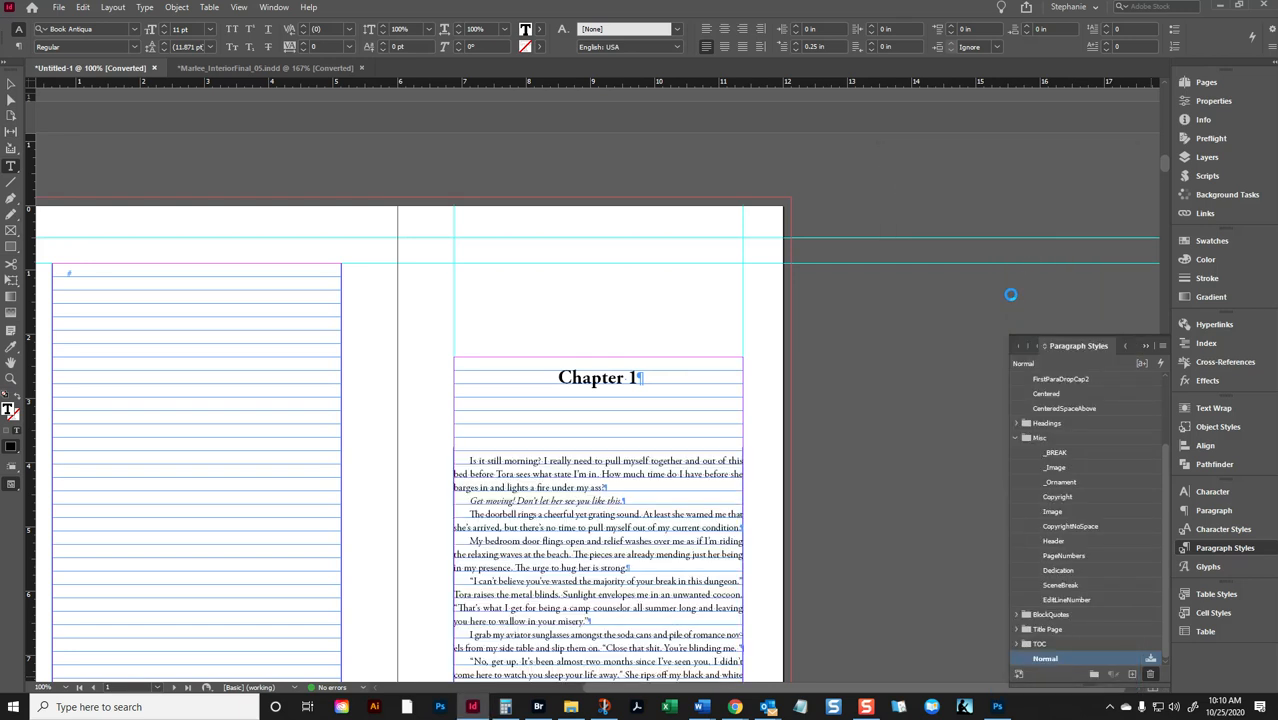
Apply the FirstParaDropCap paragraph style to the opening paragraph of Chapter 1
scroll(740, 534, "down", 3)
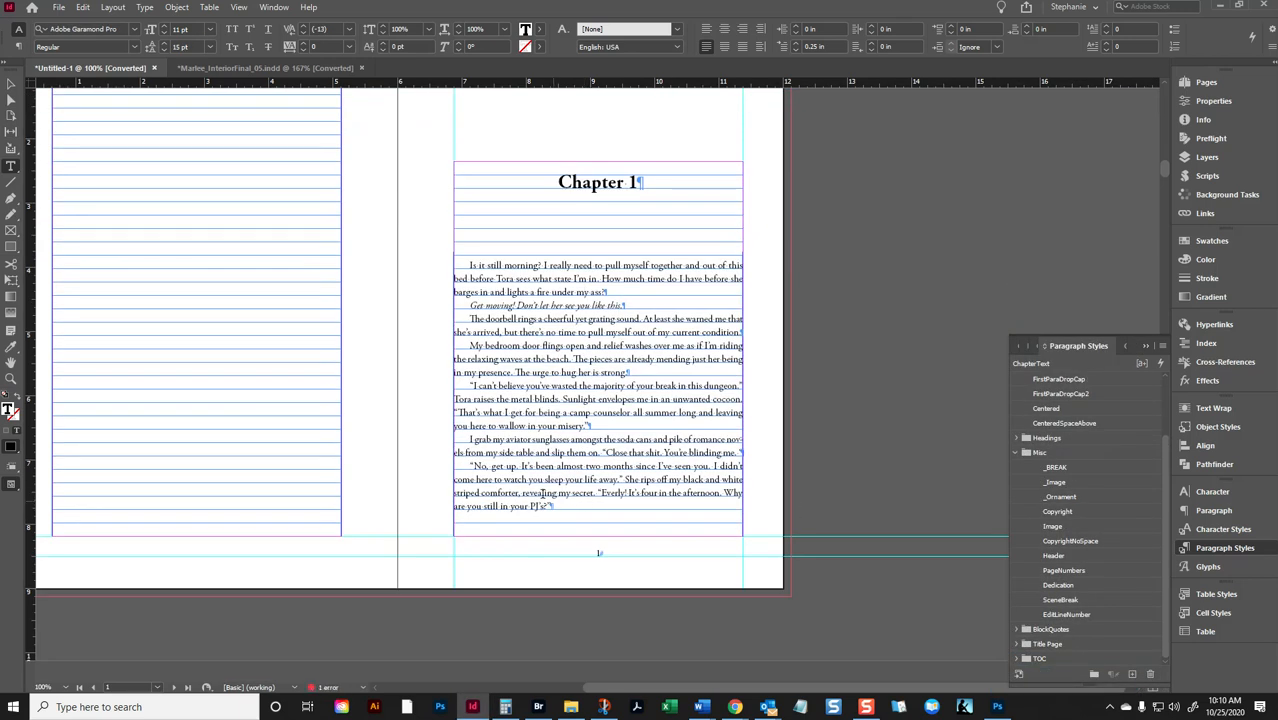
scroll(634, 411, "up", 4)
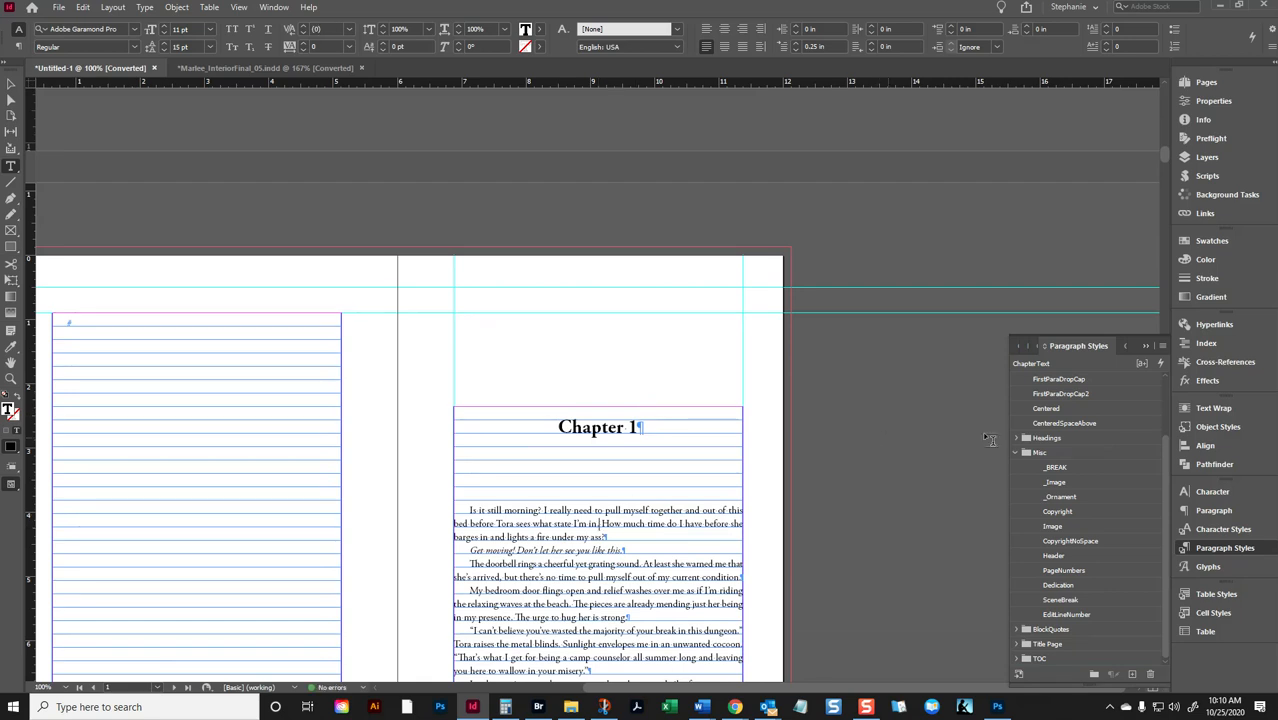
scroll(1105, 416, "up", 3)
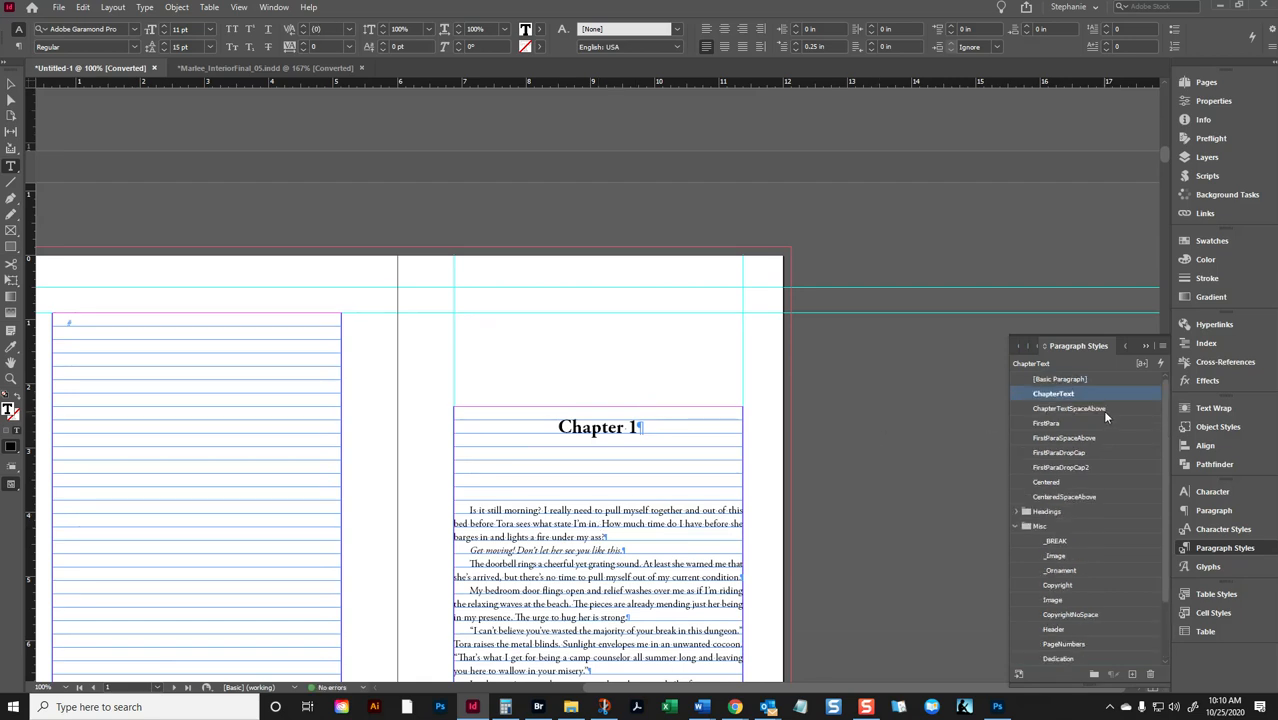
left_click(1070, 452)
triple_click(607, 550)
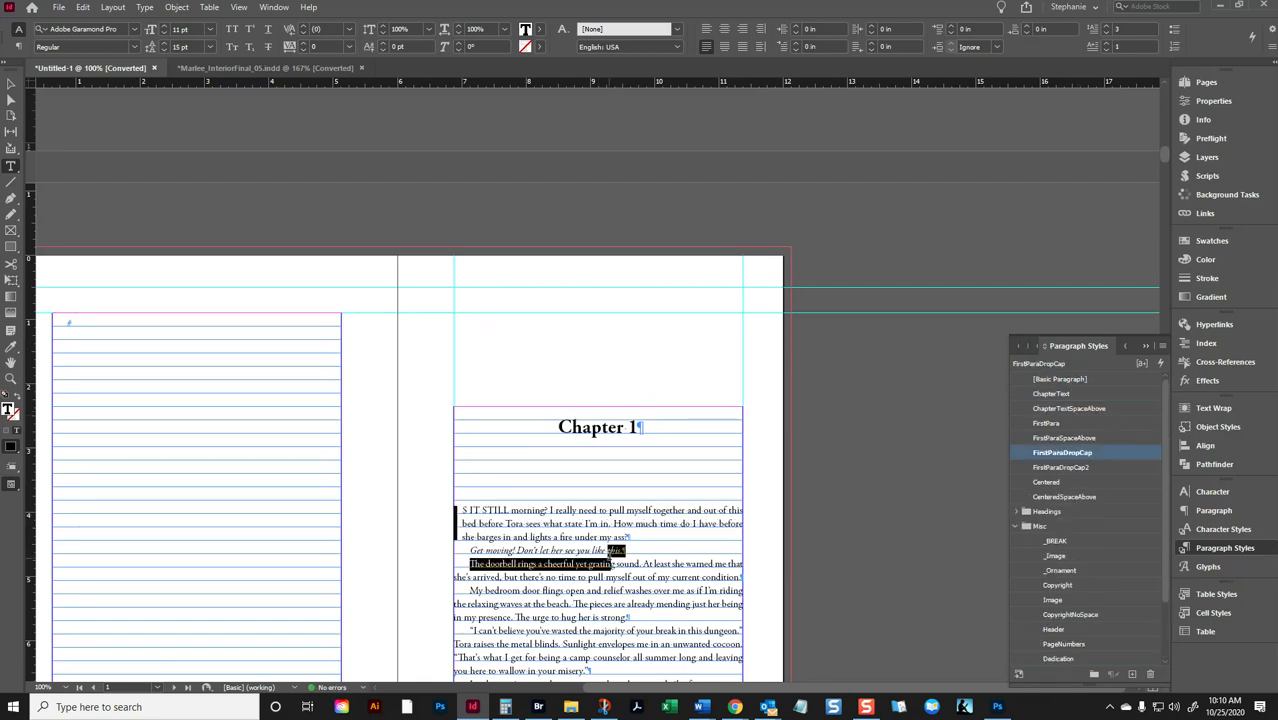
Apply the A-Header master to pages 2-51
scroll(598, 532, "down", 15)
left_click(159, 484)
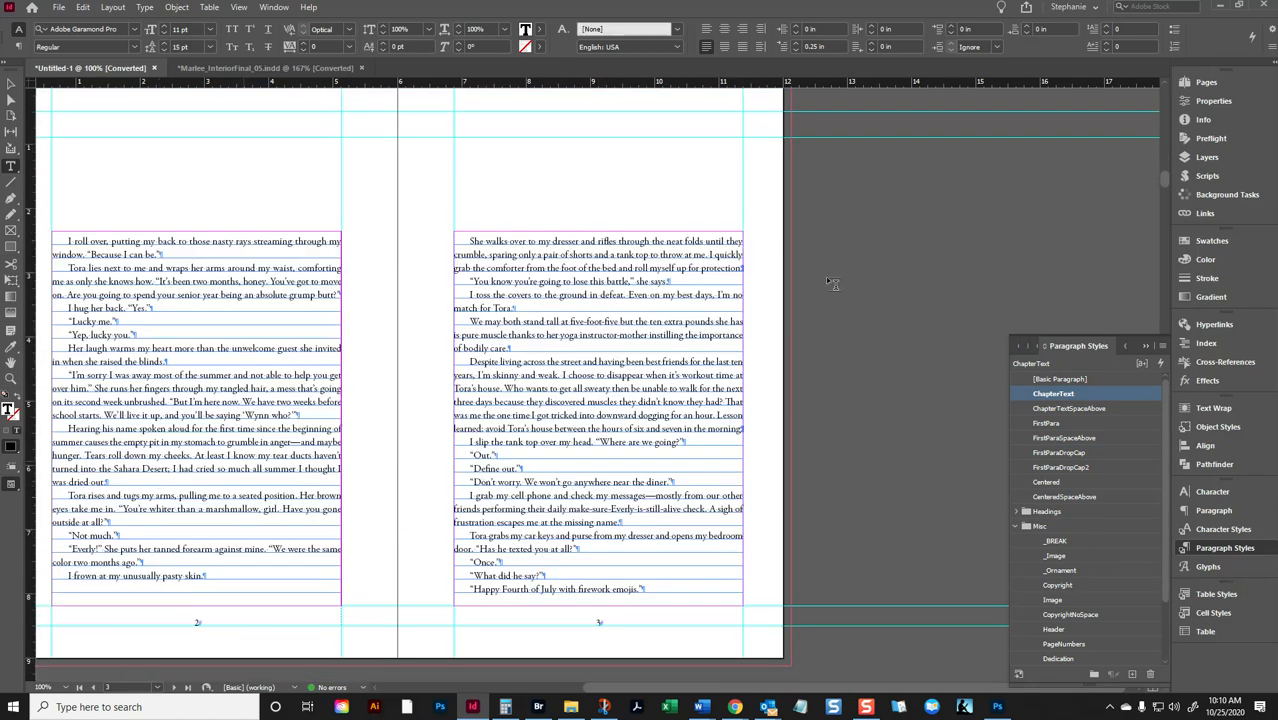
left_click(1222, 82)
double_click(1082, 487)
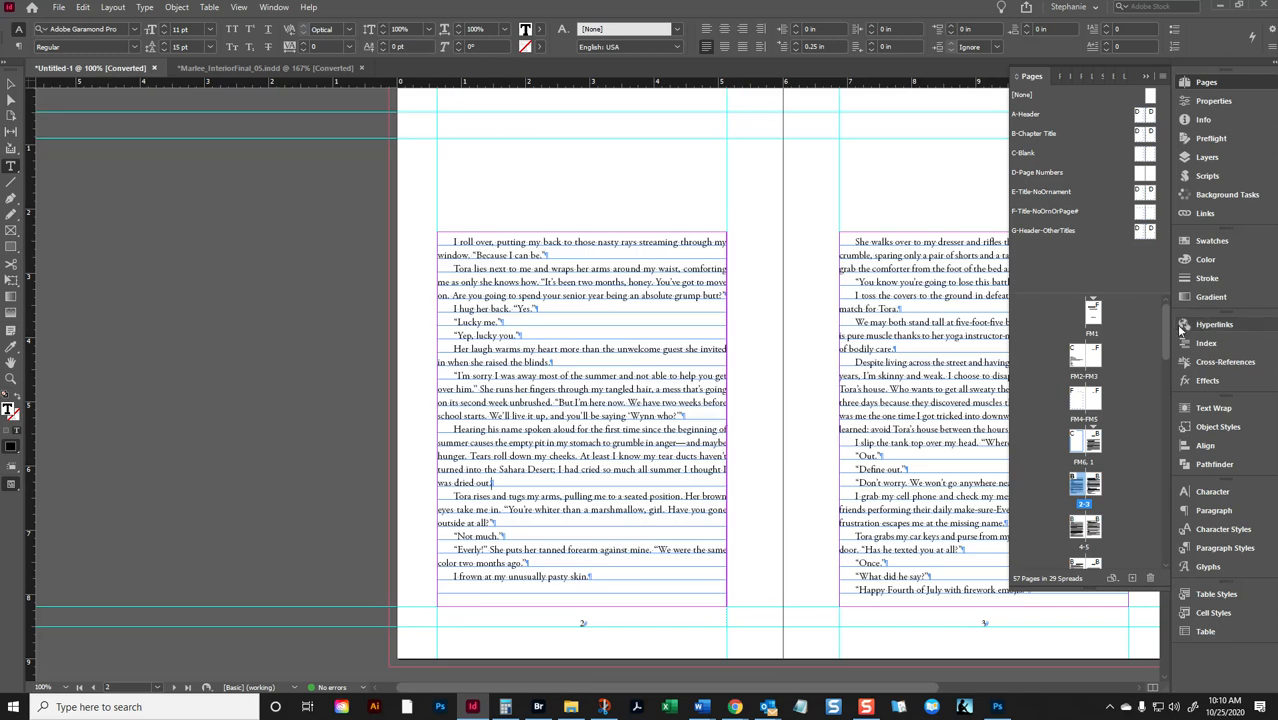
left_click_drag(1165, 340, 1140, 568)
left_click(1095, 537, "shift")
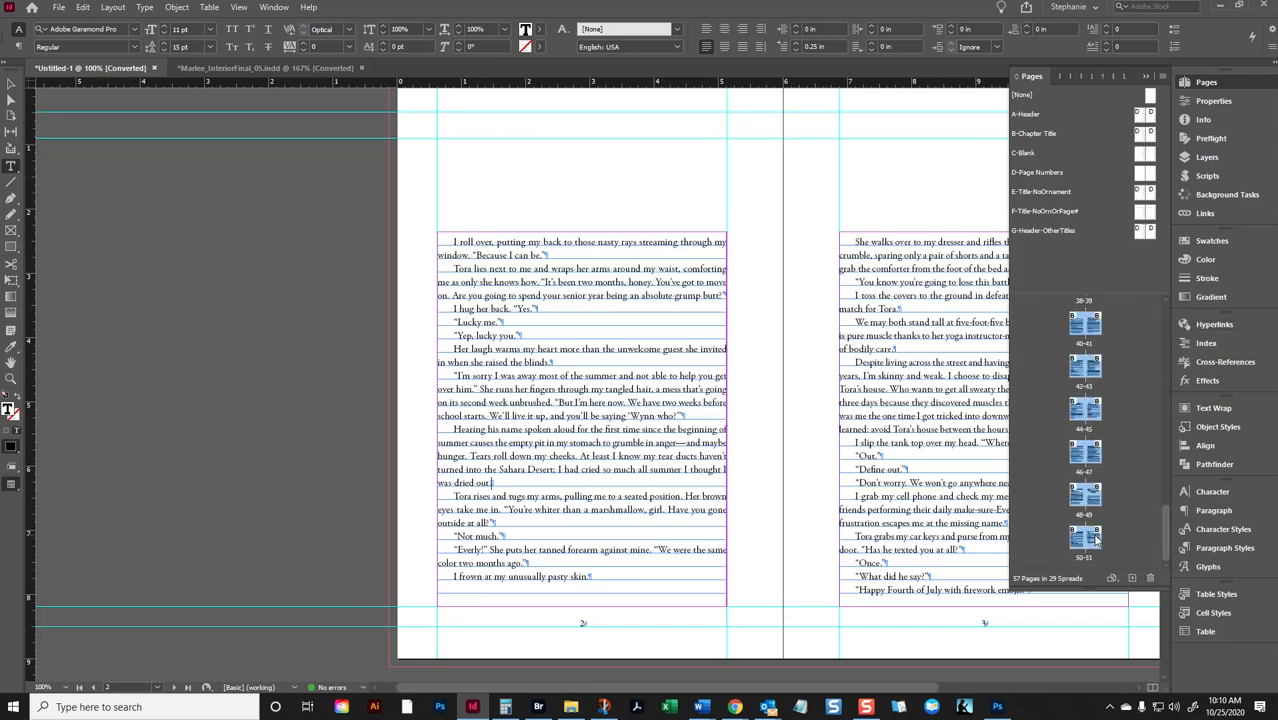
right_click(1095, 537)
left_click(1143, 388)
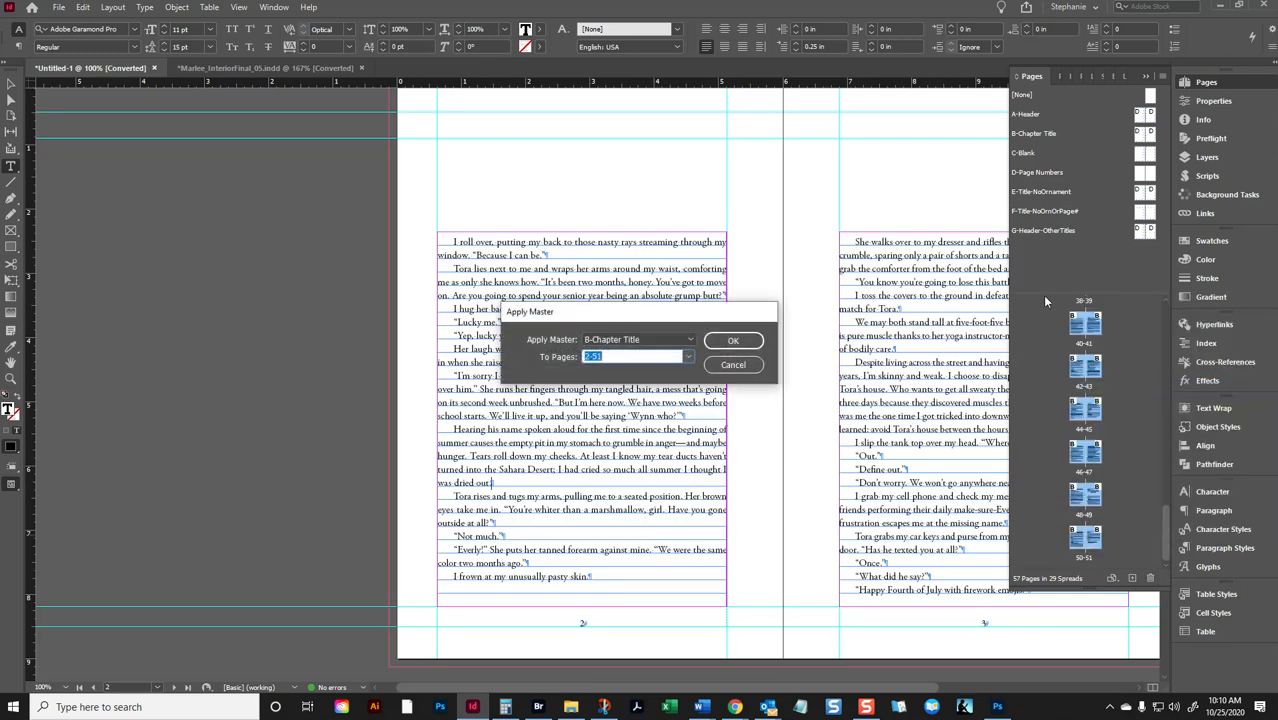
left_click(608, 339)
left_click(620, 367)
left_click(738, 341)
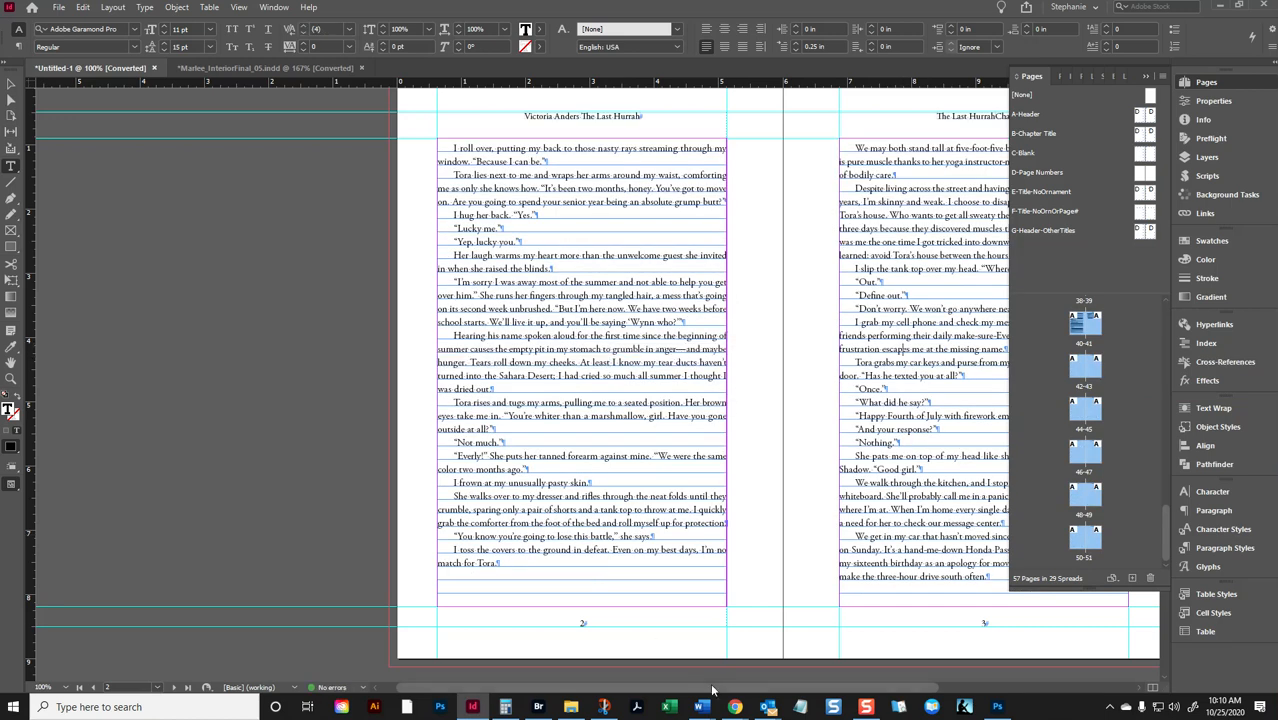
Apply the FirstParaDropCap paragraph style to the opening paragraph of Chapter 2
left_click_drag(694, 688, 806, 688)
scroll(785, 515, "down", 15)
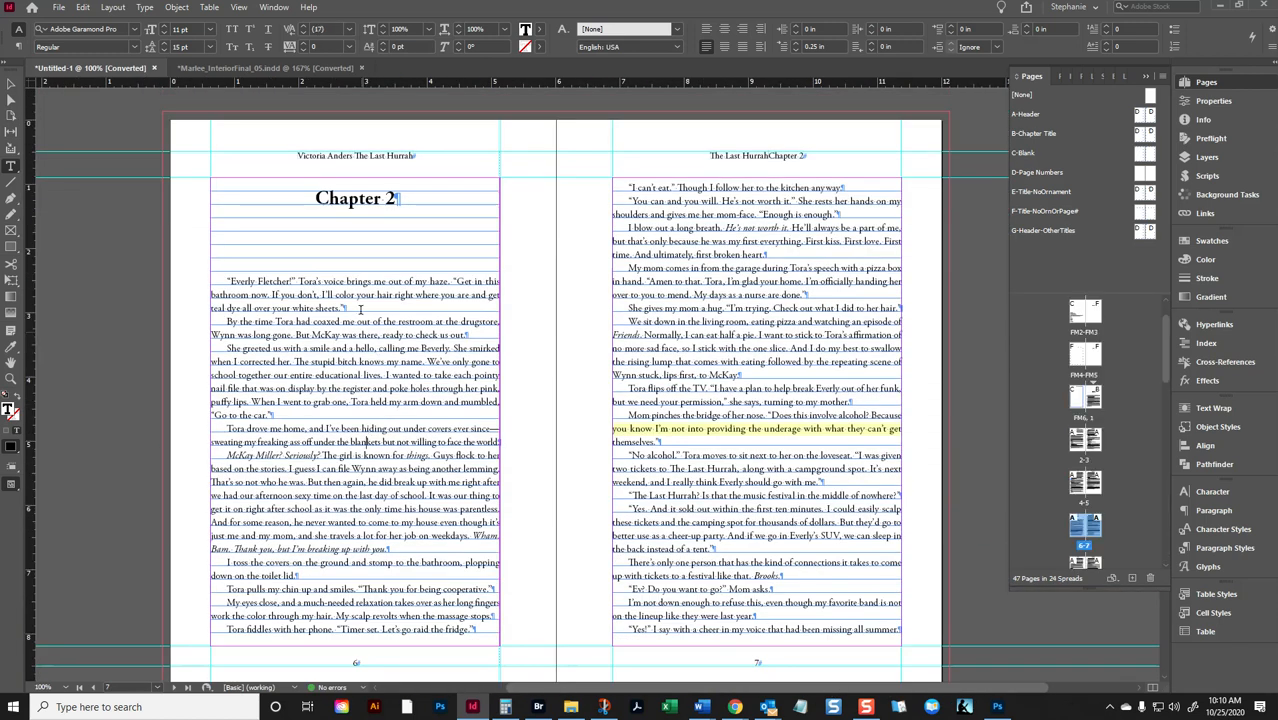
left_click(1224, 548)
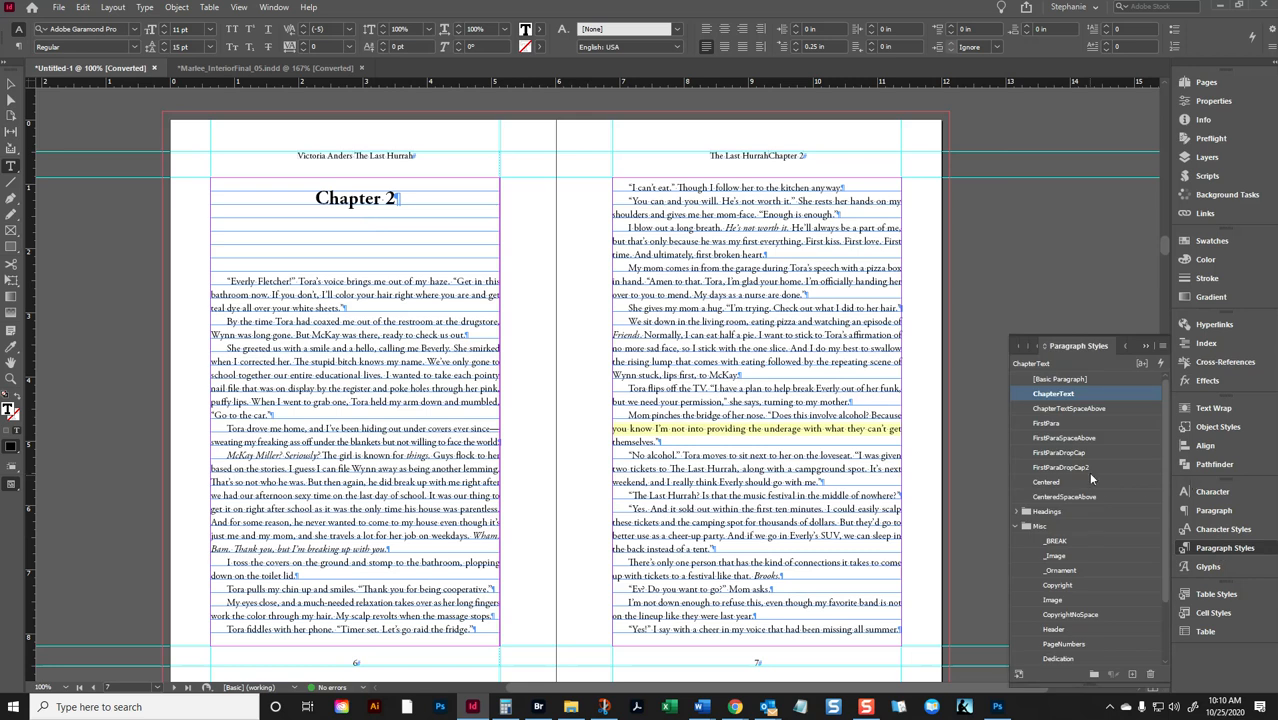
left_click(1070, 452)
Apply the B-Chapter Title master to page 6, where Chapter 2 begins
left_click(1204, 84)
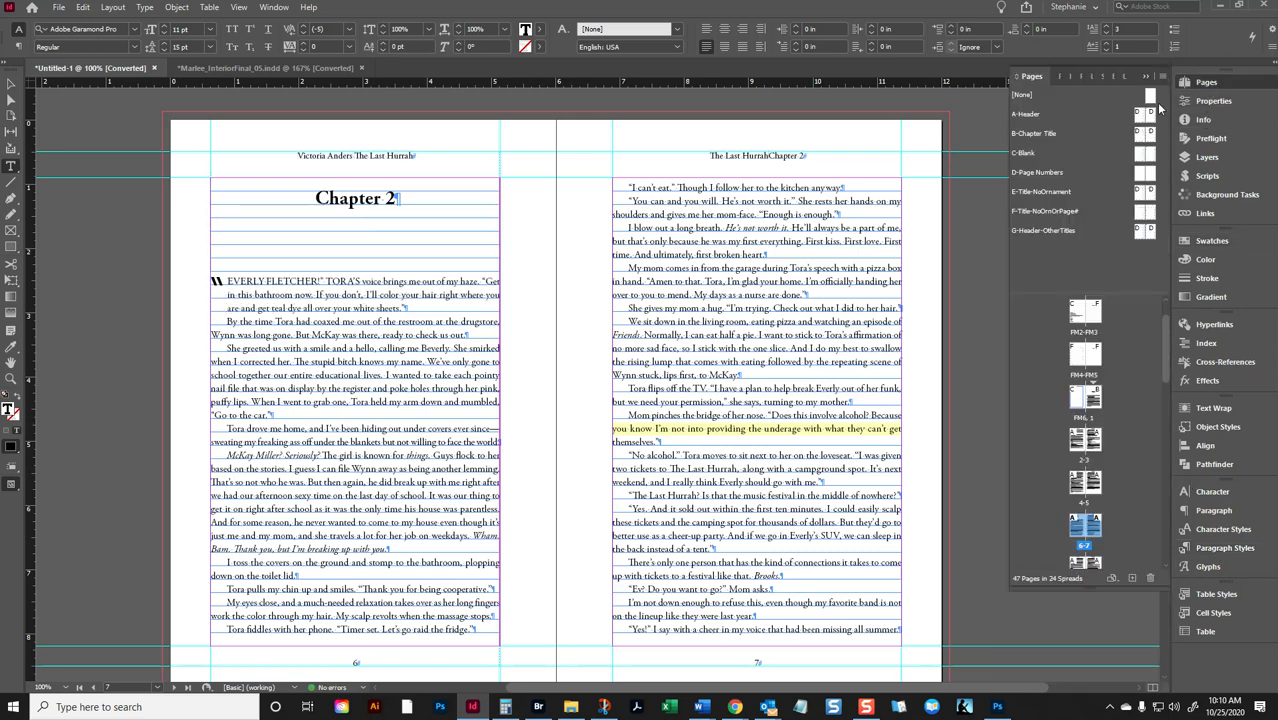
left_click_drag(1137, 135, 1075, 525)
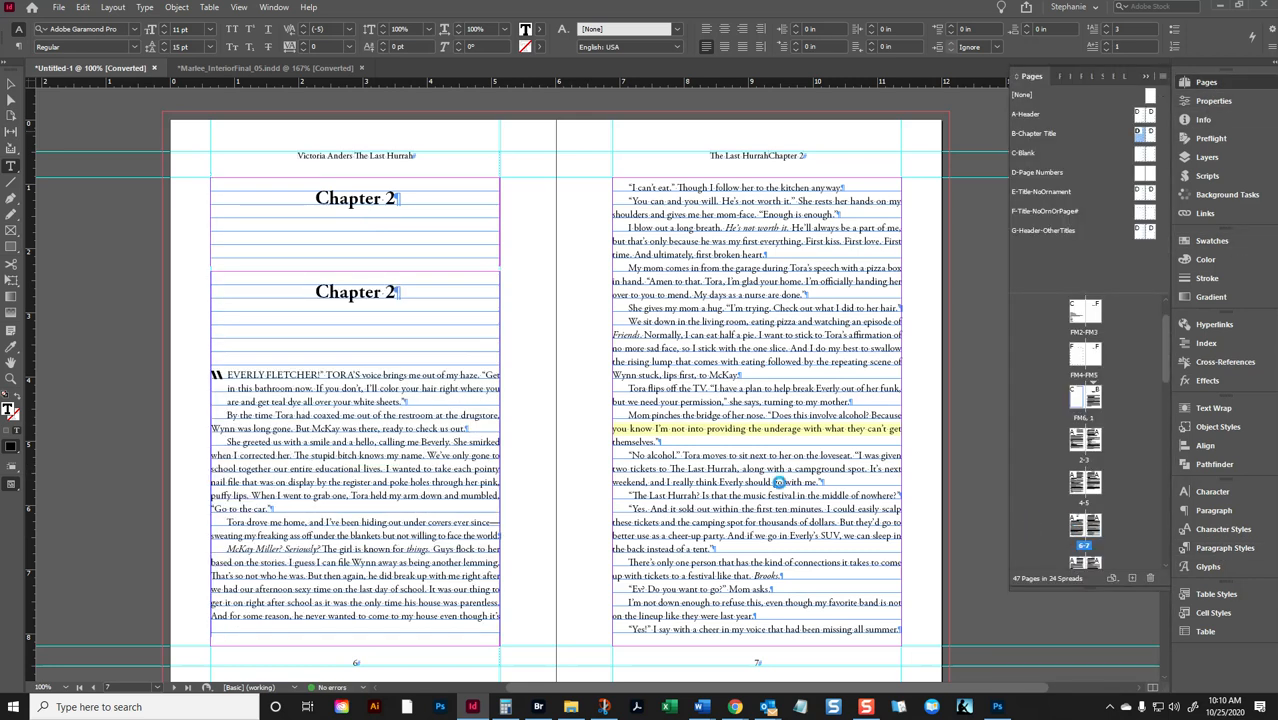
scroll(884, 480, "down", 2)
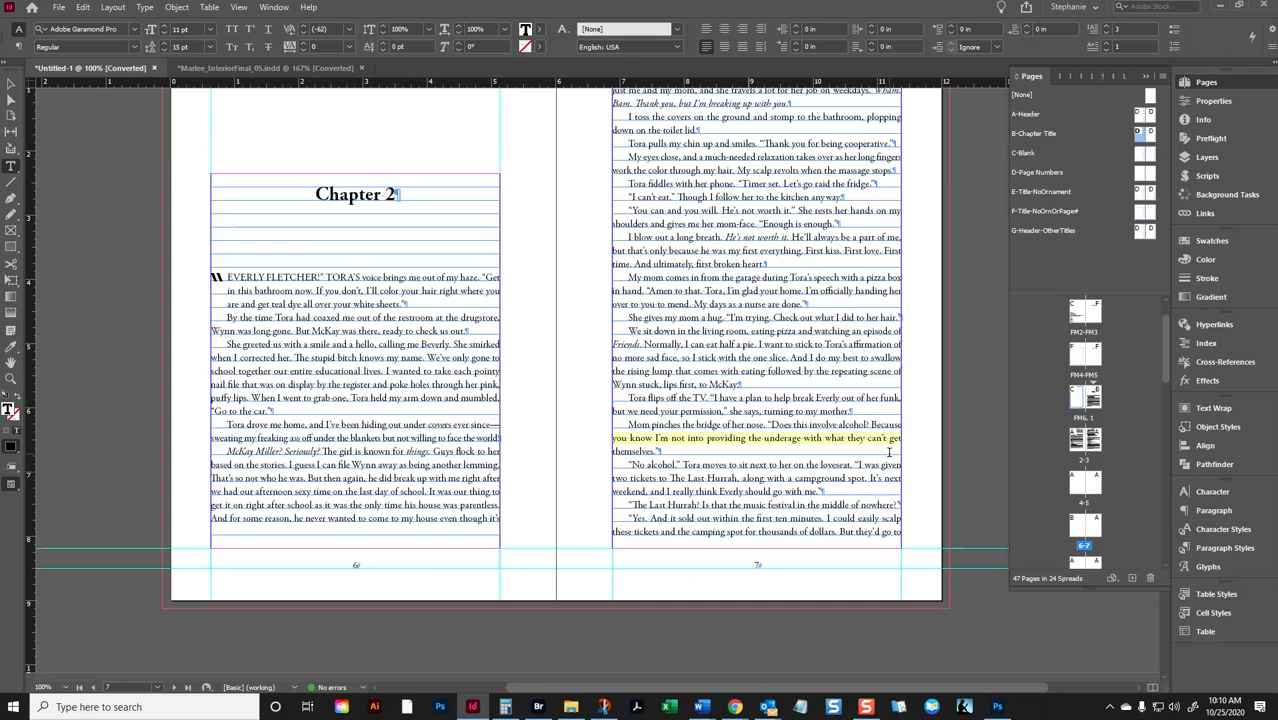
Apply the FirstParaDropCap2 paragraph style to the opening paragraph of Chapter 2 and go to the start of Chapter 3
left_click(1185, 548)
left_click(1064, 467)
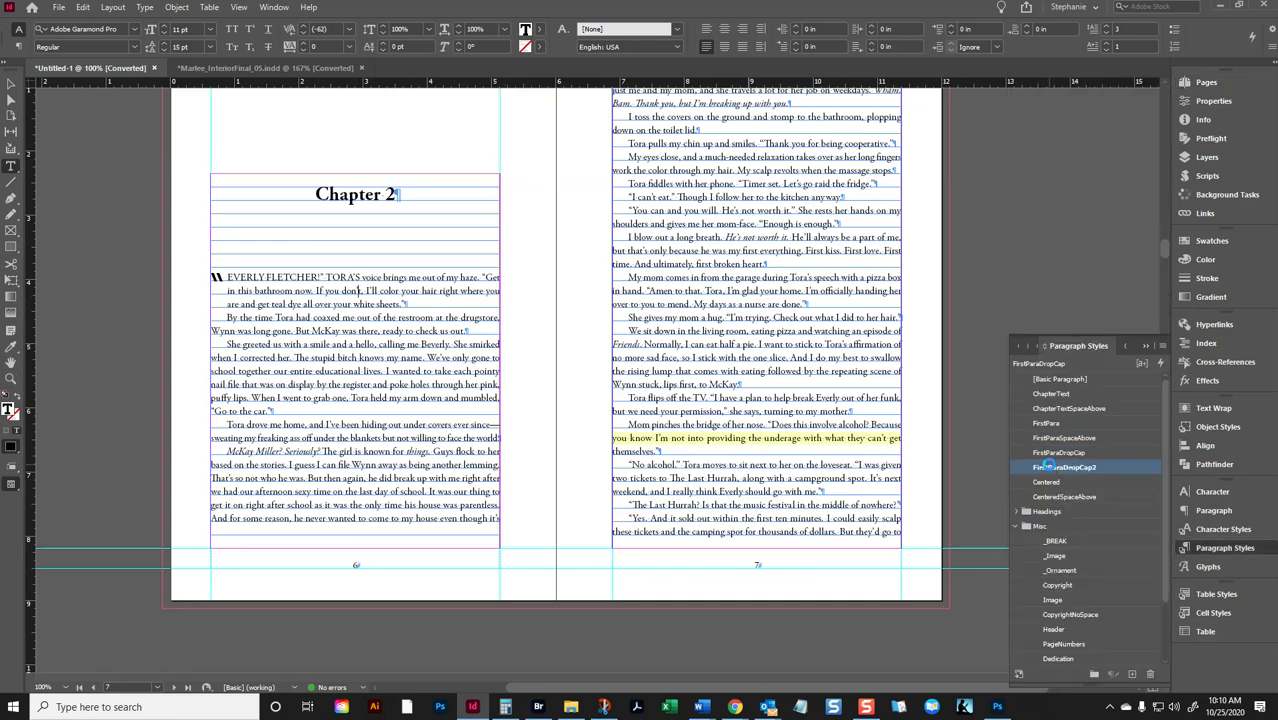
scroll(706, 291, "down", 10)
scroll(745, 330, "up", 3)
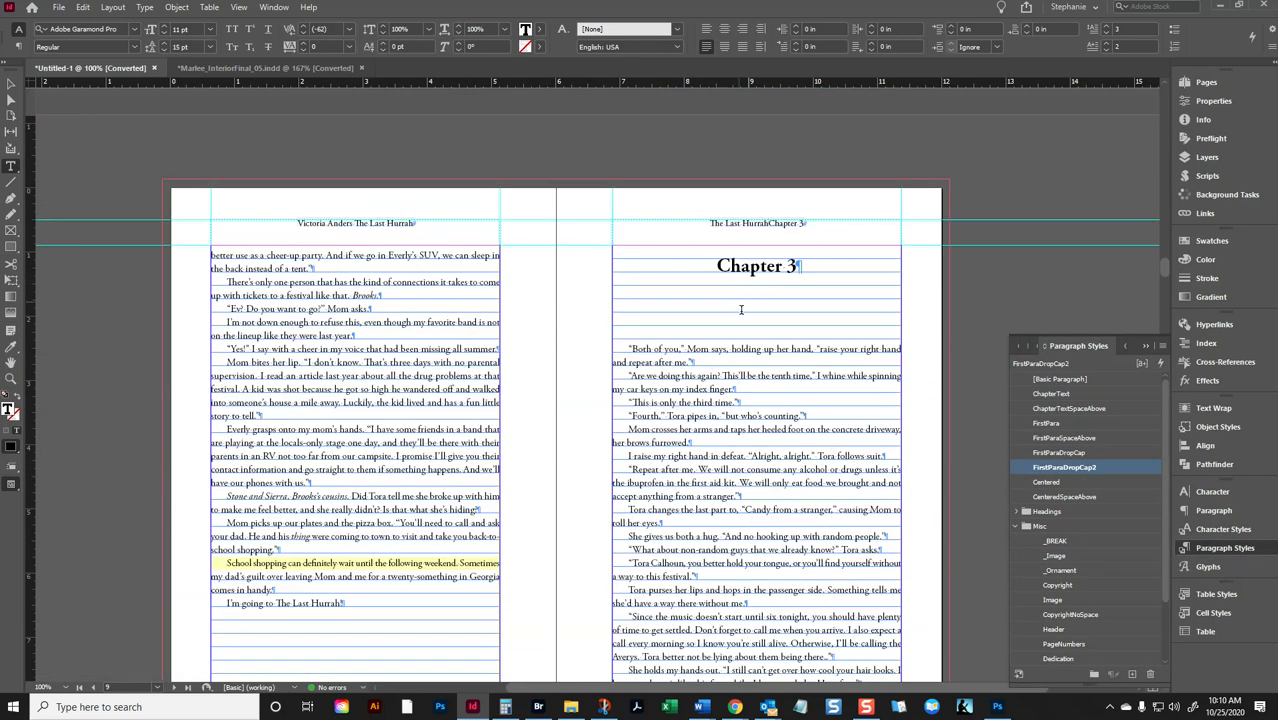
Apply the FirstParaDropCap2 paragraph style to the opening paragraph of Chapter 3 and the B-Chapter Title master to page 9
left_click(750, 350)
left_click(1064, 467)
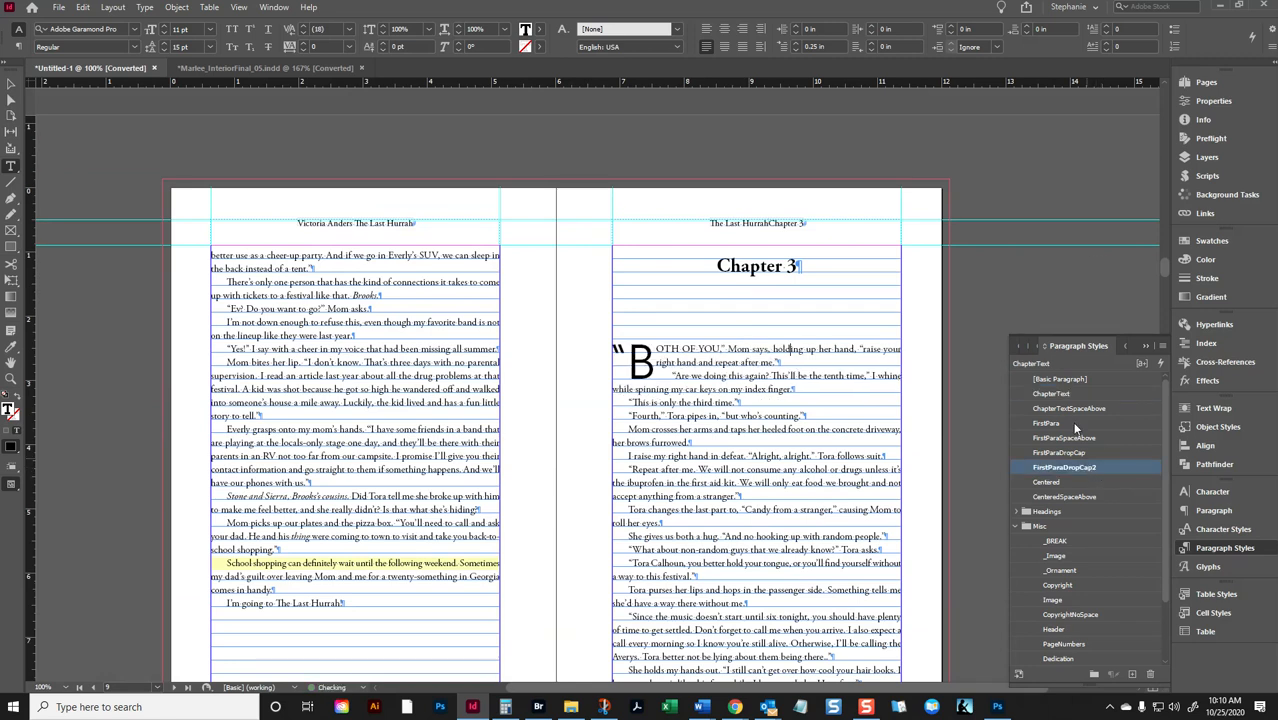
left_click(1224, 86)
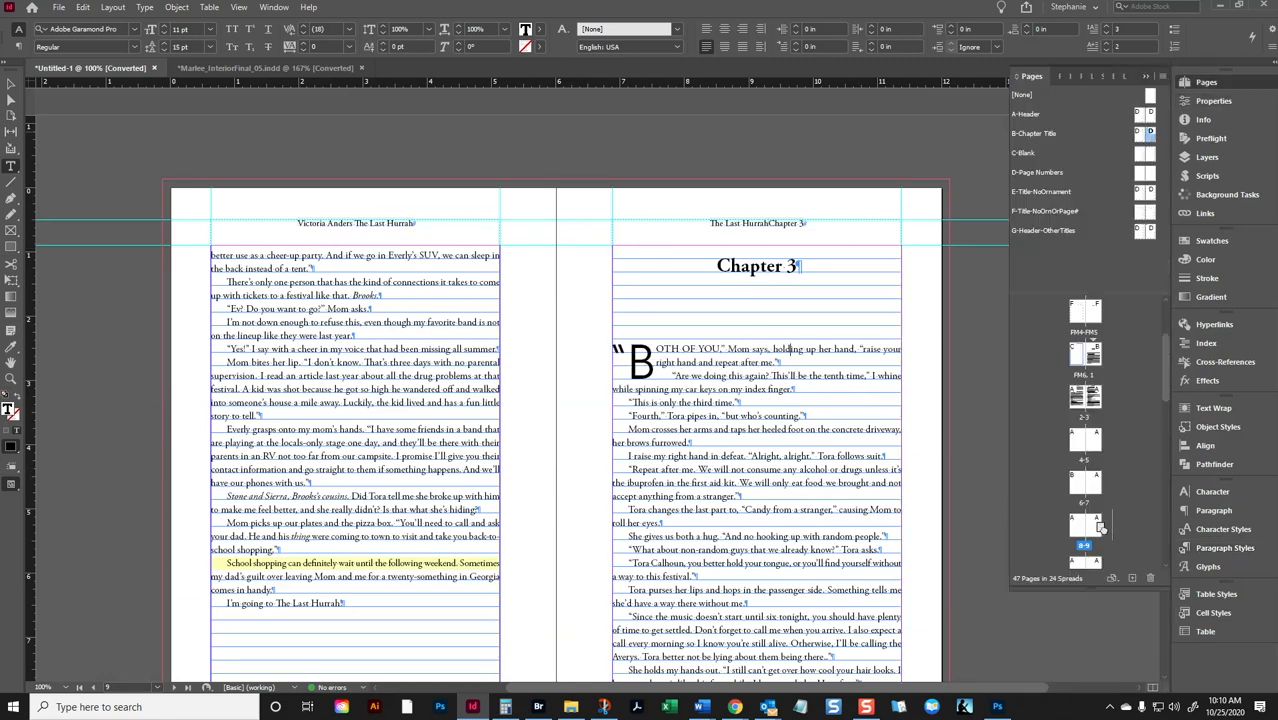
Apply the SceneBreak paragraph style to the asterisks on page 10 and the FirstPara style to the paragraph following them
scroll(790, 340, "down", 13)
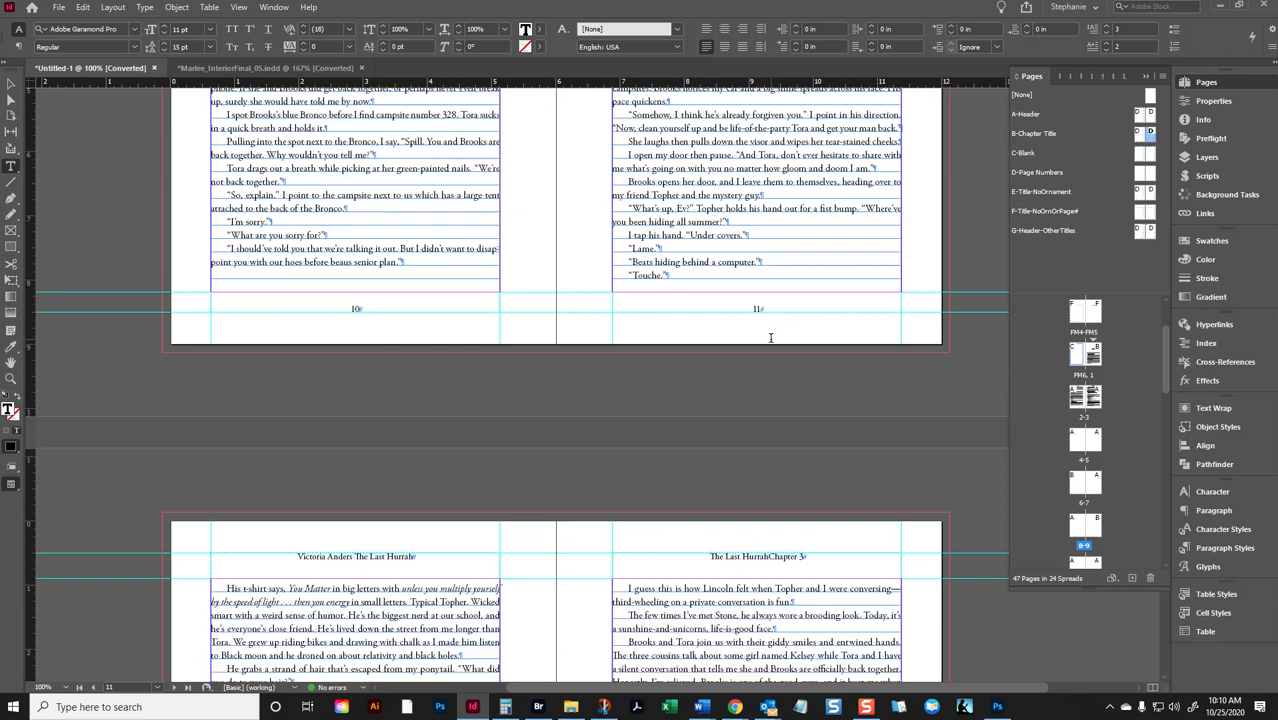
scroll(747, 340, "up", 4)
left_click(412, 222)
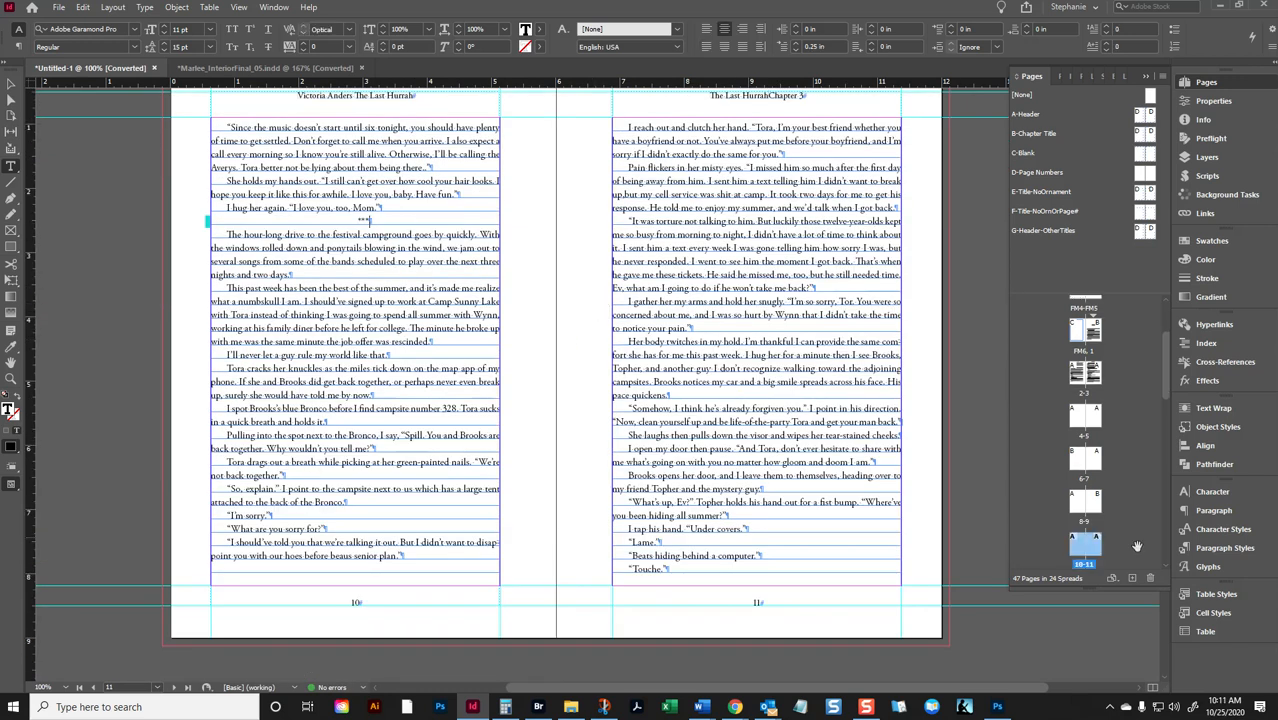
left_click(1229, 556)
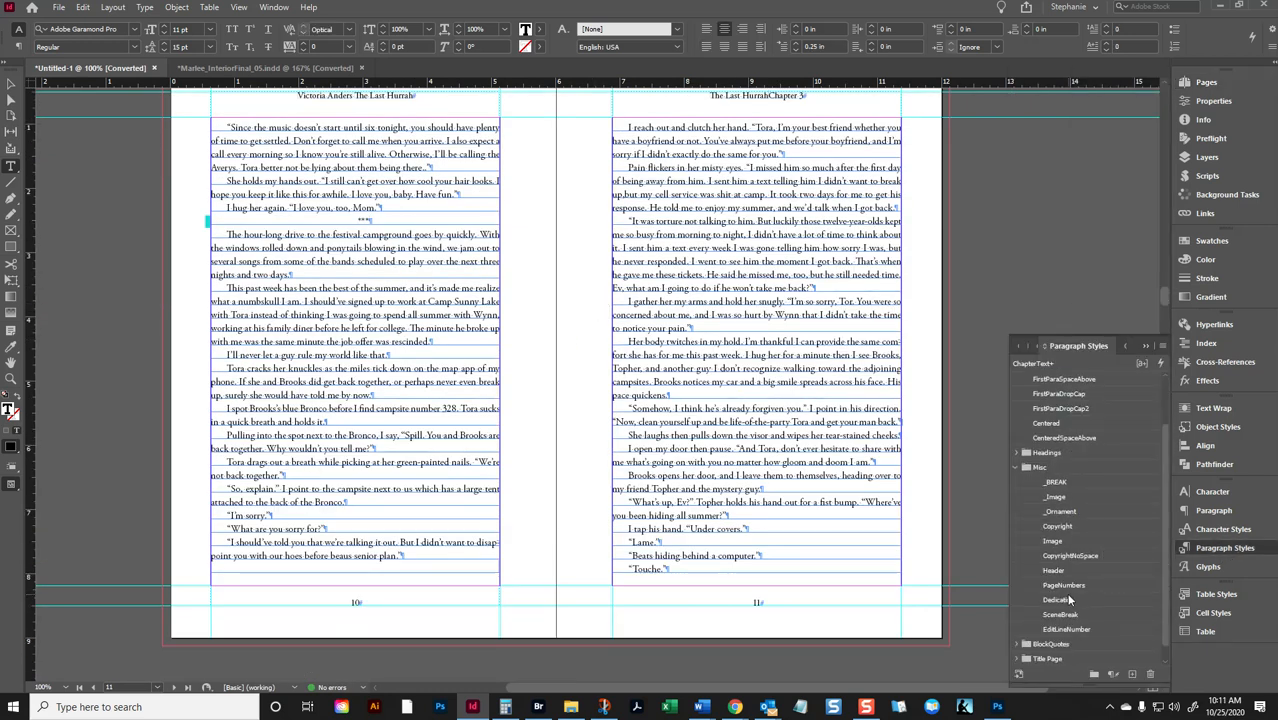
left_click(1068, 614)
key("Down")
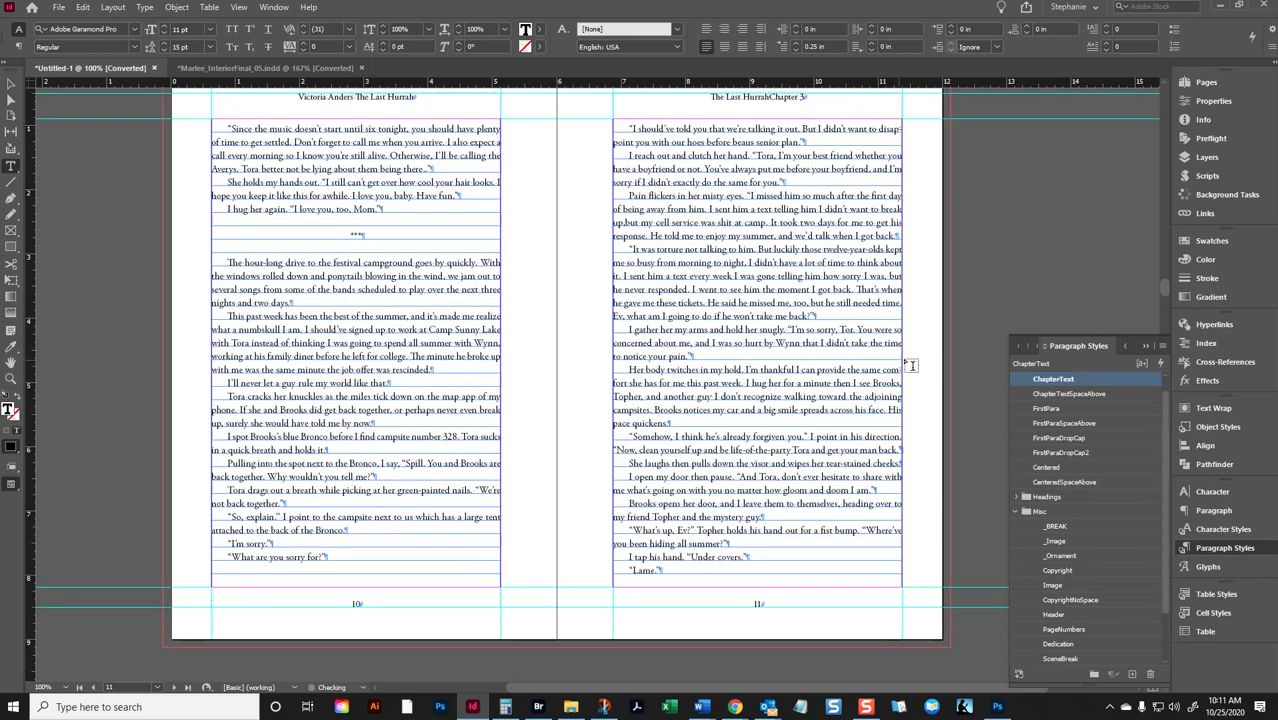
left_click(1047, 409)
Apply the FirstParaDropCap paragraph style to the opening paragraph of Chapter 4
scroll(647, 339, "down", 10)
scroll(647, 339, "up", 4)
scroll(647, 339, "down", 10)
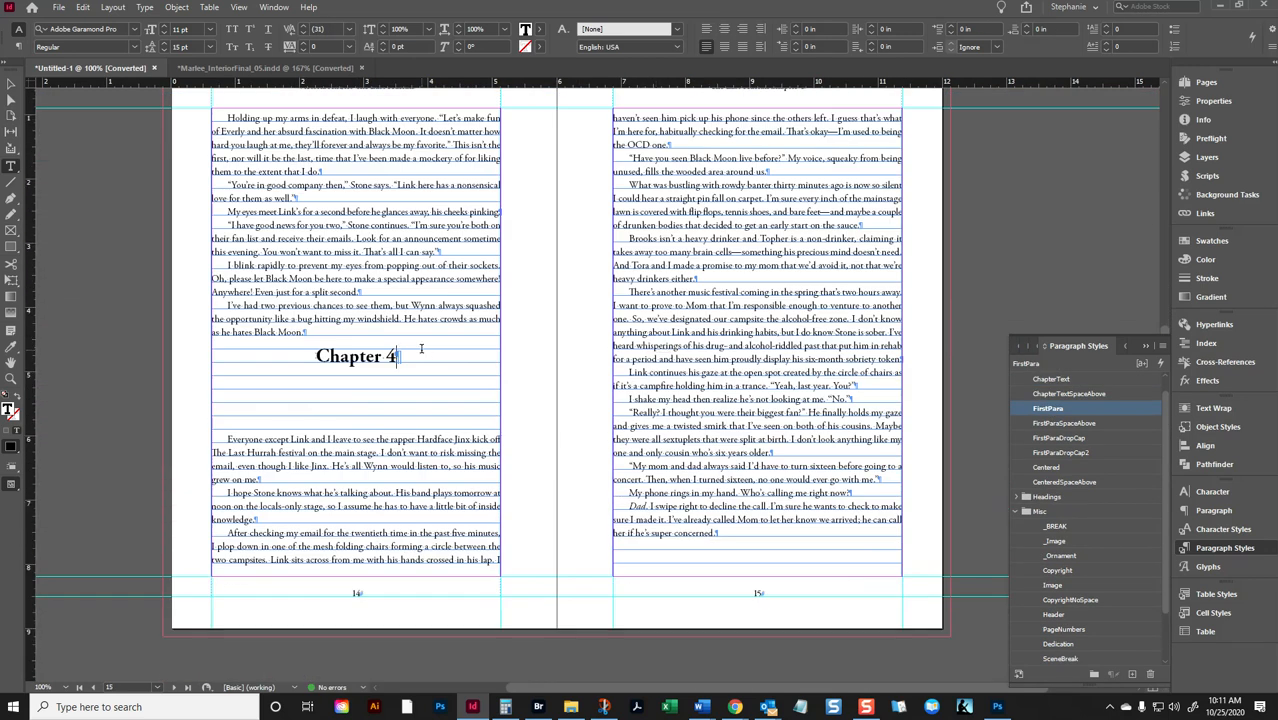
left_click(422, 350)
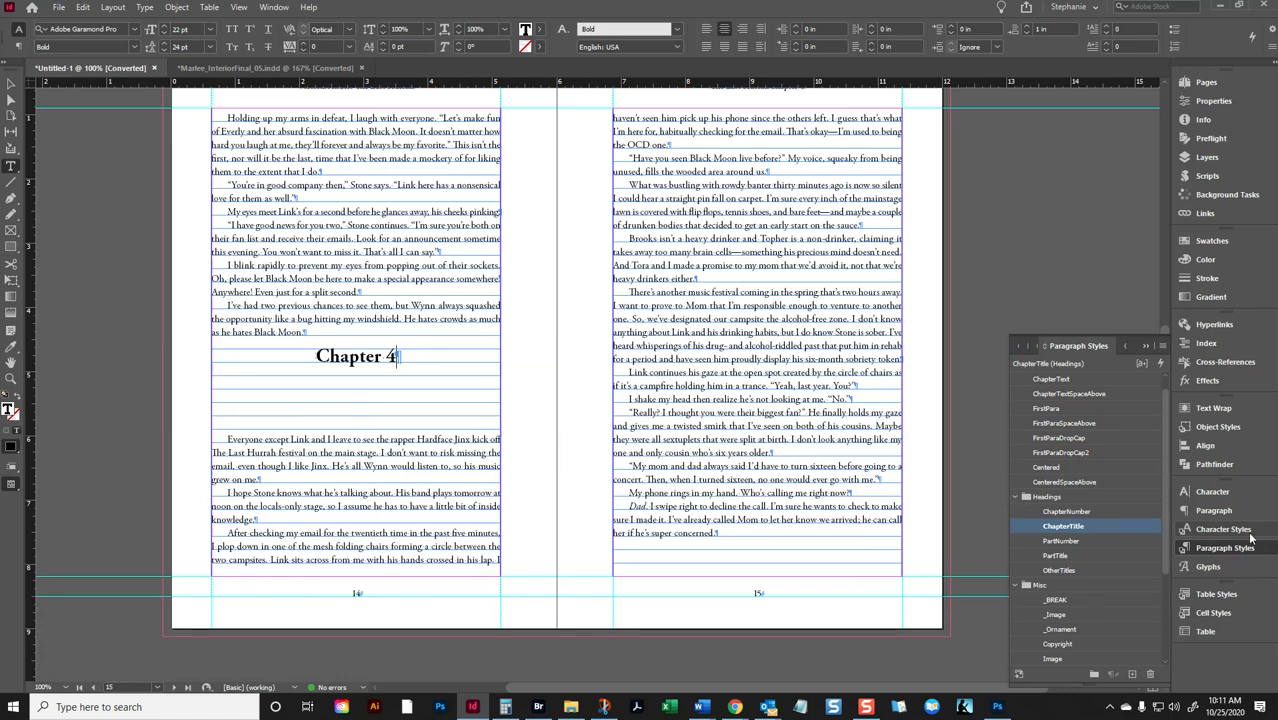
left_click(366, 429)
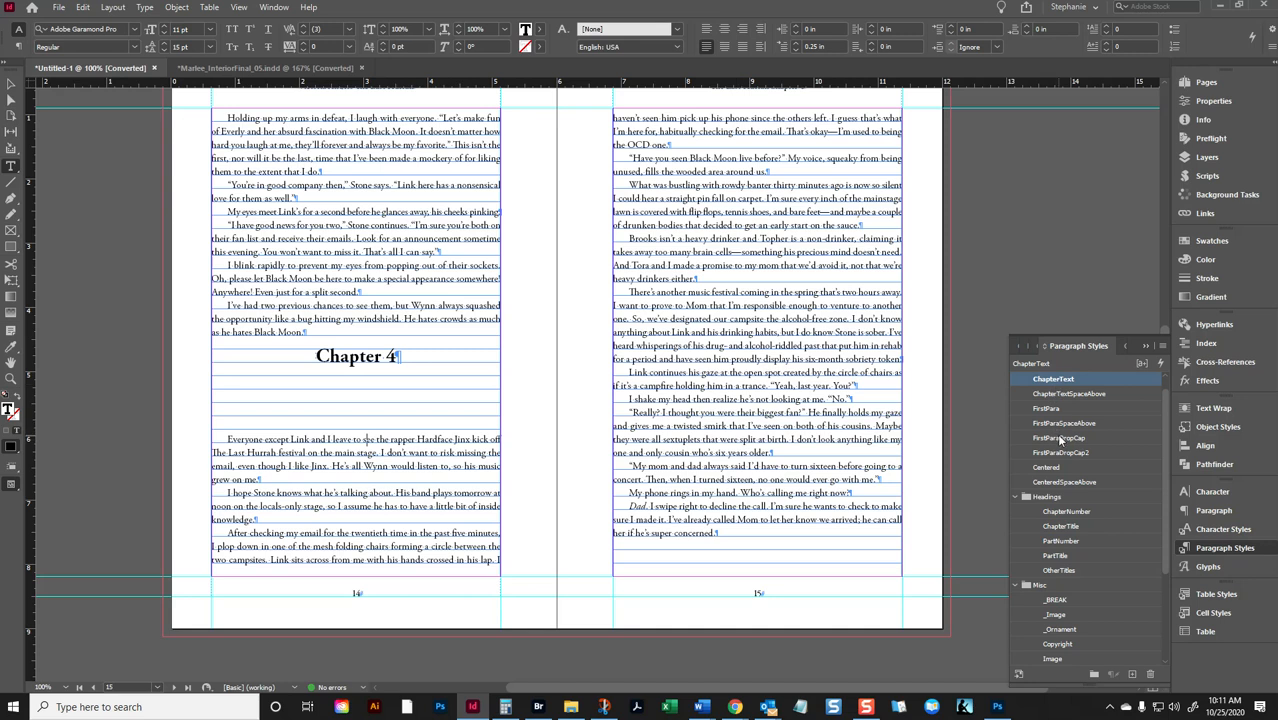
left_click(1060, 438)
Edit the ChapterTitle paragraph style's keep options so its paragraphs start On Next Page
left_click(1065, 527)
right_click(1068, 543)
left_click(1090, 546)
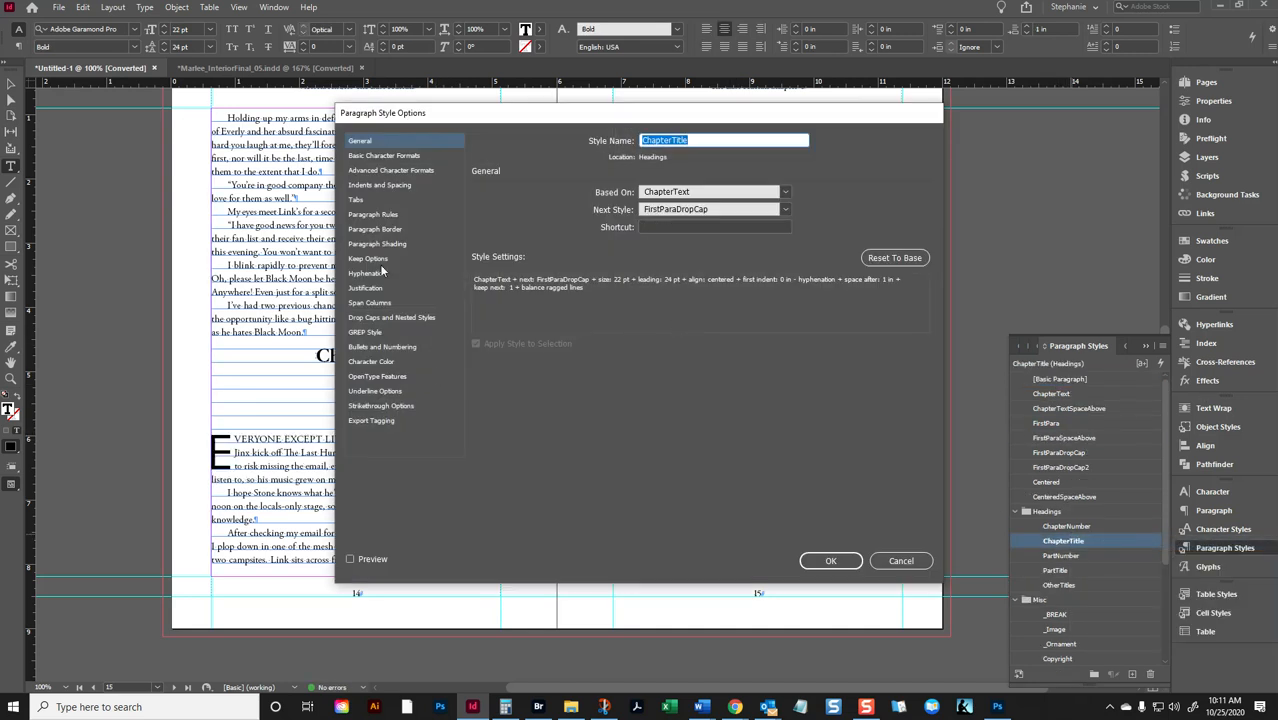
left_click(370, 259)
left_click(557, 340)
left_click(583, 398)
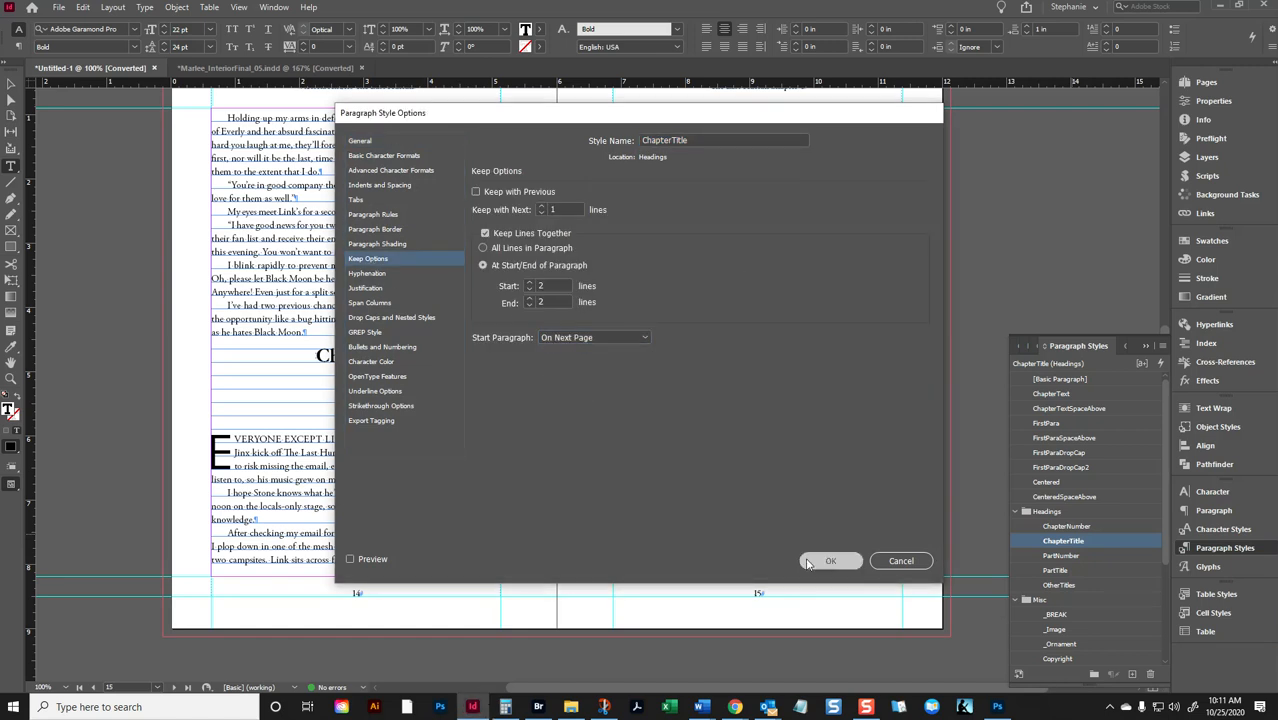
left_click(830, 561)
Apply the B-Chapter Title master to page 15, where Chapter 4 begins
left_click(748, 278)
left_click(1206, 82)
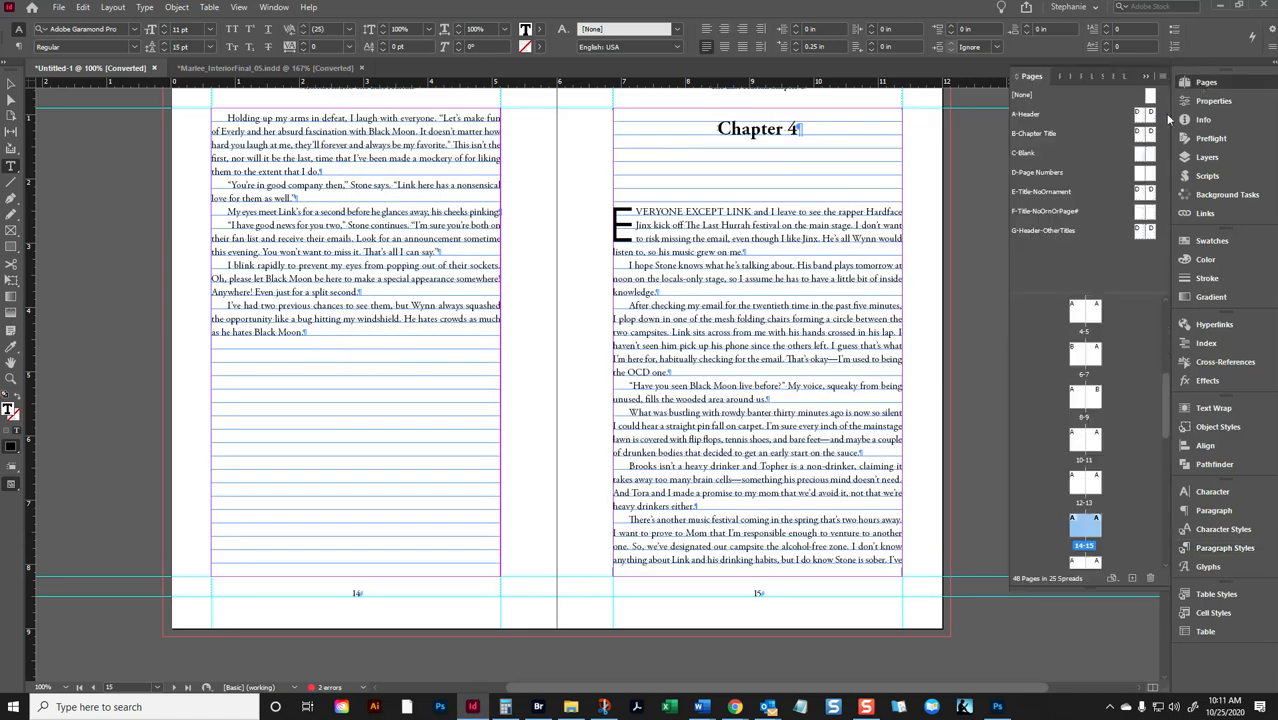
scroll(677, 342, "down", 10)
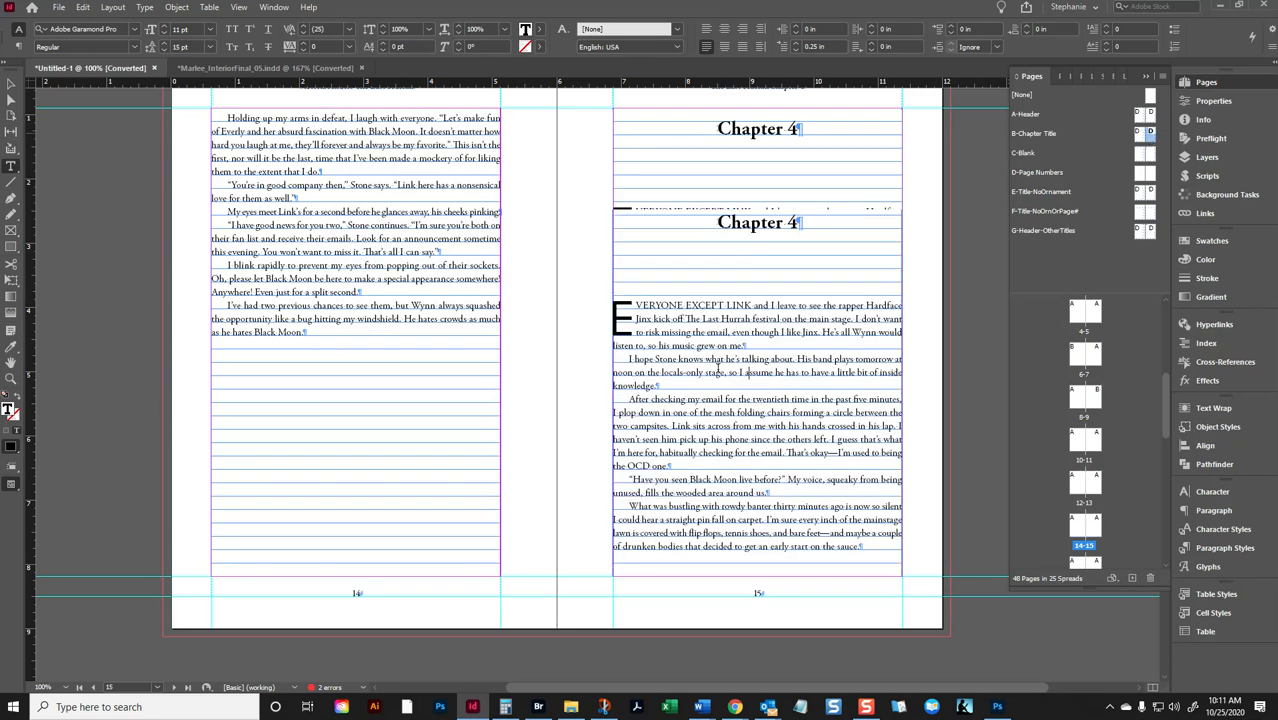
scroll(677, 342, "up", 5)
Examine the <FORMAT> markers and the centered passages they enclose on pages 16-17
scroll(590, 358, "down", 6)
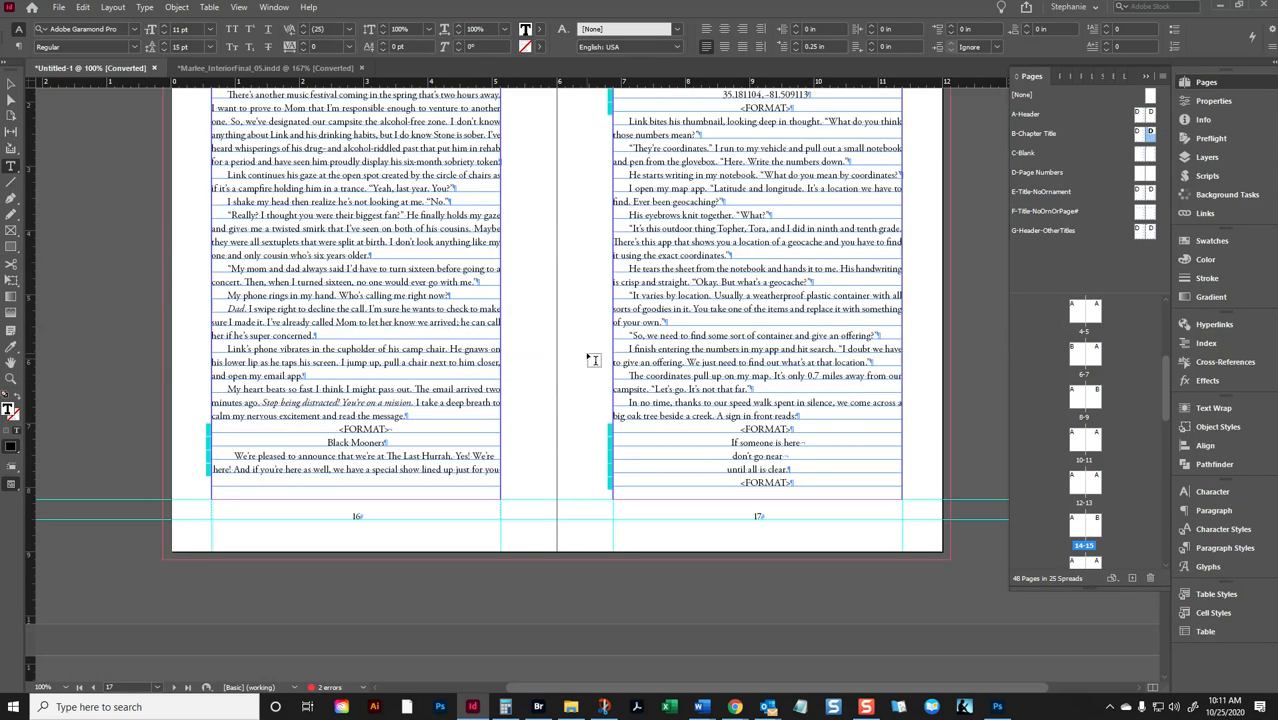
scroll(921, 328, "up", 15)
scroll(782, 325, "down", 14)
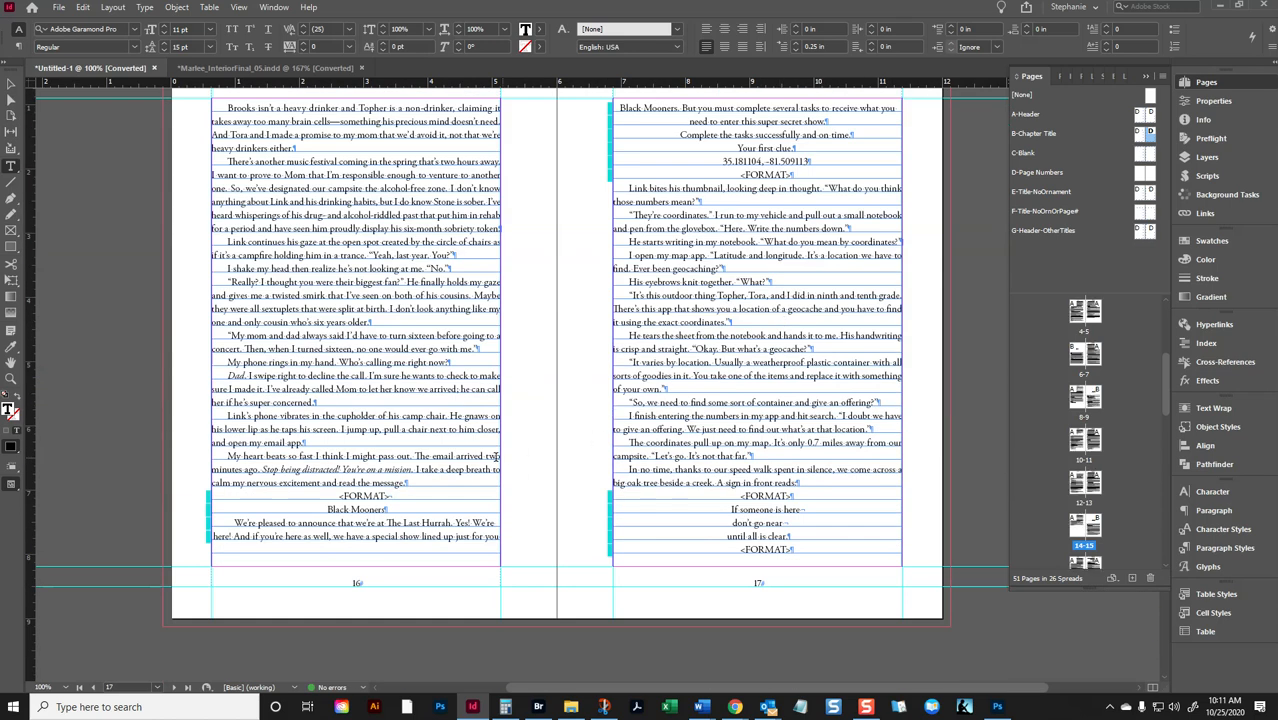
triple_click(389, 496)
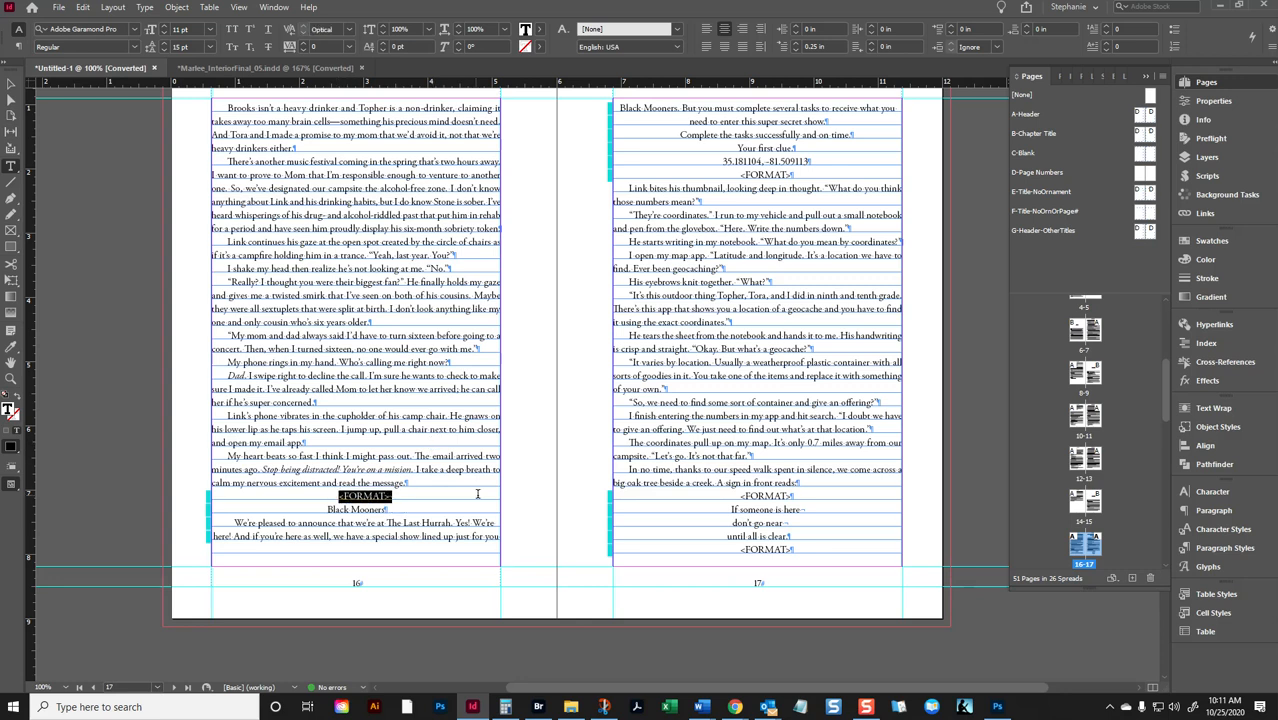
left_click_drag(338, 496, 350, 508)
left_click(391, 497)
double_click(393, 497)
triple_click(756, 498)
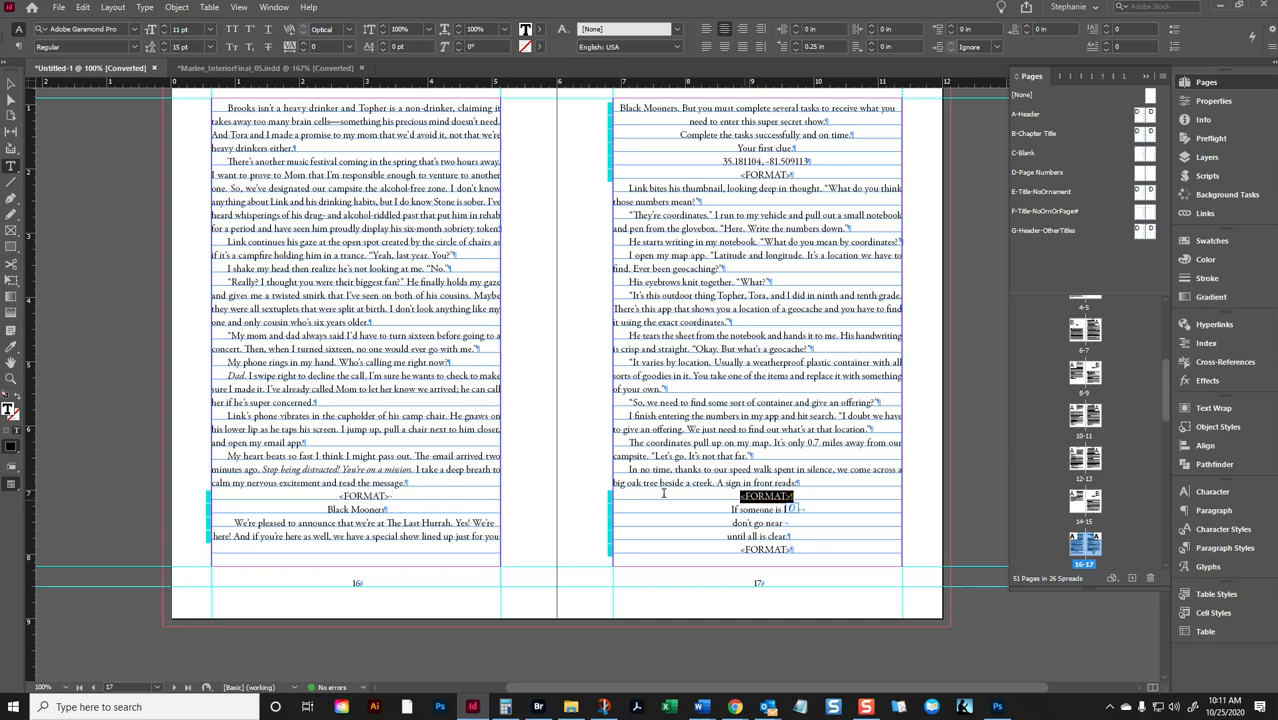
double_click(346, 495)
triple_click(346, 496)
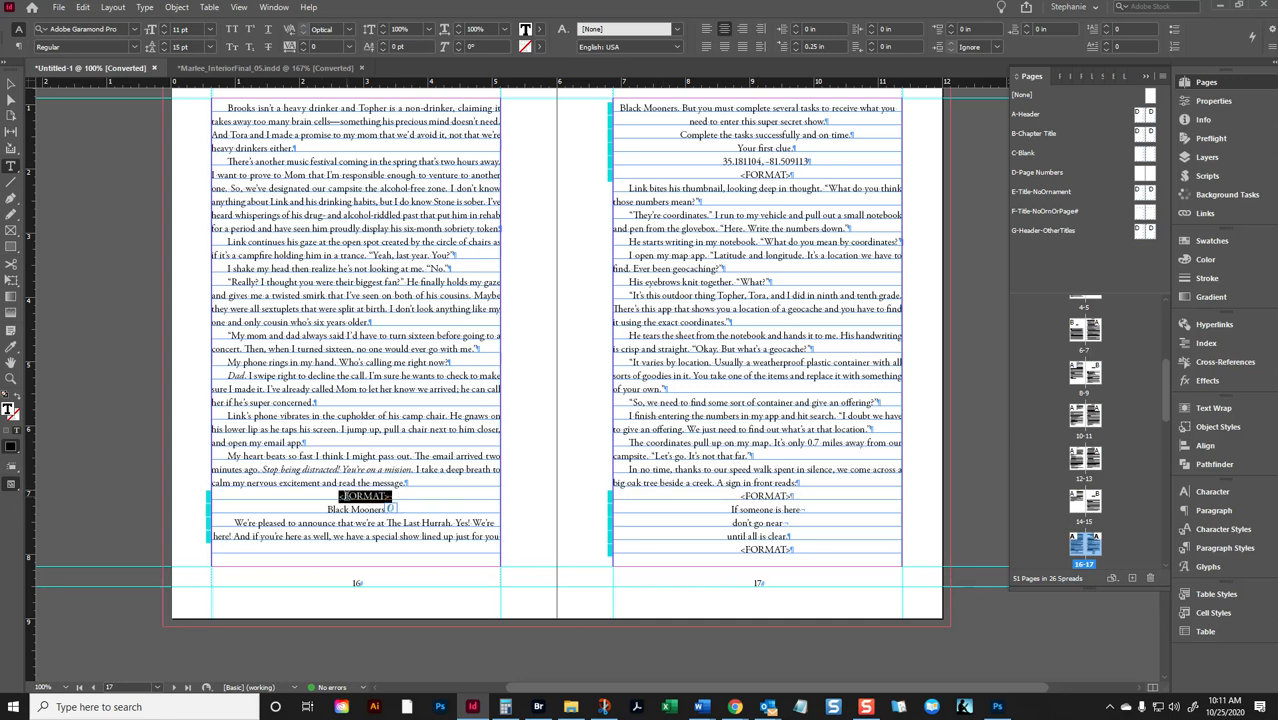
left_click(630, 402, "shift")
left_click_drag(630, 402, 798, 180)
left_click_drag(733, 511, 782, 524)
left_click_drag(726, 485, 795, 543)
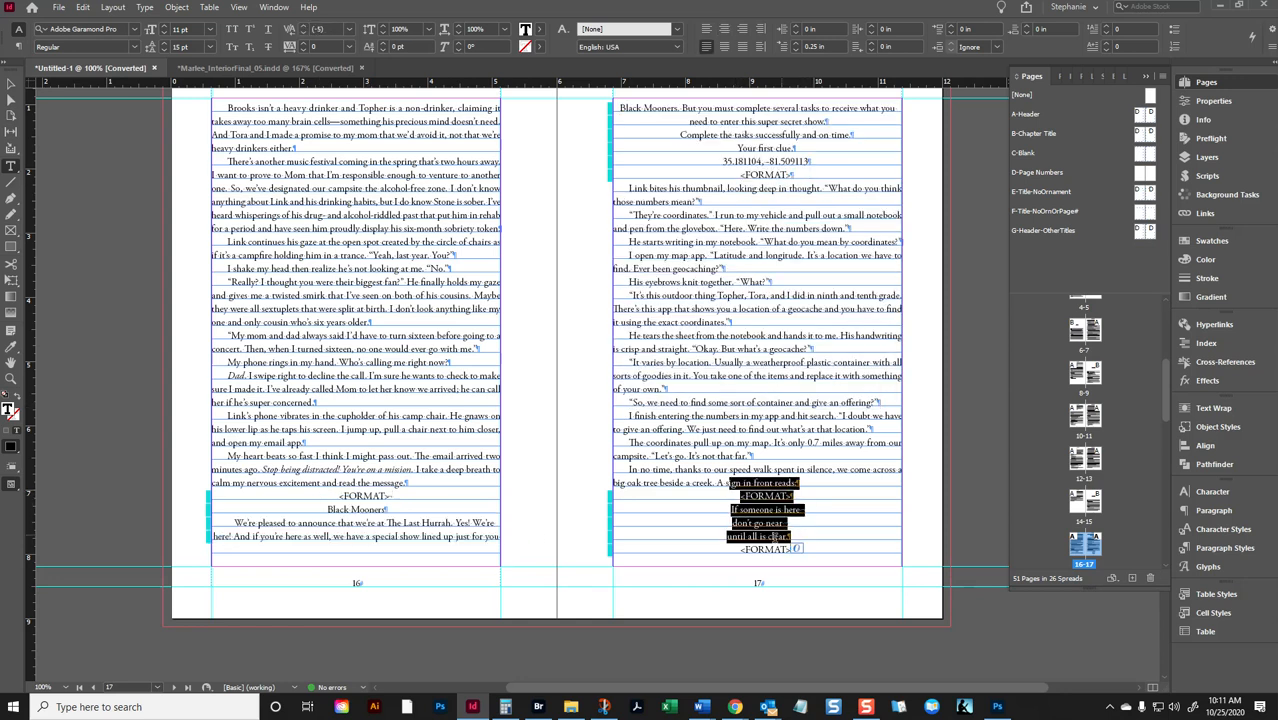
left_click(725, 485)
left_click_drag(726, 494, 805, 552)
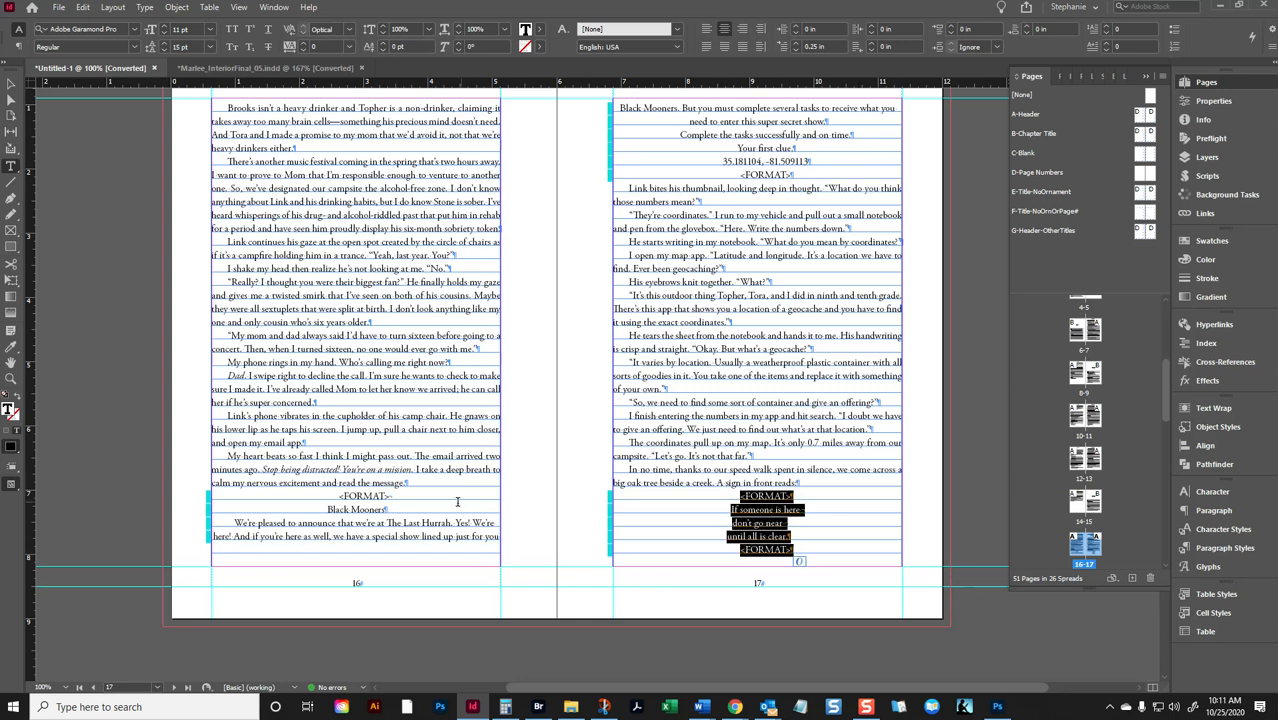
left_click_drag(339, 496, 397, 492)
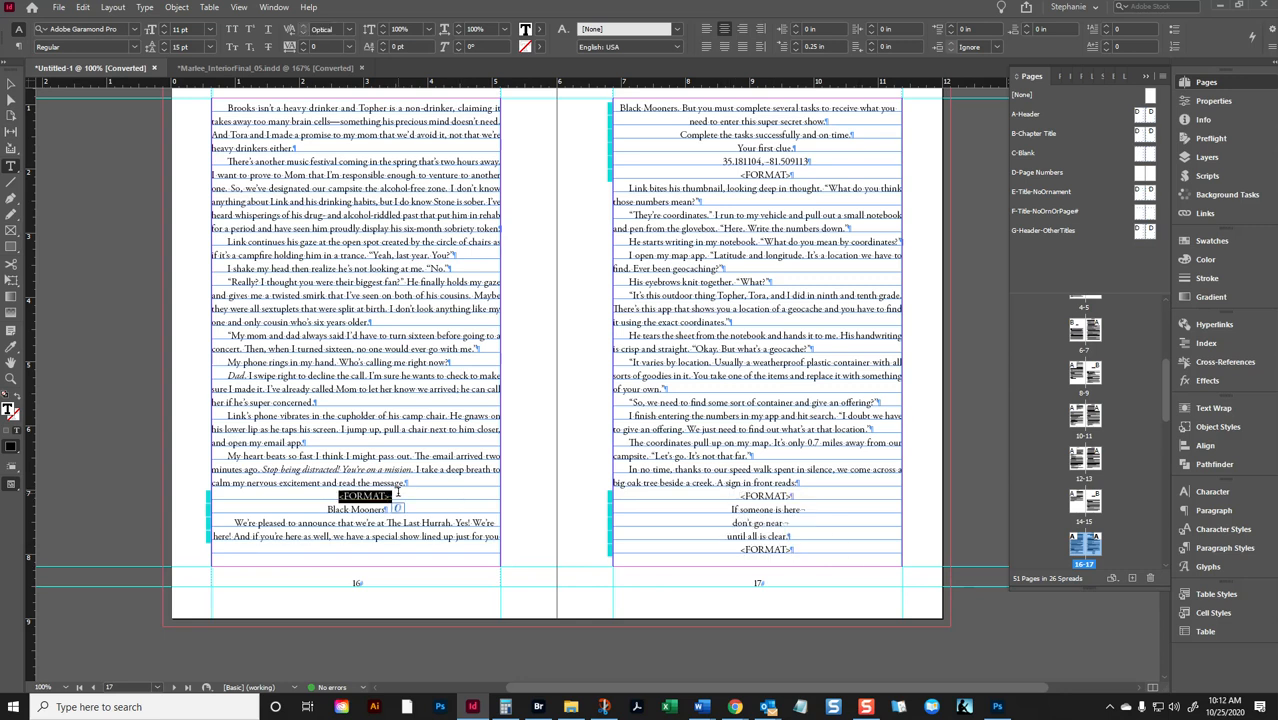
triple_click(798, 174)
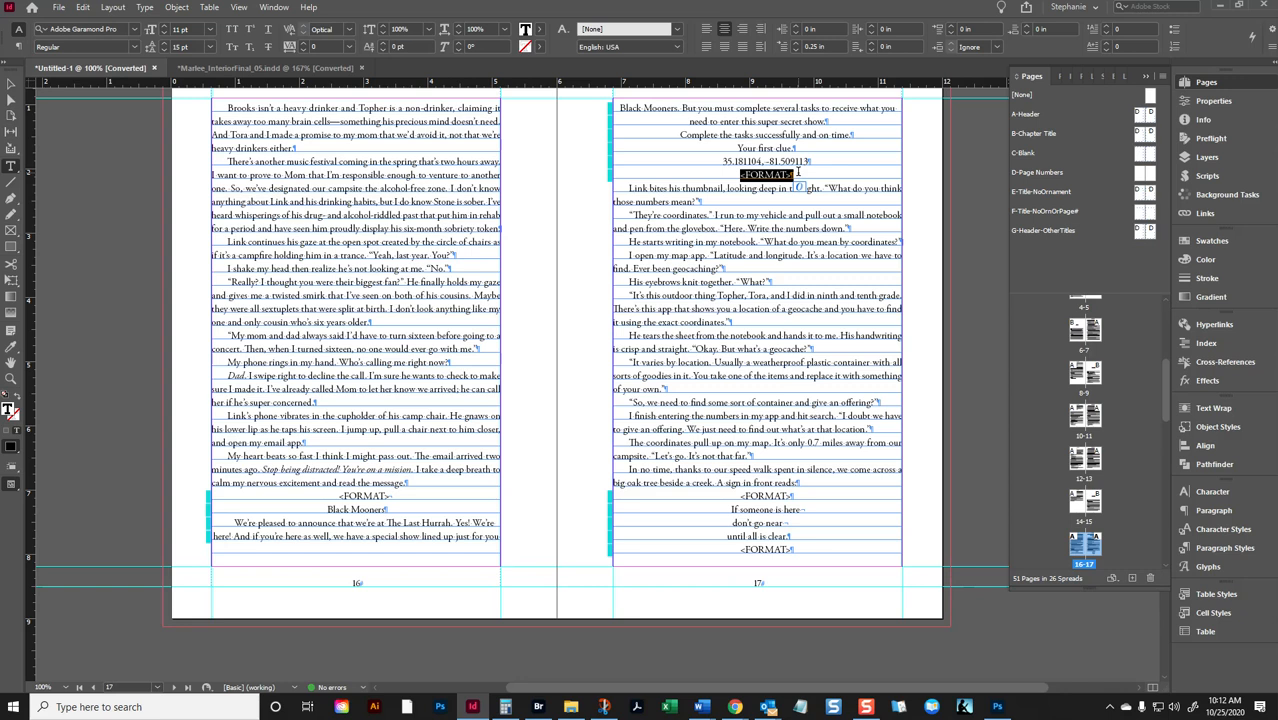
mouse_move(339, 495)
left_mouse_down()
mouse_move(359, 496)
mouse_move(344, 496)
left_mouse_up()
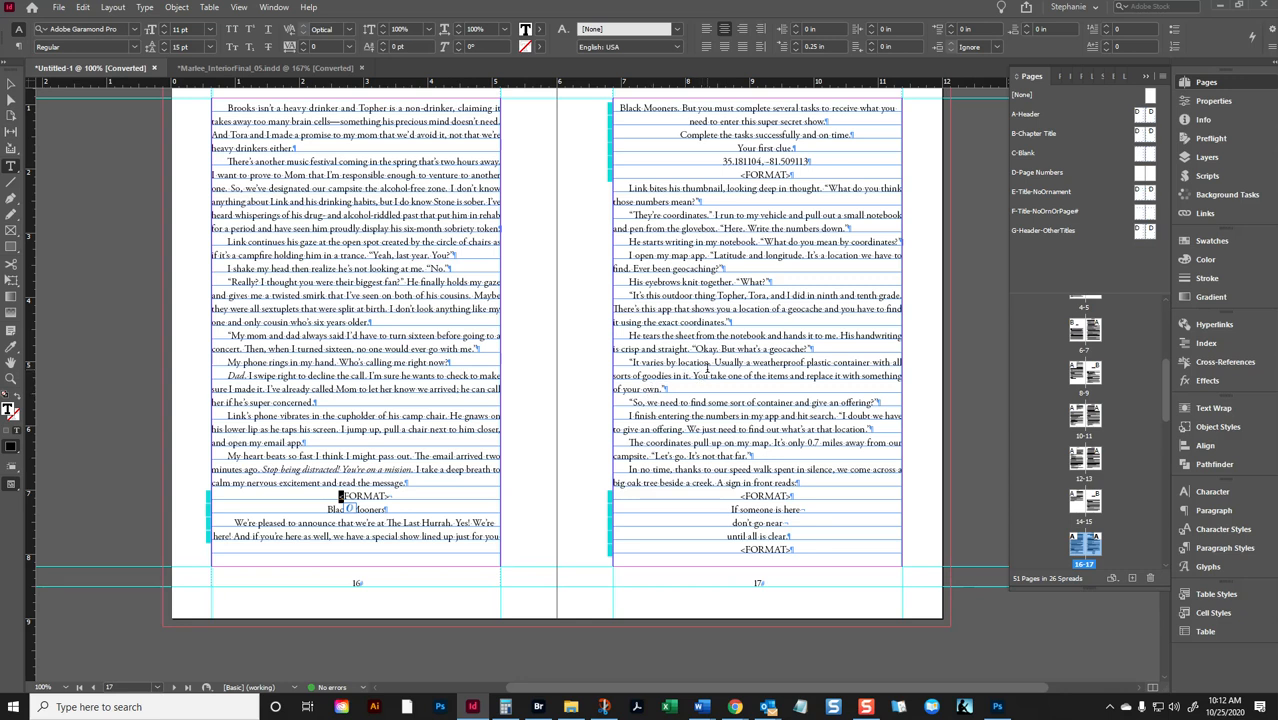
double_click(760, 175)
left_click(850, 176)
Delete all text from the first <FORMAT> marker on page 16 to the end of the manuscript
scroll(625, 357, "down", 3)
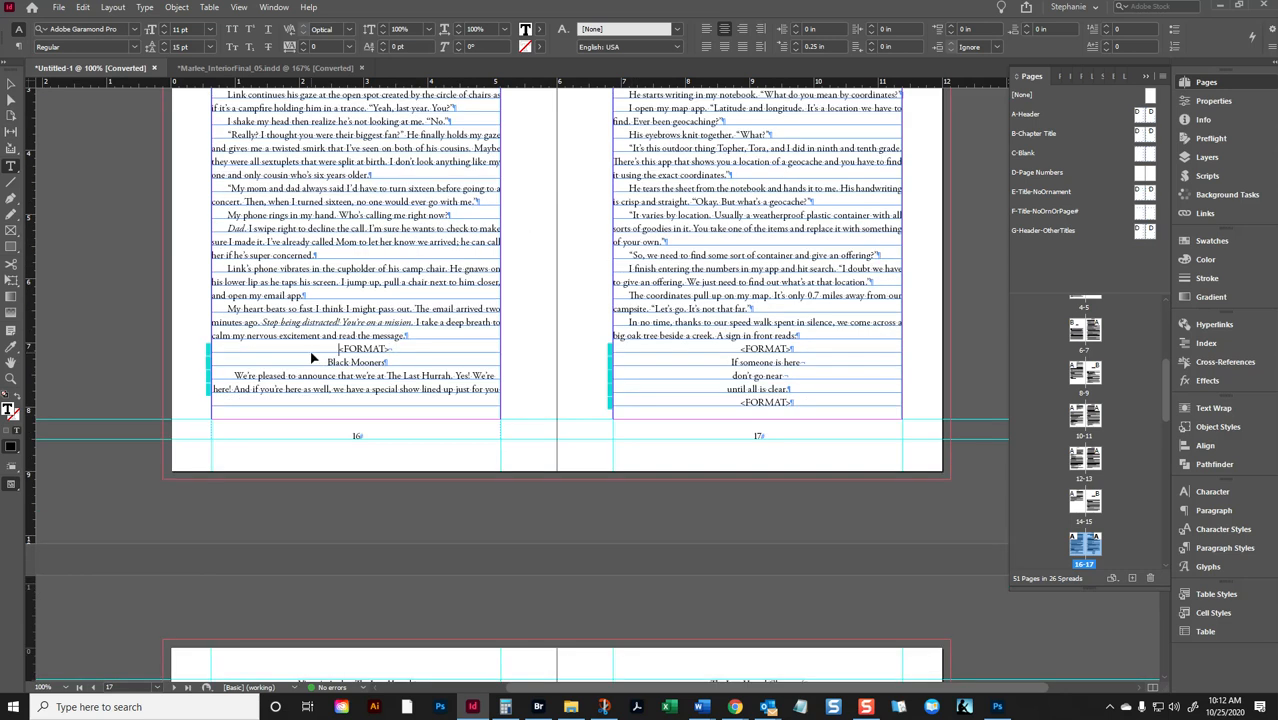
key("ctrl+shift+End")
key("Delete")
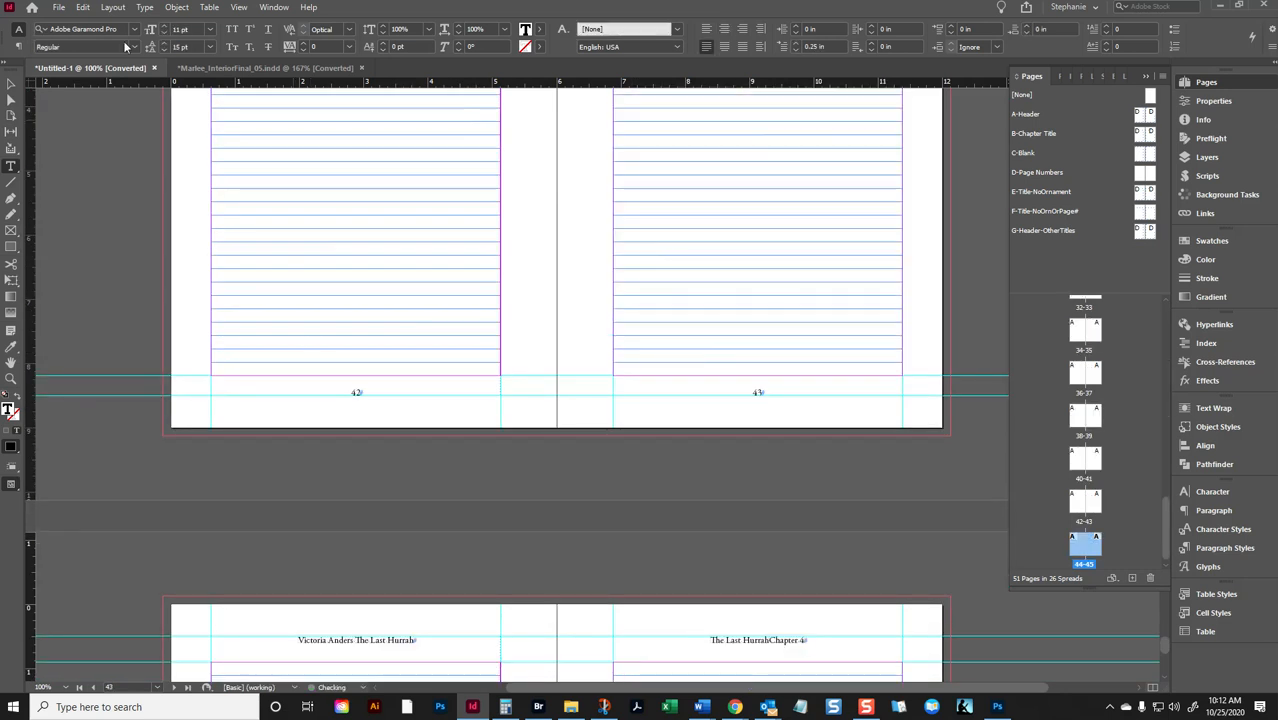
Update the table of contents in the Contents text frame on page FM5
left_click(11, 85)
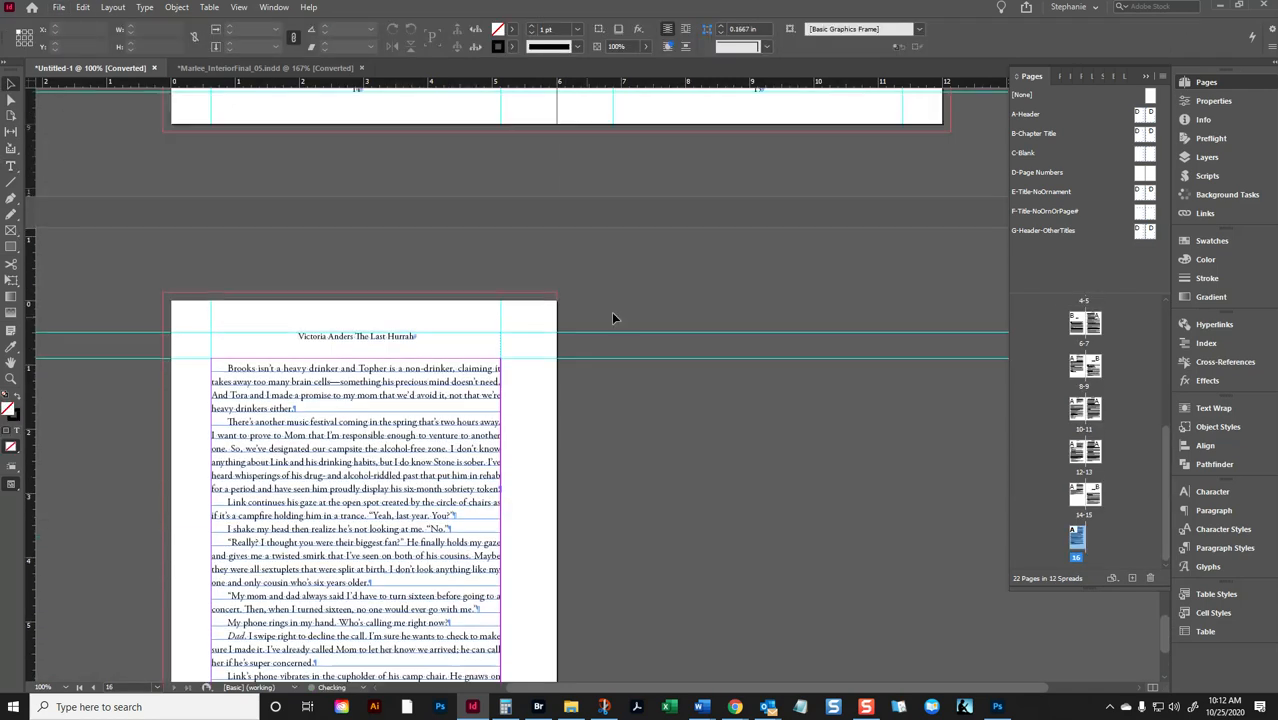
scroll(636, 368, "up", 20)
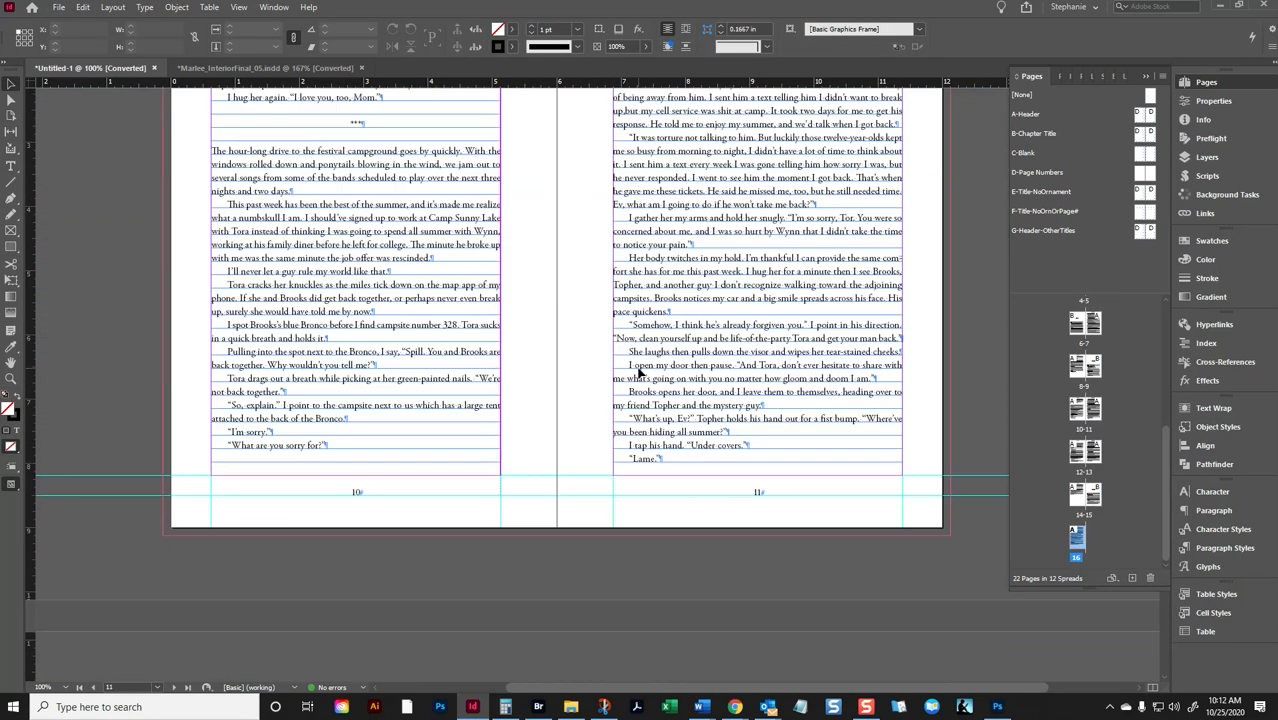
scroll(640, 372, "up", 15)
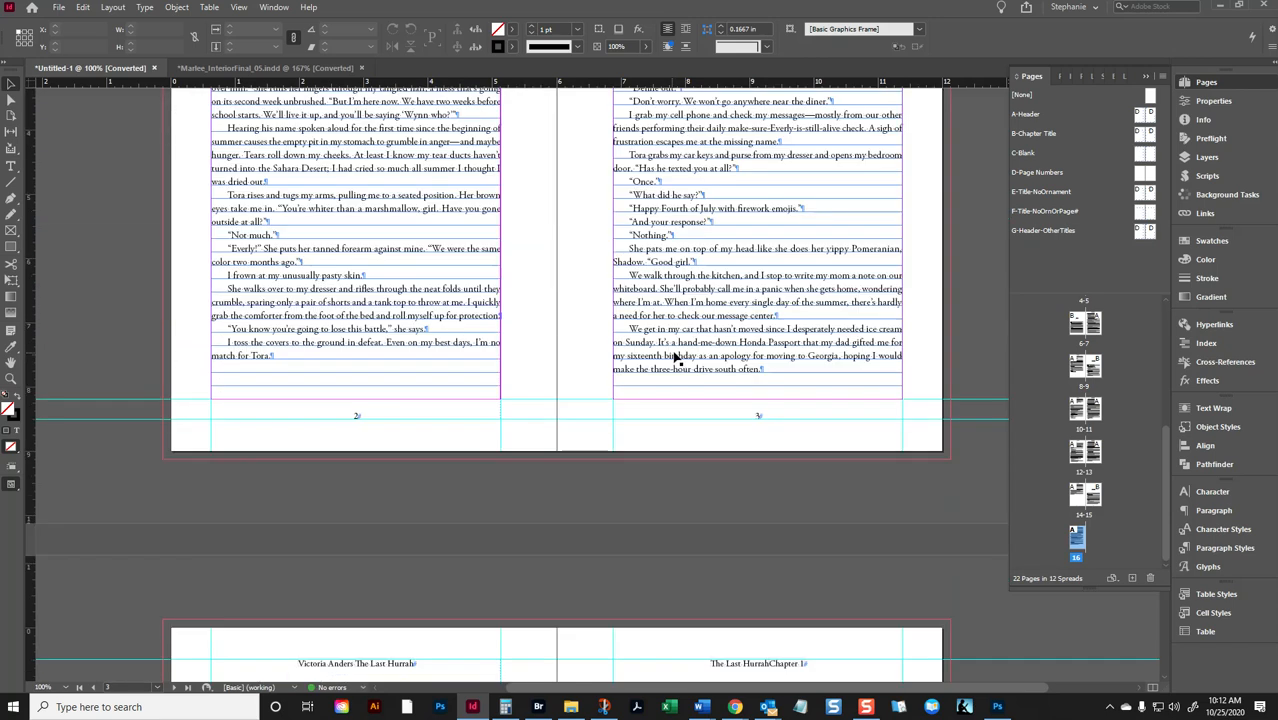
scroll(686, 355, "up", 5)
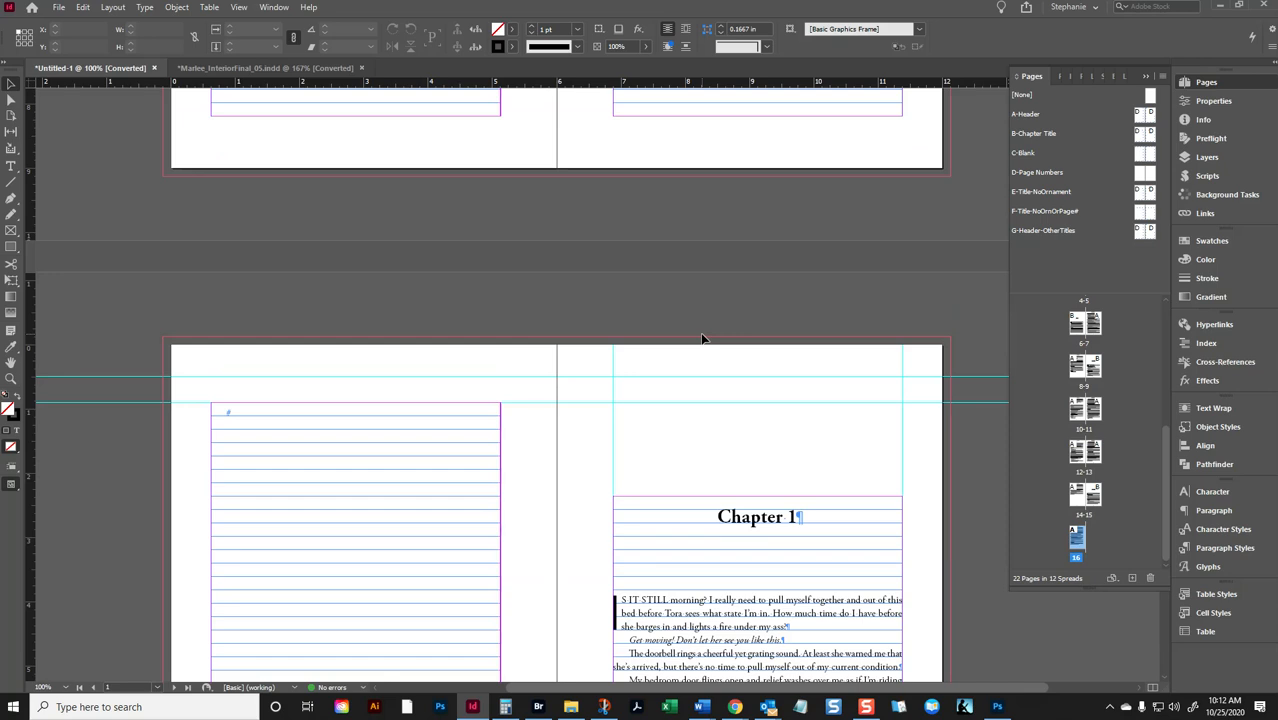
scroll(560, 243, "up", 10)
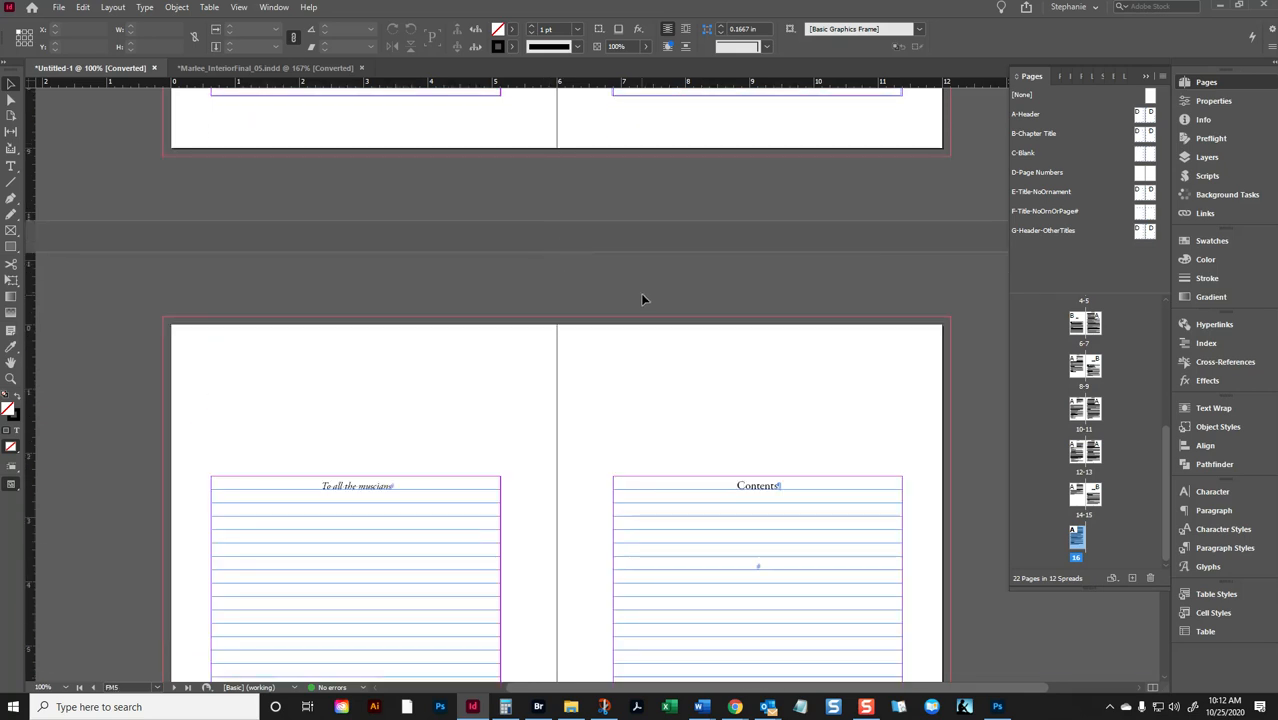
scroll(643, 299, "down", 5)
left_click(766, 266)
left_click(112, 7)
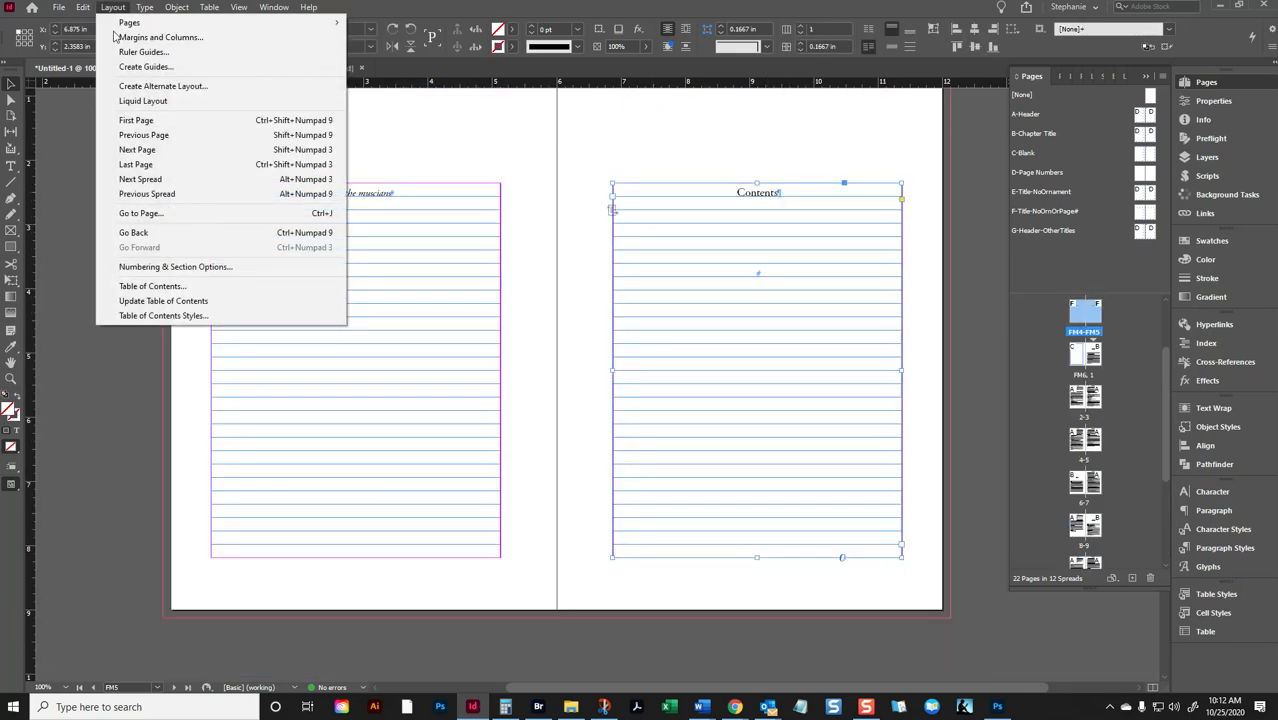
left_click(187, 301)
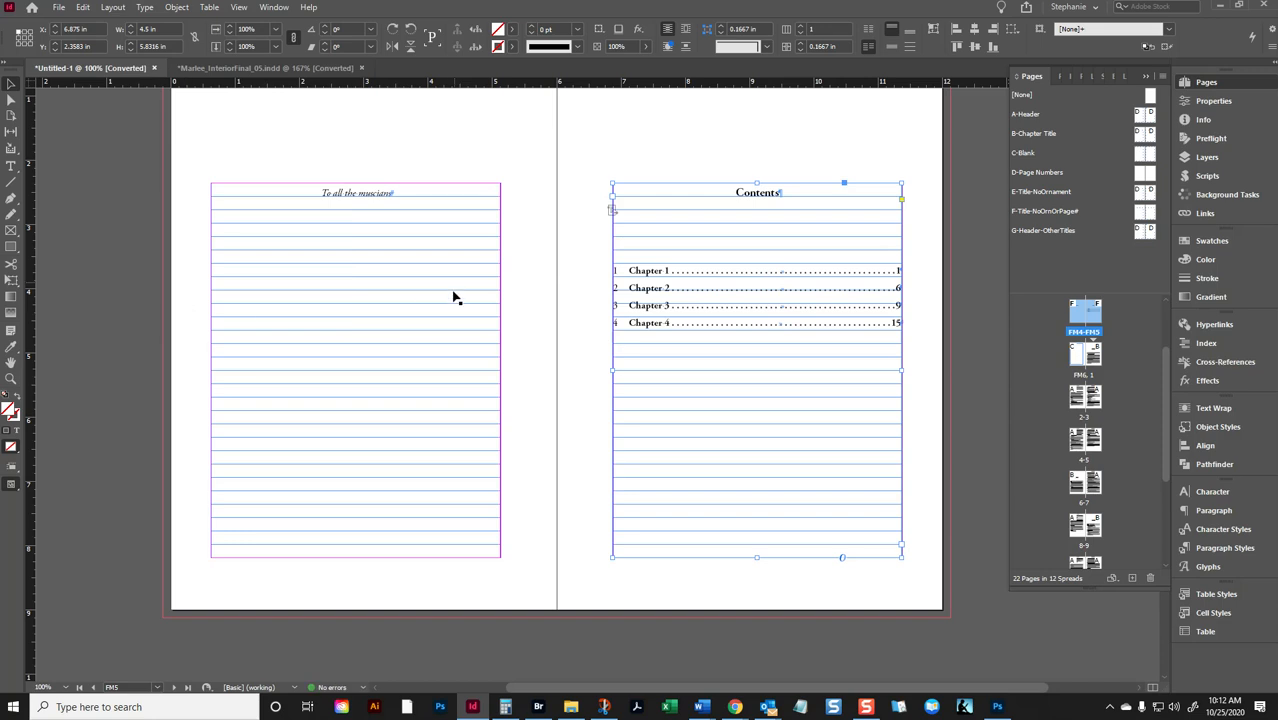
Remove the list numbering from the Chapter 2 contents entry and redefine the TOC-ChapterTitle paragraph style to match
double_click(789, 279)
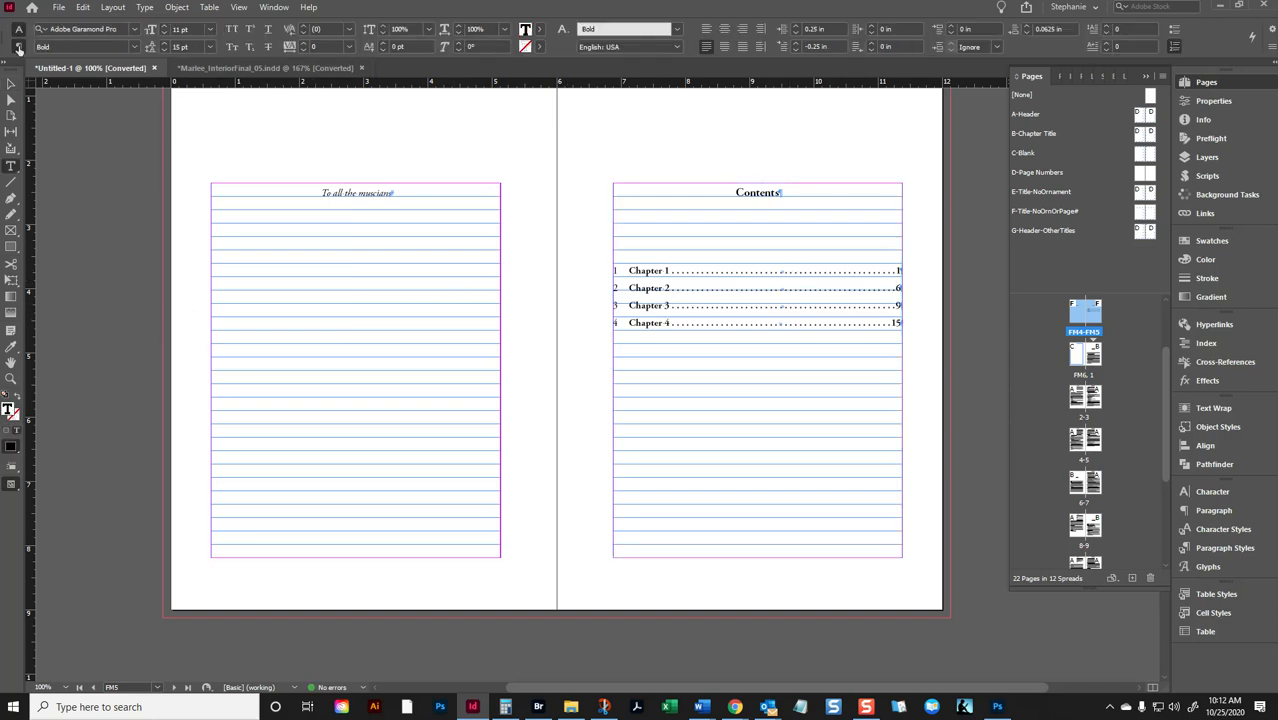
left_click(18, 46)
left_click(508, 49)
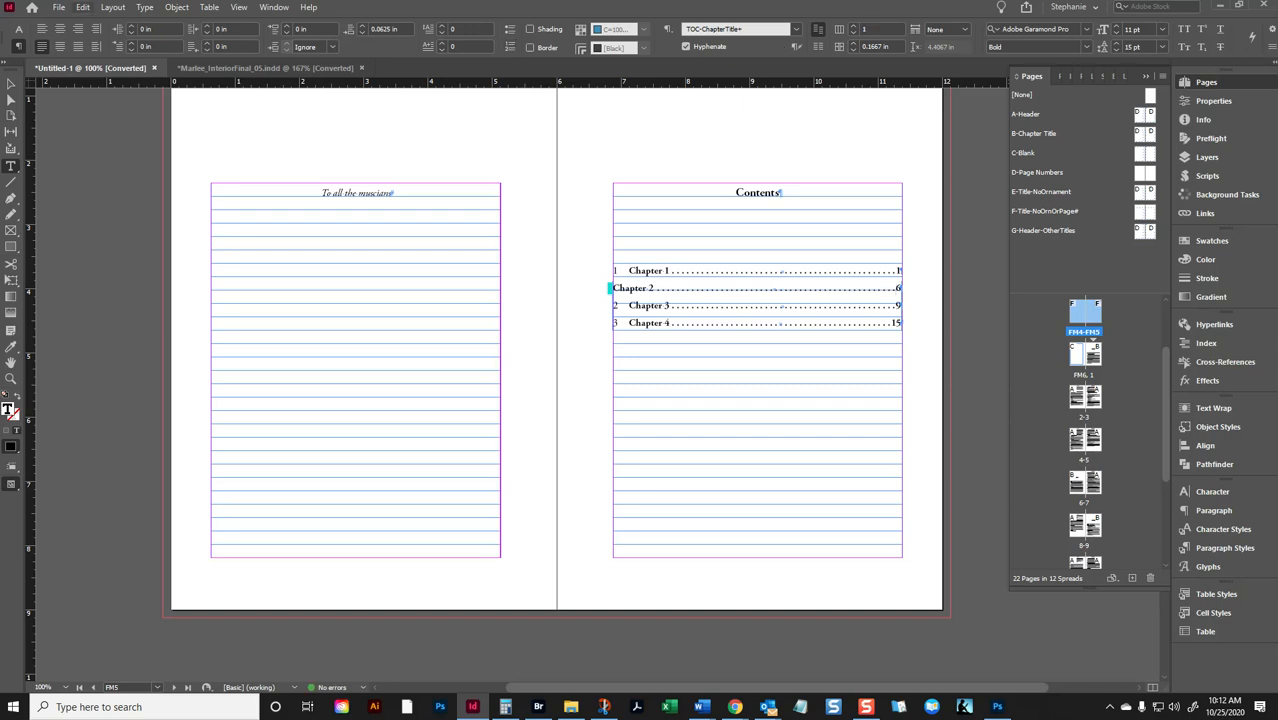
left_click(1226, 548)
left_click(1160, 346)
left_click(1110, 397)
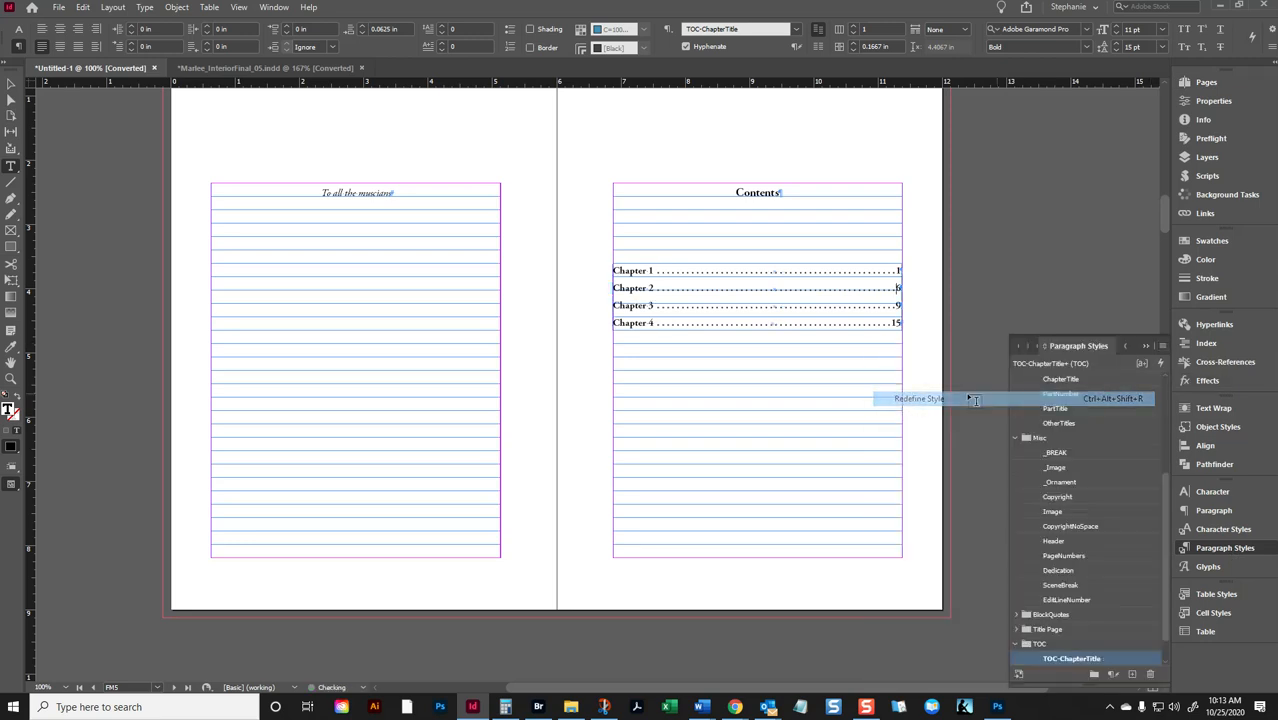
Set the TOC style's ChapterTitle entries to No Page Number and update the table of contents
left_click_drag(900, 270, 655, 273)
left_click(652, 271)
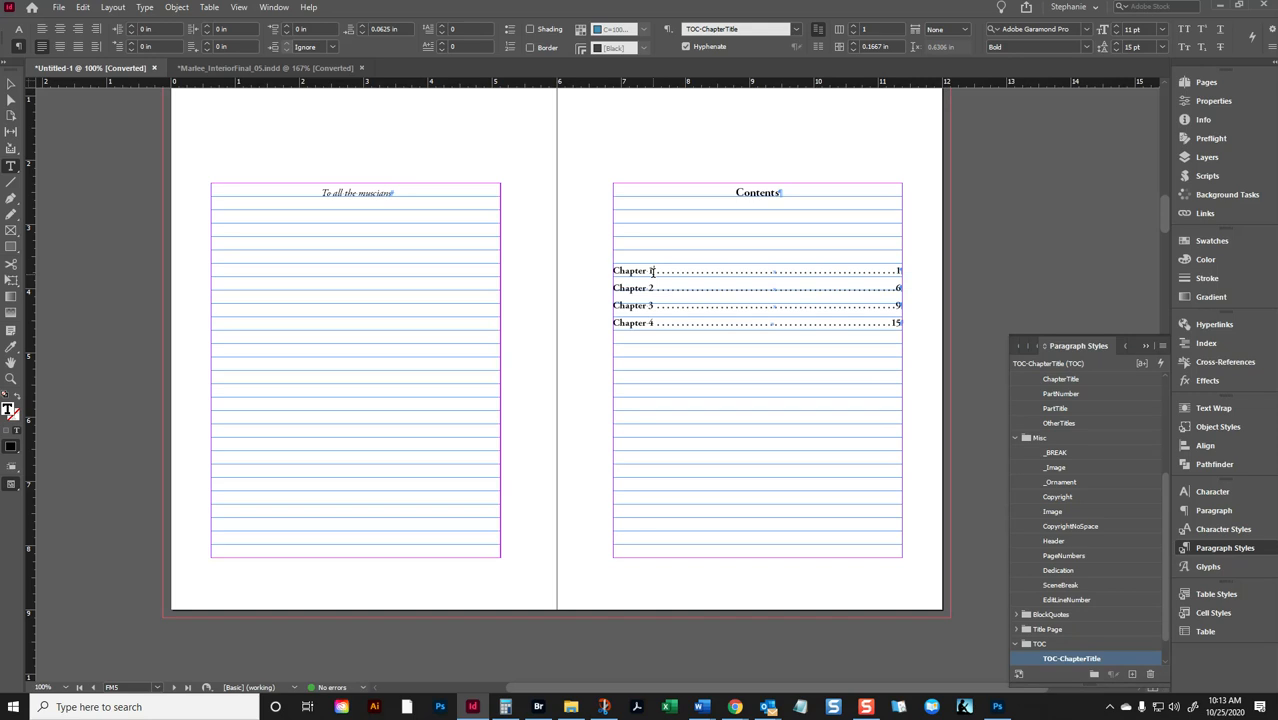
left_click(10, 84)
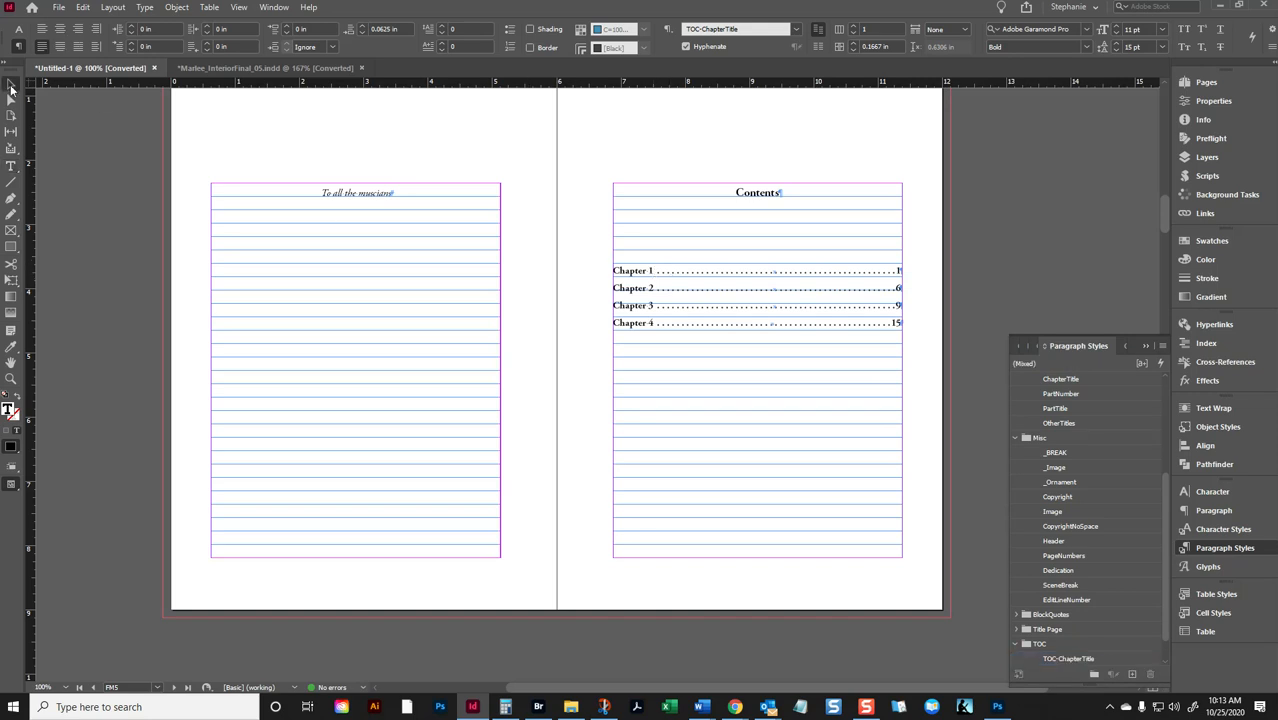
left_click(113, 7)
left_click(224, 317)
left_click(739, 337)
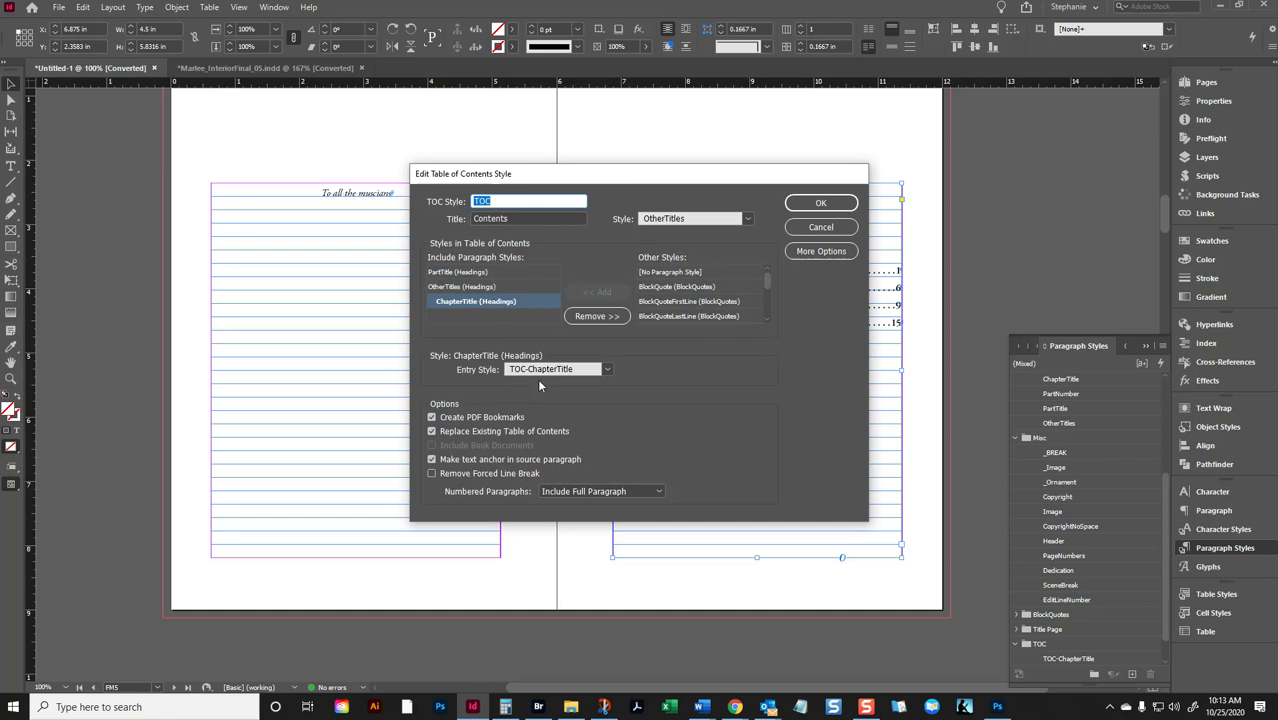
left_click(574, 370)
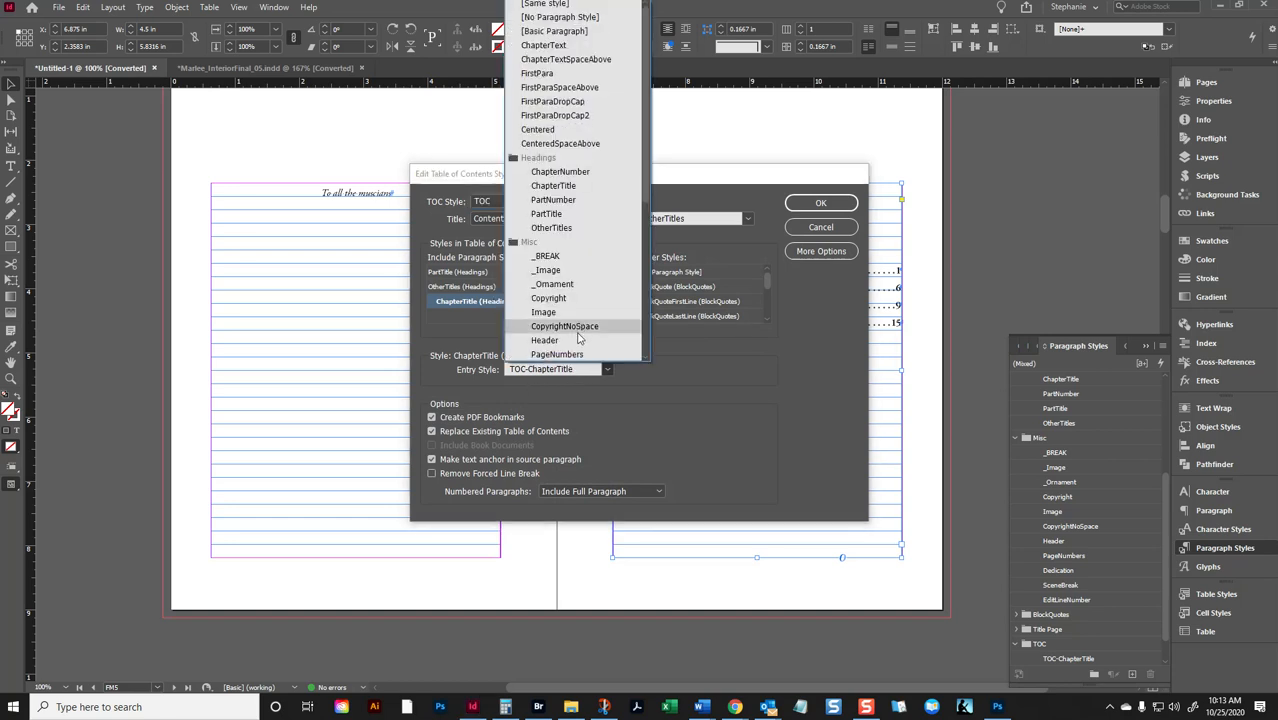
left_click(722, 330)
left_click(821, 251)
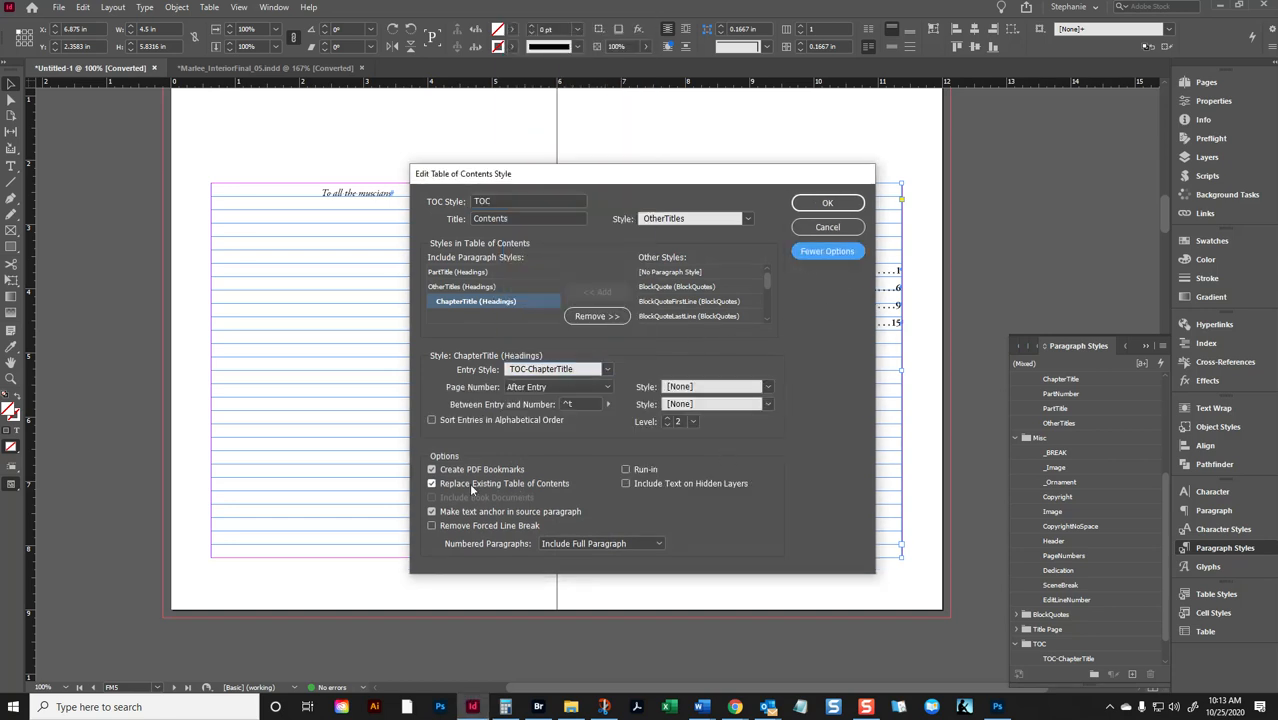
left_click(545, 387)
left_click(530, 428)
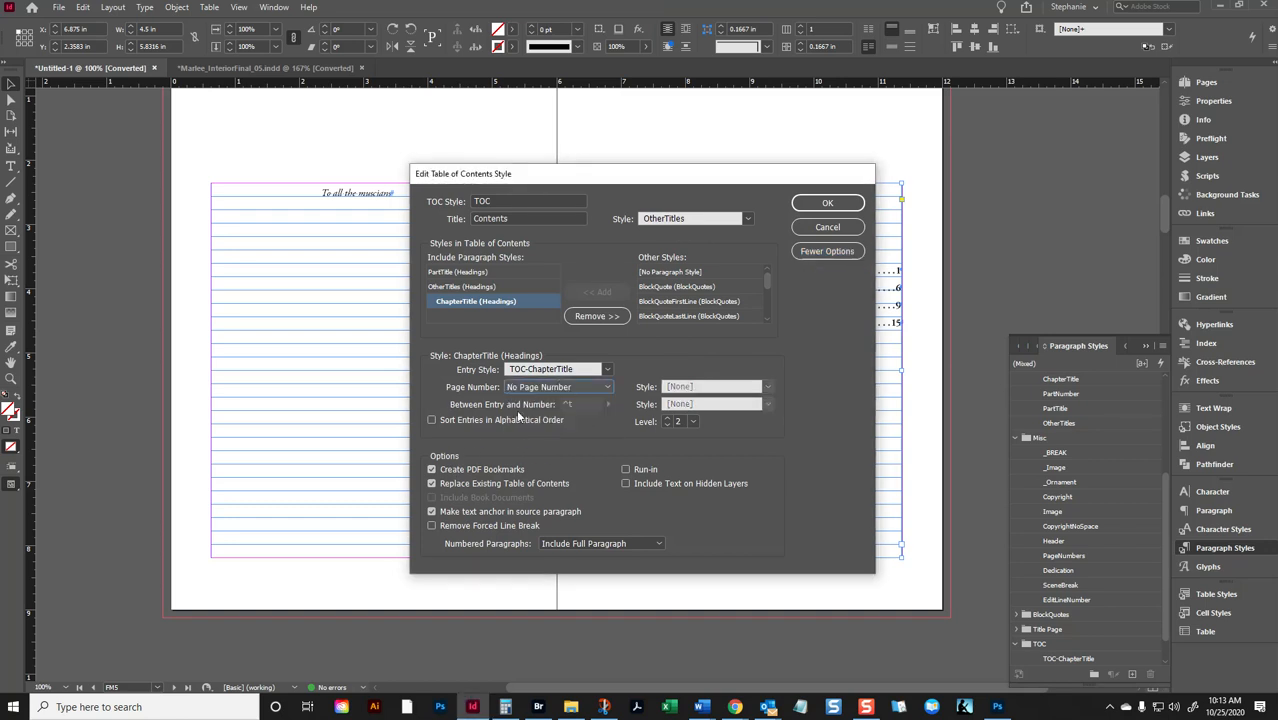
left_click(827, 203)
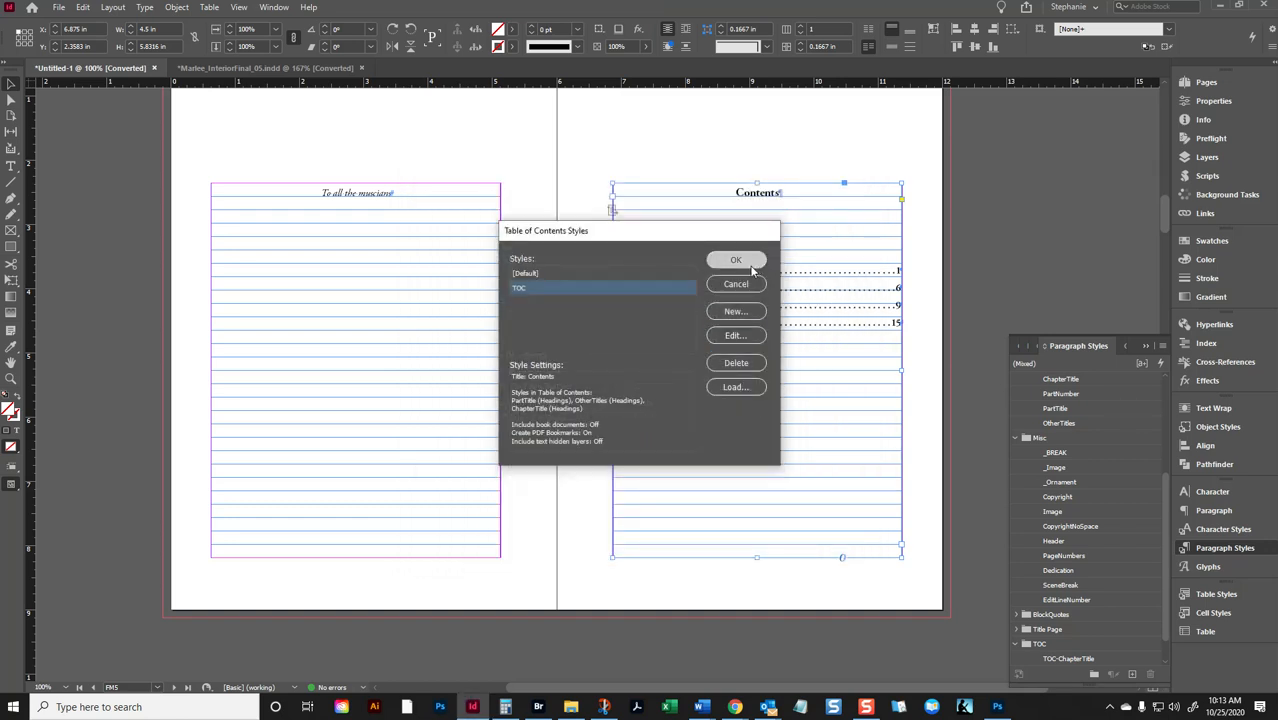
left_click(738, 264)
left_click(113, 7)
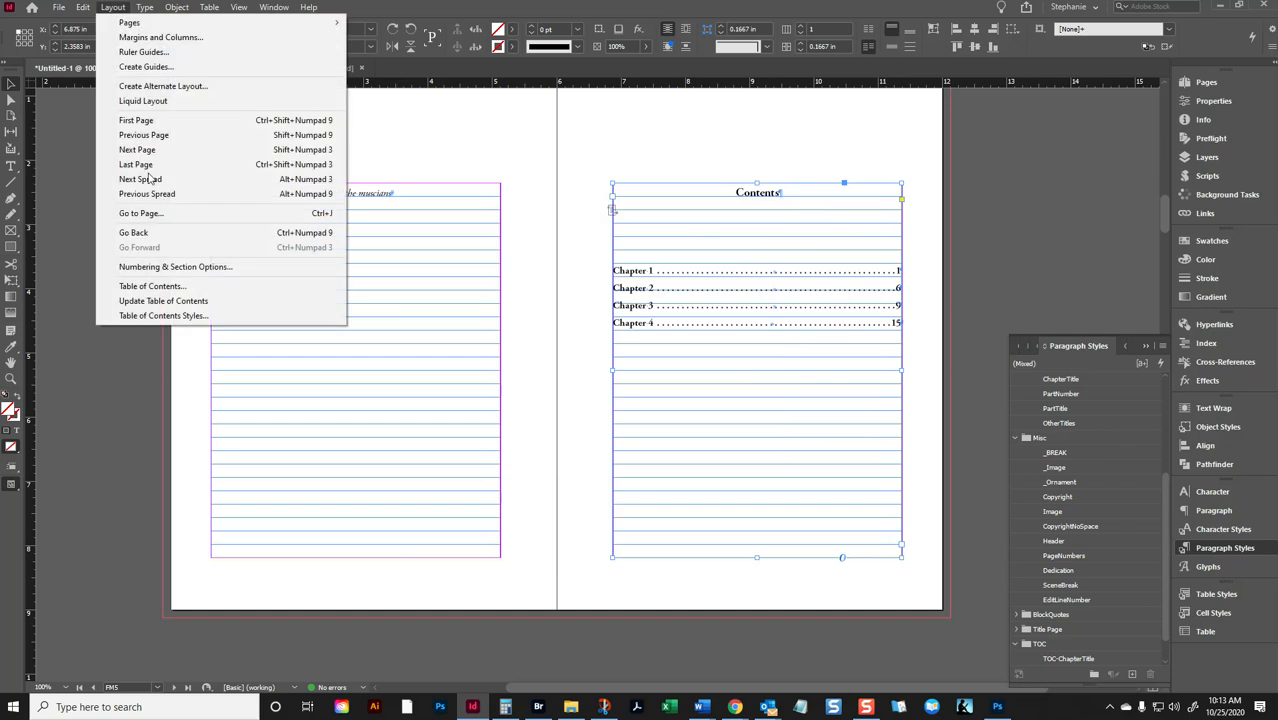
left_click(210, 301)
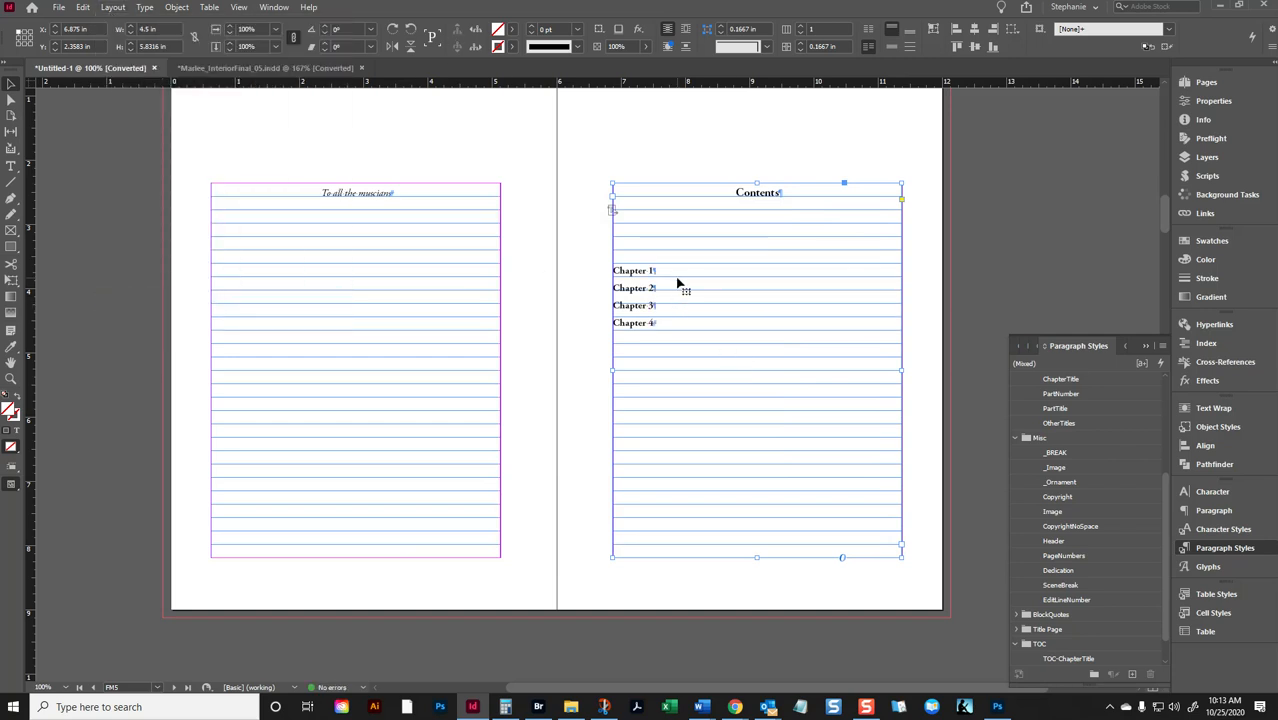
Center the Chapter 1 contents entry and redefine the TOC-ChapterTitle paragraph style to match
double_click(678, 276)
left_click(60, 28)
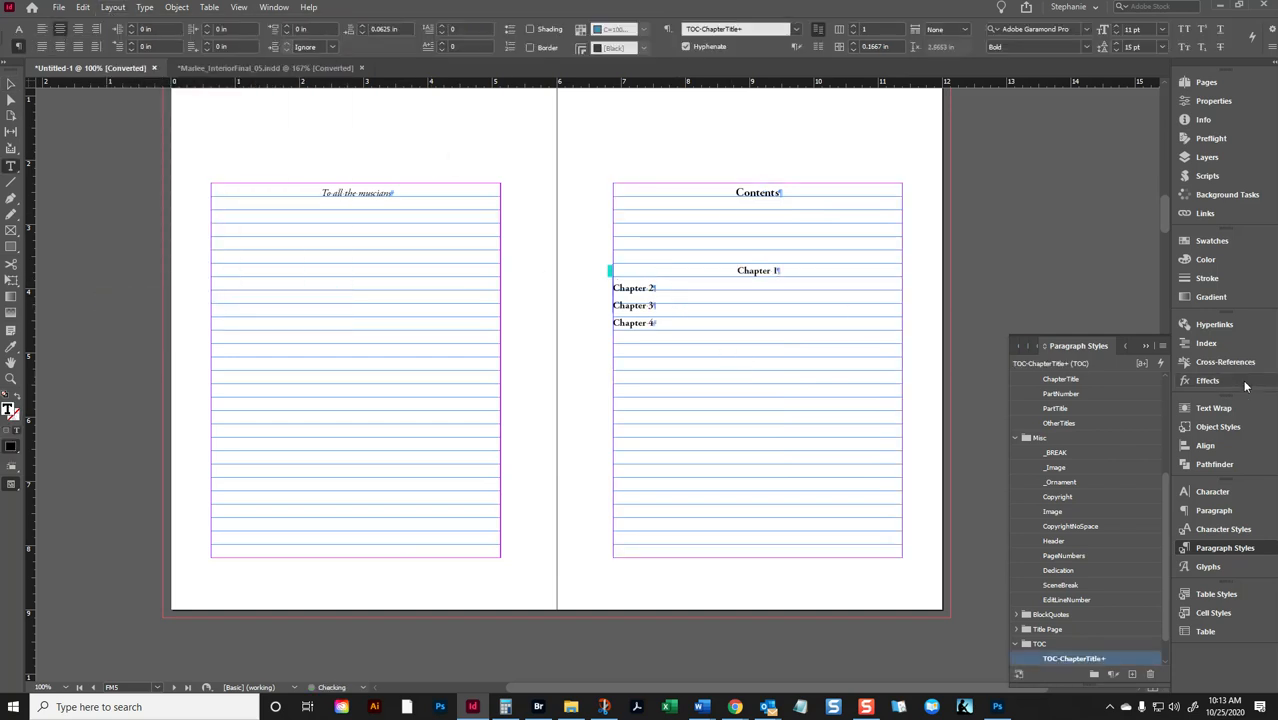
left_click(1162, 345)
left_click(1002, 399)
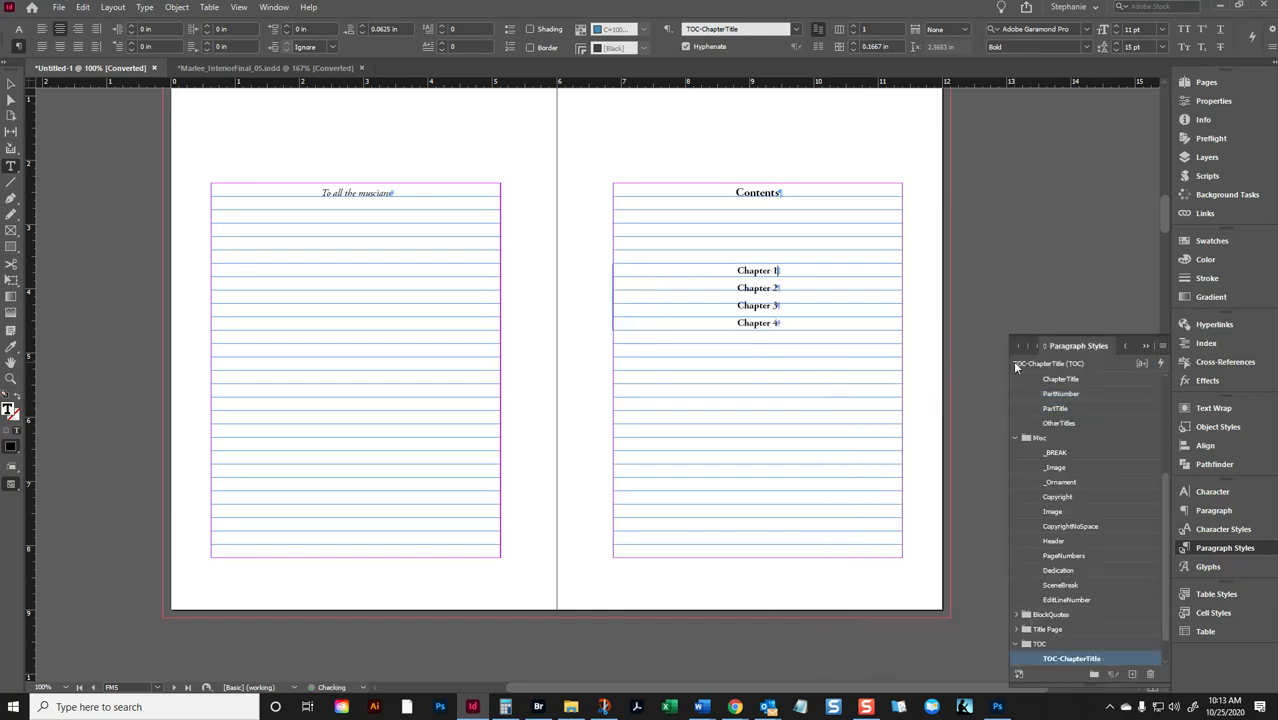
Try removing the Bold character style from the Contents title and the chapter entries by applying [None]
left_click(1224, 529)
key("shift+Home")
left_click(893, 354, "shift")
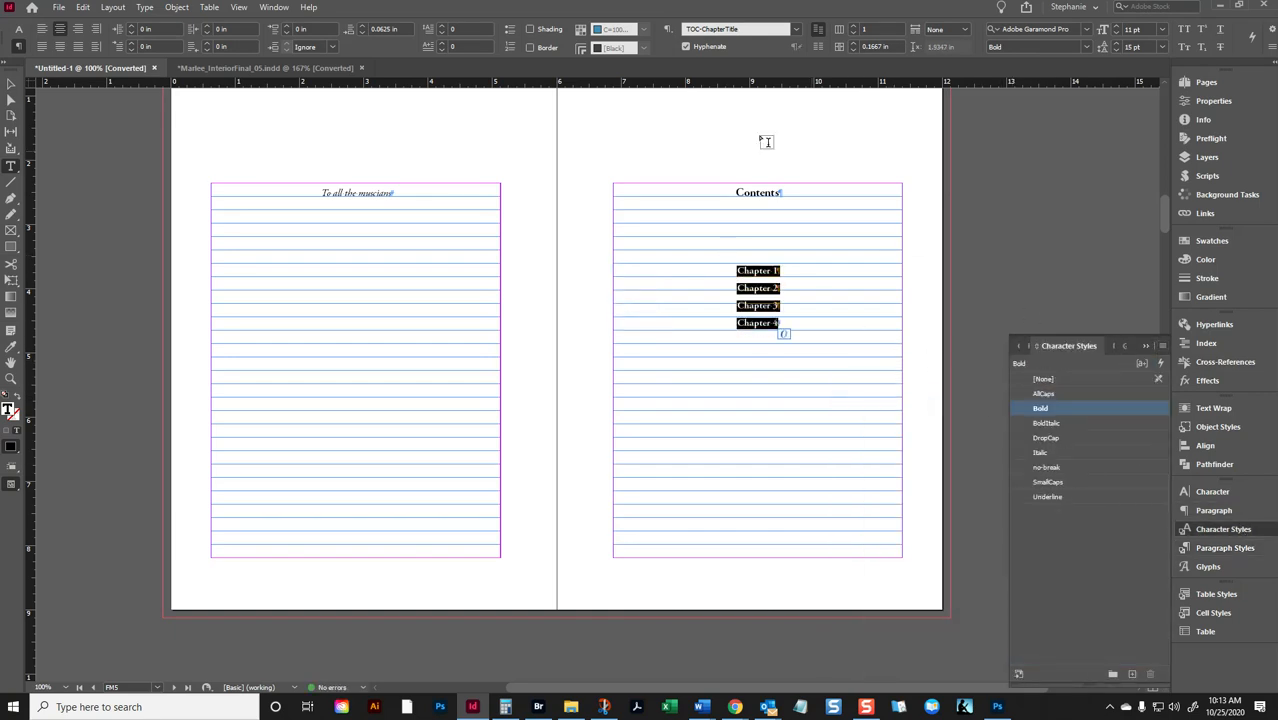
left_click(725, 188, "shift")
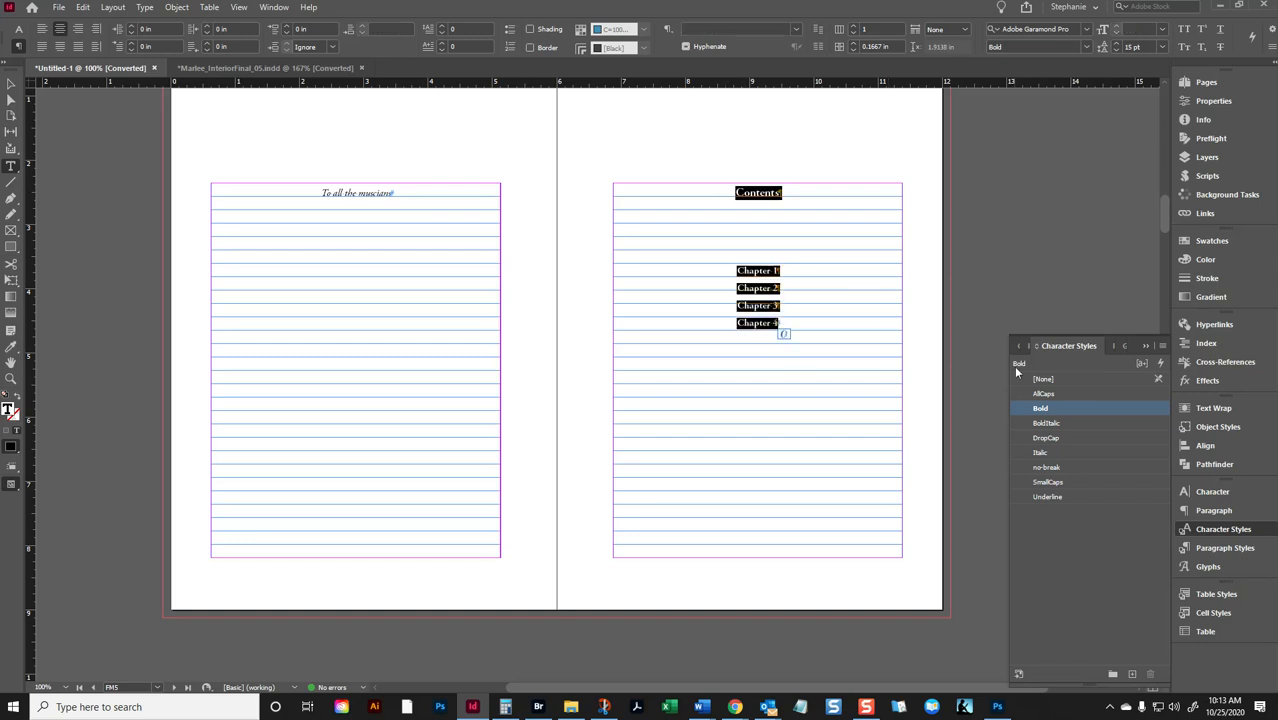
left_click(789, 283)
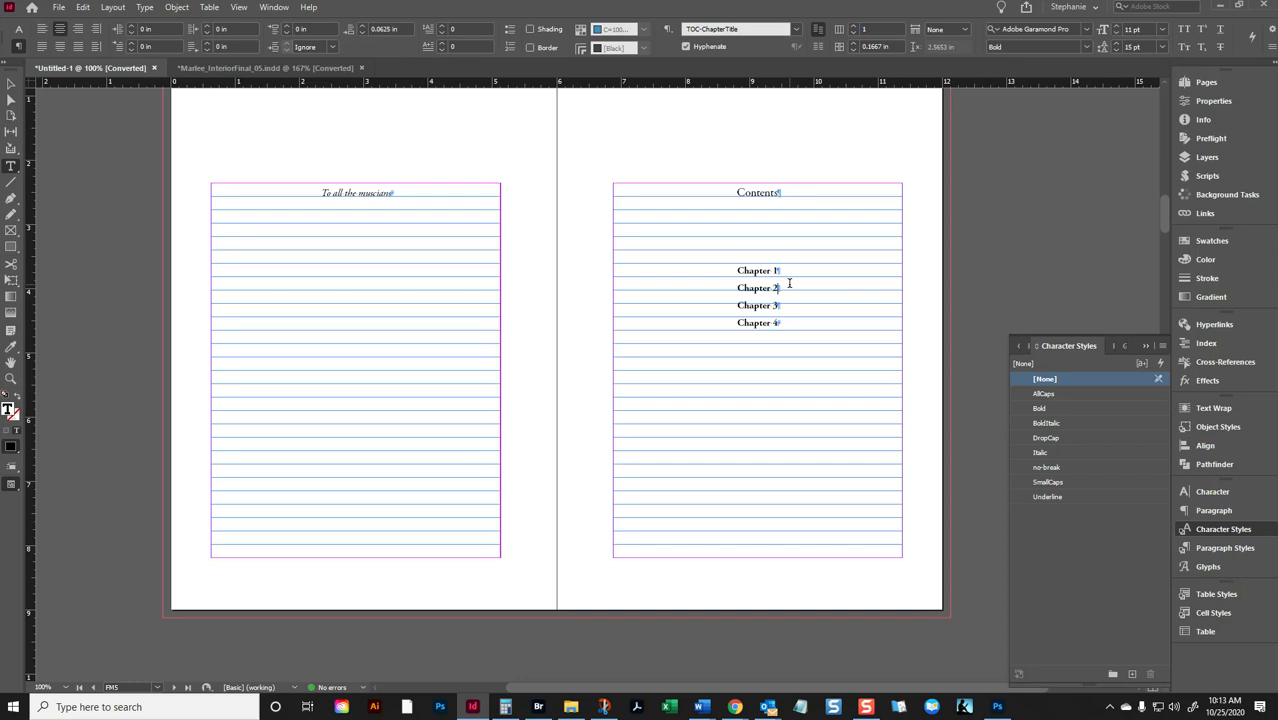
key("ctrl+z")
left_click(860, 260)
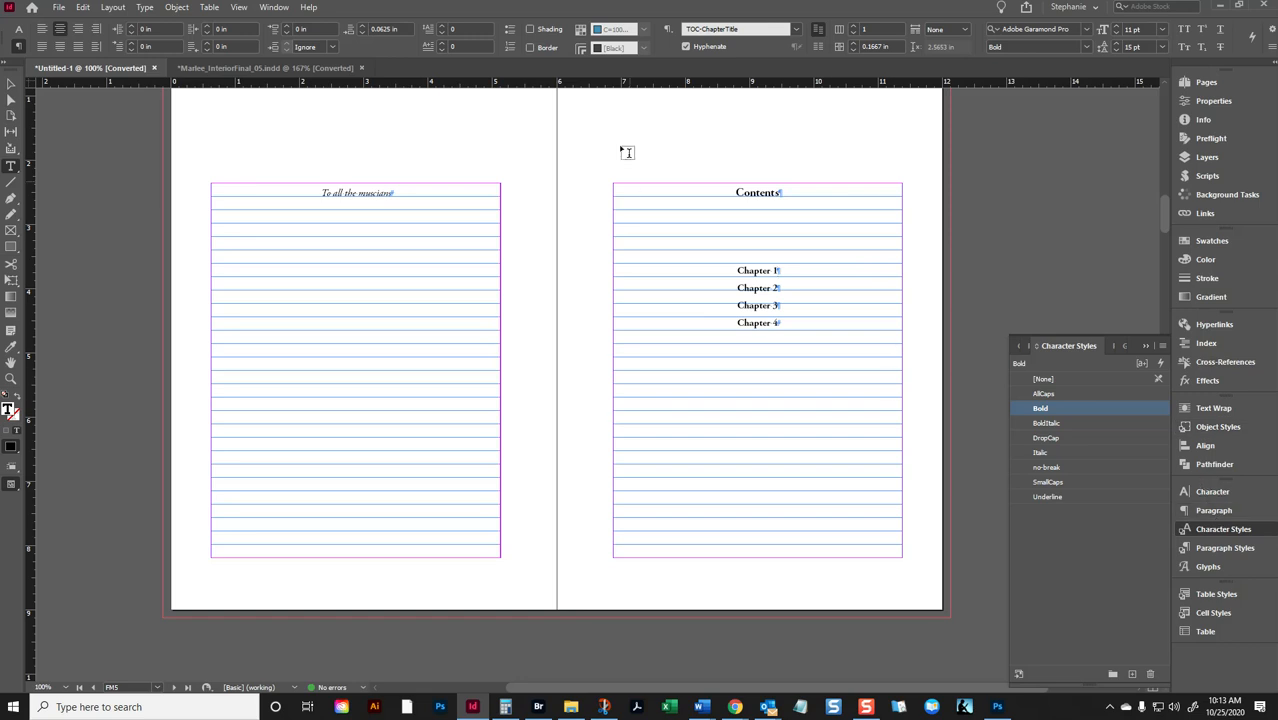
Look through the front matter pages and the opening pages of Chapter 1, checking the styles in use
scroll(633, 194, "up", 10)
scroll(735, 215, "up", 5)
scroll(742, 205, "down", 10)
scroll(525, 317, "up", 5)
scroll(760, 230, "up", 5)
scroll(713, 288, "down", 8)
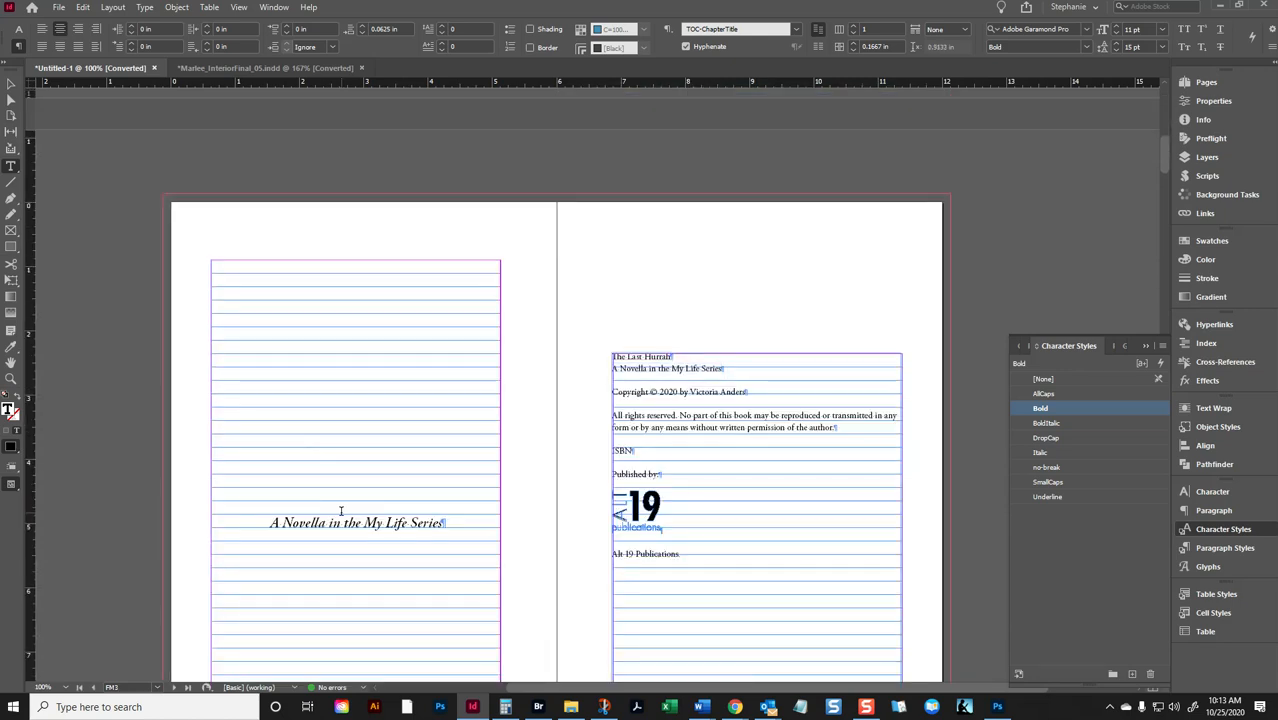
left_click(340, 511)
scroll(348, 500, "down", 8)
left_click(427, 228)
scroll(478, 207, "up", 5)
scroll(827, 304, "down", 15)
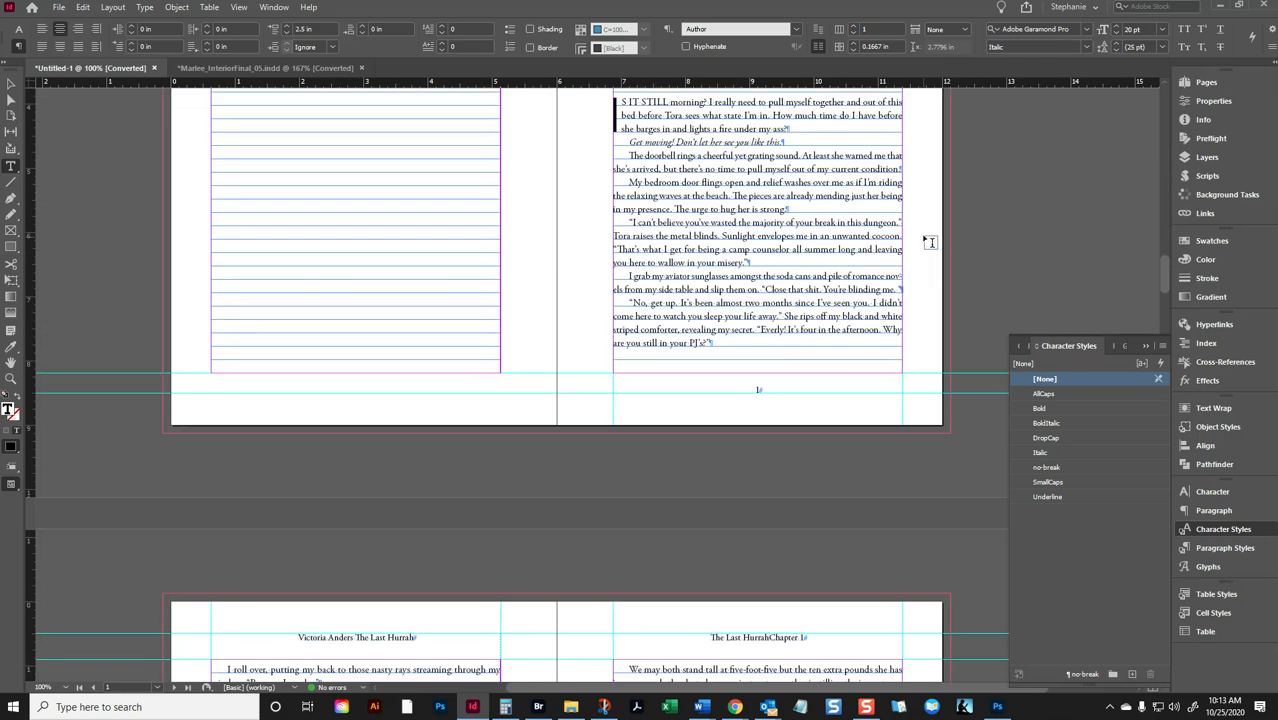
Check which style the ChapterTitle paragraph style is based on, leaving its options without changes
scroll(847, 380, "up", 3)
left_click(847, 380)
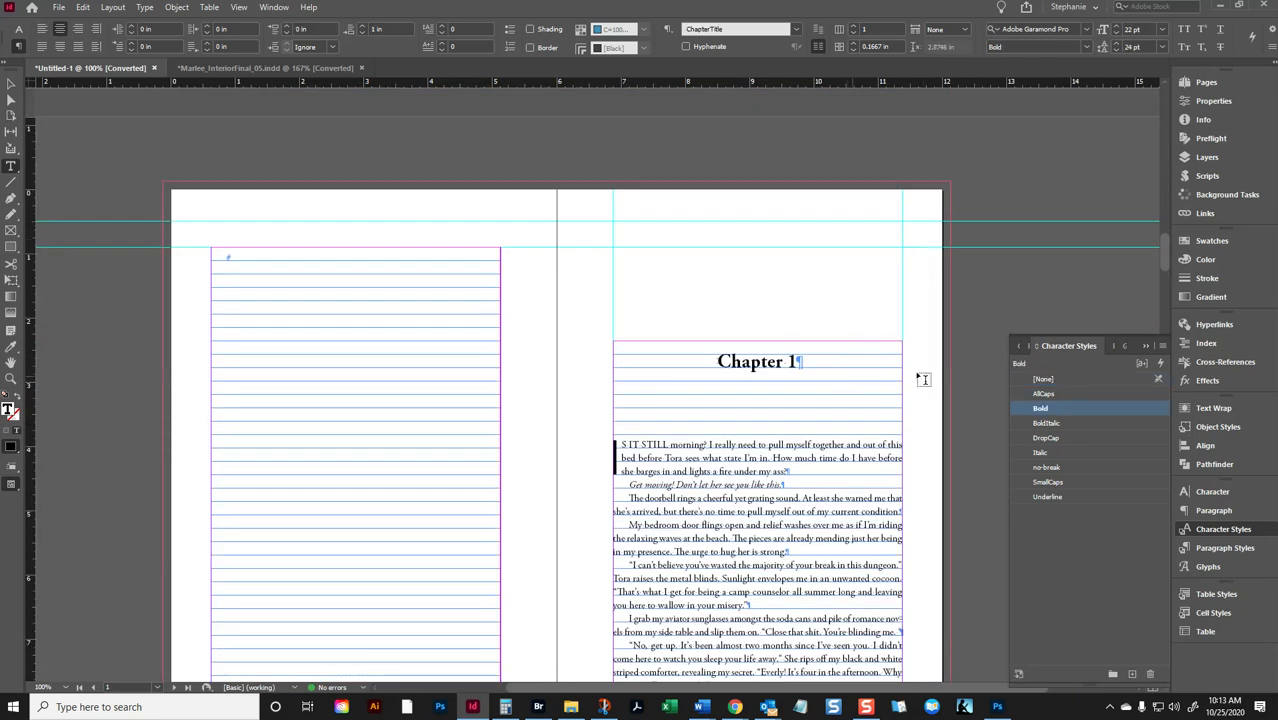
left_click(1220, 548)
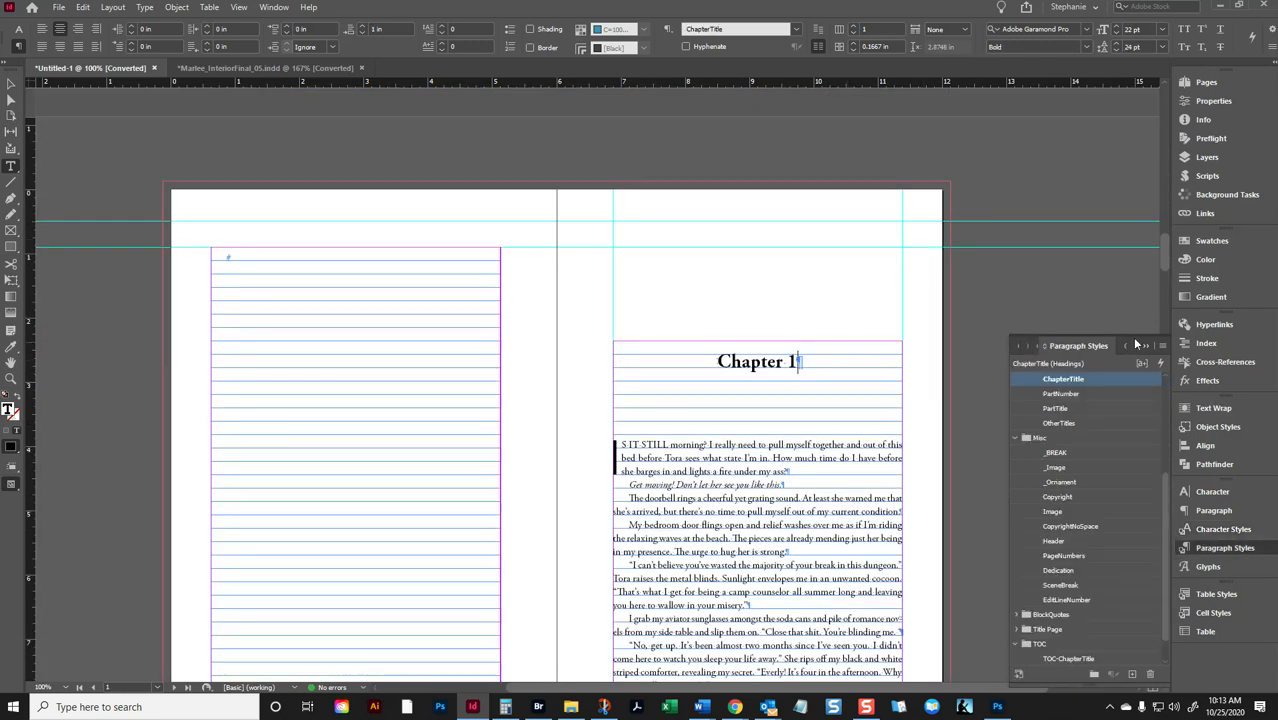
left_click_drag(1132, 331, 1117, 118)
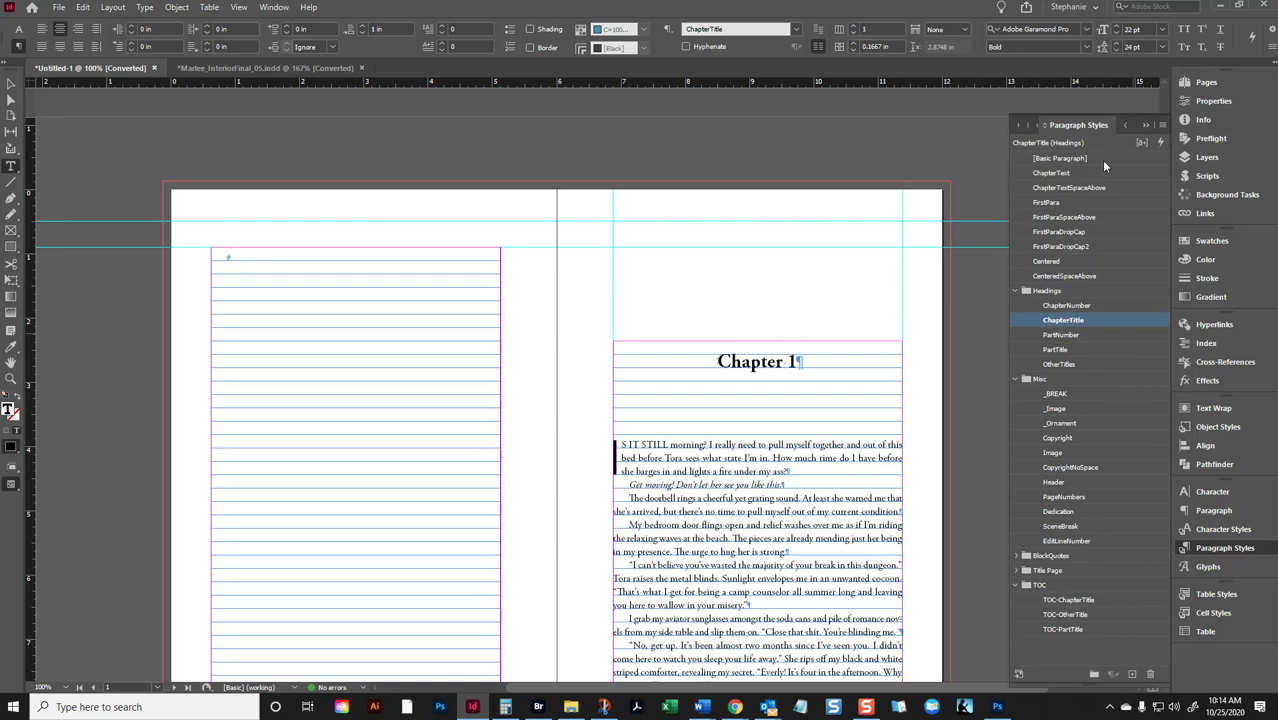
right_click(1090, 322)
left_click(1060, 328)
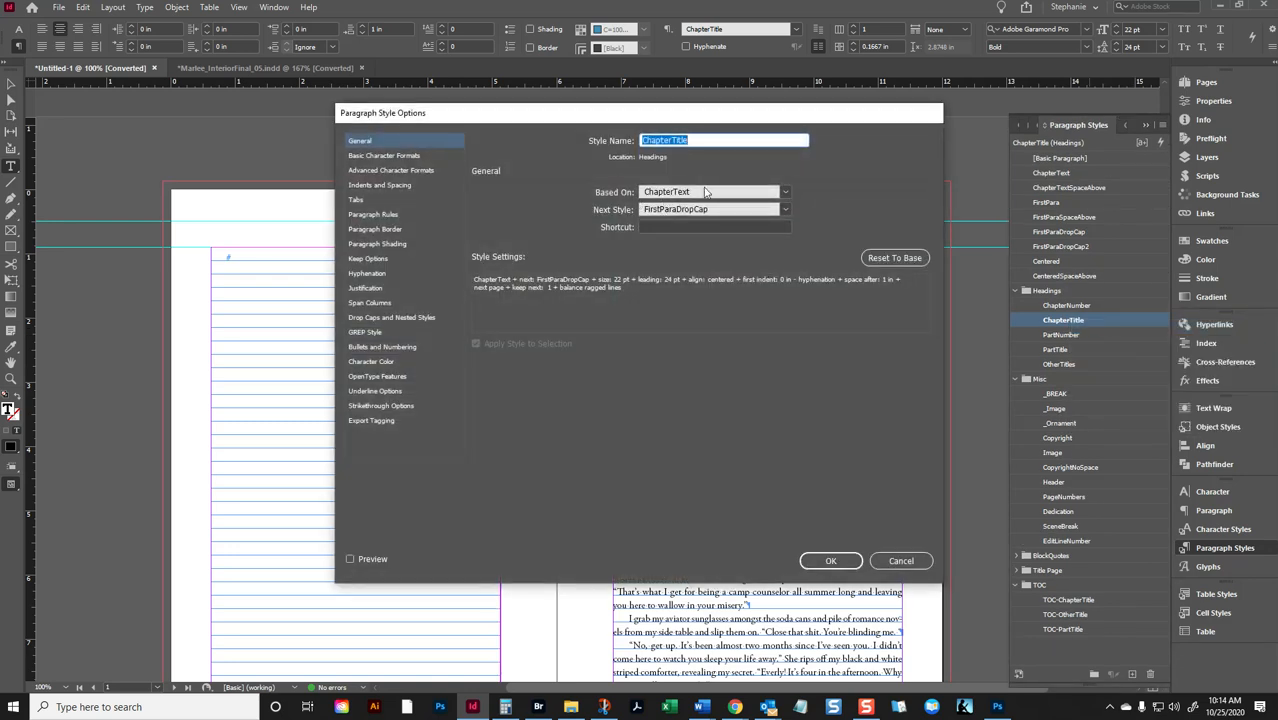
left_click(648, 192)
left_click(579, 175)
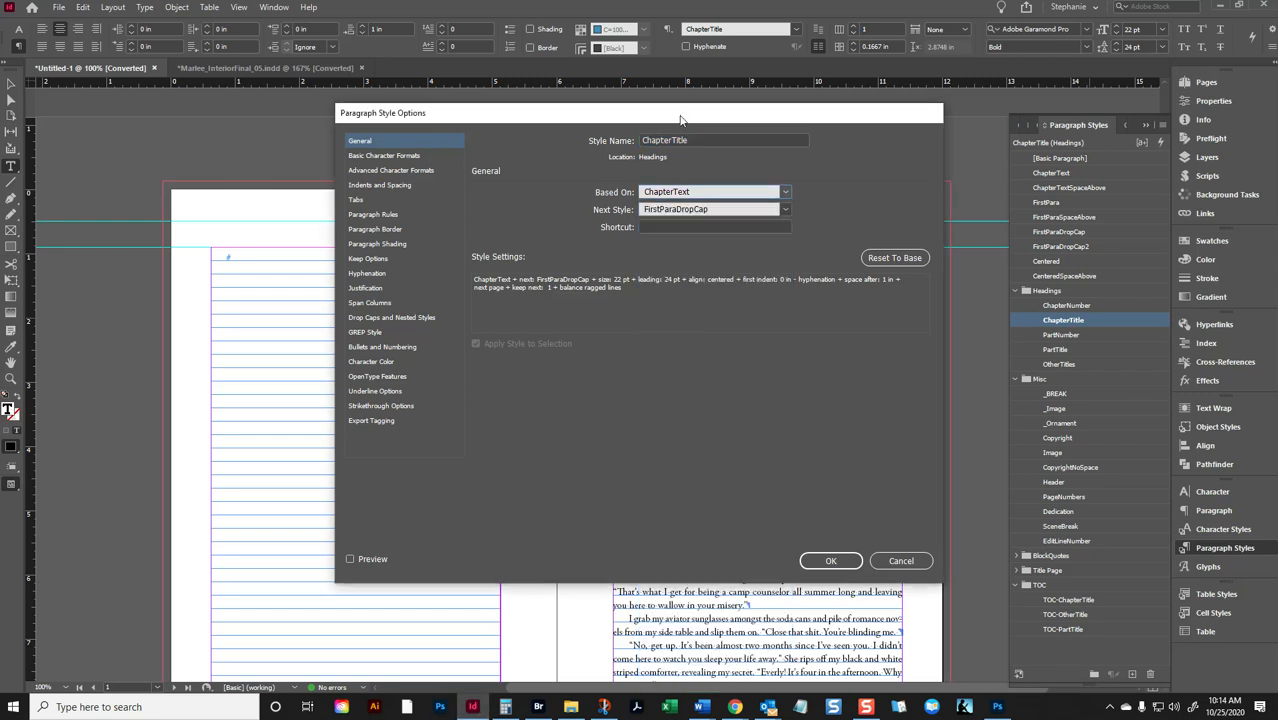
left_click(901, 561)
Change the font of a Chapter 1 body paragraph to ITC Esprit Std Book and redefine the ChapterText paragraph style
left_click(760, 578)
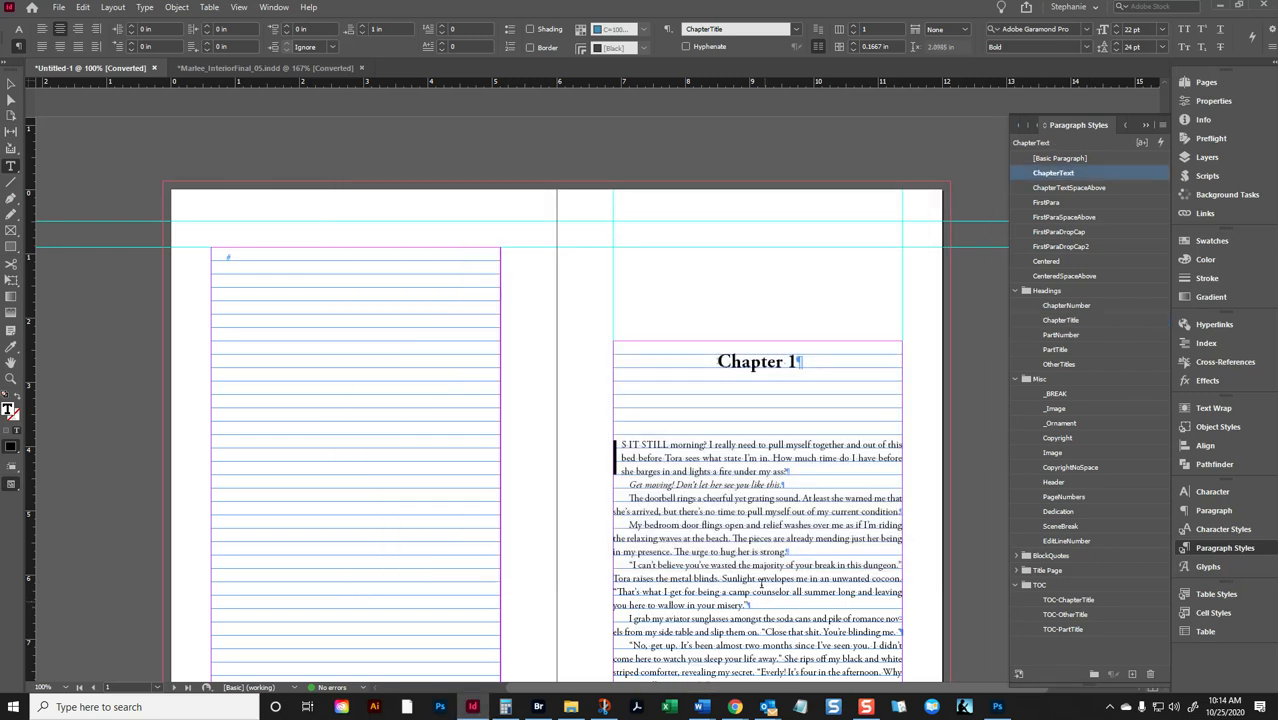
left_click(18, 28)
left_click(120, 28)
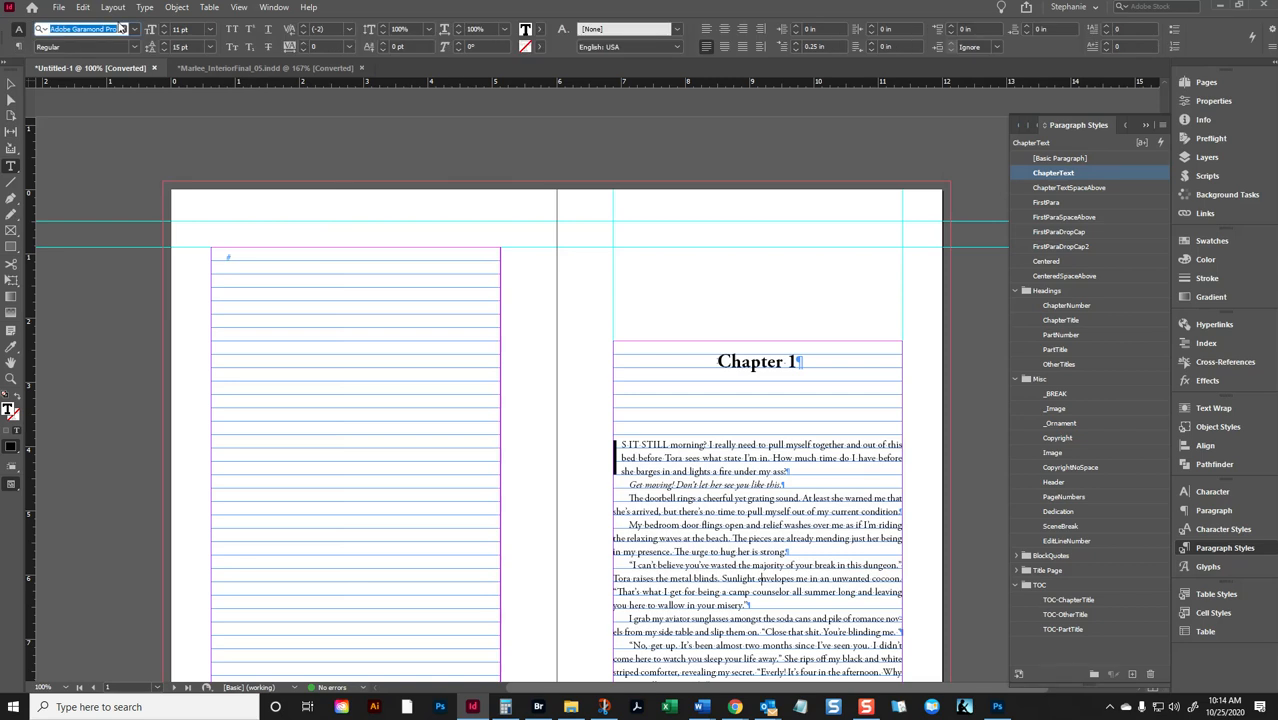
type("itc esp")
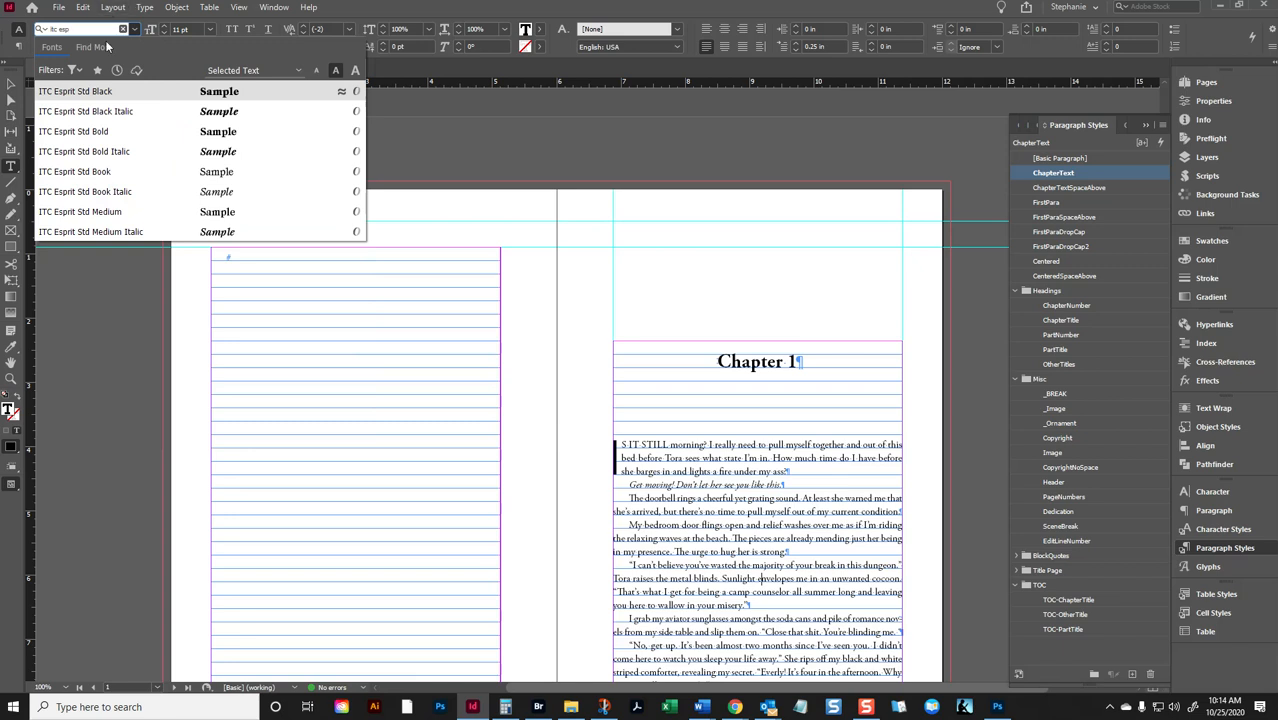
left_click(116, 170)
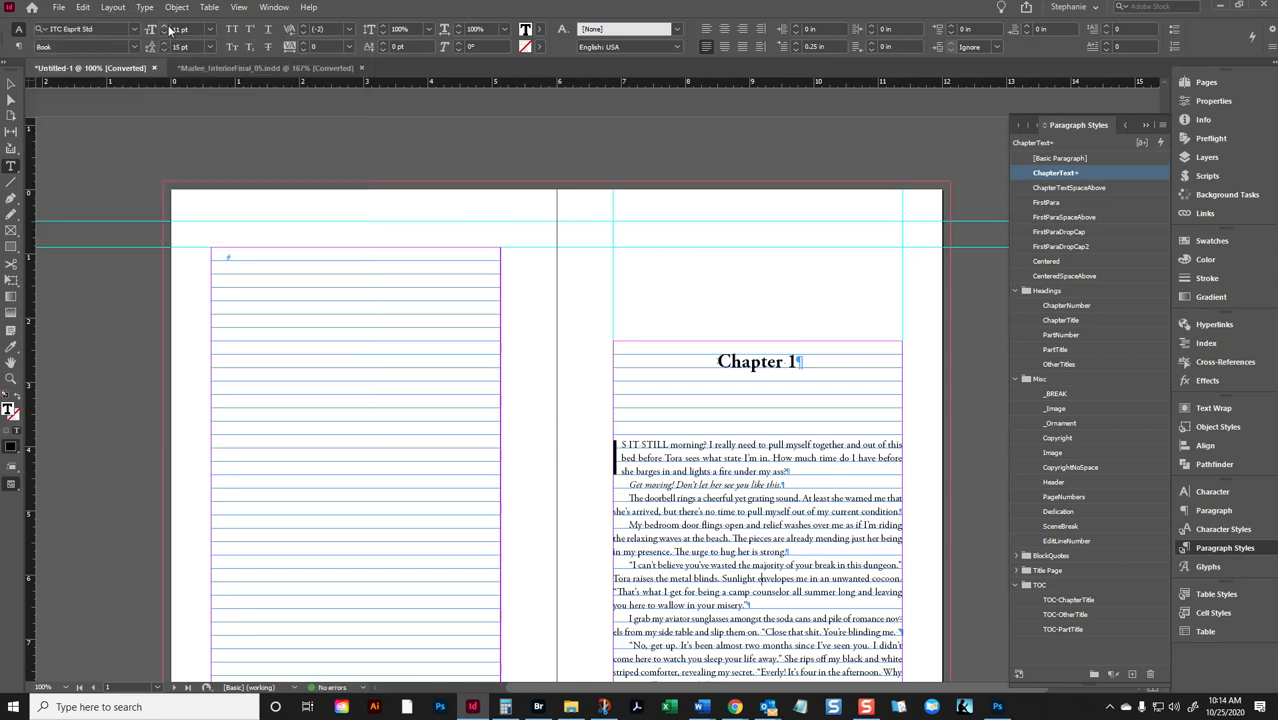
left_click(1161, 125)
left_click(1027, 176)
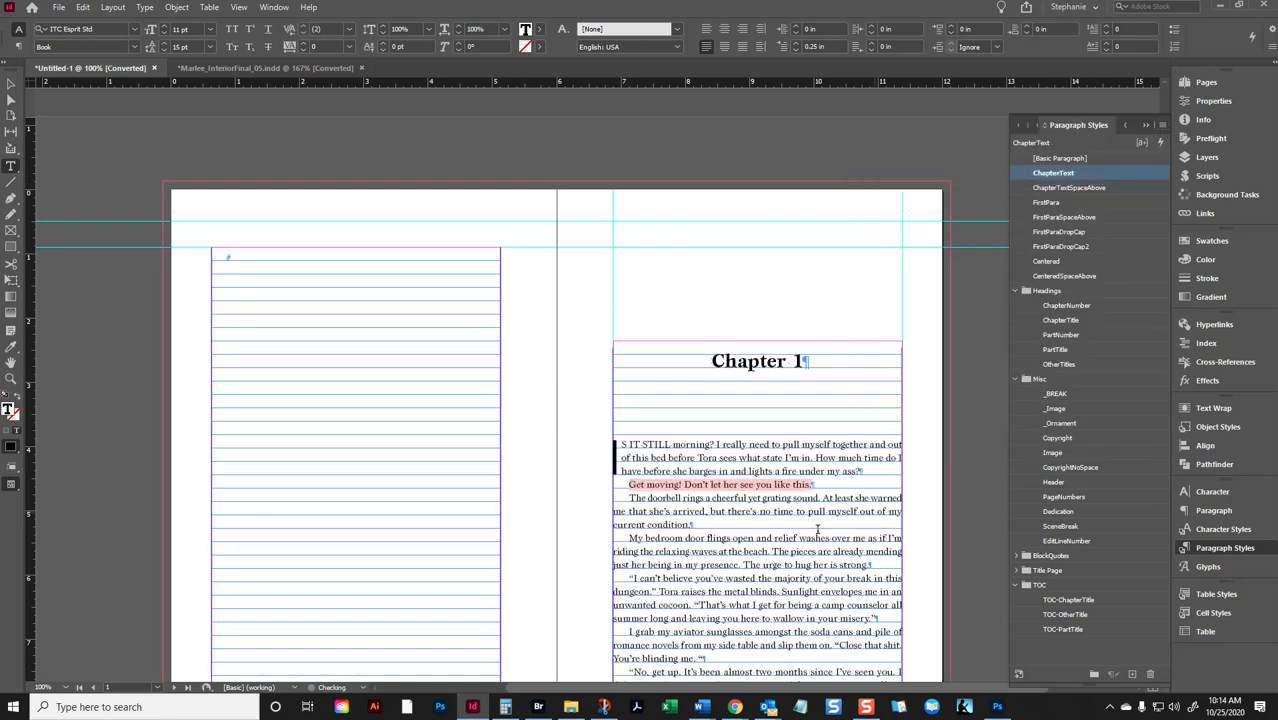
Set the font style of the Italic character style to Book Italic
left_click(1188, 528)
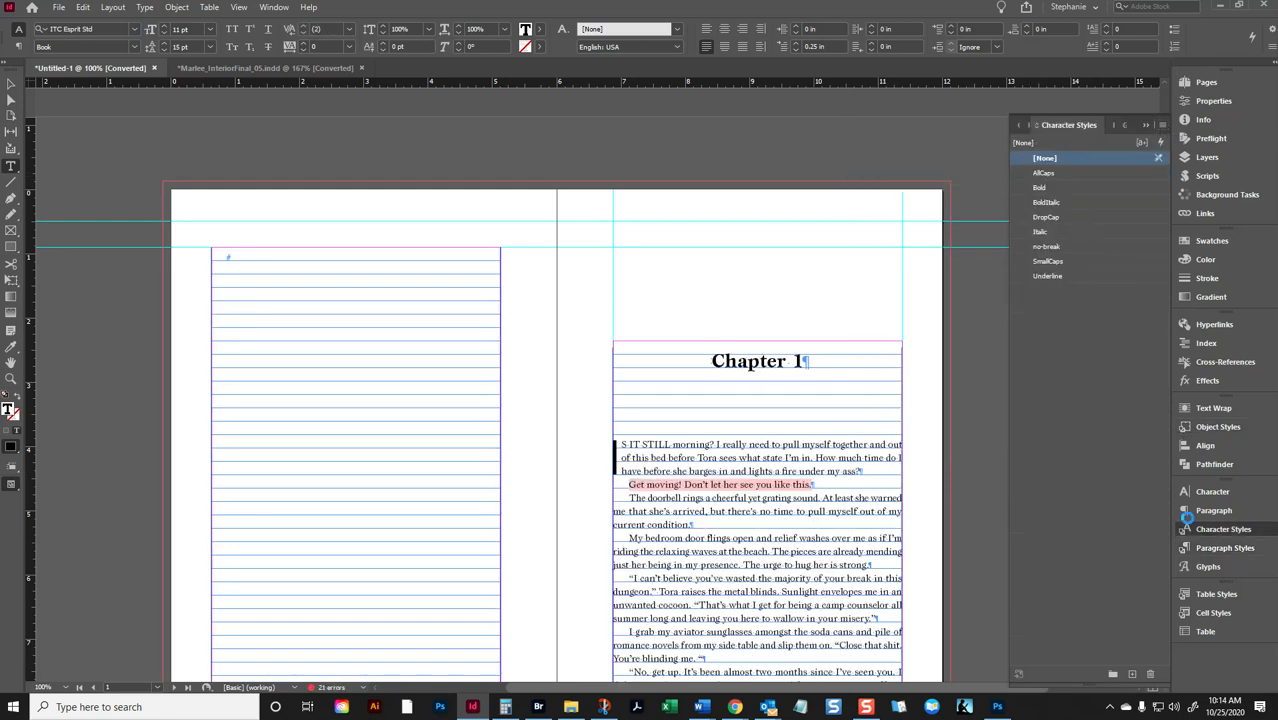
right_click(1040, 231)
left_click(1080, 236)
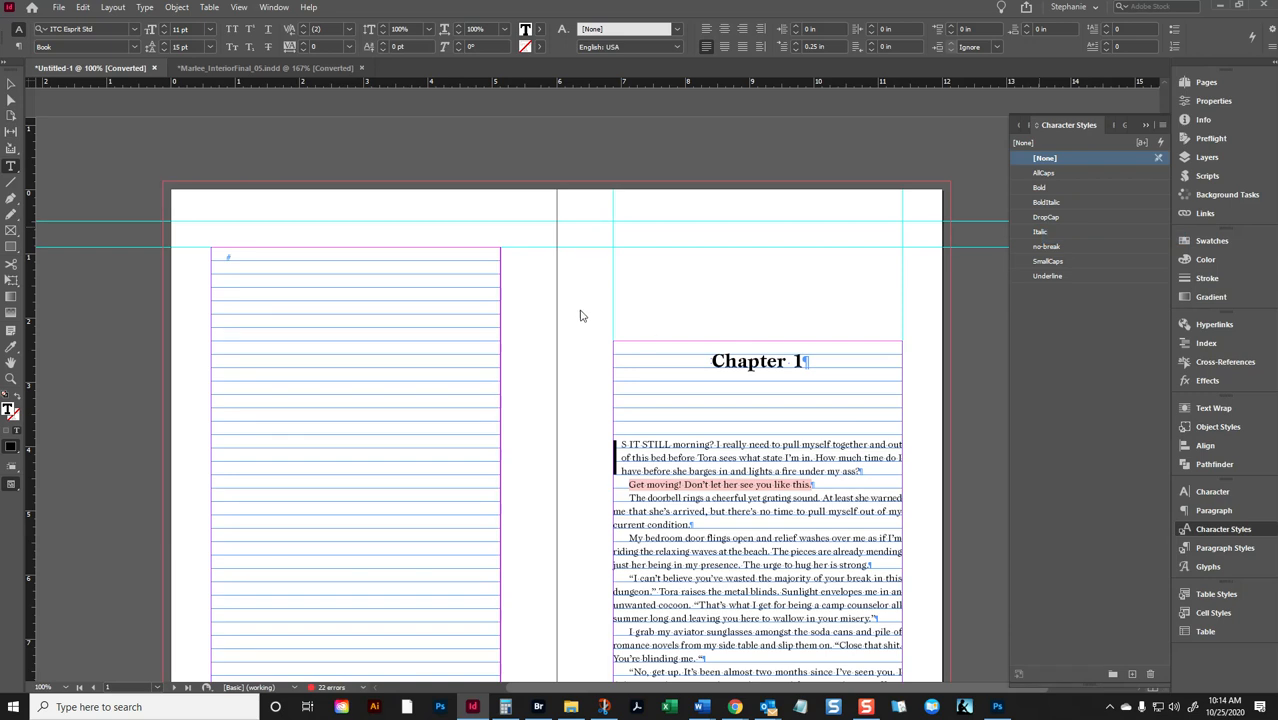
left_click(466, 184)
double_click(655, 244)
key("Home")
type("Book")
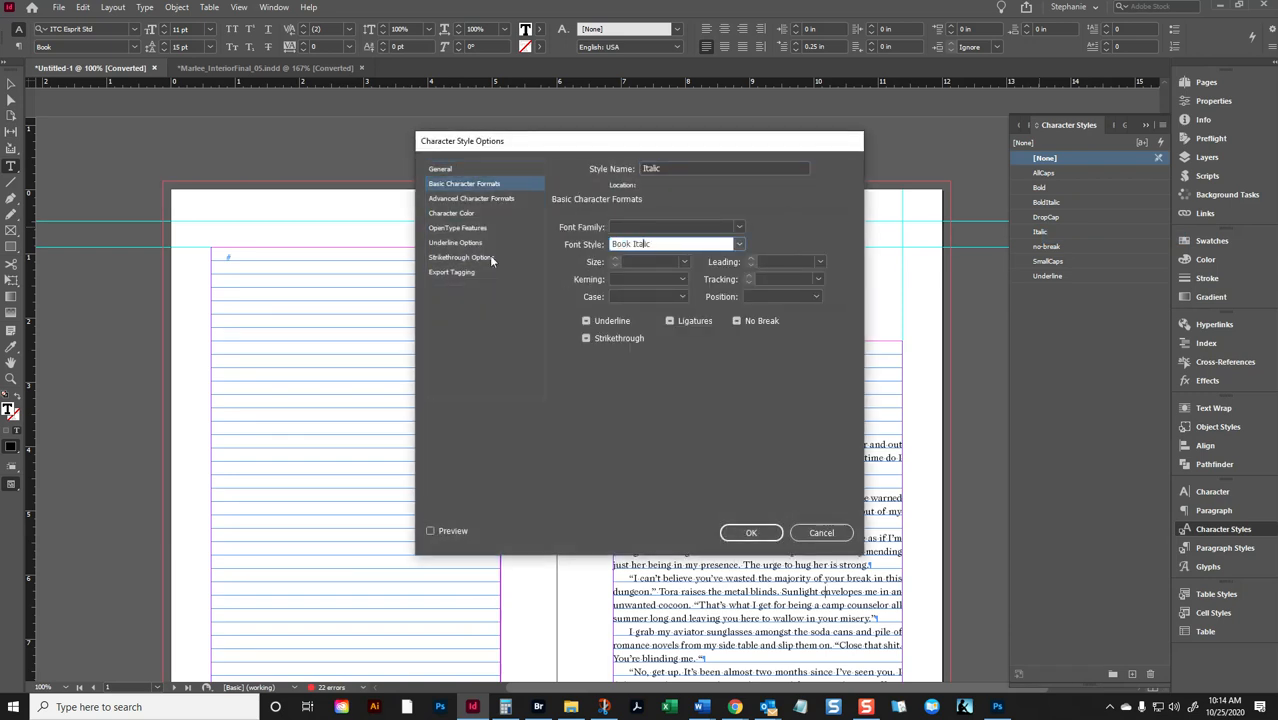
left_click(751, 533)
Examine the Chapter 1 title, body text and running headers in the changed font
scroll(740, 522, "down", 3)
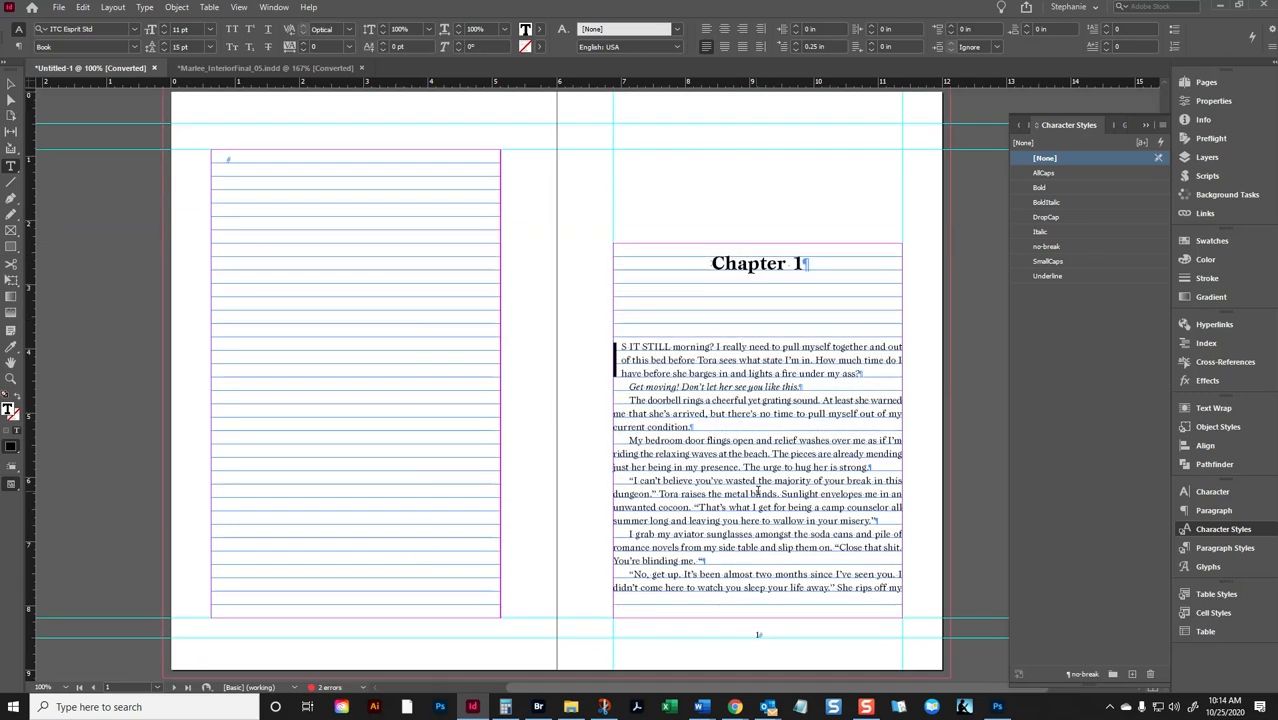
scroll(746, 364, "down", 4)
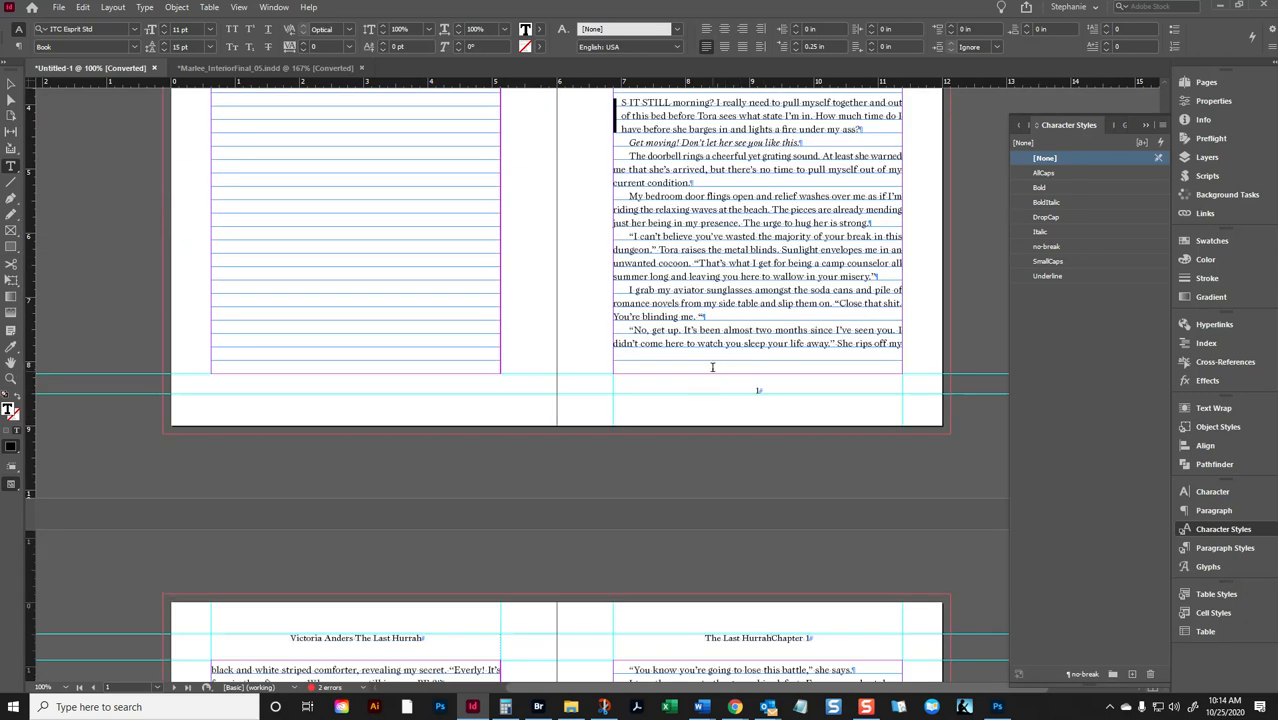
scroll(713, 375, "down", 10)
scroll(900, 330, "up", 8)
scroll(942, 306, "up", 3)
scroll(832, 322, "up", 2)
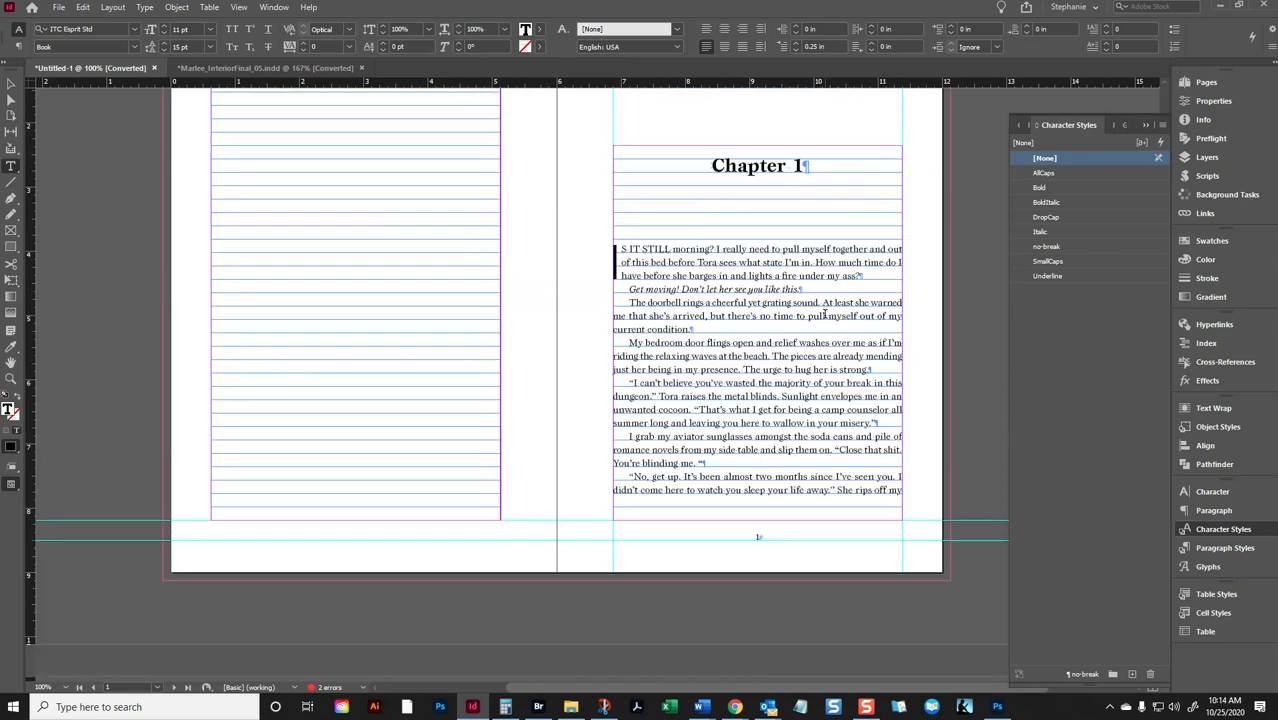
left_click(812, 166)
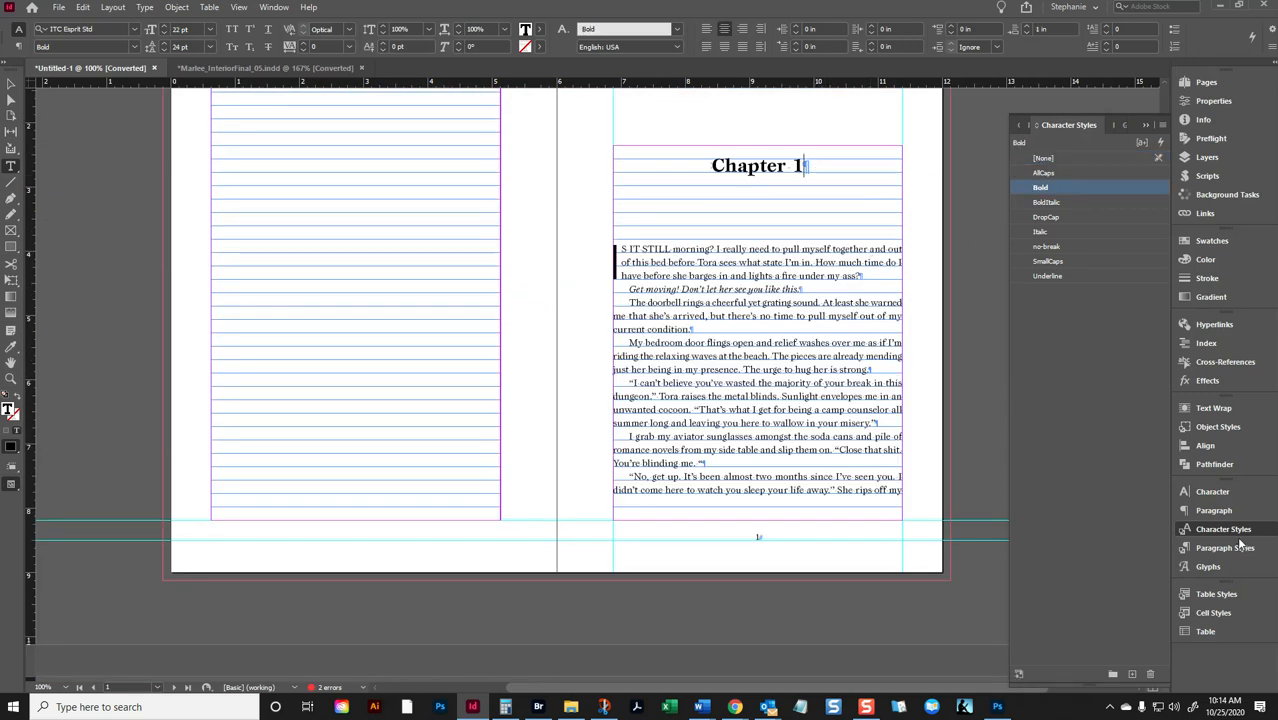
scroll(840, 186, "down", 5)
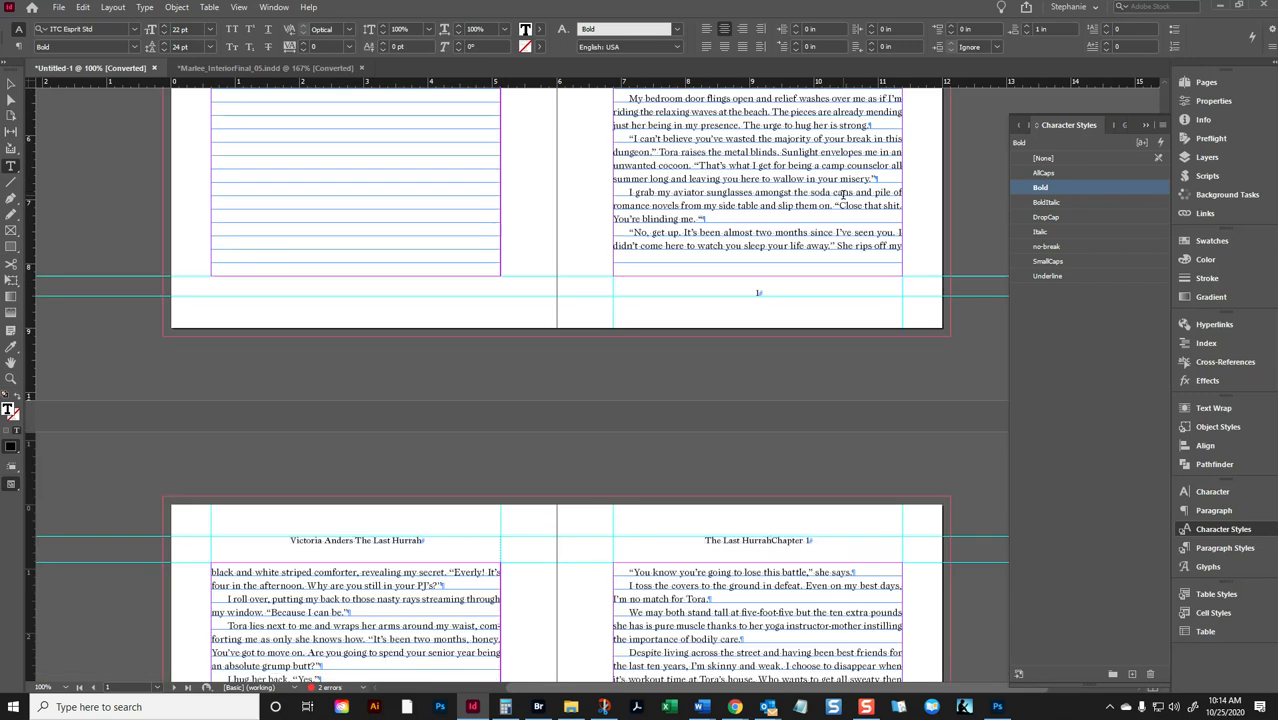
Check which style the SubTitle paragraph style is based on, leaving its options without changes
scroll(820, 195, "up", 4)
scroll(784, 203, "left", 5)
scroll(727, 196, "up", 20)
scroll(709, 240, "up", 12)
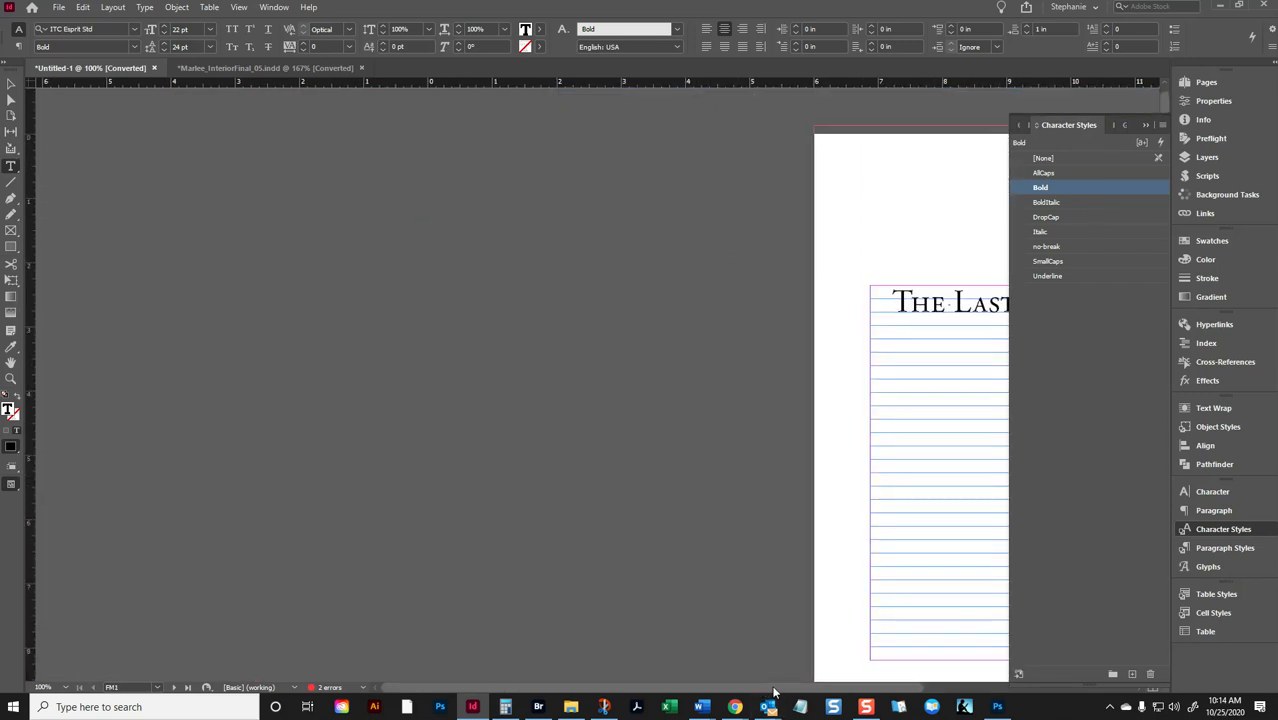
scroll(824, 554, "right", 4)
scroll(662, 523, "down", 10)
left_click(355, 475)
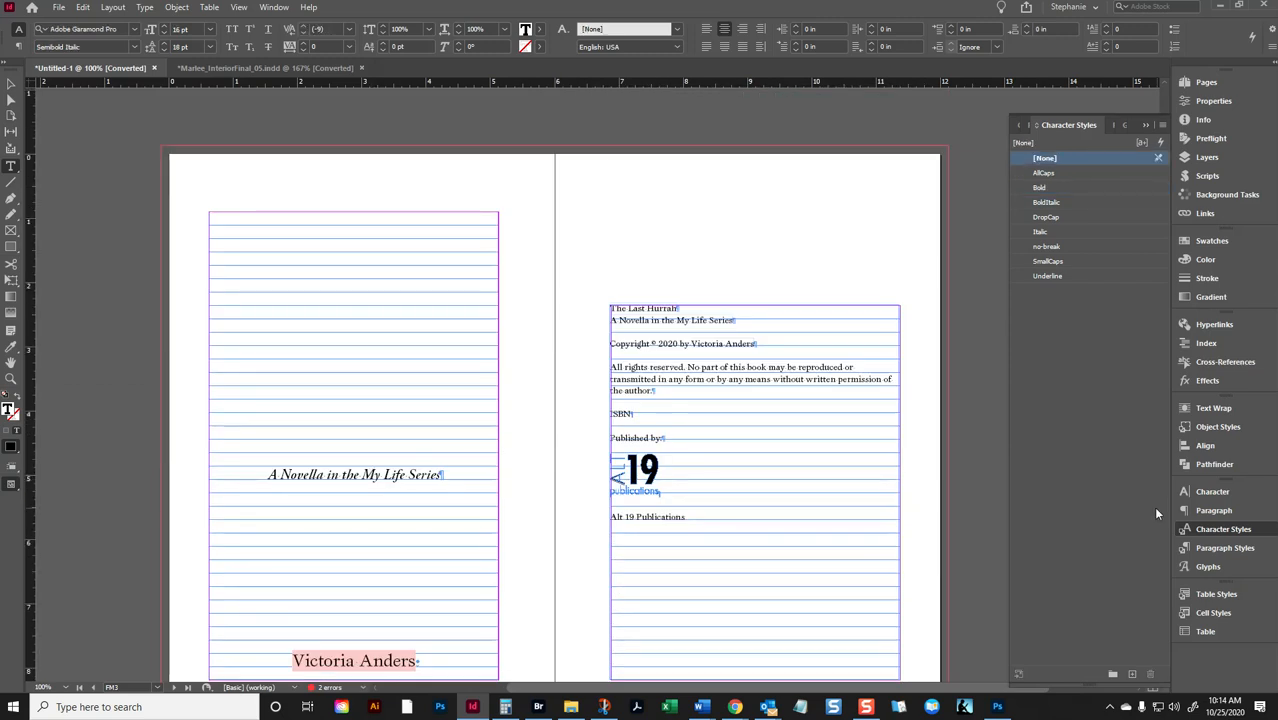
left_click(1222, 548)
right_click(1085, 630)
left_click(1110, 531)
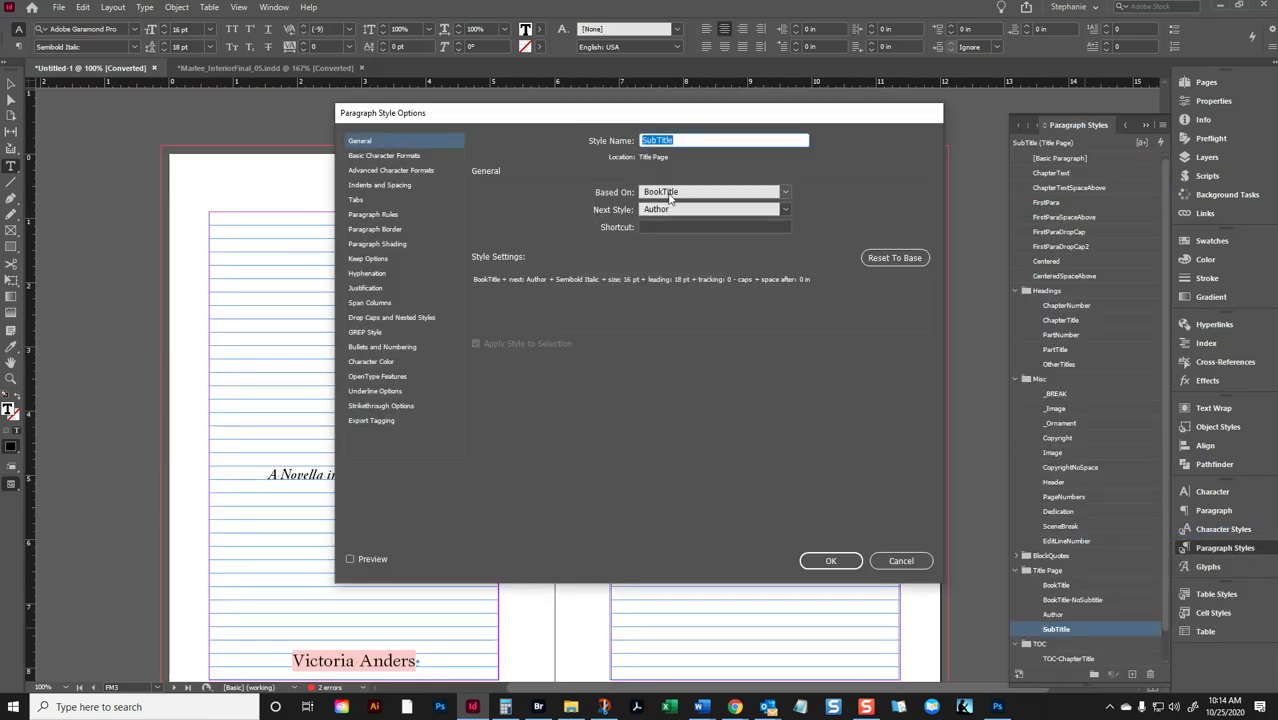
left_click(662, 193)
left_click(901, 560)
left_click(901, 560)
scroll(668, 444, "up", 5)
scroll(347, 470, "down", 5)
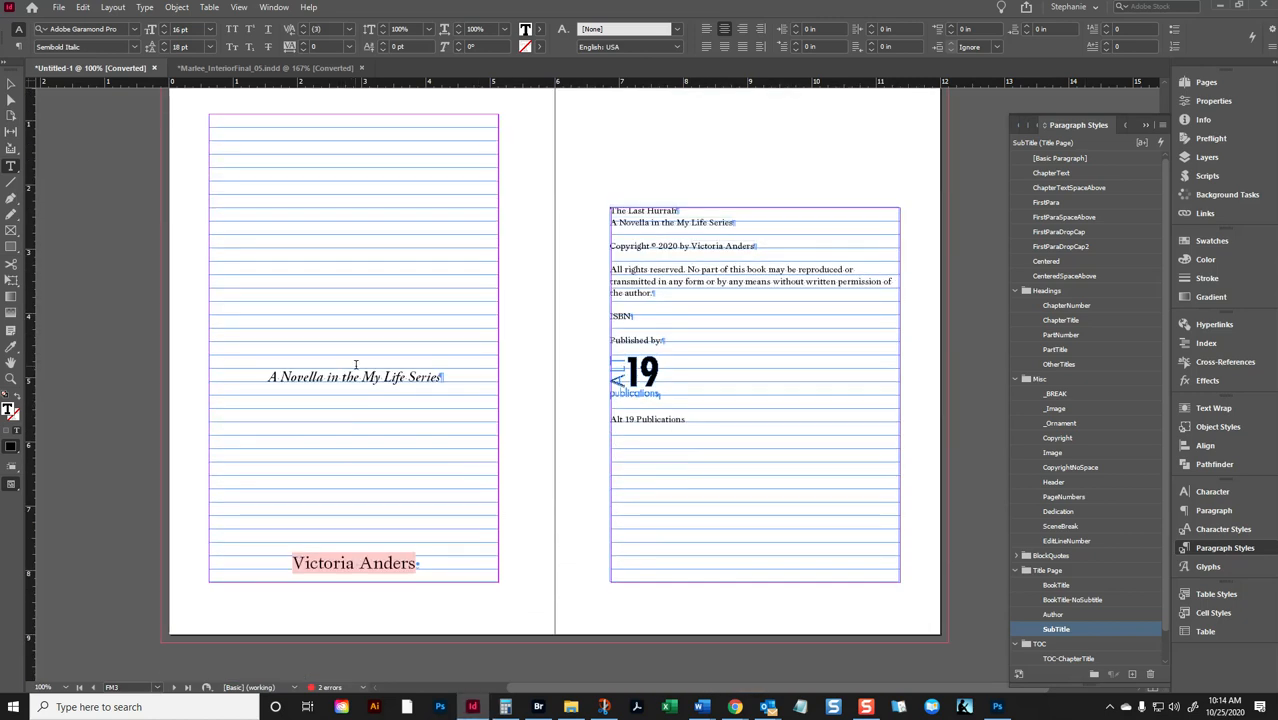
Check which style the BookTitle paragraph style is based on, leaving its options without changes
scroll(736, 290, "up", 5)
left_click(758, 306)
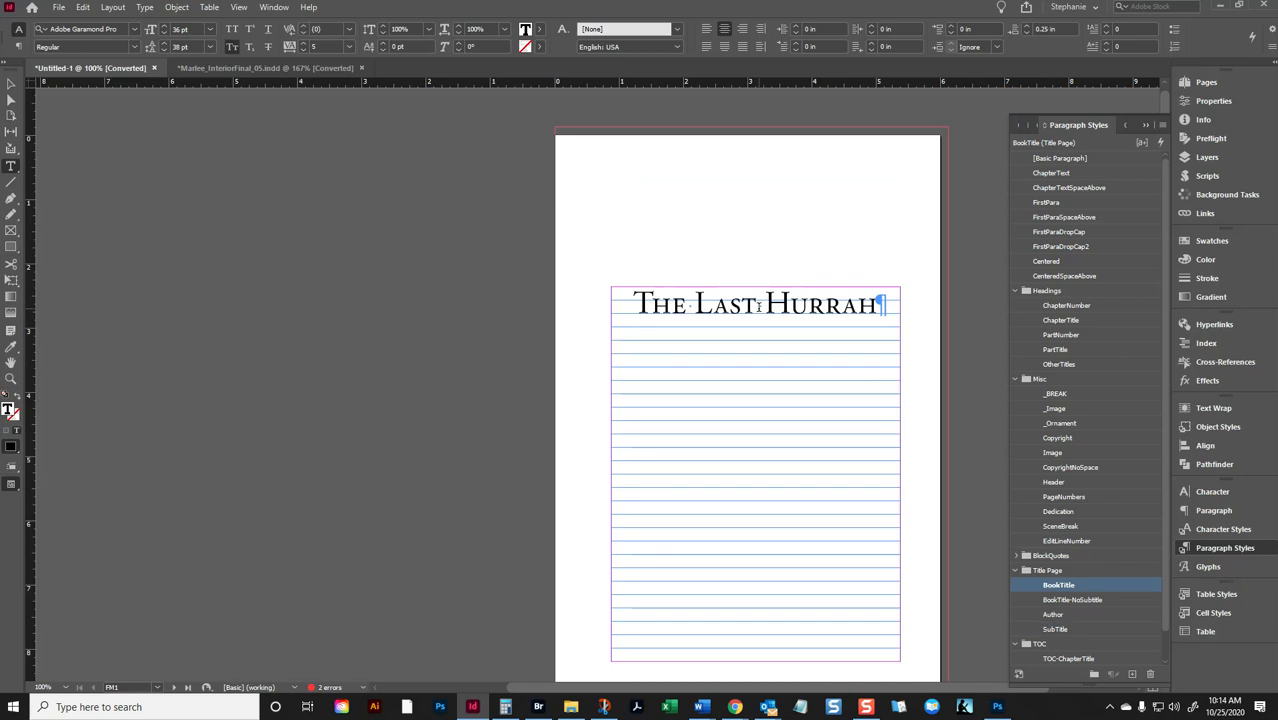
right_click(1104, 582)
left_click(1145, 589)
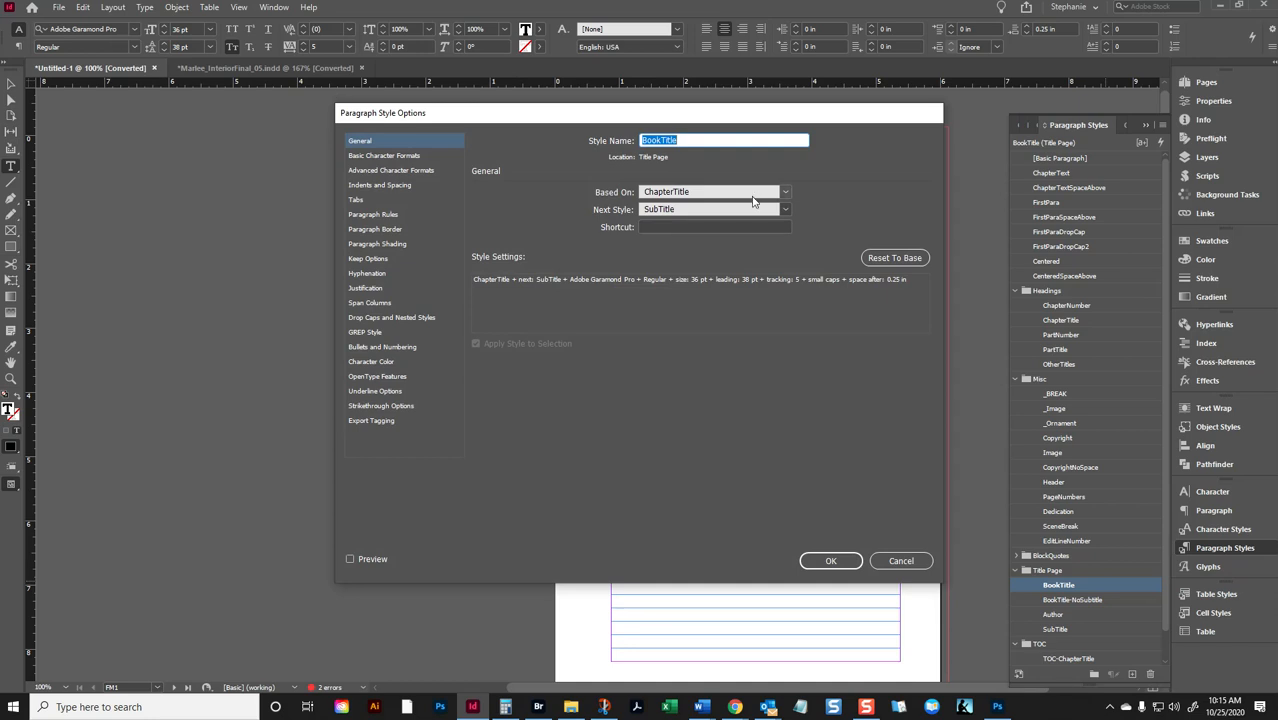
left_click(710, 195)
left_click(708, 196)
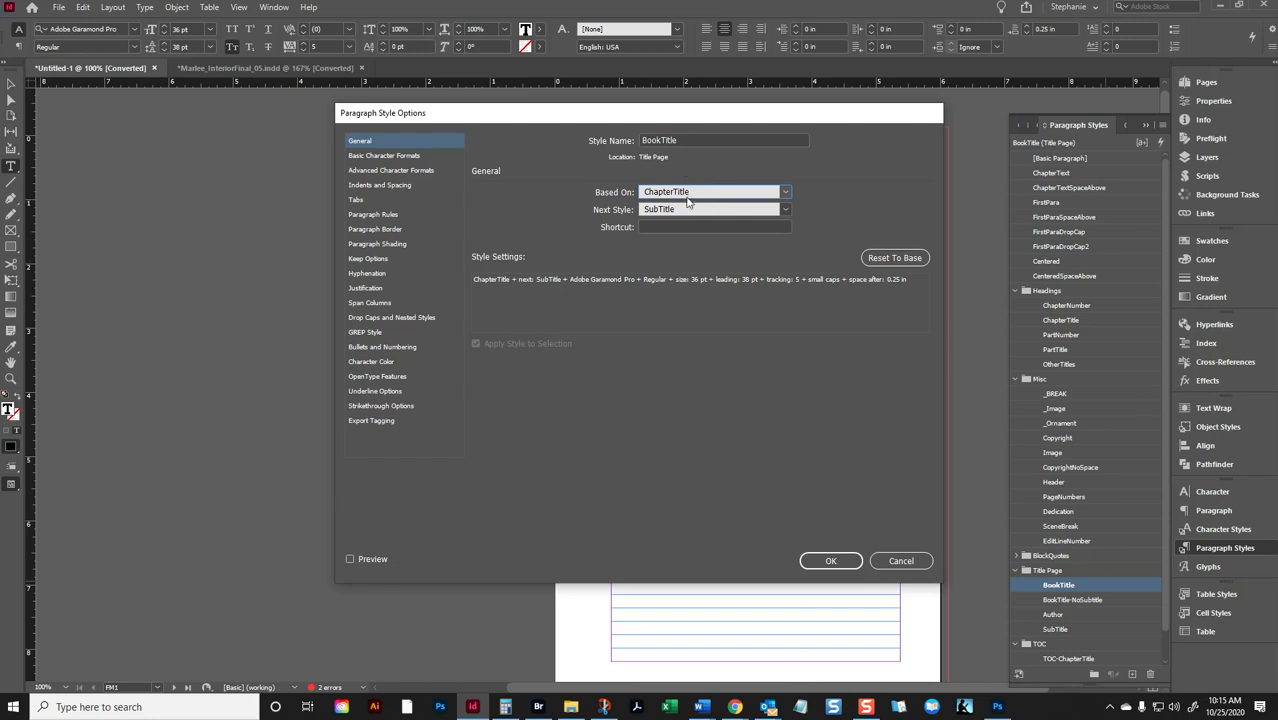
left_click(901, 561)
Inspect the Keep Options of the ChapterTitle paragraph style from the Chapter 1 heading, without changing them
scroll(870, 440, "down", 15)
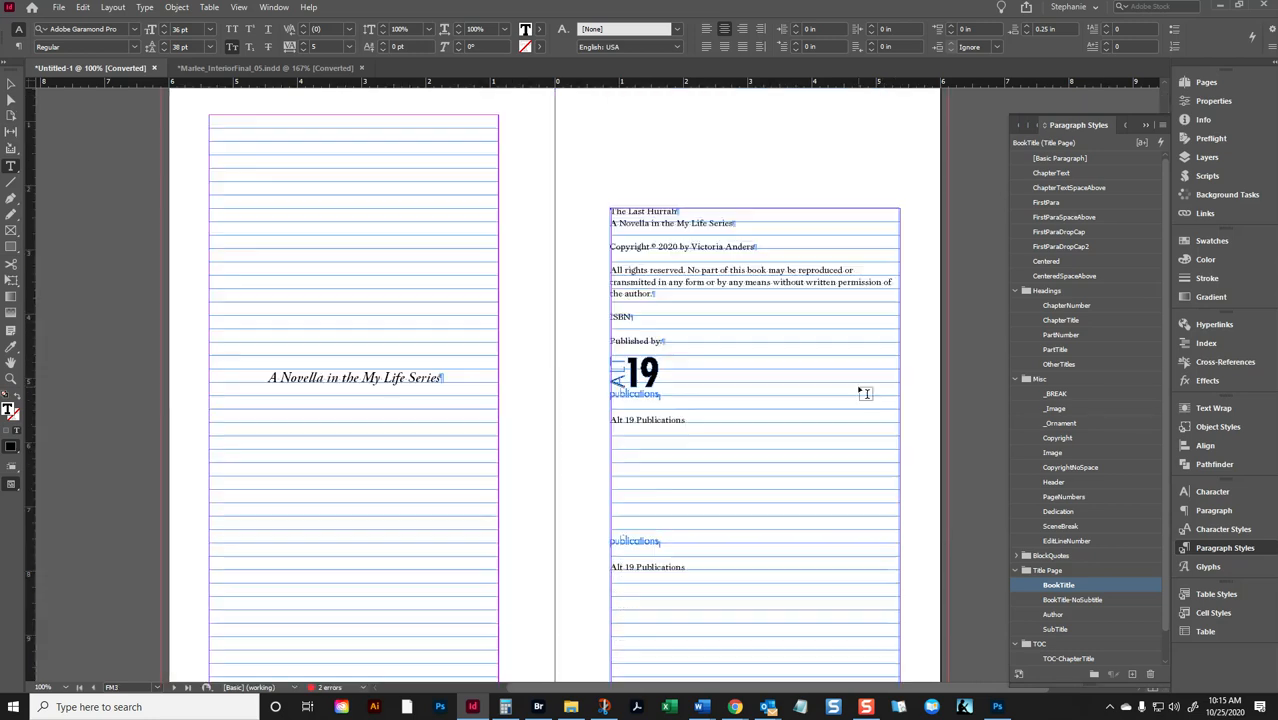
scroll(822, 362, "up", 5)
scroll(800, 400, "down", 5)
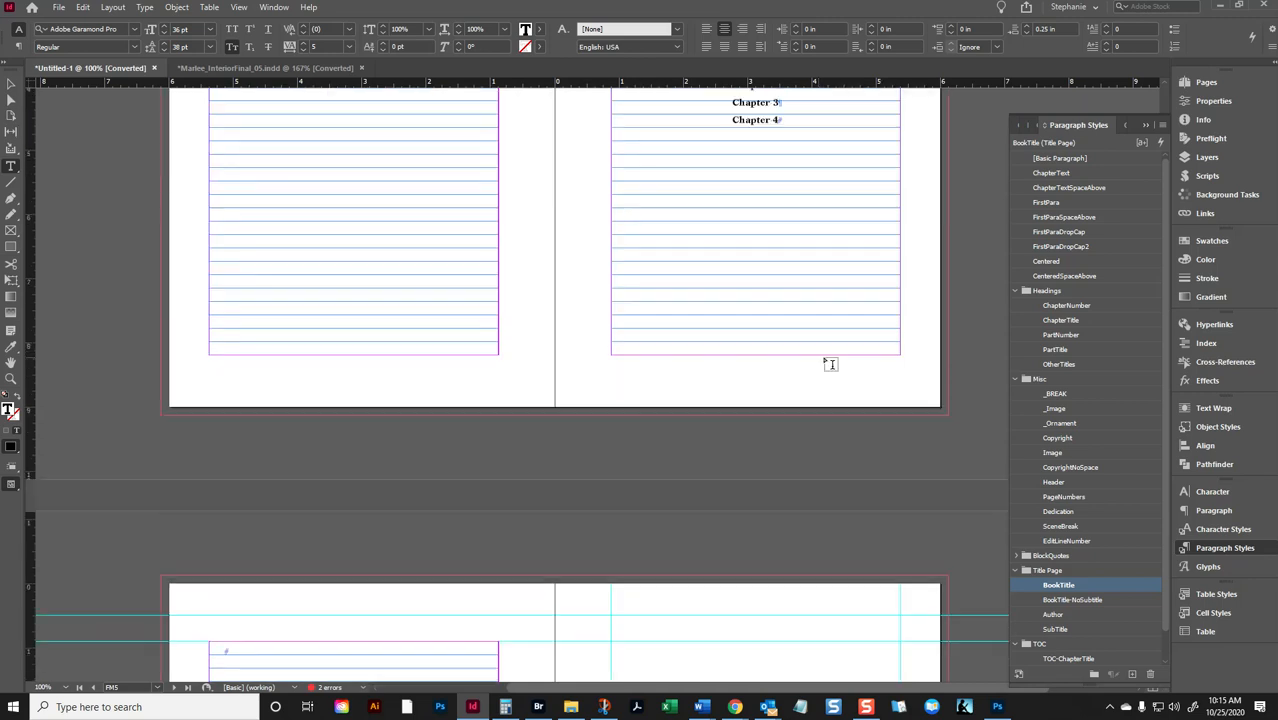
triple_click(766, 511)
right_click(1100, 322)
left_click(1117, 333)
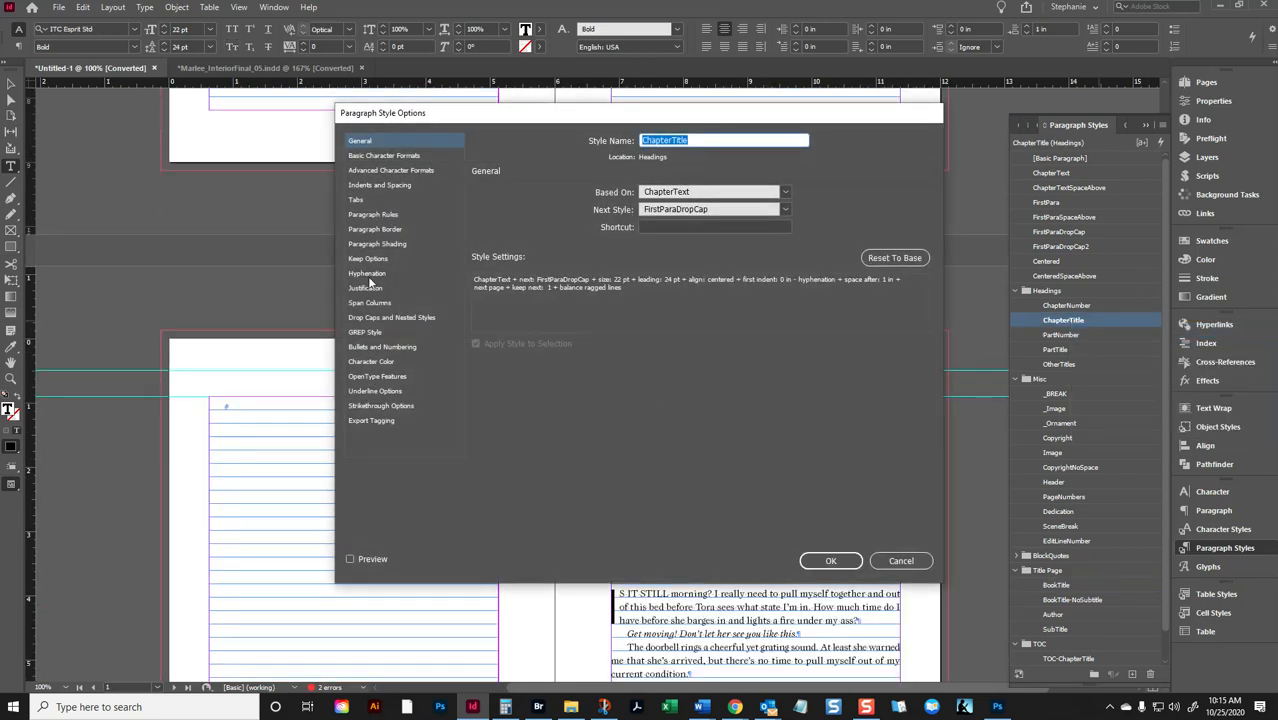
left_click(390, 258)
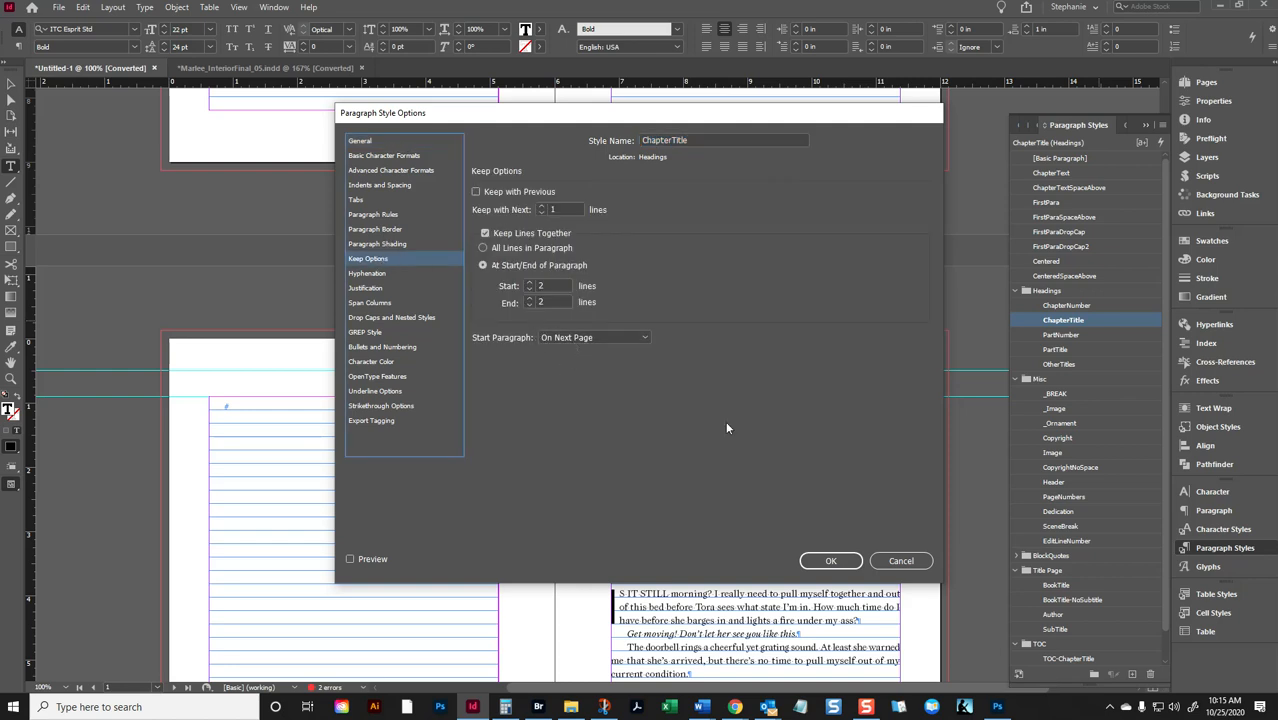
left_click(901, 560)
Compare the pages and paragraph styles of the subtitle and the book title in the front matter
scroll(879, 421, "up", 5)
scroll(879, 421, "up", 10)
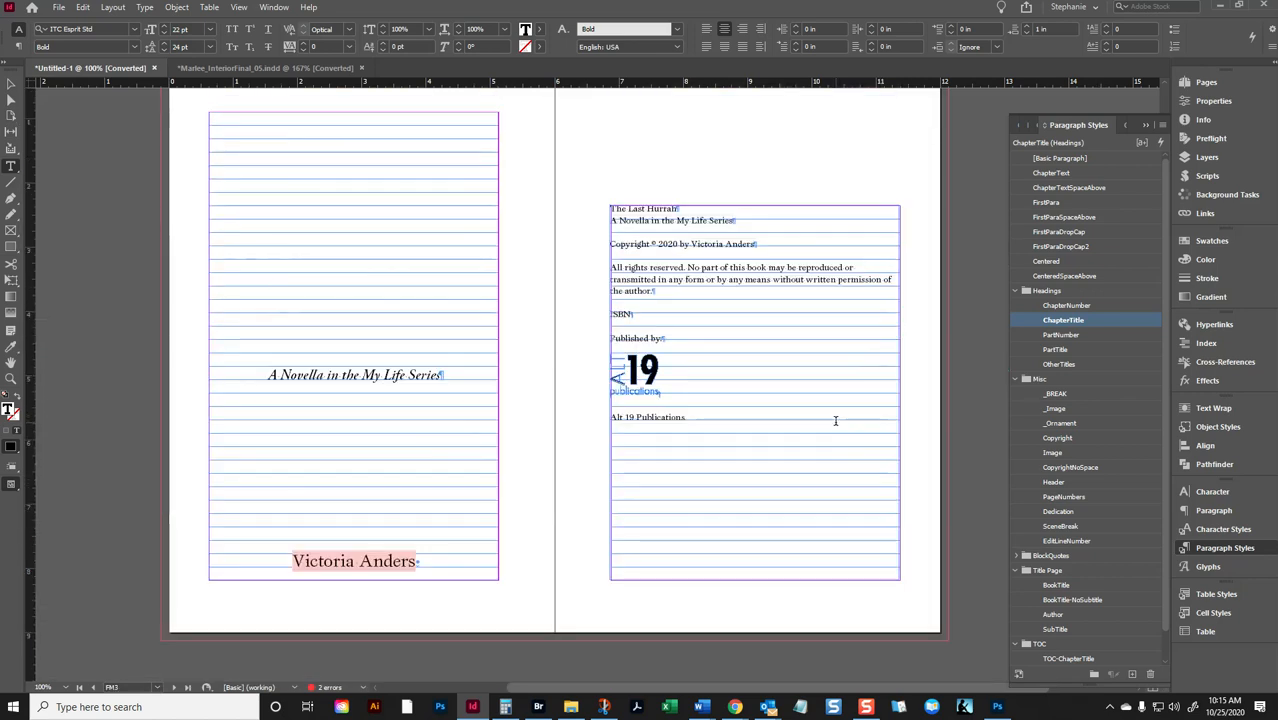
scroll(723, 441, "down", 3)
scroll(723, 441, "down", 5)
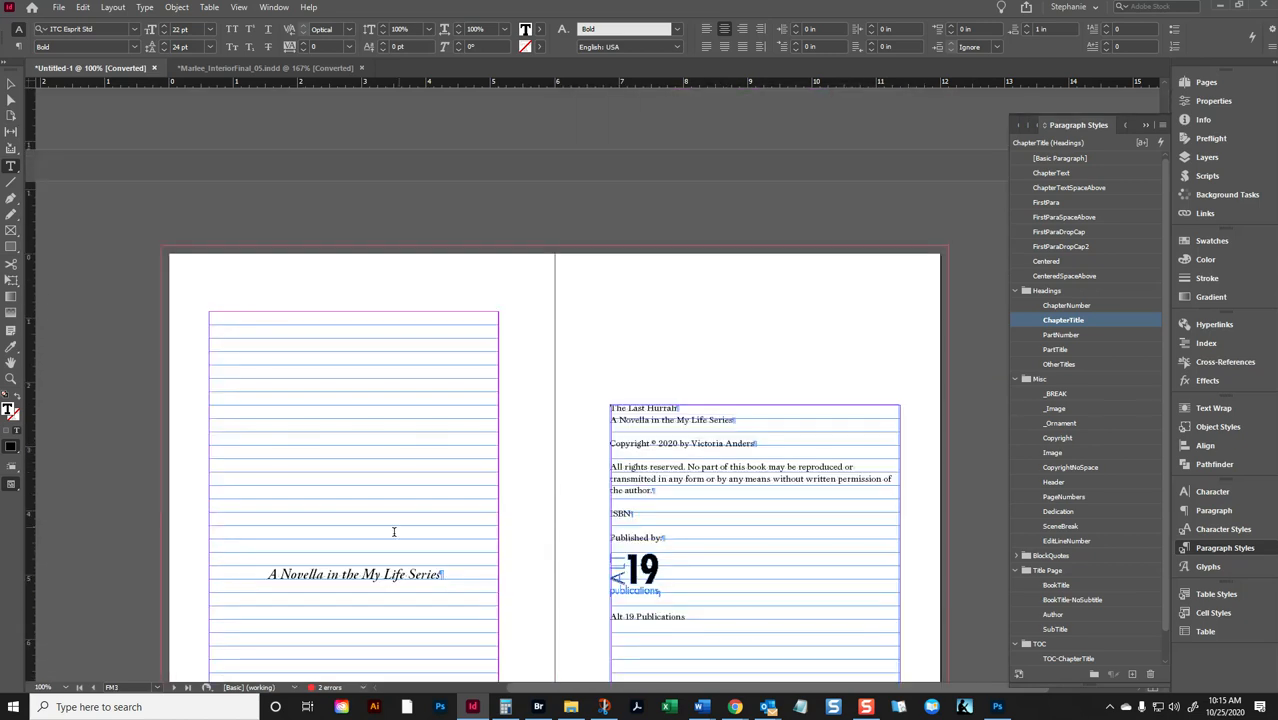
left_click(362, 574)
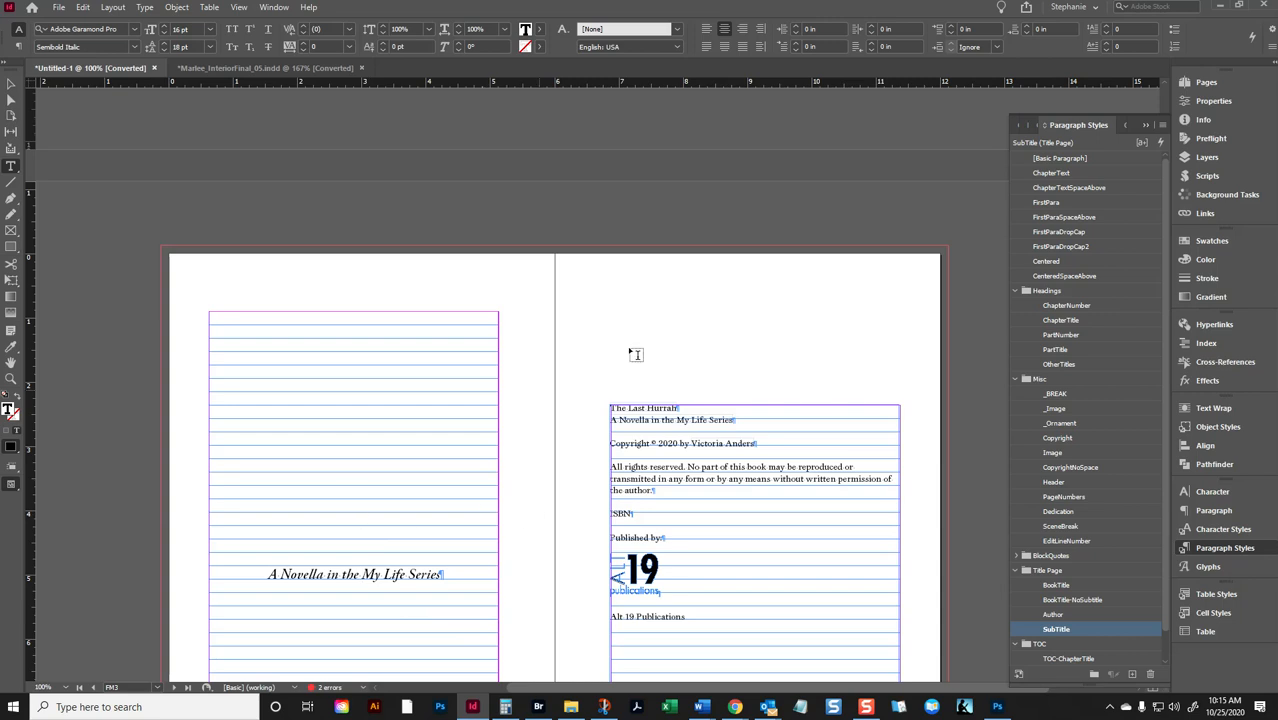
scroll(351, 498, "up", 5)
left_click(733, 327)
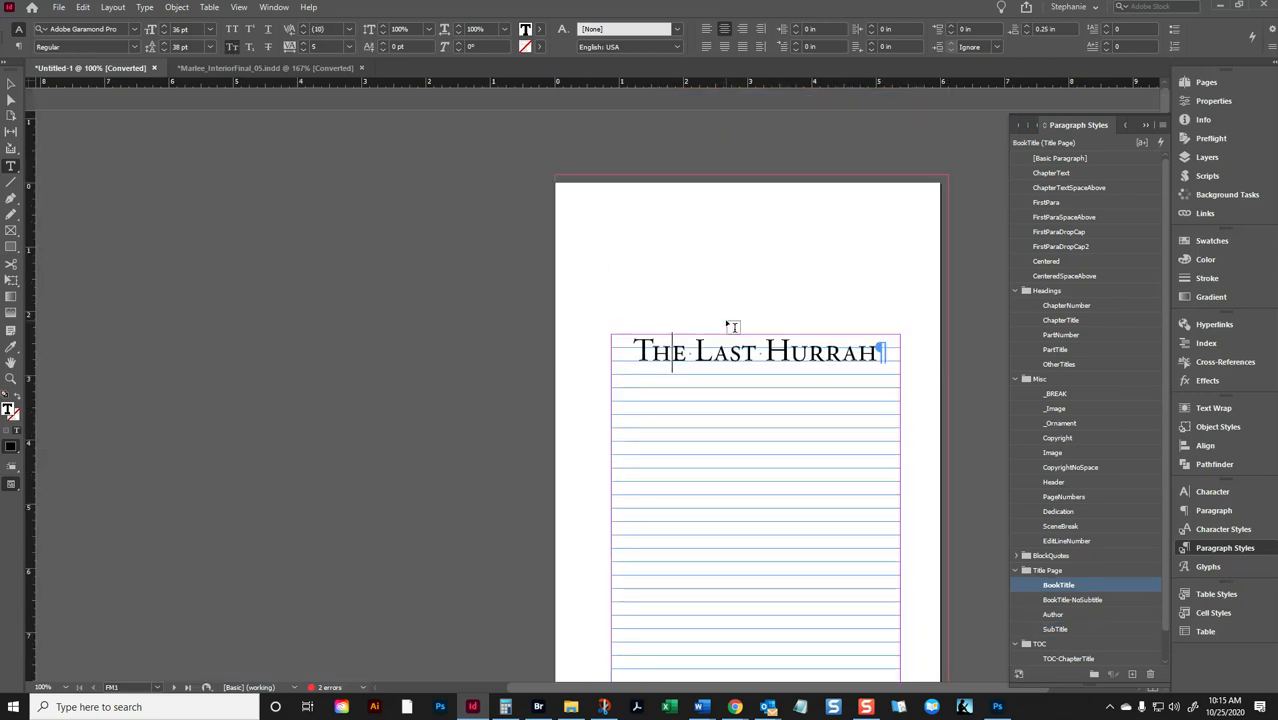
left_click_drag(790, 324, 805, 313)
scroll(719, 394, "down", 5)
scroll(727, 368, "up", 4)
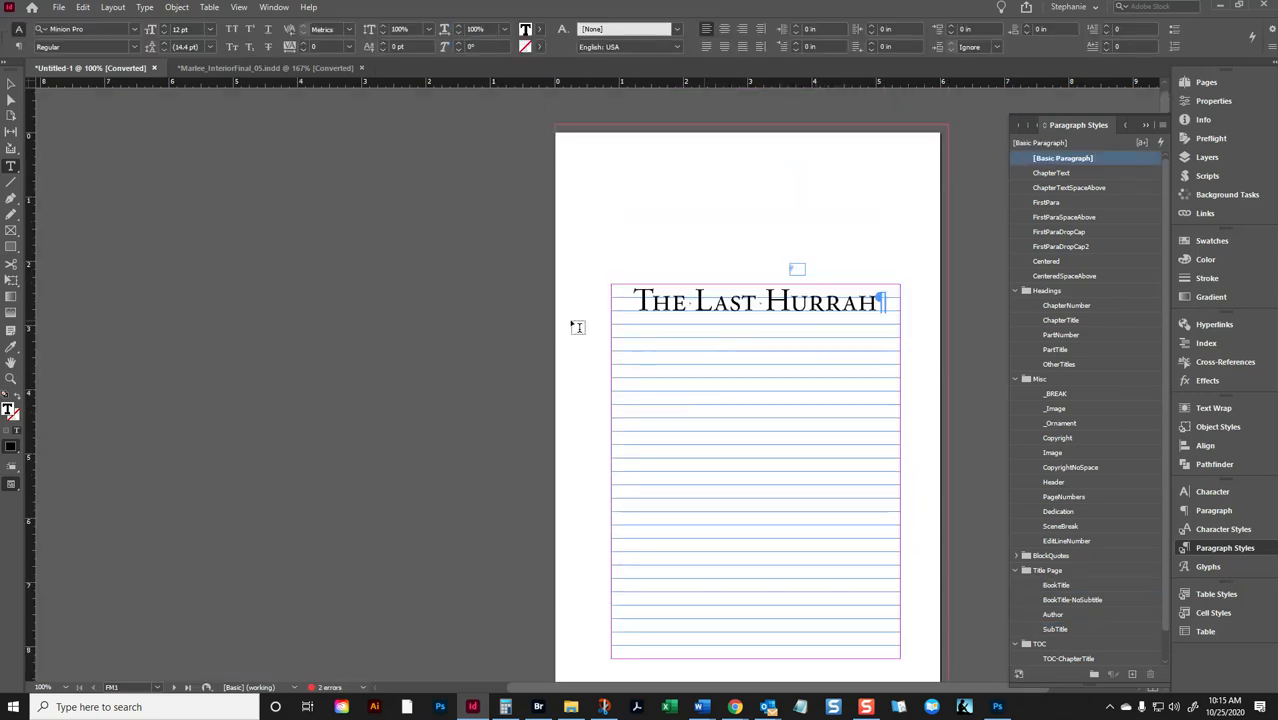
key("Escape")
key("Delete")
Examine on which pages the subtitle, dedication, contents and Chapter 1 heading start
scroll(222, 199, "down", 4)
scroll(222, 199, "down", 2)
double_click(355, 327)
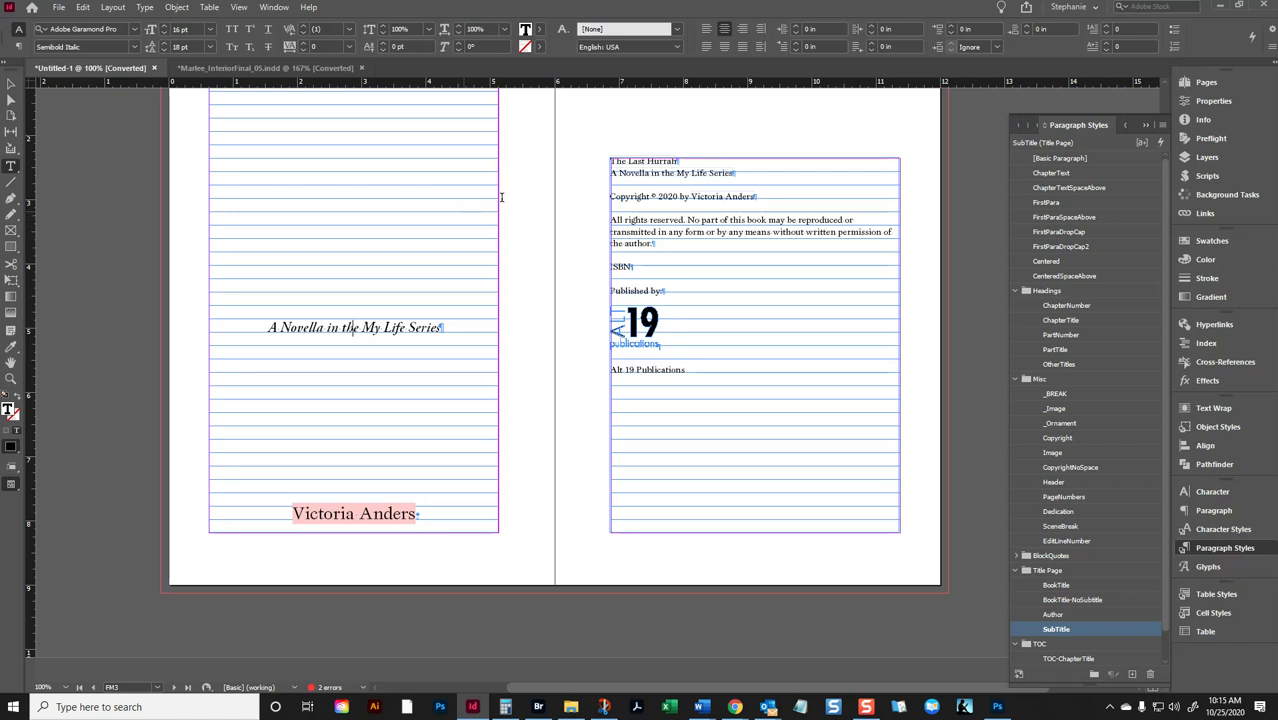
scroll(560, 236, "down", 8)
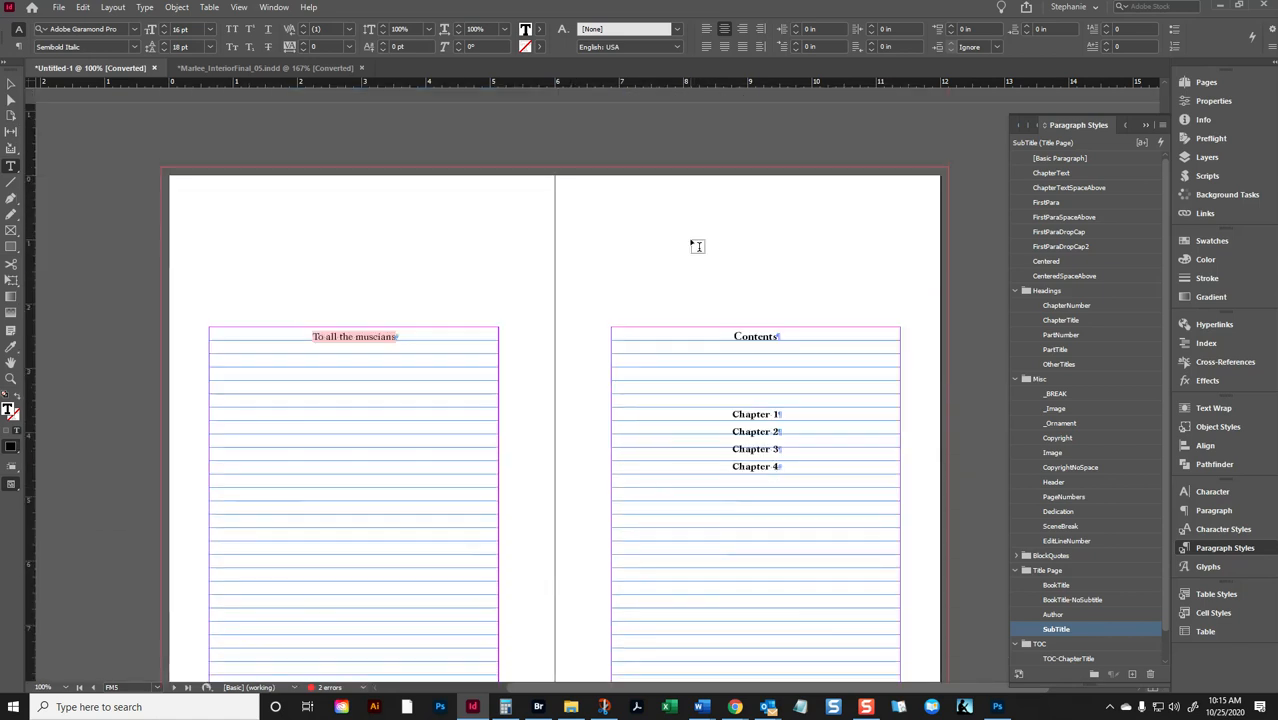
scroll(740, 245, "down", 7)
scroll(594, 276, "up", 9)
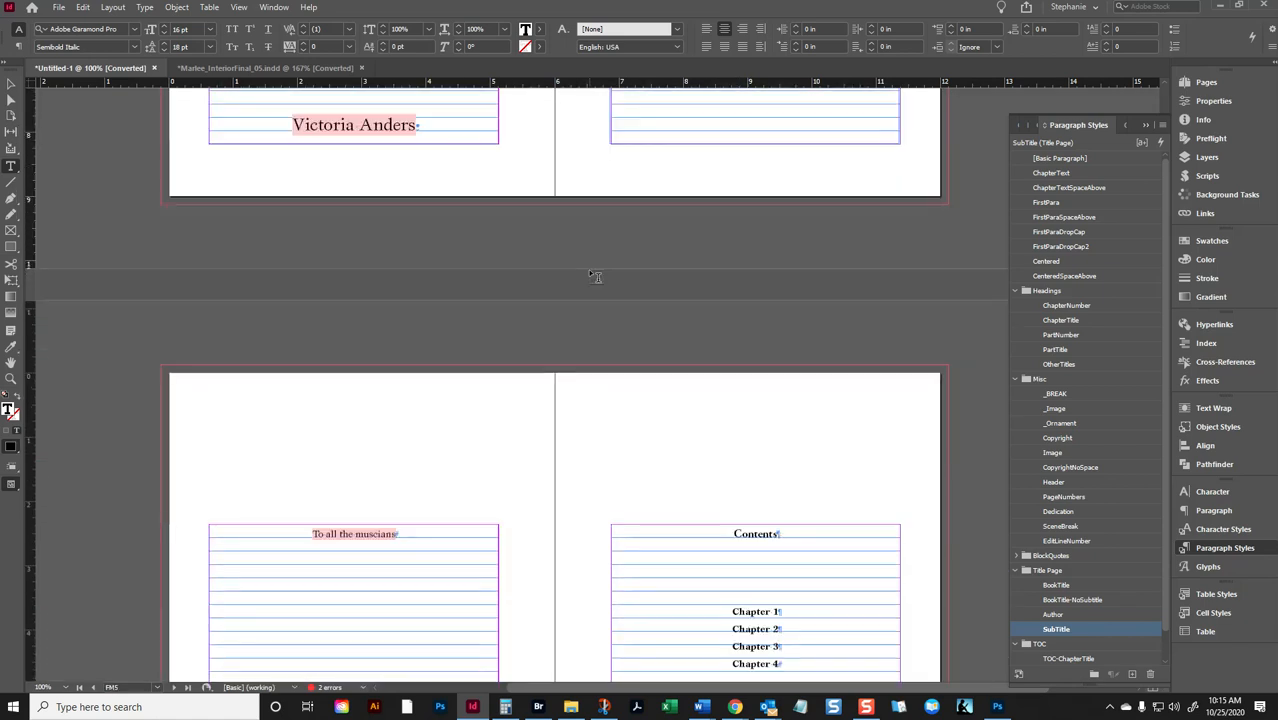
scroll(594, 276, "up", 5)
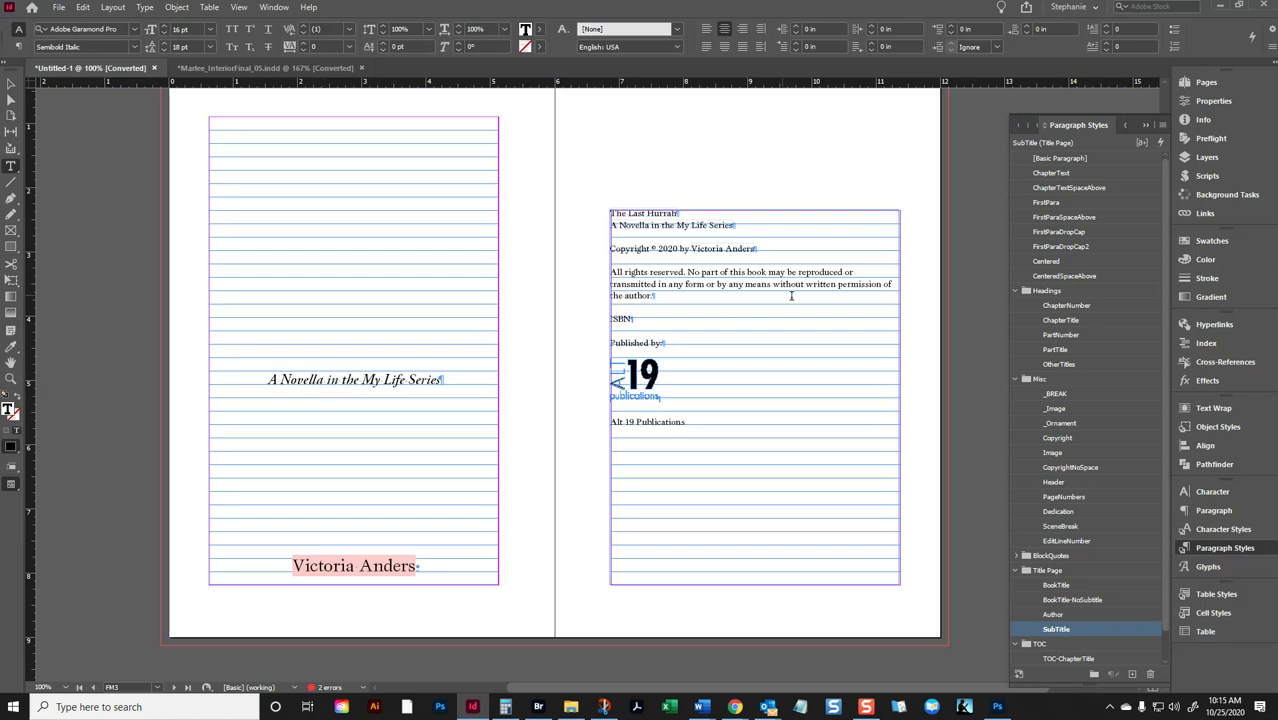
scroll(752, 300, "down", 10)
left_click(788, 264)
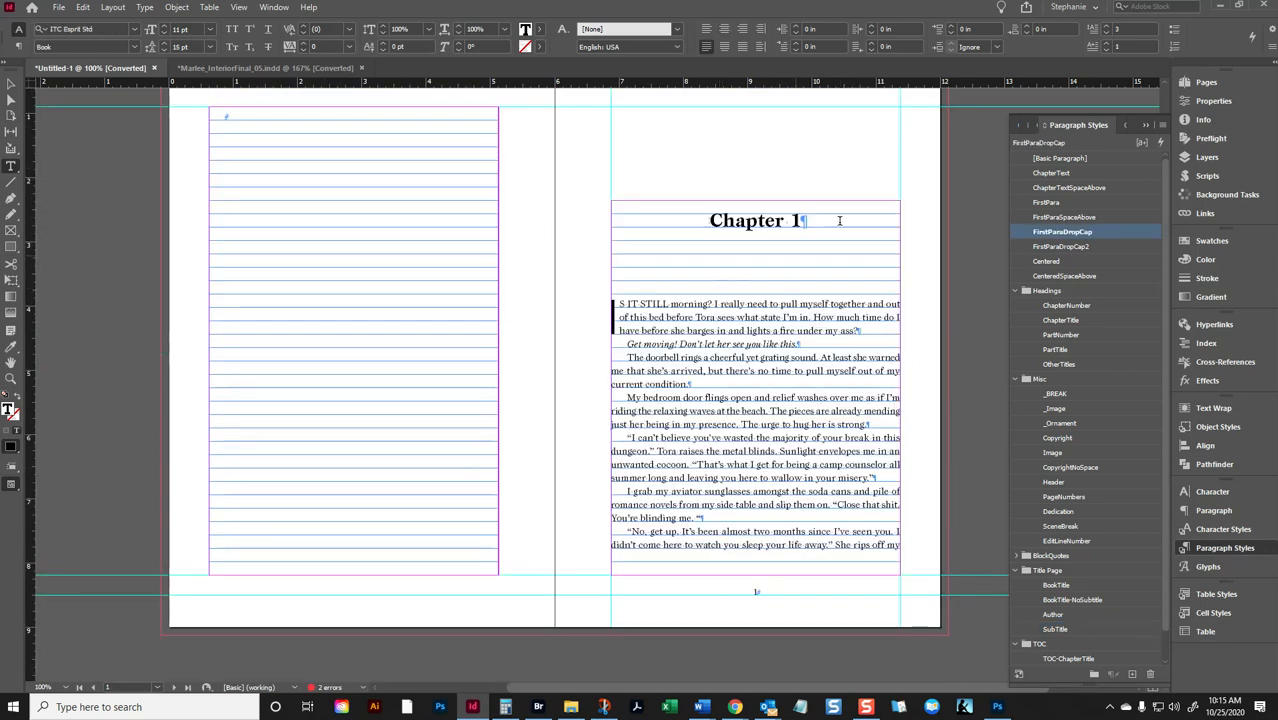
key("Up")
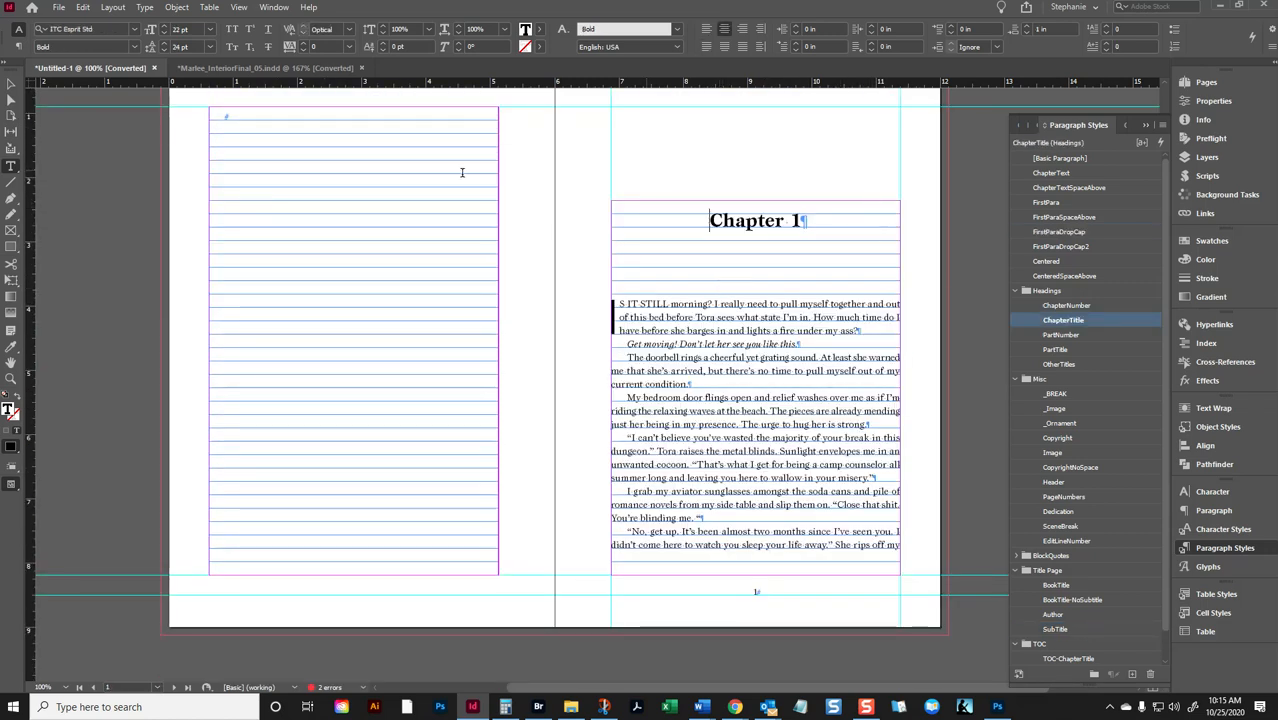
double_click(739, 222)
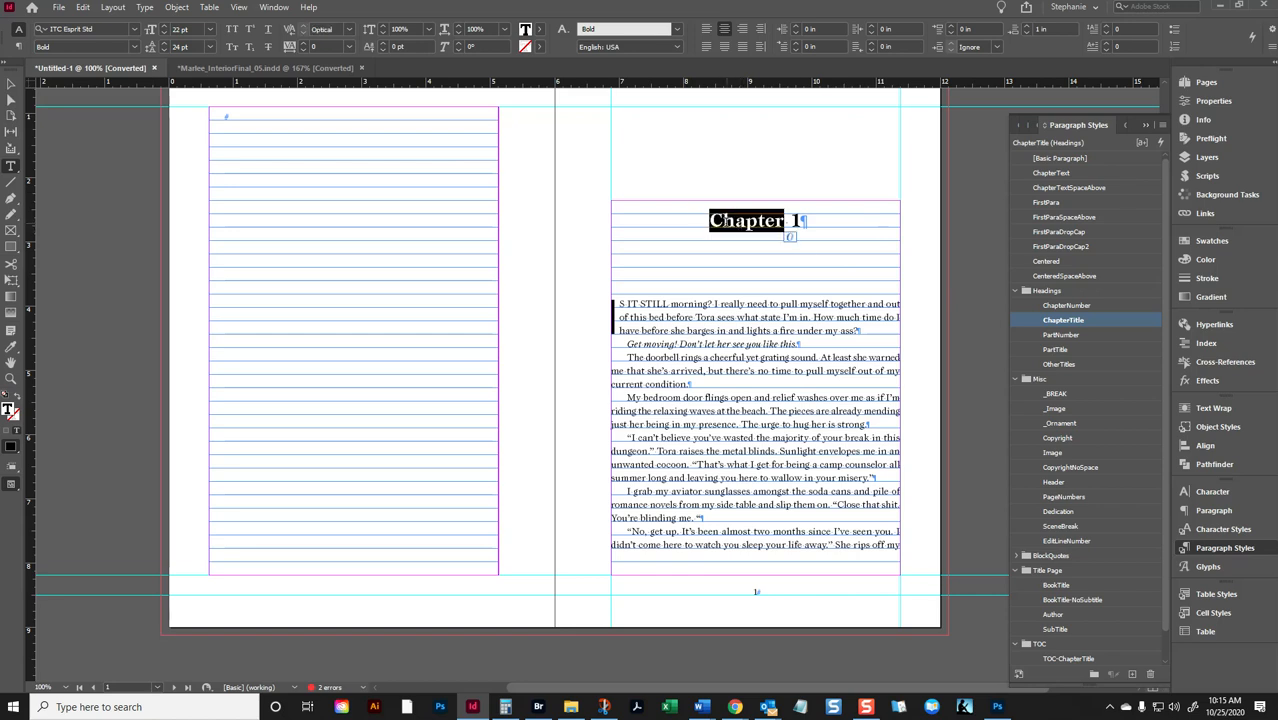
Change the subtitle's paragraph start in its Keep Options so it follows the book title on the same page, and redefine the SubTitle style
scroll(639, 200, "up", 15)
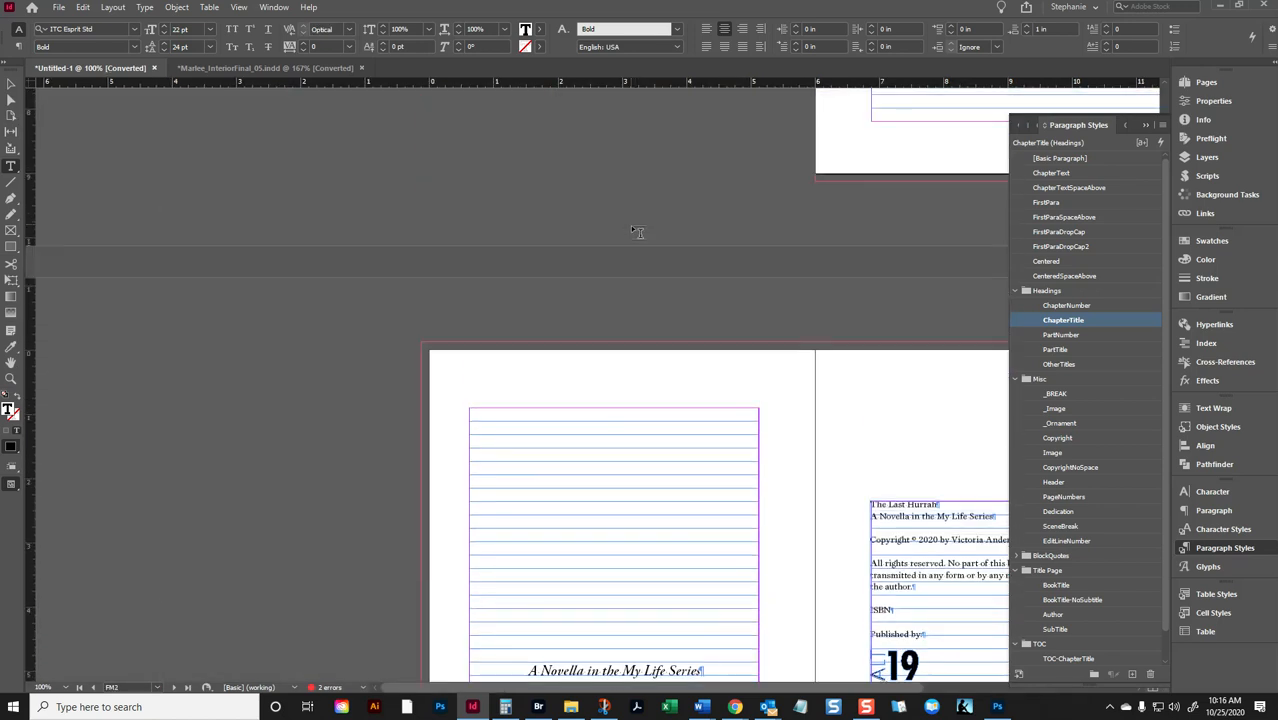
scroll(700, 225, "left", 5)
scroll(800, 230, "up", 2)
scroll(819, 345, "left", 5)
scroll(576, 348, "down", 1)
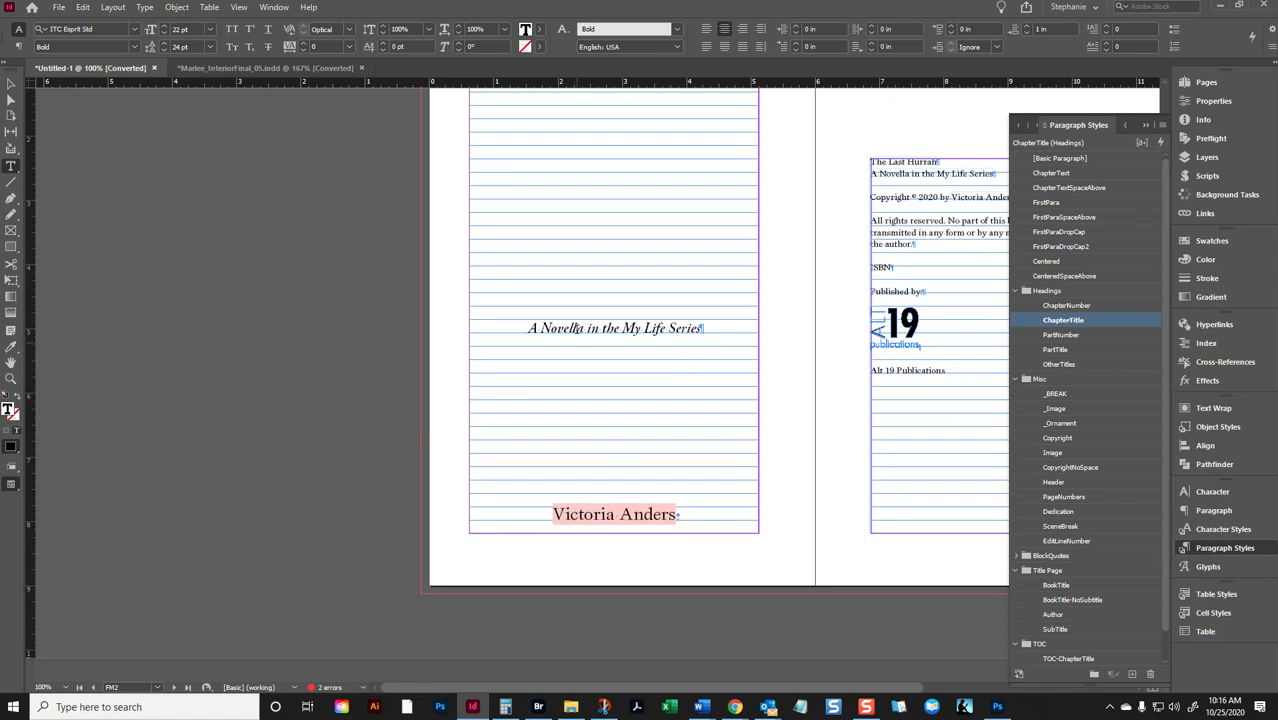
left_click(576, 320)
left_click(1268, 42)
left_click(1053, 263)
left_click(646, 422)
left_click(596, 437)
left_click(752, 283)
scroll(885, 323, "up", 3)
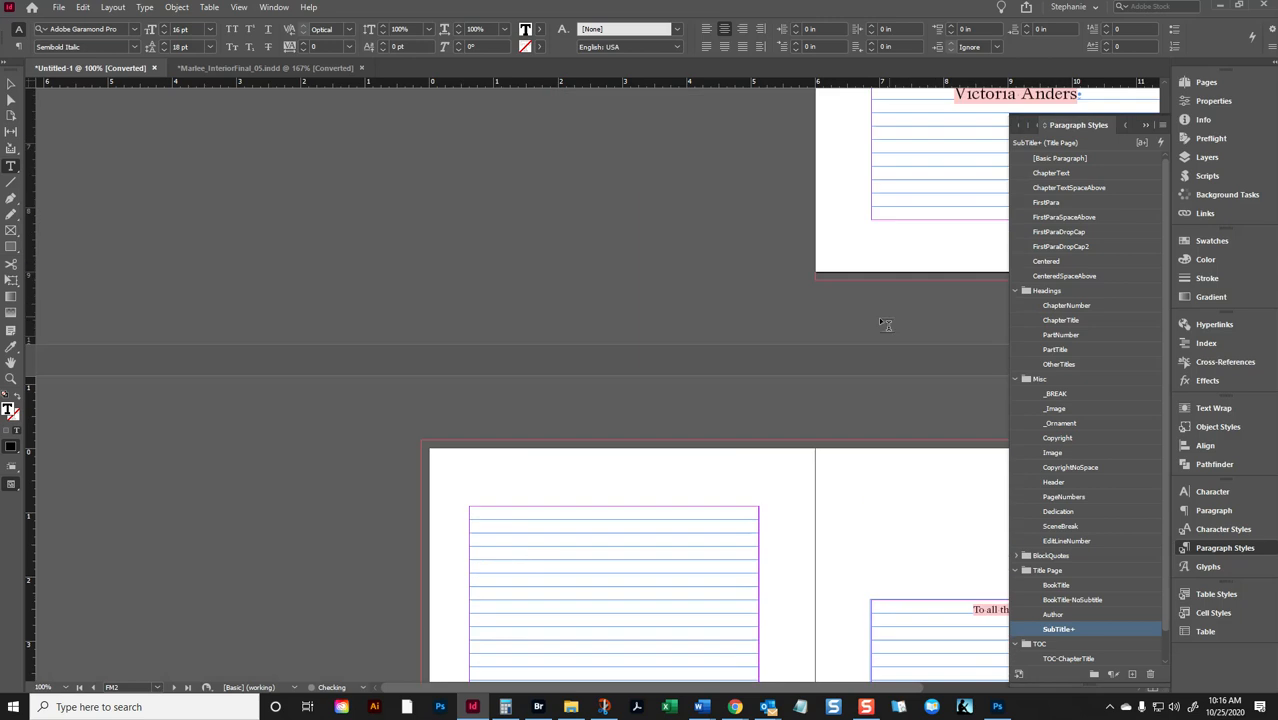
left_click(1162, 124)
left_click(984, 178)
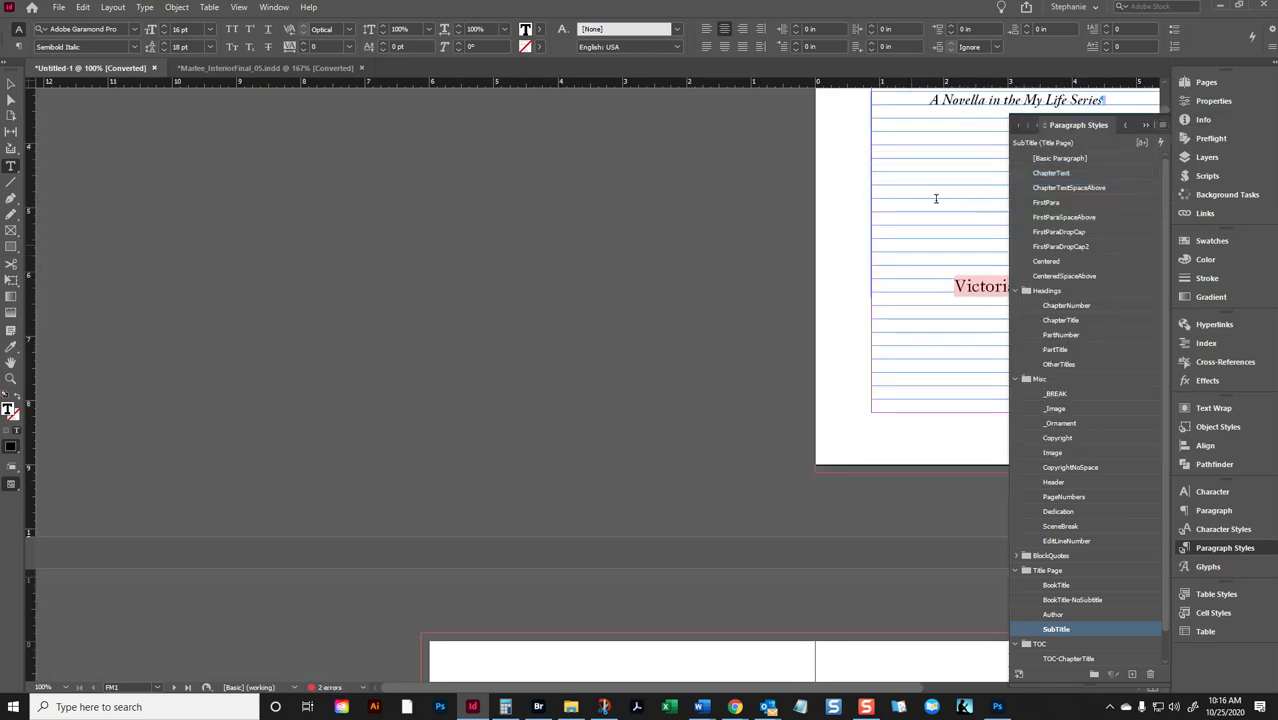
Apply the Italic character style to the author's name on the title page
scroll(885, 306, "up", 1)
double_click(968, 327)
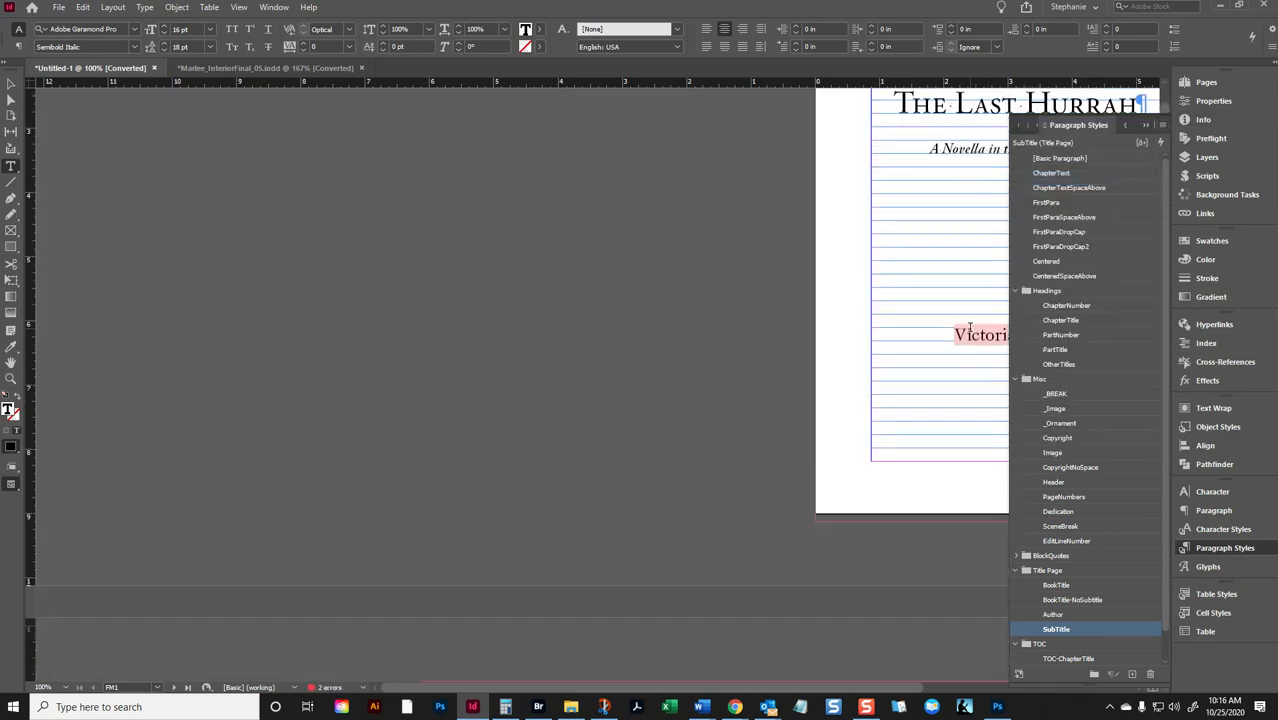
left_click(1223, 529)
left_click(1053, 231)
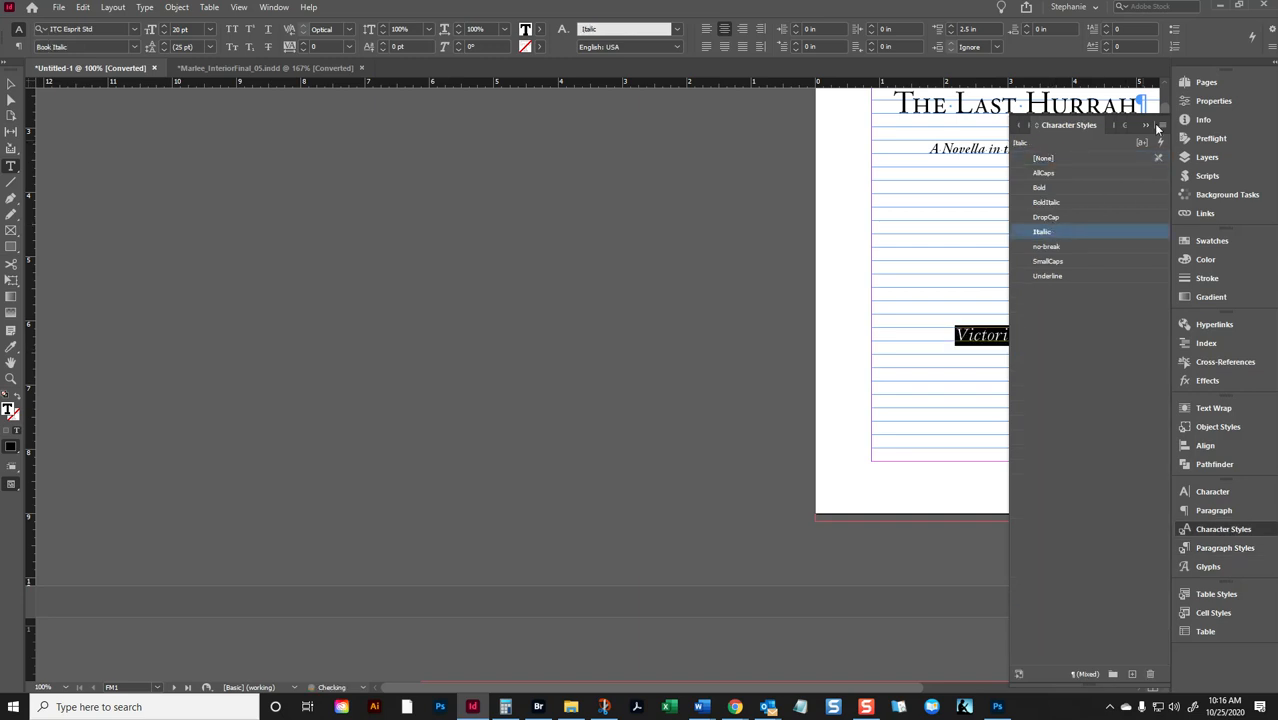
left_click(1146, 125)
left_click(1047, 344)
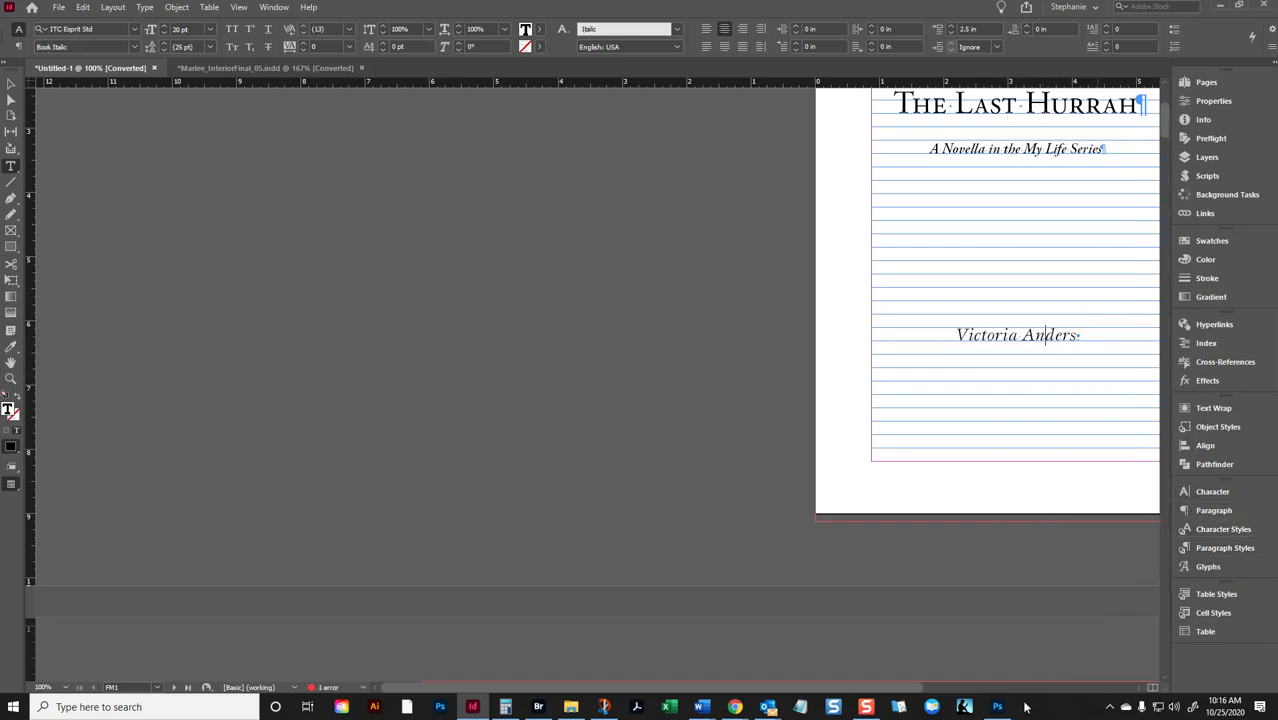
Apply the Italic character style to the dedication line "To all the muscians"
scroll(1087, 670, "right", 5)
scroll(1087, 670, "up", 5)
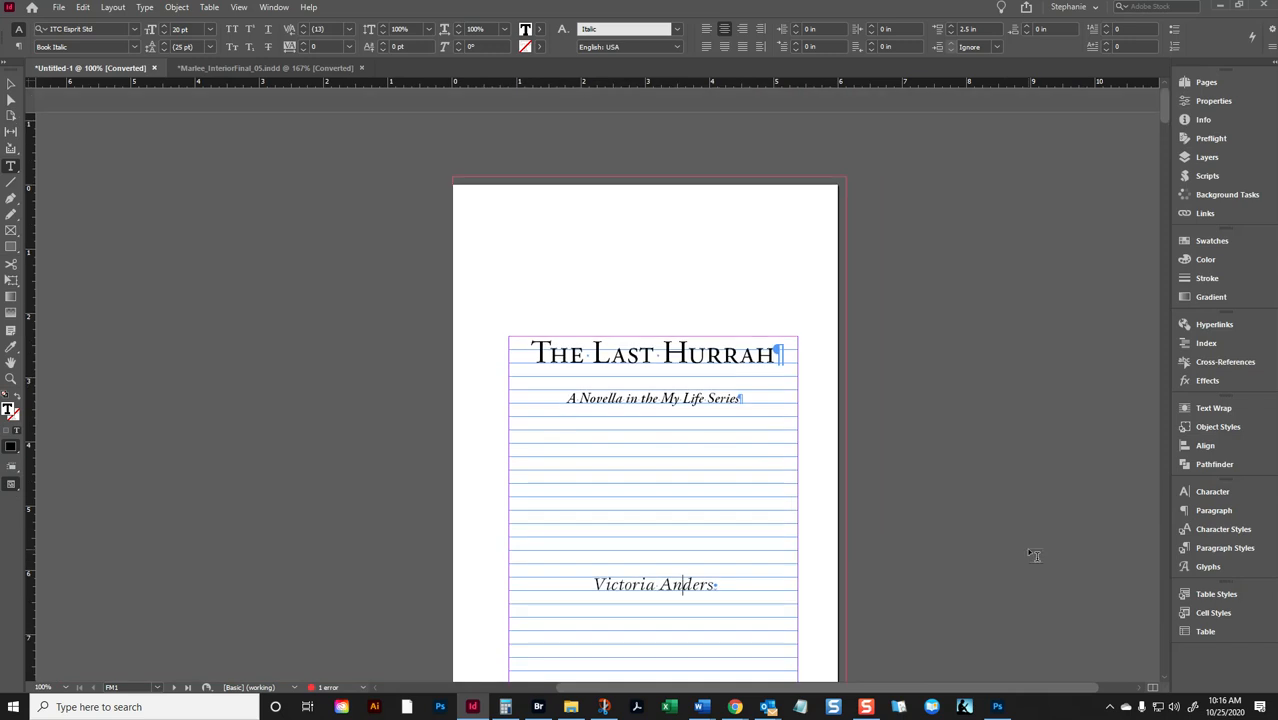
scroll(1016, 523, "down", 18)
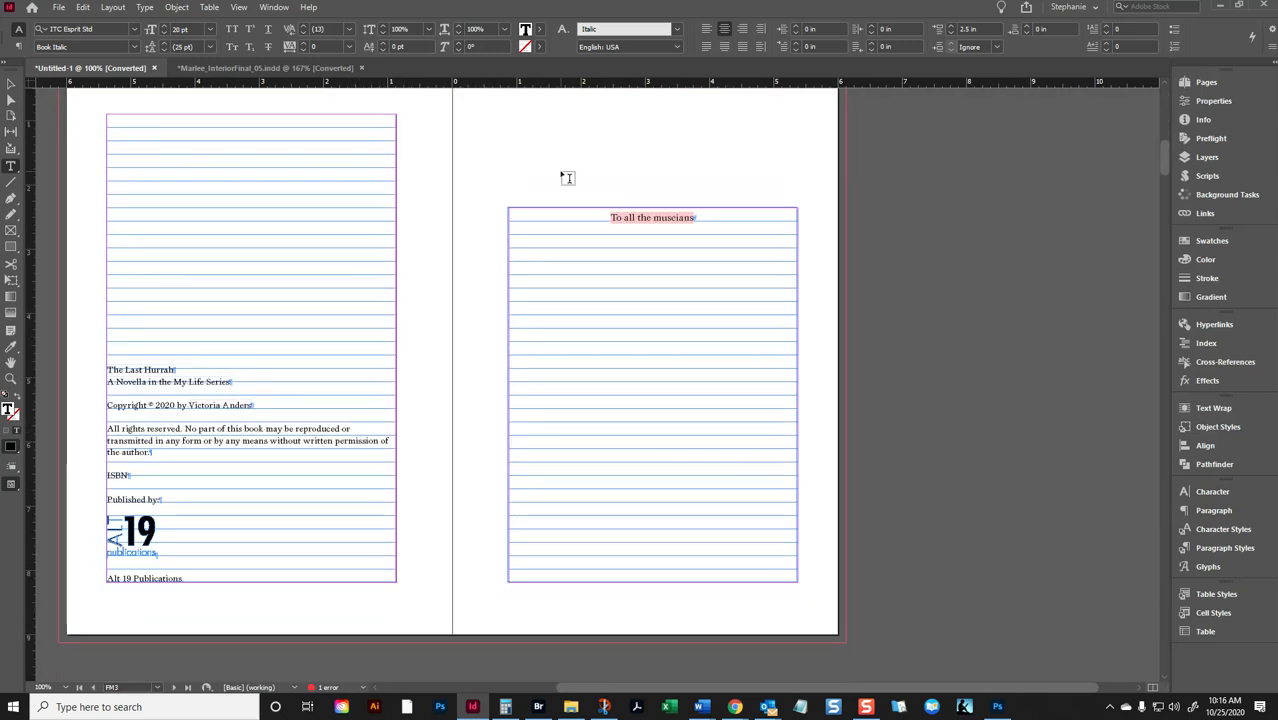
triple_click(614, 218)
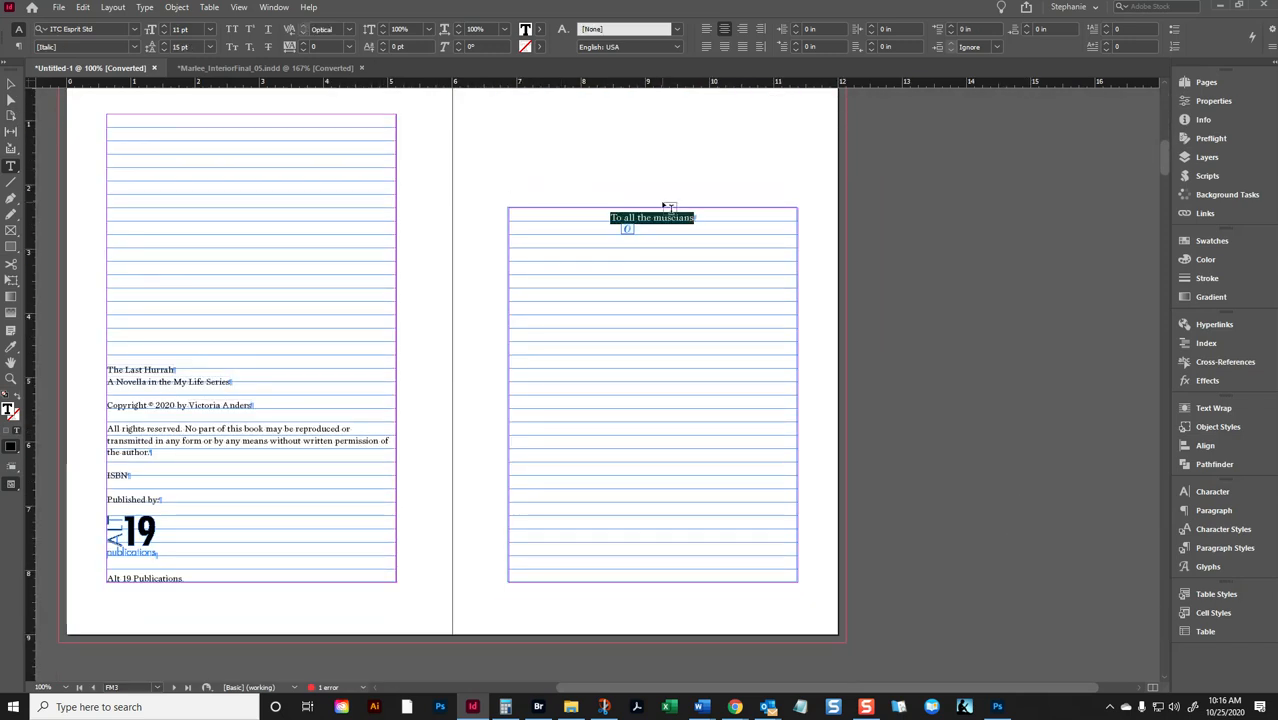
left_click(1204, 528)
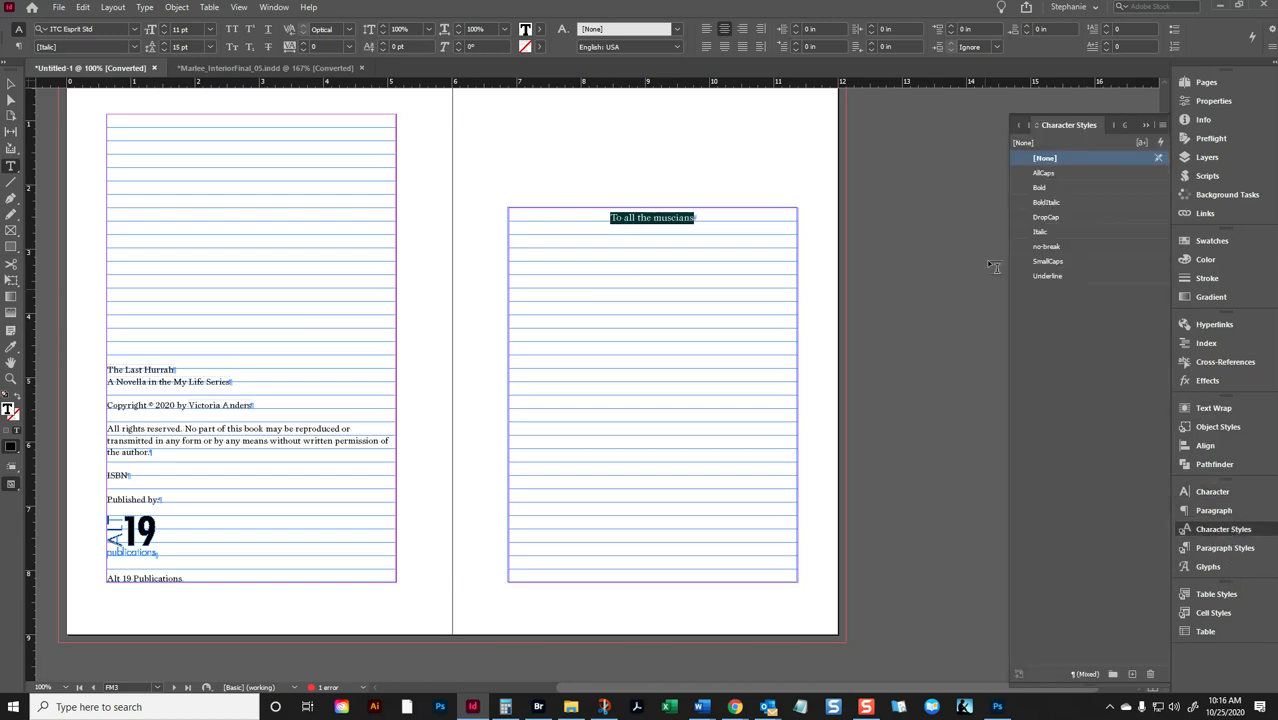
left_click(1045, 232)
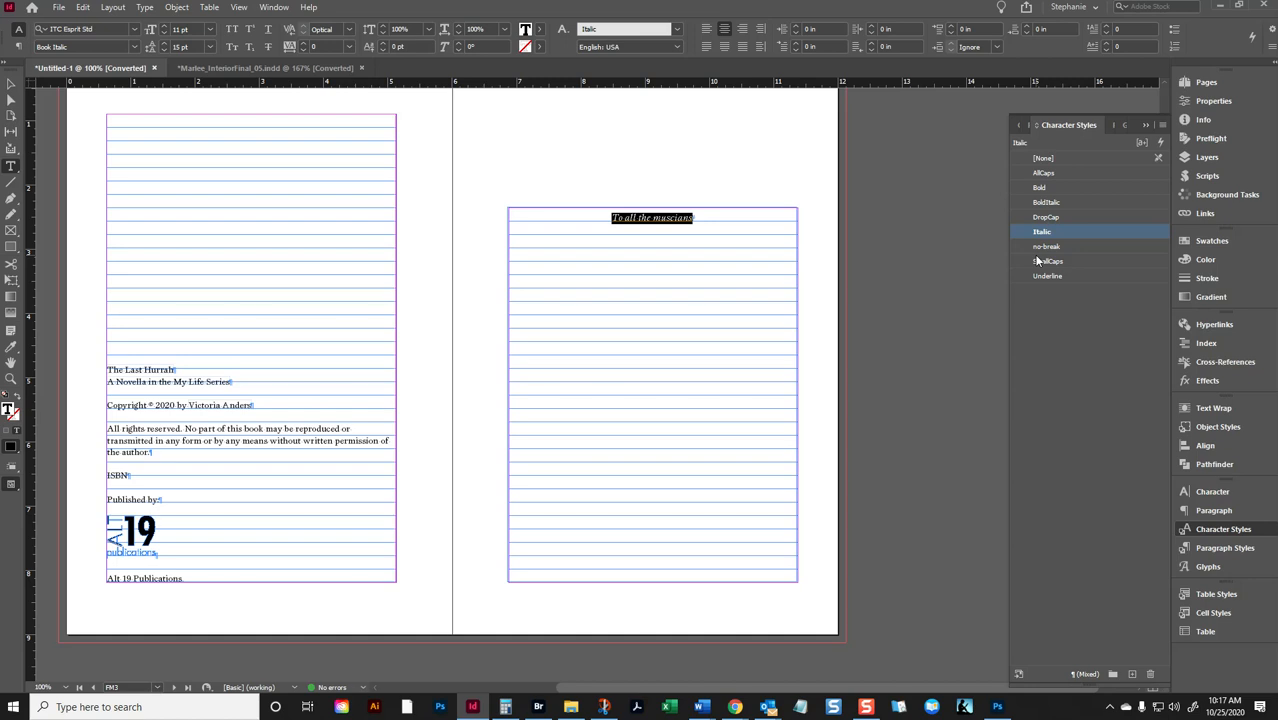
Export the book as a reflowable EPUB named Untitled-1.epub in The Last Hurrah folder, replacing the existing file
left_click(449, 388)
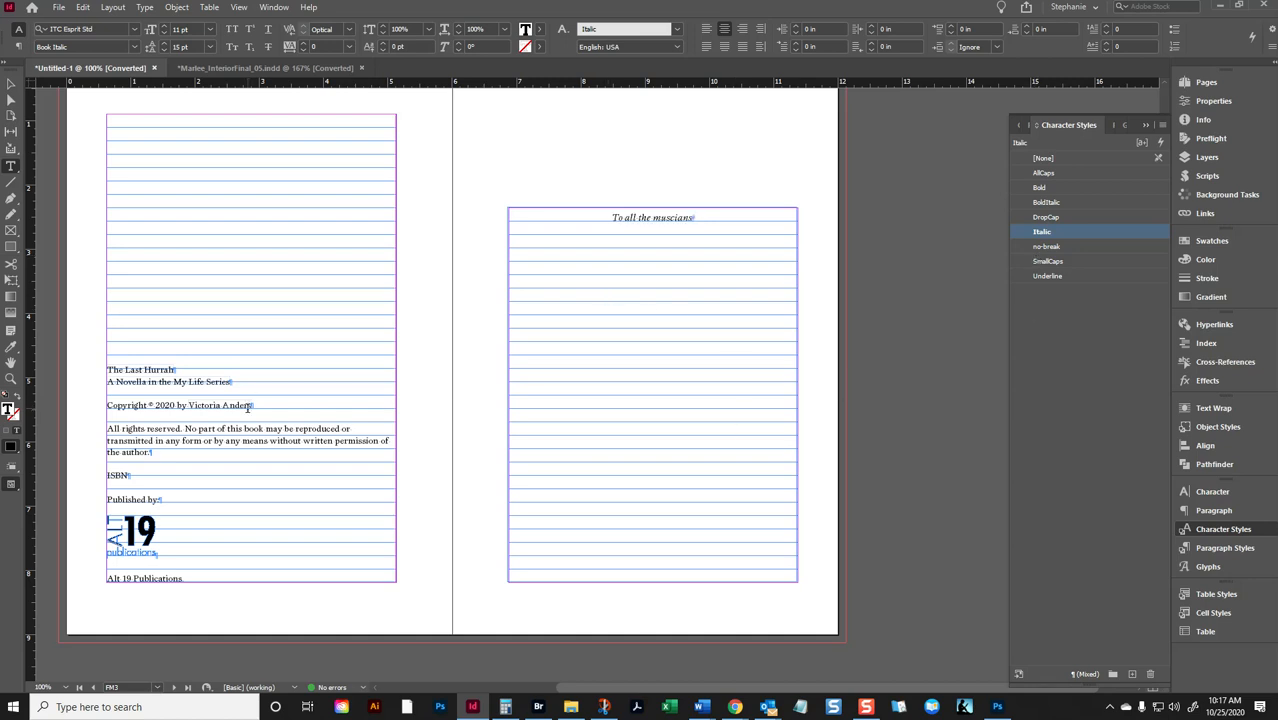
scroll(456, 376, "down", 5)
scroll(456, 376, "down", 4)
scroll(517, 269, "up", 2)
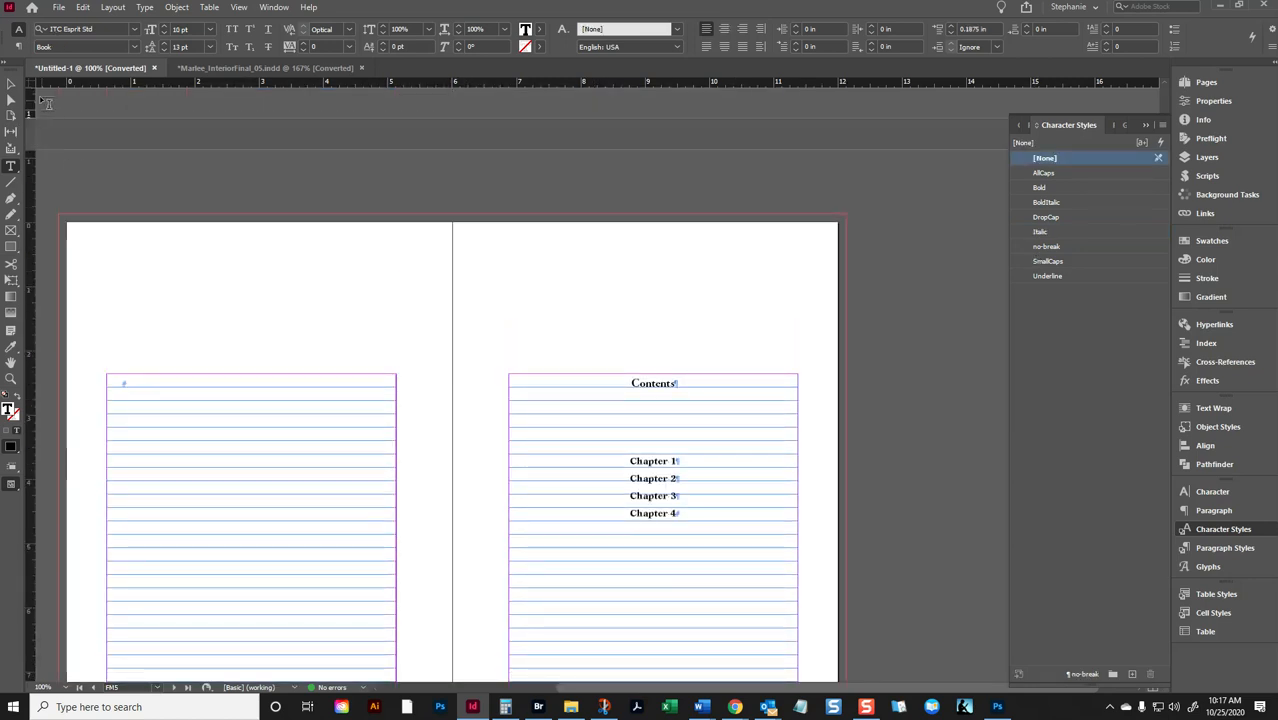
left_click(9, 84)
left_click(59, 7)
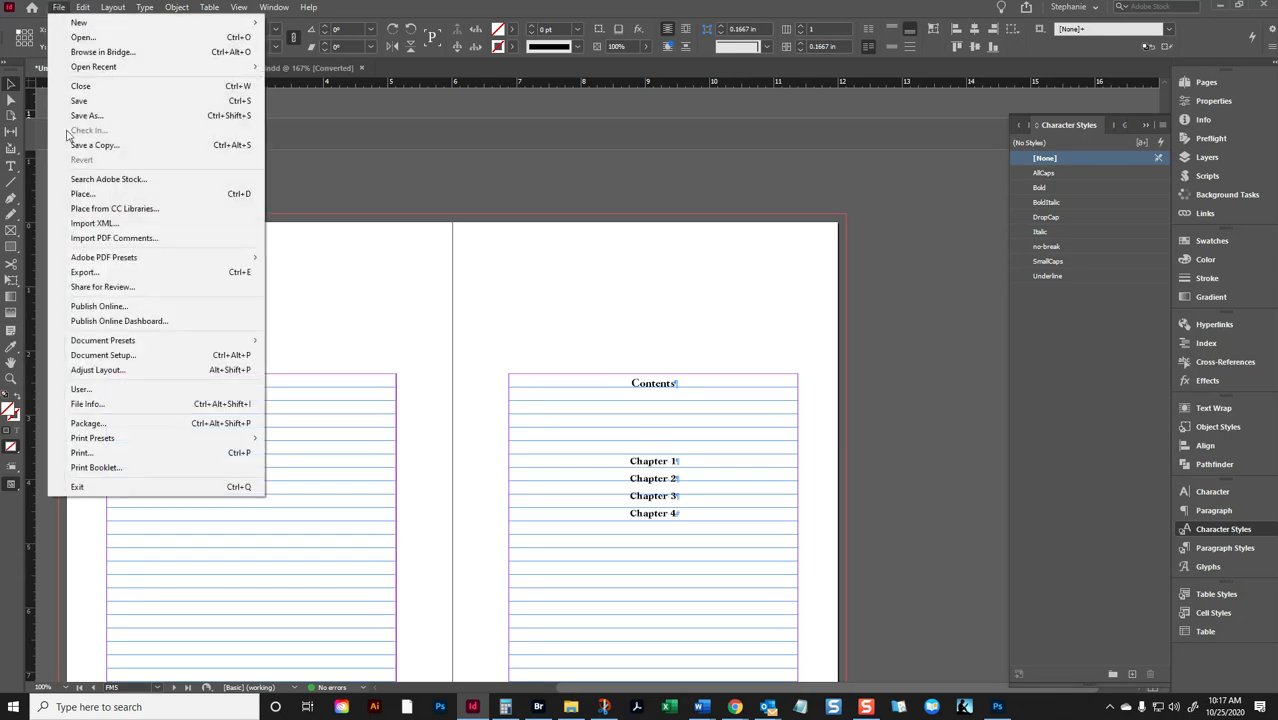
left_click(90, 272)
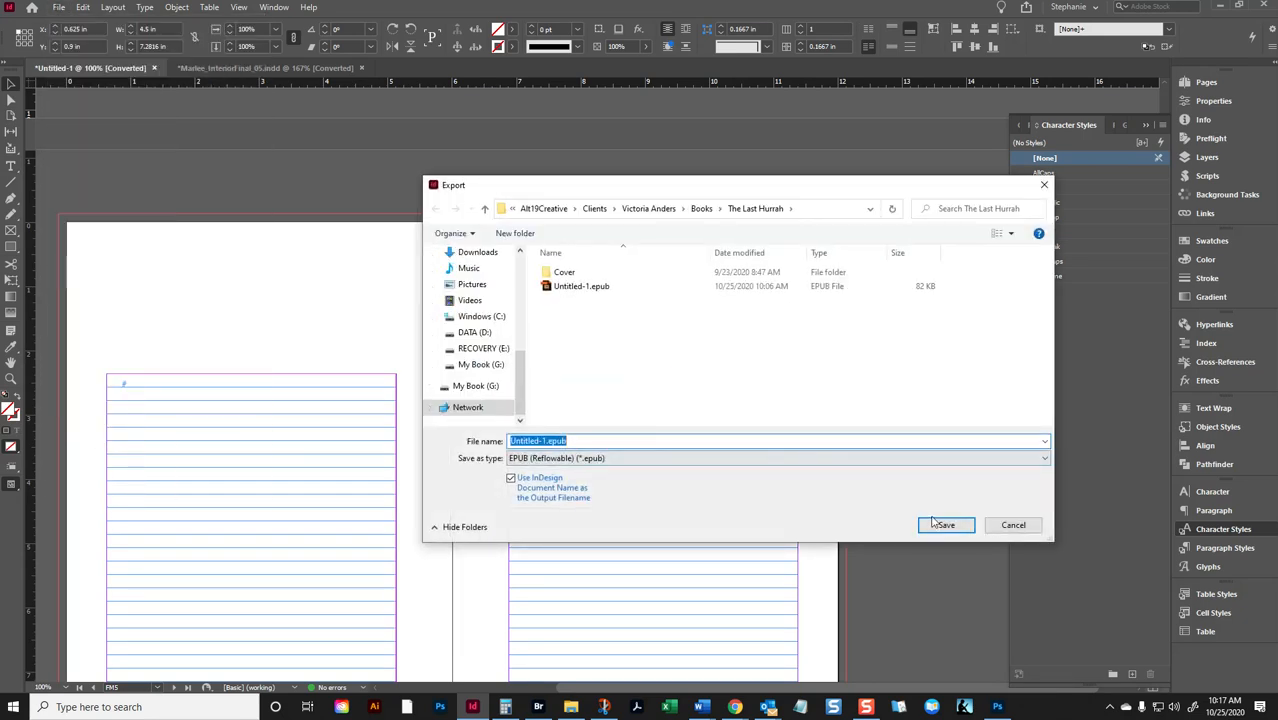
left_click(941, 523)
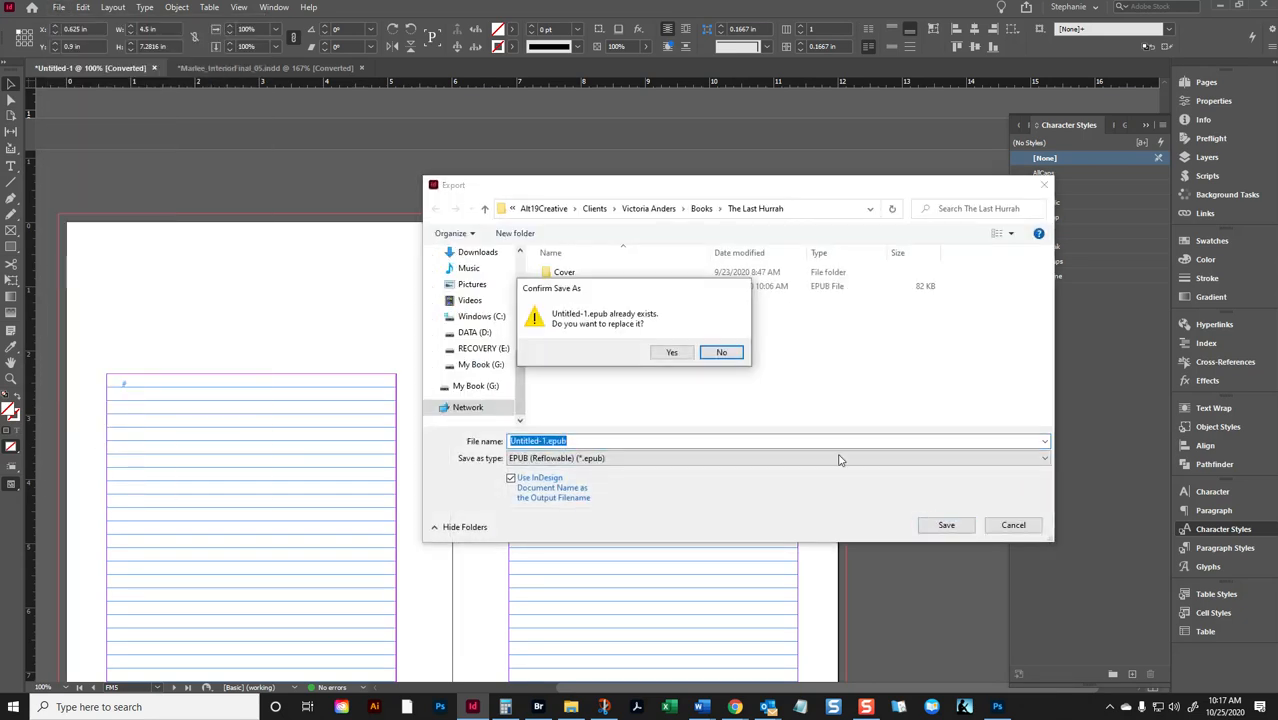
left_click(670, 352)
left_click(748, 520)
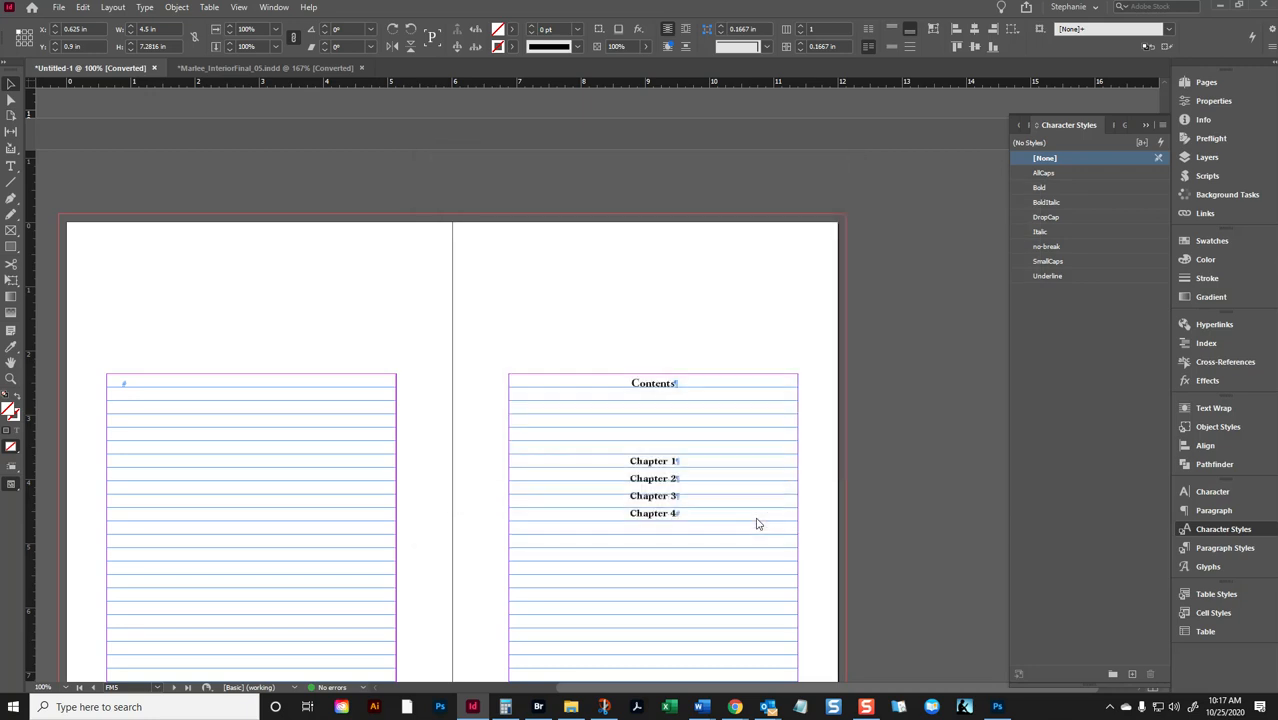
left_click(765, 421)
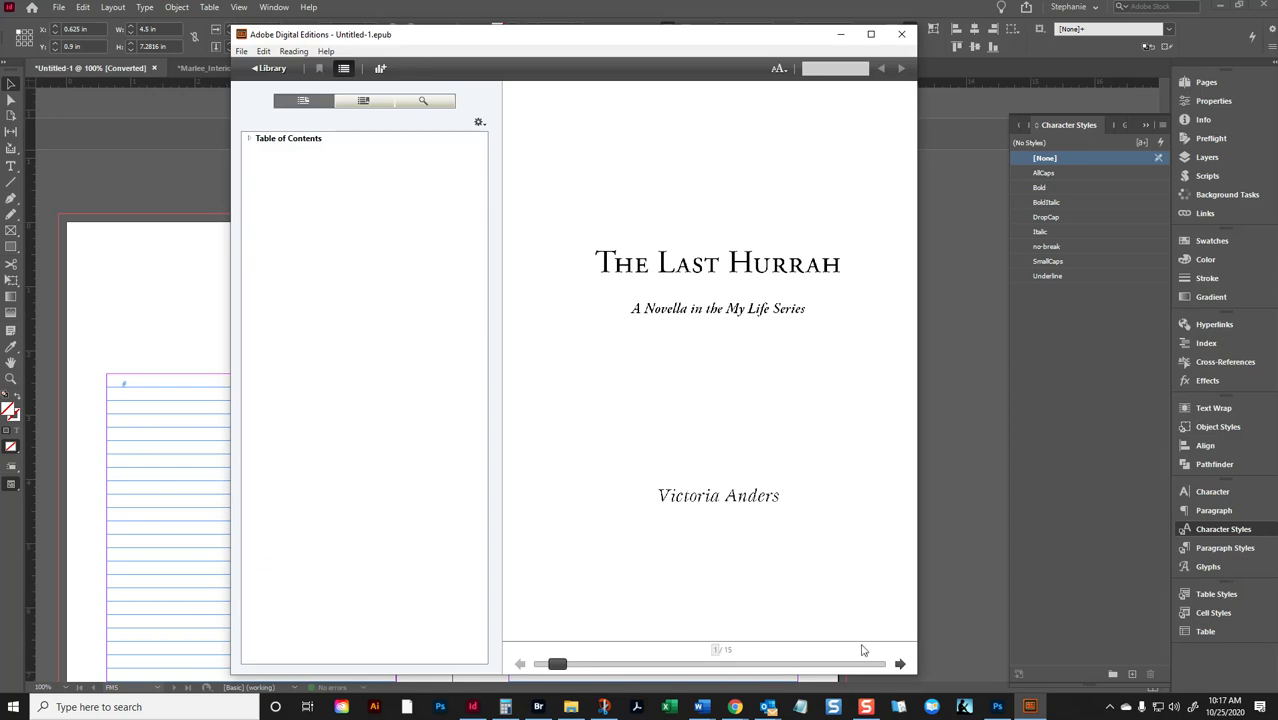
Examine the exported EPUB page by page from title page to last chapter, and close it without copying it to the library
left_click(899, 664)
left_click(899, 664)
left_click(900, 664)
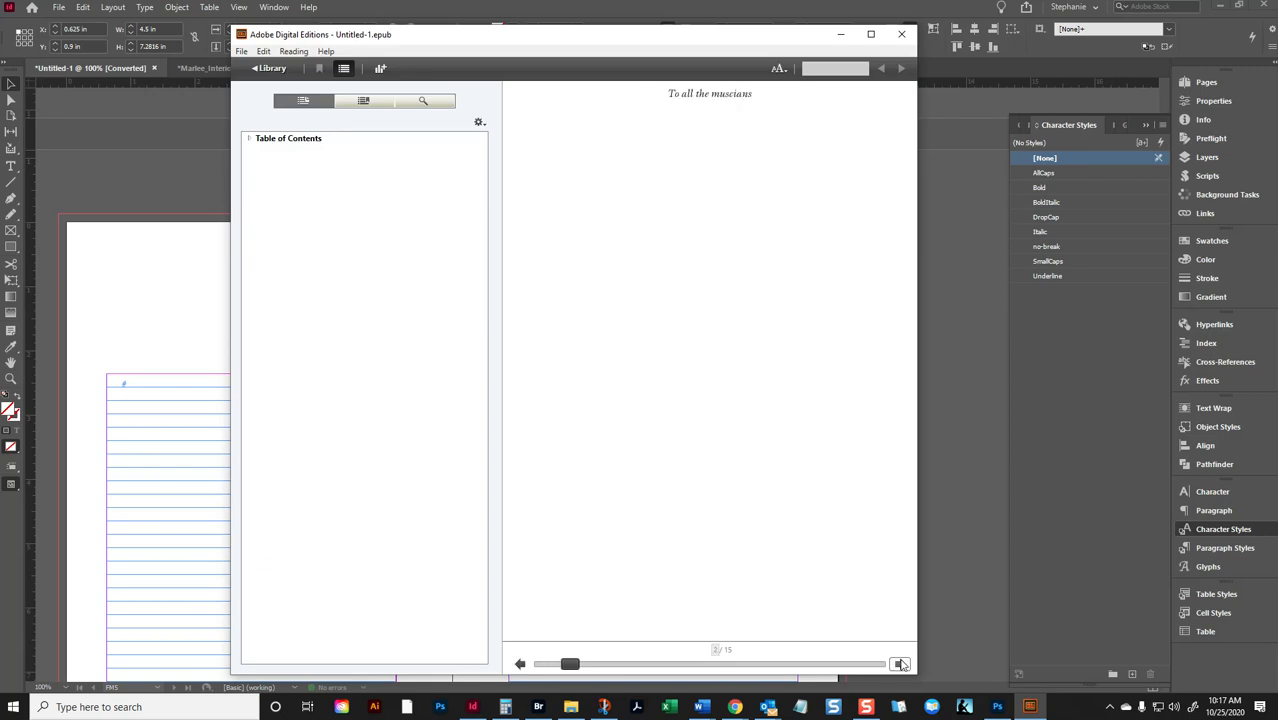
left_click(900, 664)
left_click(900, 664)
left_click(900, 664)
left_click(900, 664)
left_click(900, 664)
left_click(900, 664)
left_click(900, 664)
left_click(900, 664)
left_click(900, 664)
left_click(900, 664)
left_click(900, 664)
left_click(900, 664)
left_click(900, 664)
left_click(900, 664)
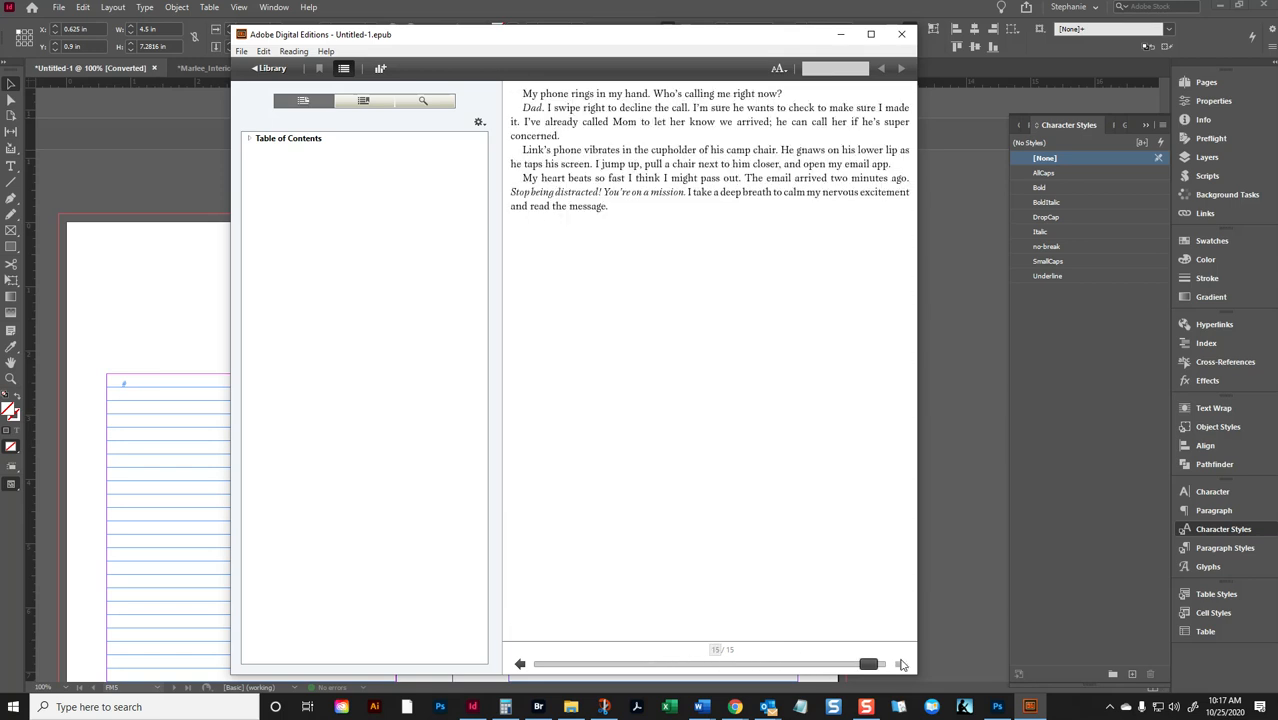
left_click(901, 34)
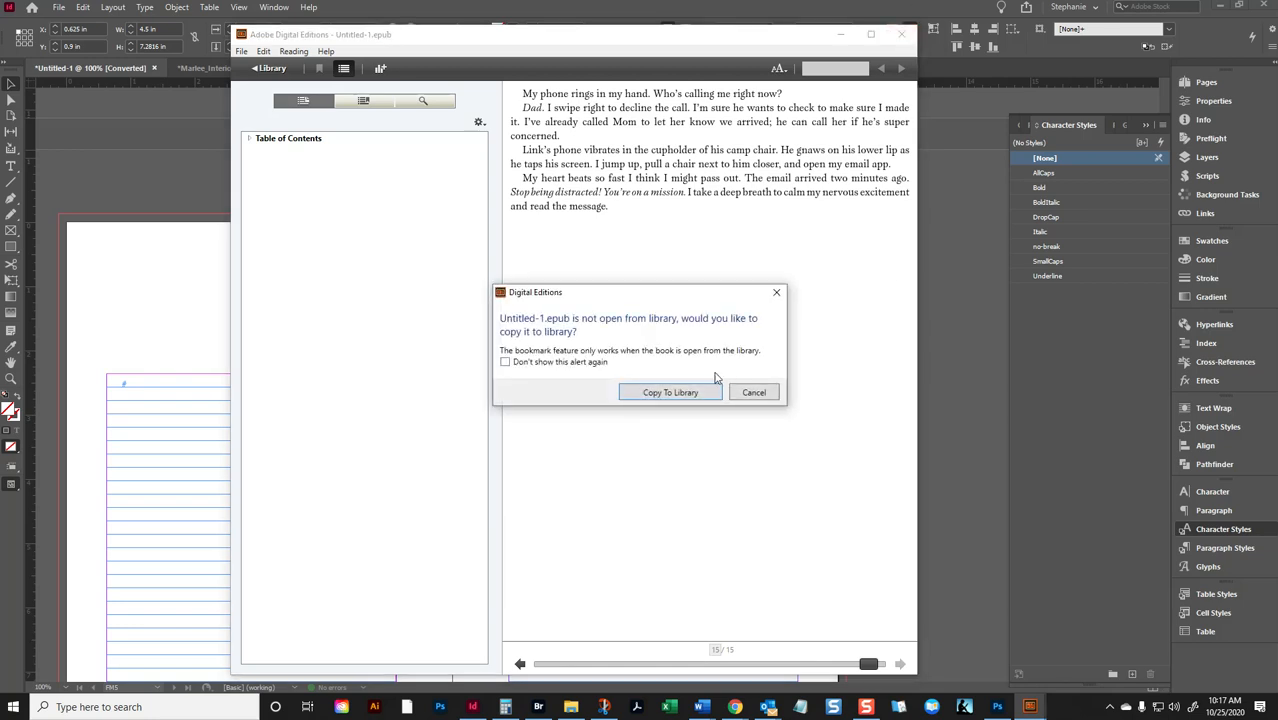
left_click(745, 394)
Switch to File Explorer and open the folder containing the recent file Untitled-1.epub
left_click(570, 707)
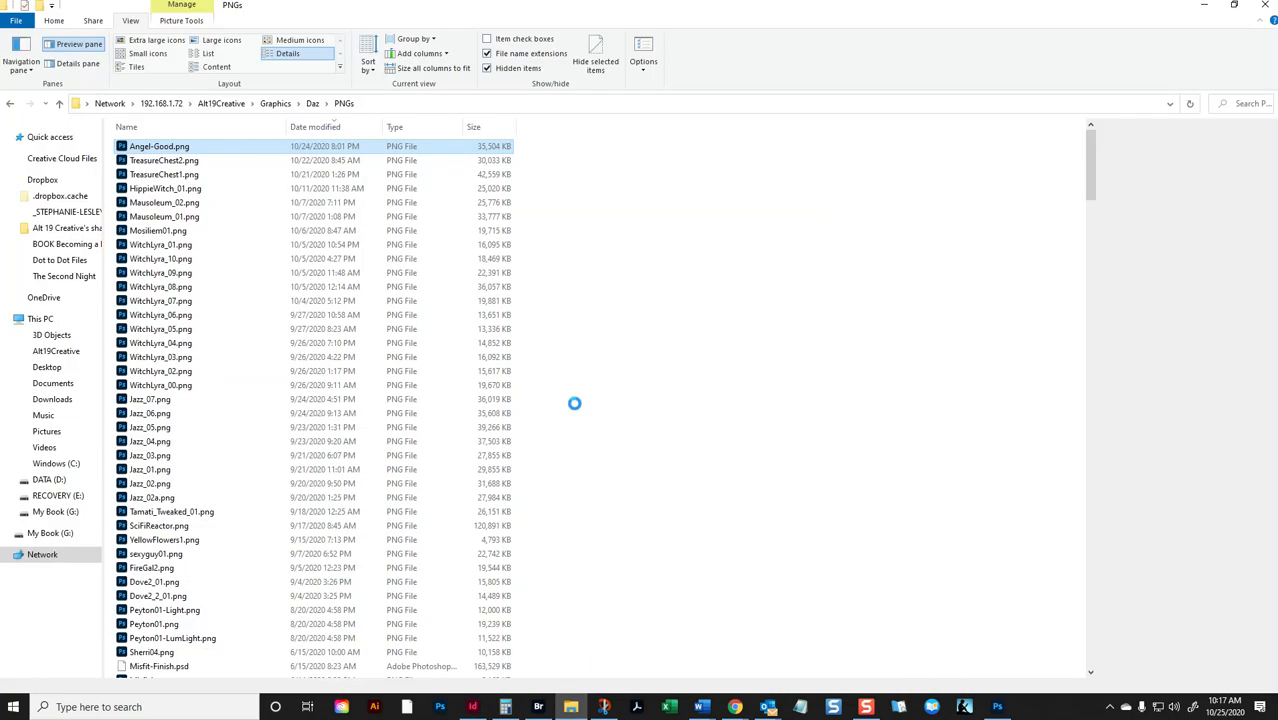
left_click(50, 136)
left_click(160, 387)
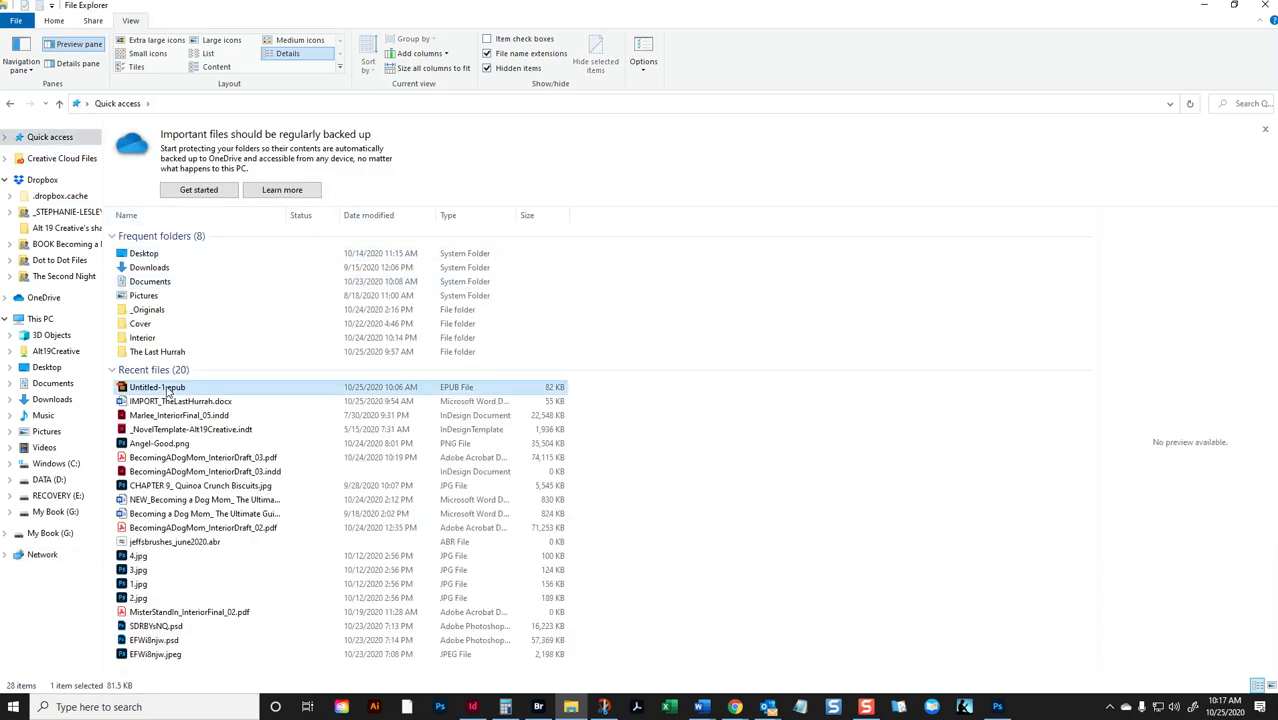
right_click(172, 390)
left_click(52, 577)
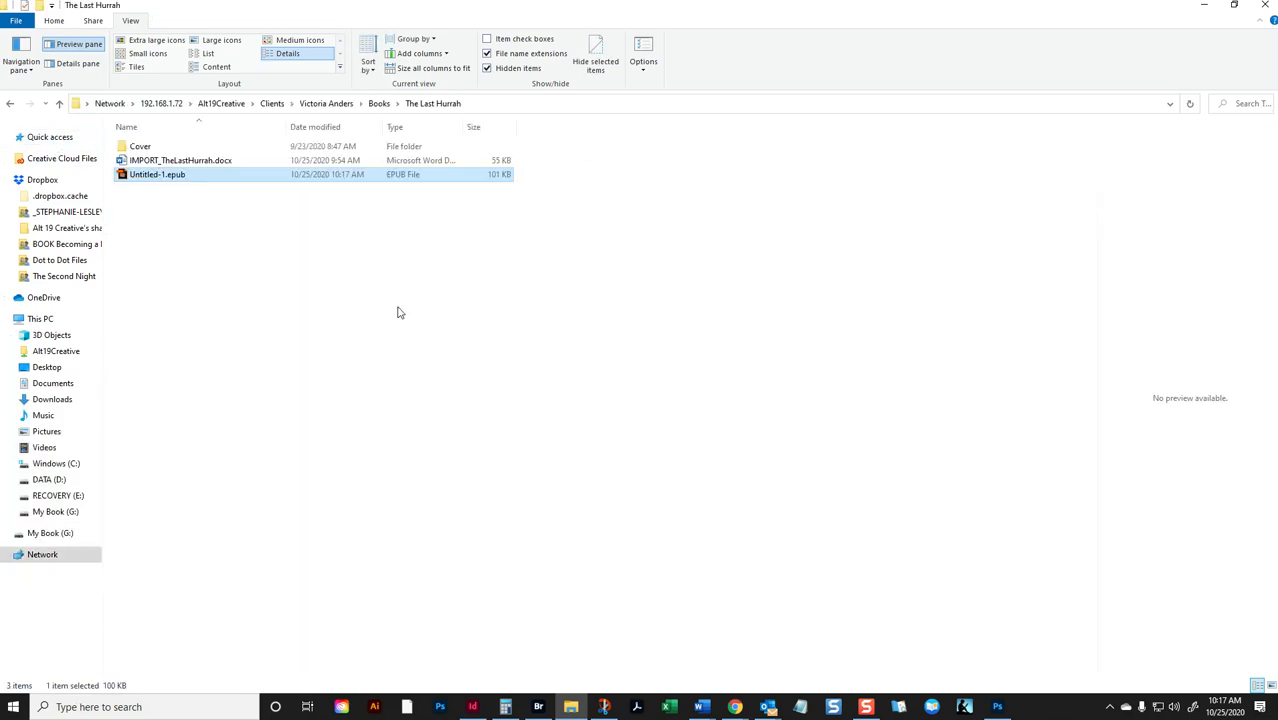
Duplicate Untitled-1.epub in The Last Hurrah folder and rename the copy ePUB.zip, accepting the extension change
right_click(201, 177)
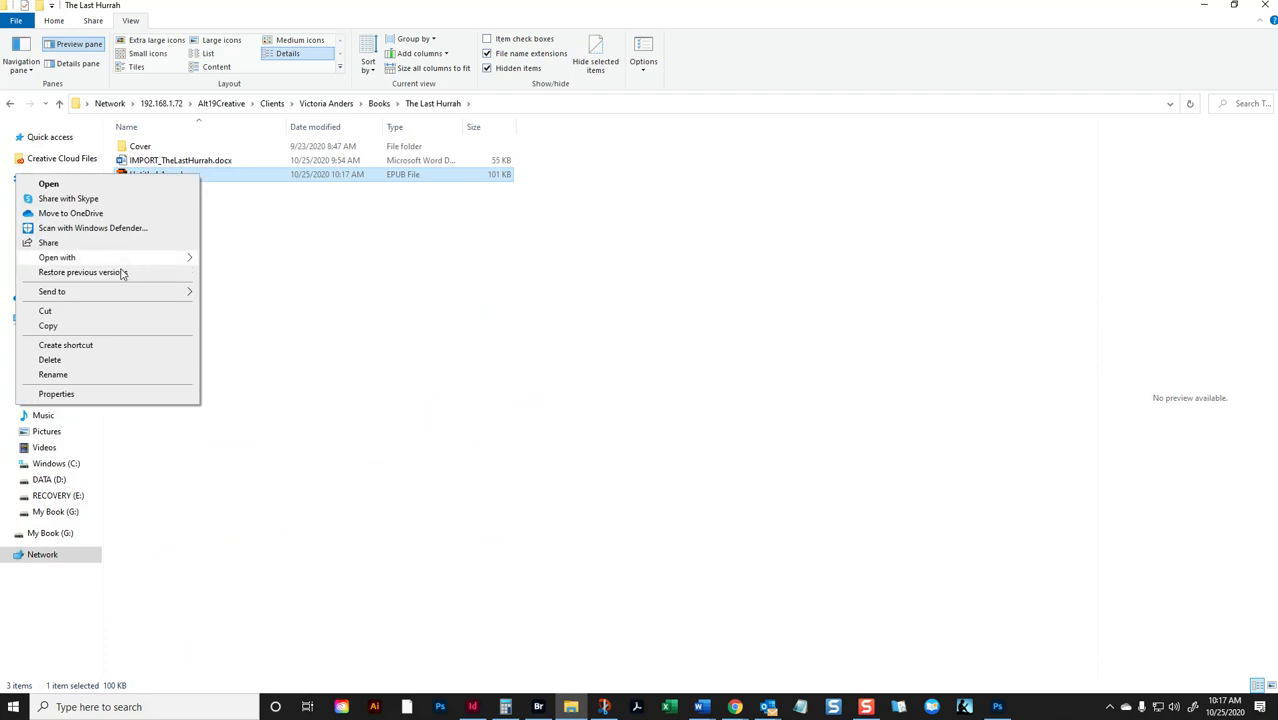
left_click(318, 287)
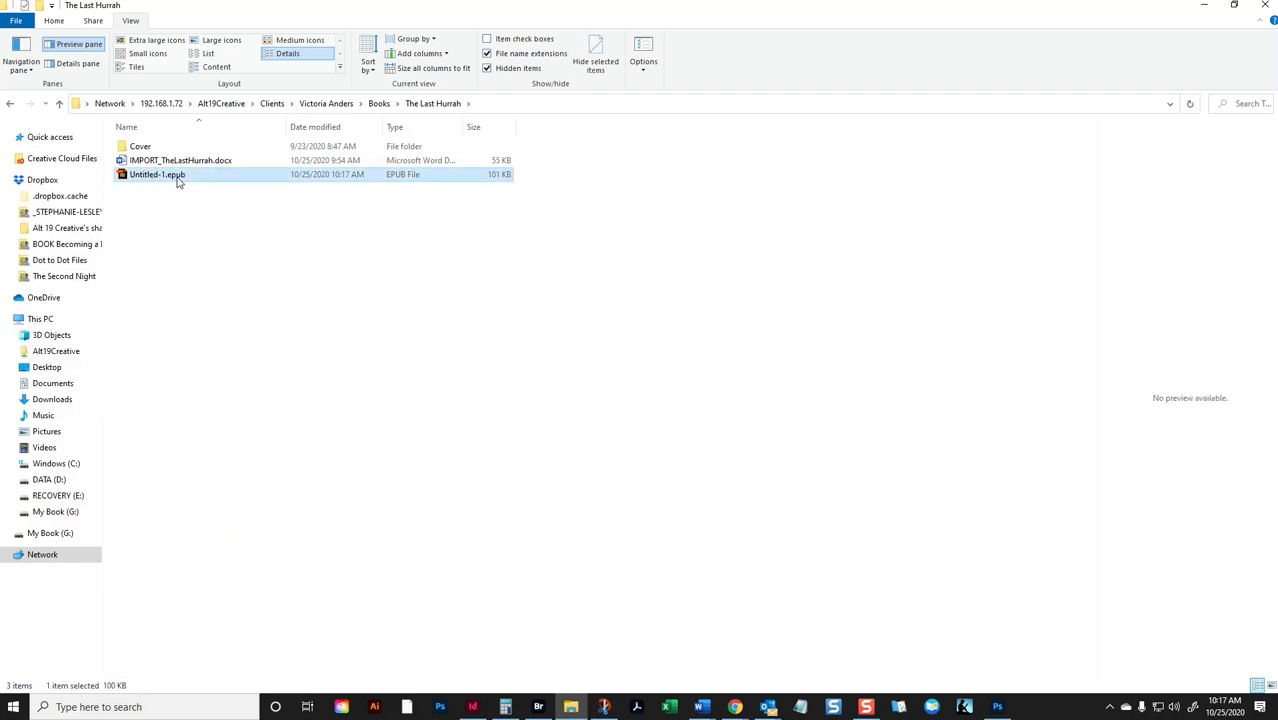
left_click(240, 277)
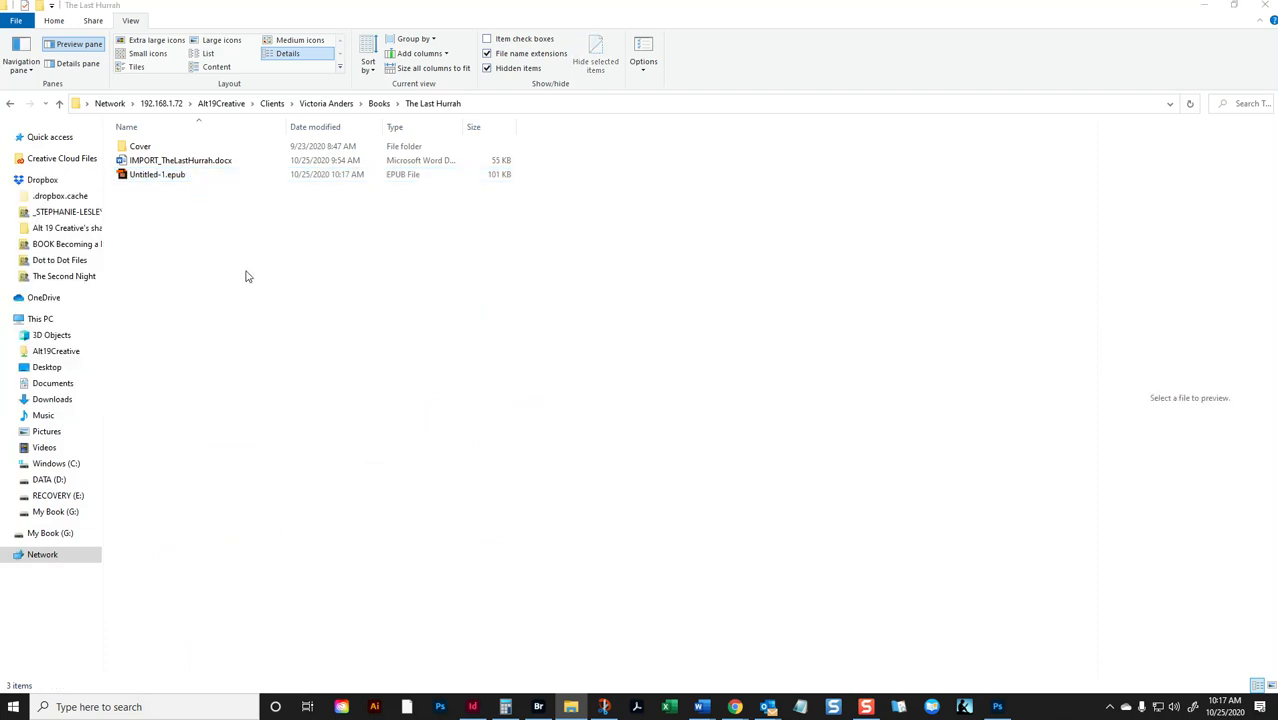
key("ctrl+v")
key("F2")
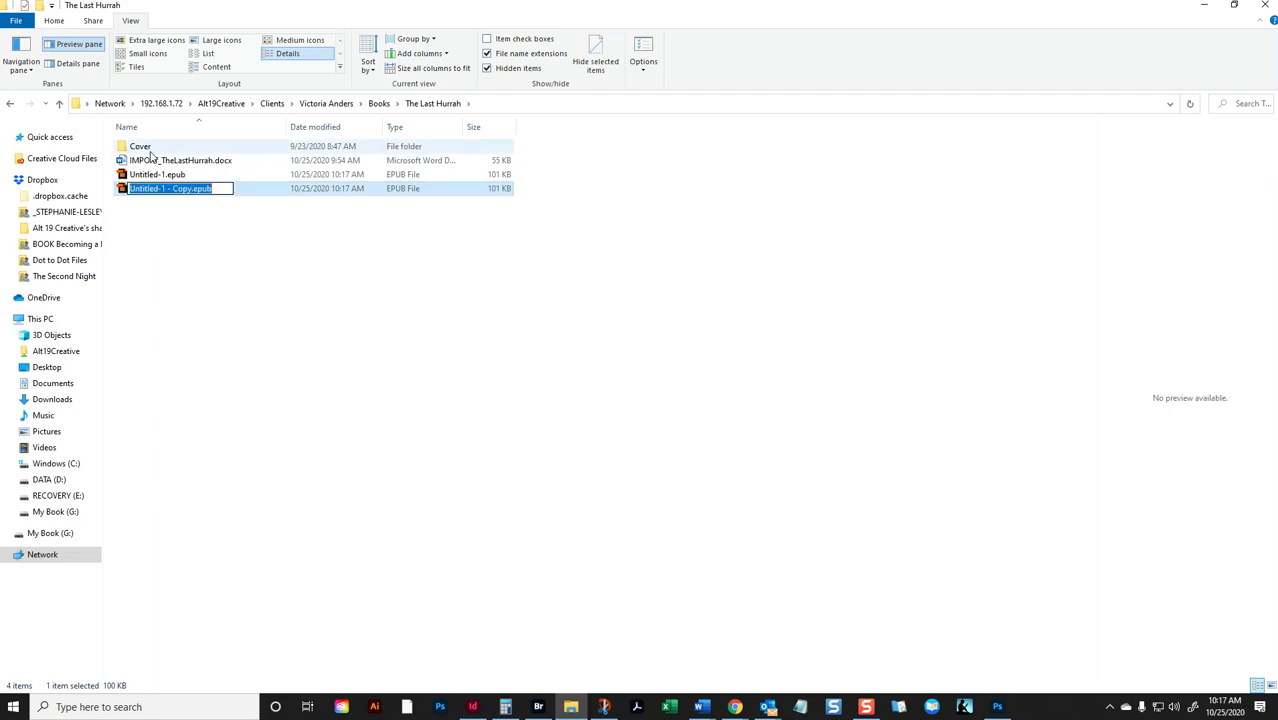
type("ePUB.zip")
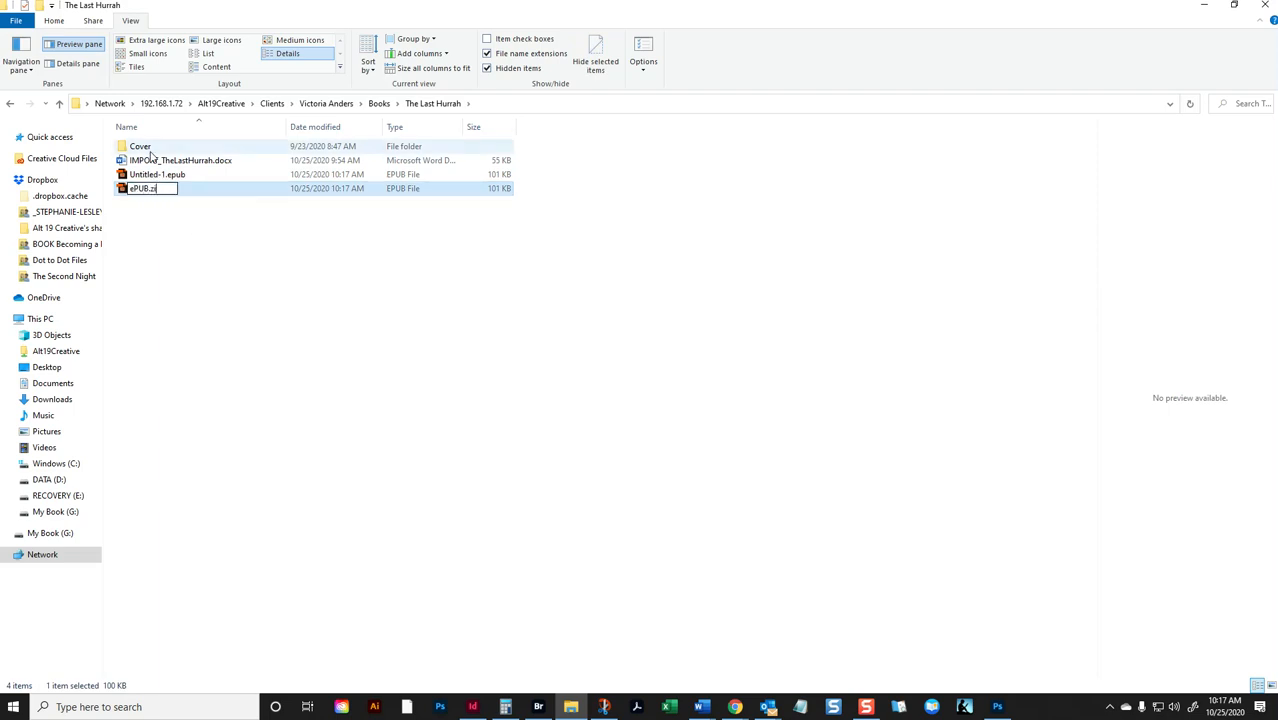
key("Return")
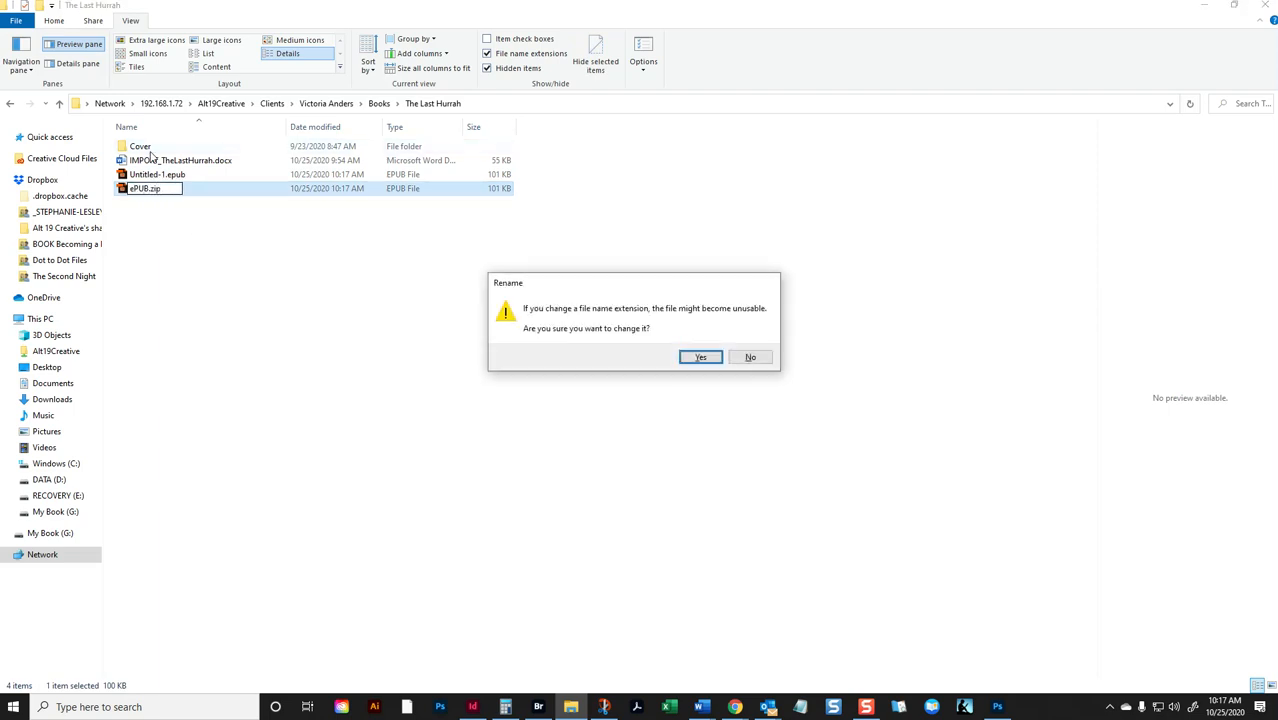
left_click(694, 356)
Extract ePUB.zip into an ePUB folder and open its OEBPS subfolder
right_click(148, 192)
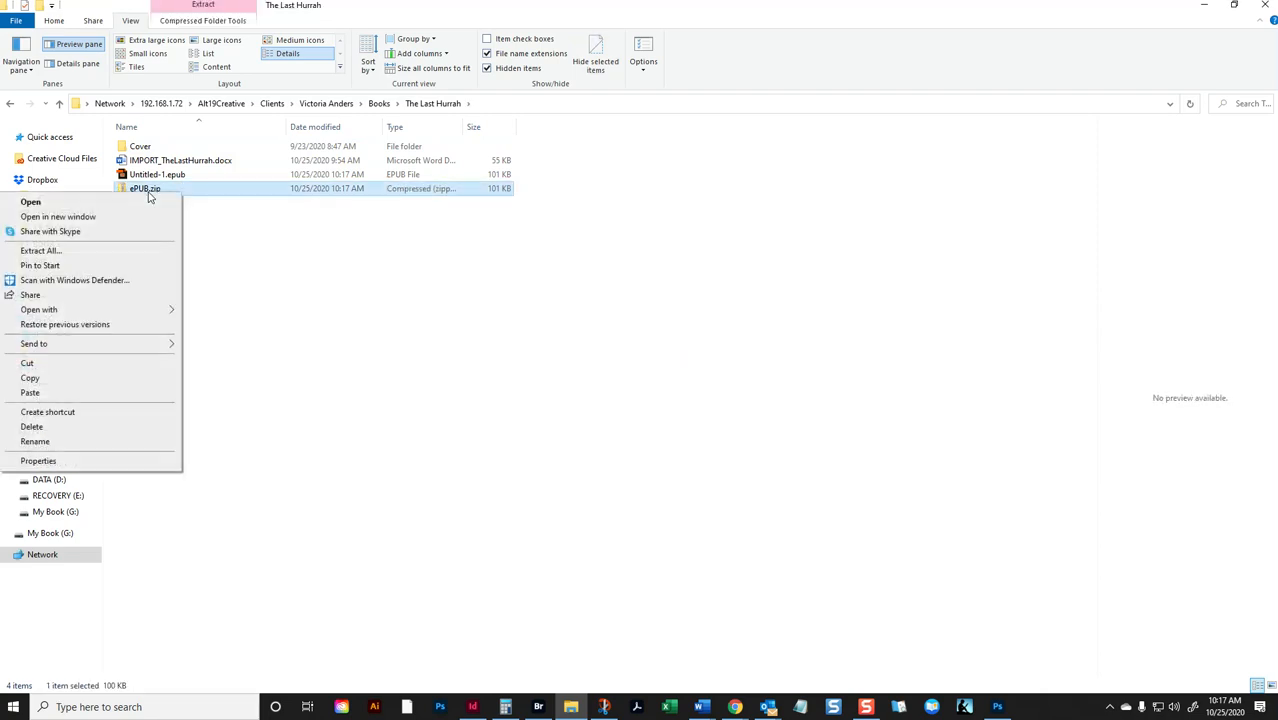
left_click(40, 250)
left_click(753, 480)
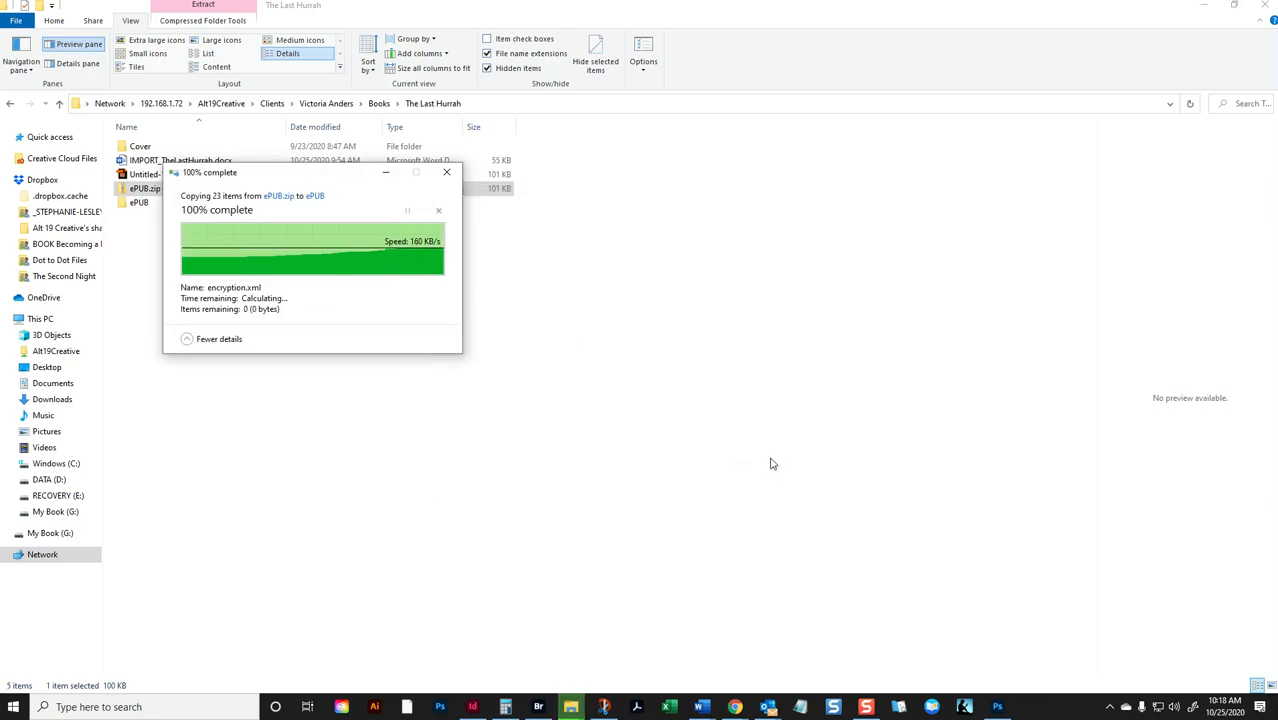
double_click(197, 203)
left_click(179, 164)
double_click(179, 164)
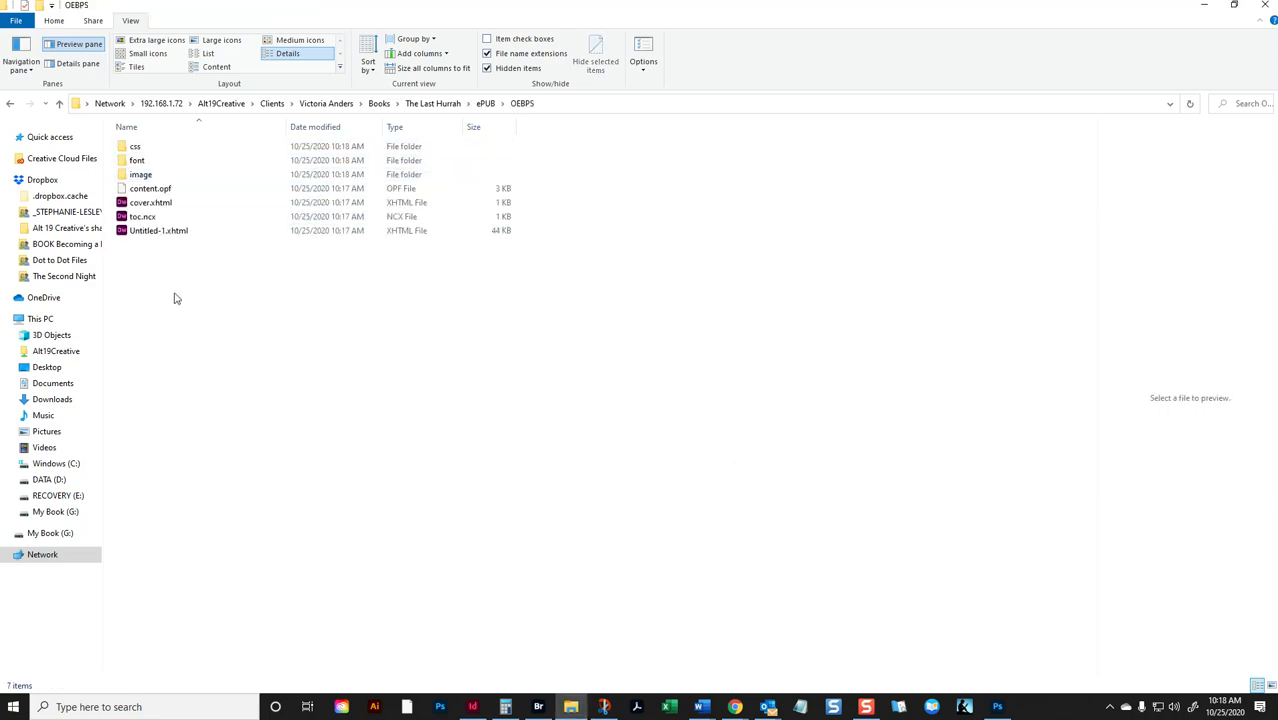
Examine the cover.xhtml, toc.ncx and Untitled-1.xhtml entries, and open Untitled-1.xhtml in Dreamweaver
left_click(150, 204)
left_click(145, 216)
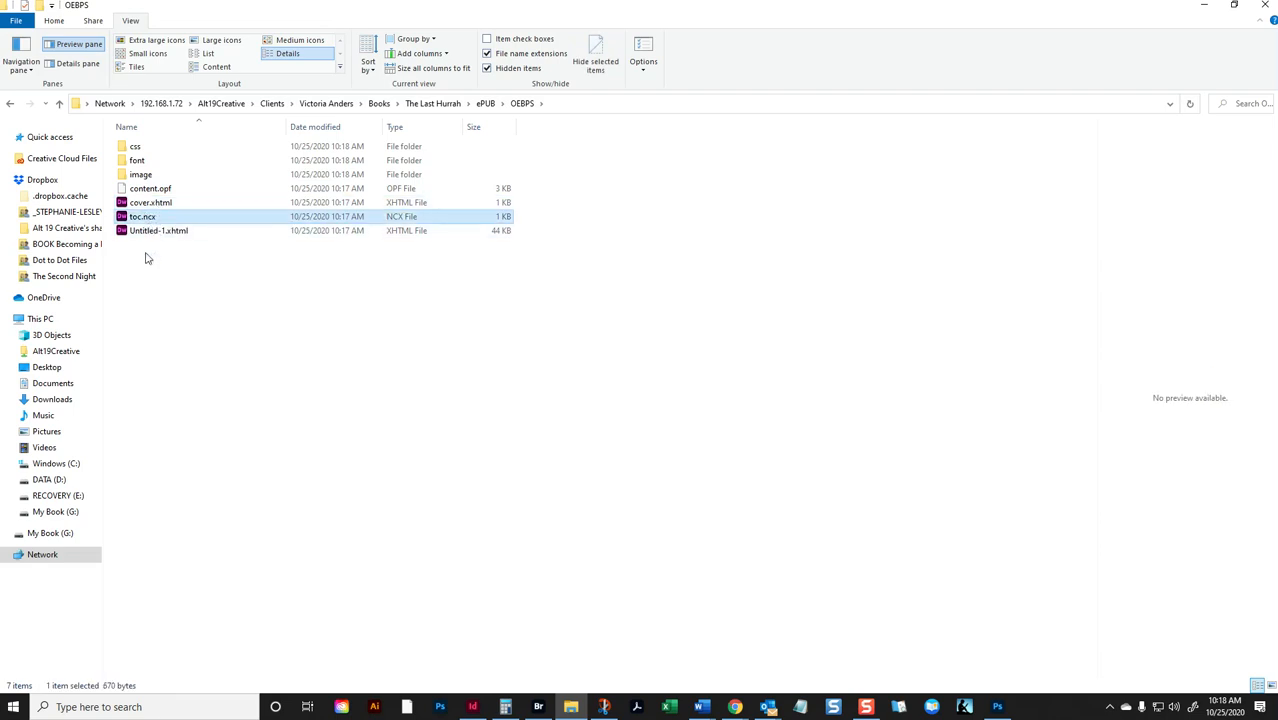
left_click(157, 232)
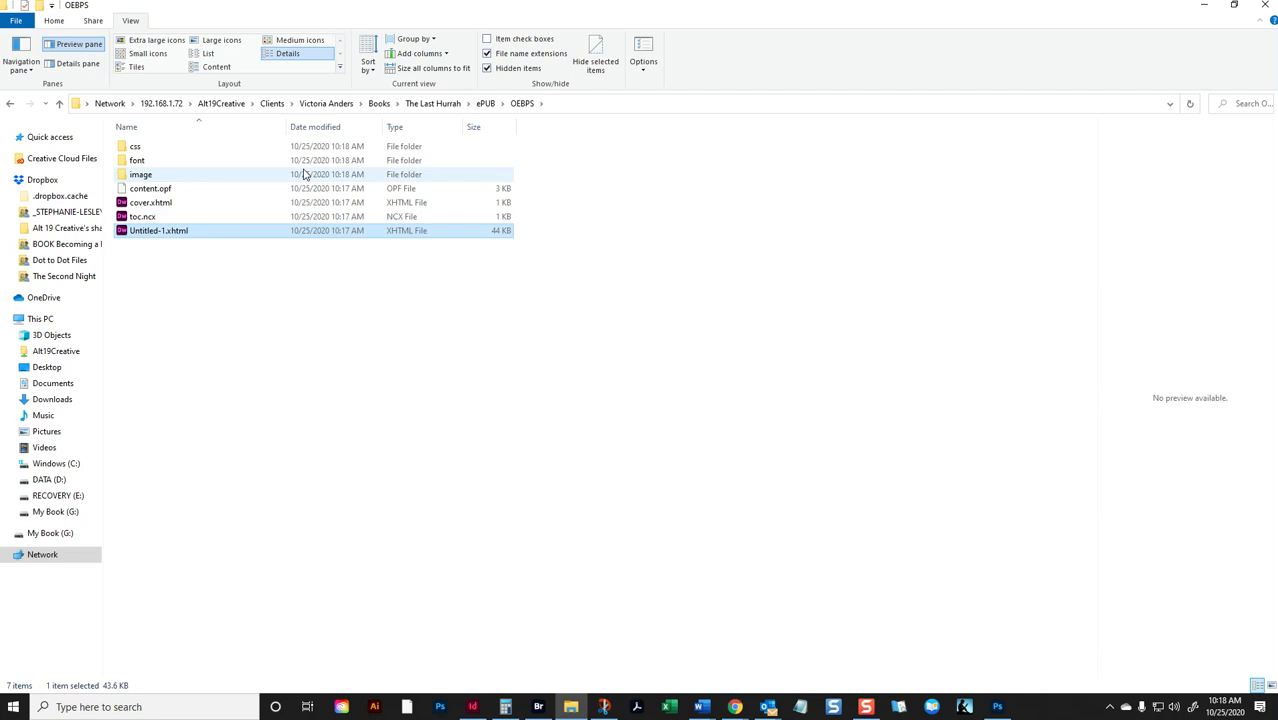
double_click(158, 231)
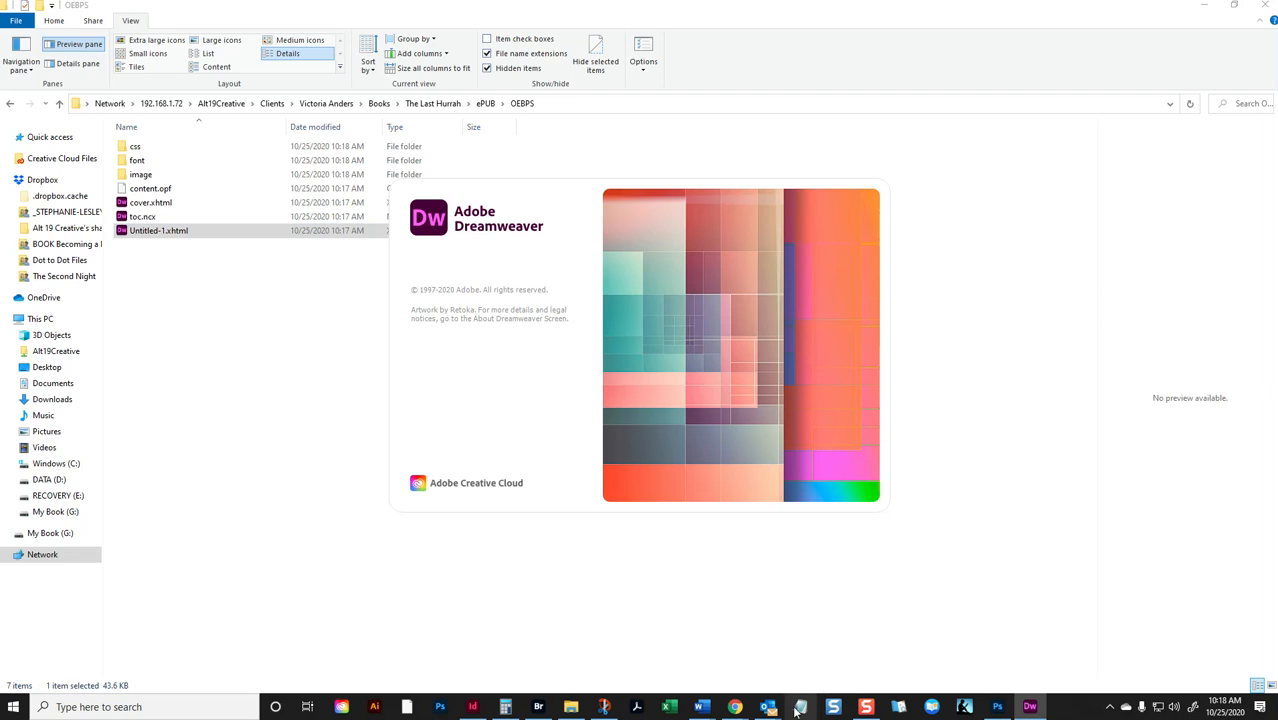
Switch to Kindle Previewer, allow Node.js through the firewall on private networks, and load Untitled-1.epub from File Explorer
mouse_move(781, 712)
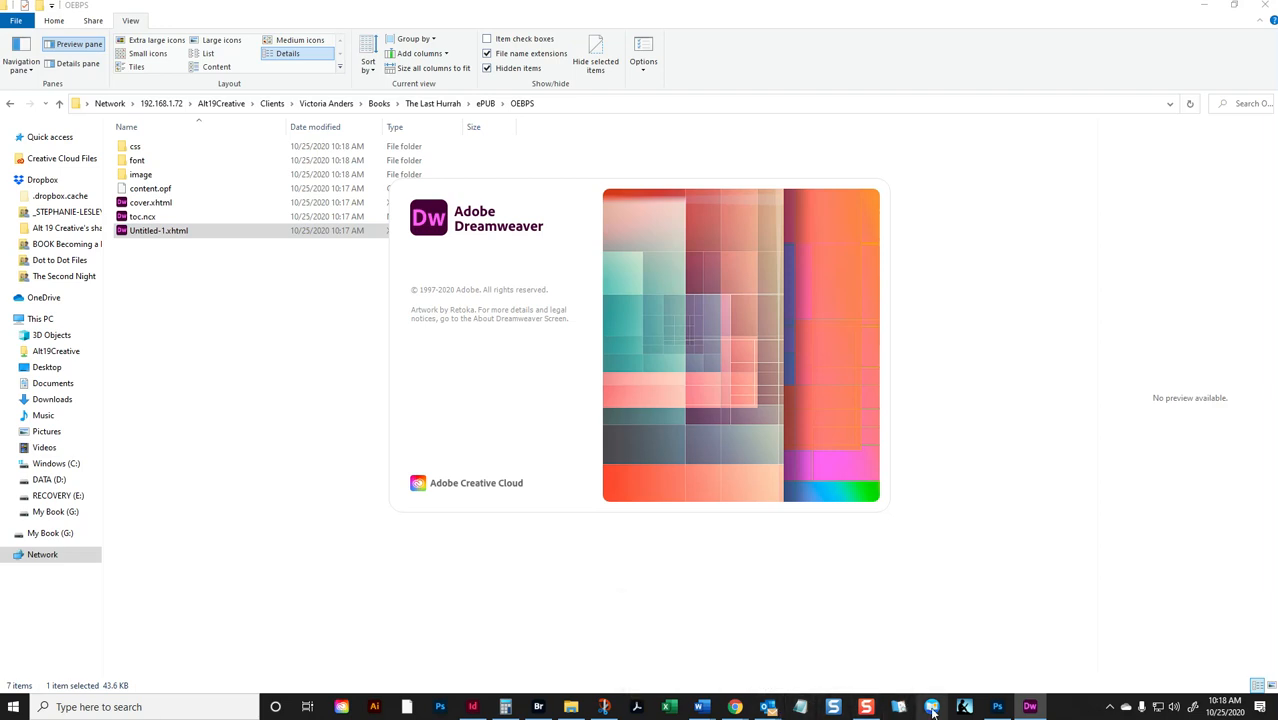
left_click(967, 710)
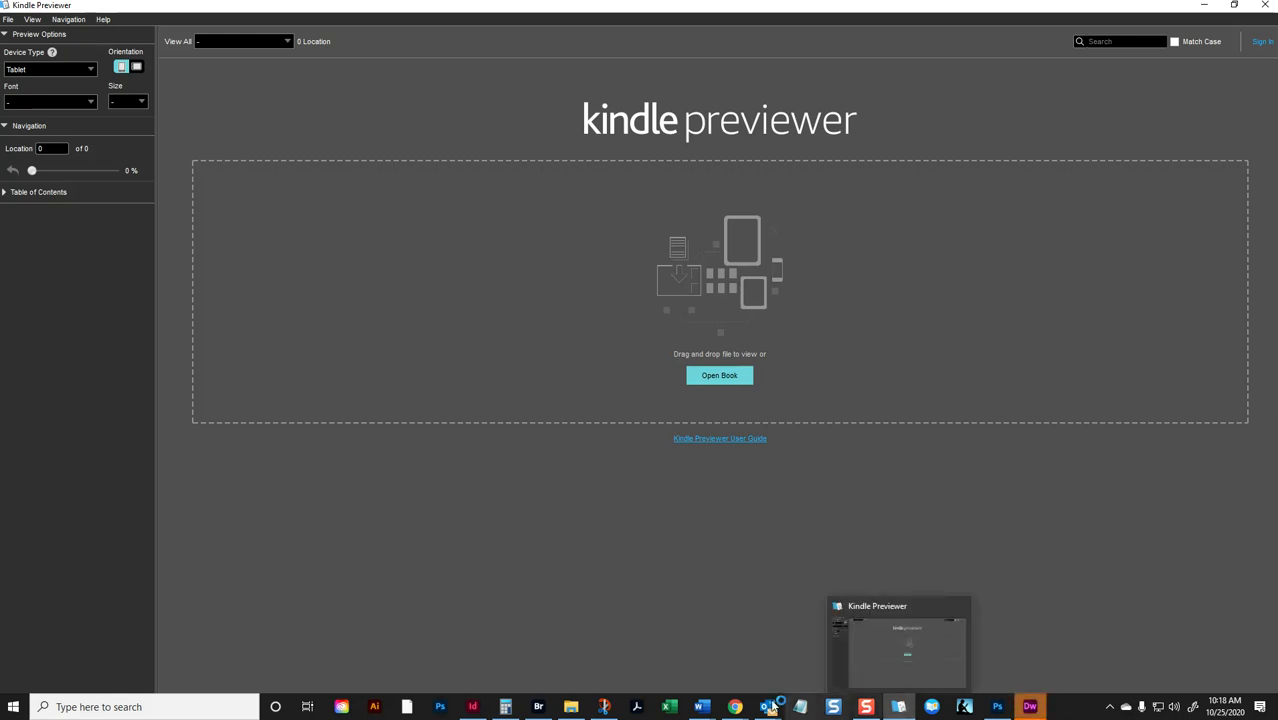
left_click(571, 708)
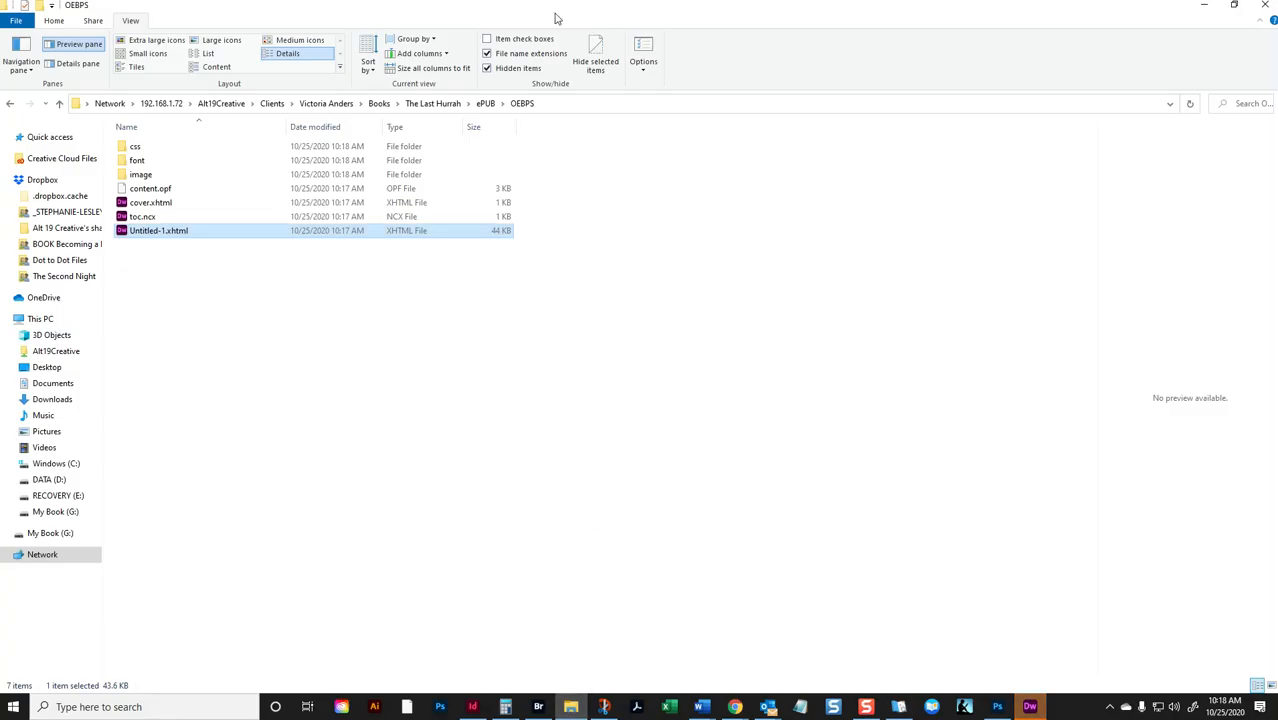
left_click_drag(590, 8, 0, 140)
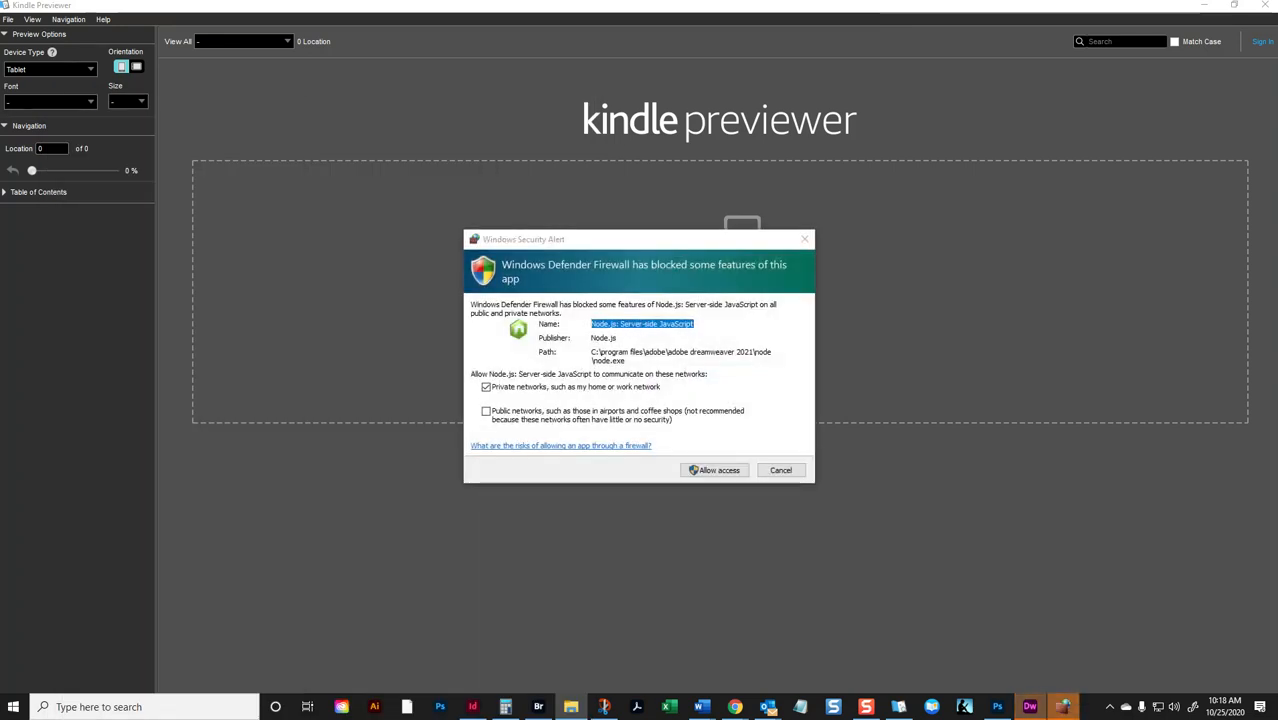
left_click(709, 469)
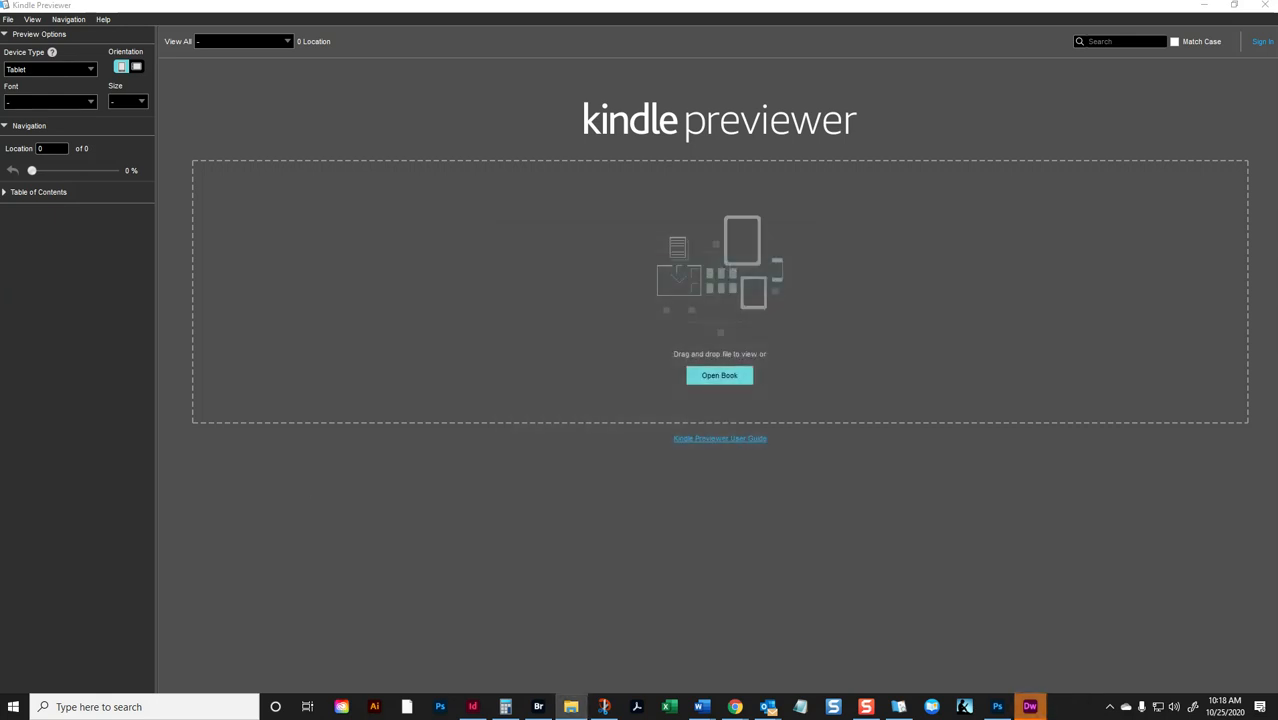
left_click_drag(2, 268, 763, 255)
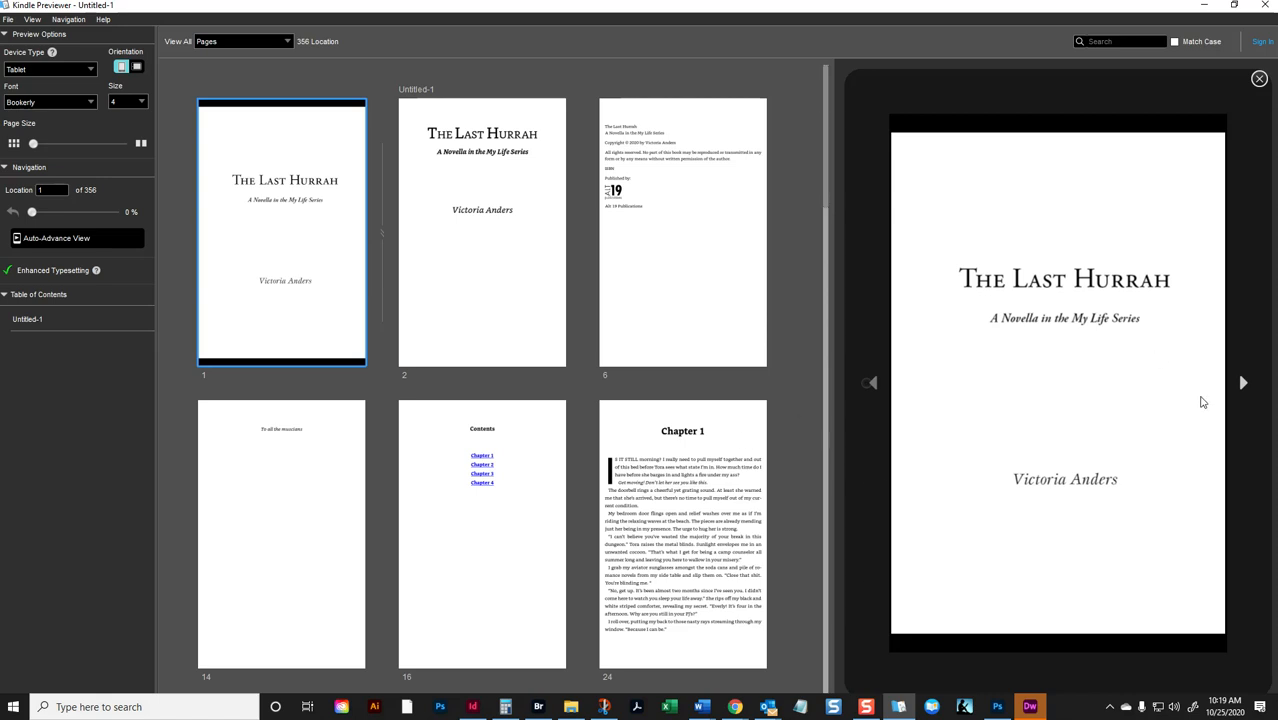
Examine the book's pages in Kindle Previewer from the title page through the end of Chapter 4
left_click(1245, 388)
left_click(1245, 388)
left_click(1245, 388)
left_click(1245, 388)
left_click(1245, 388)
left_click(1245, 388)
left_click(1245, 388)
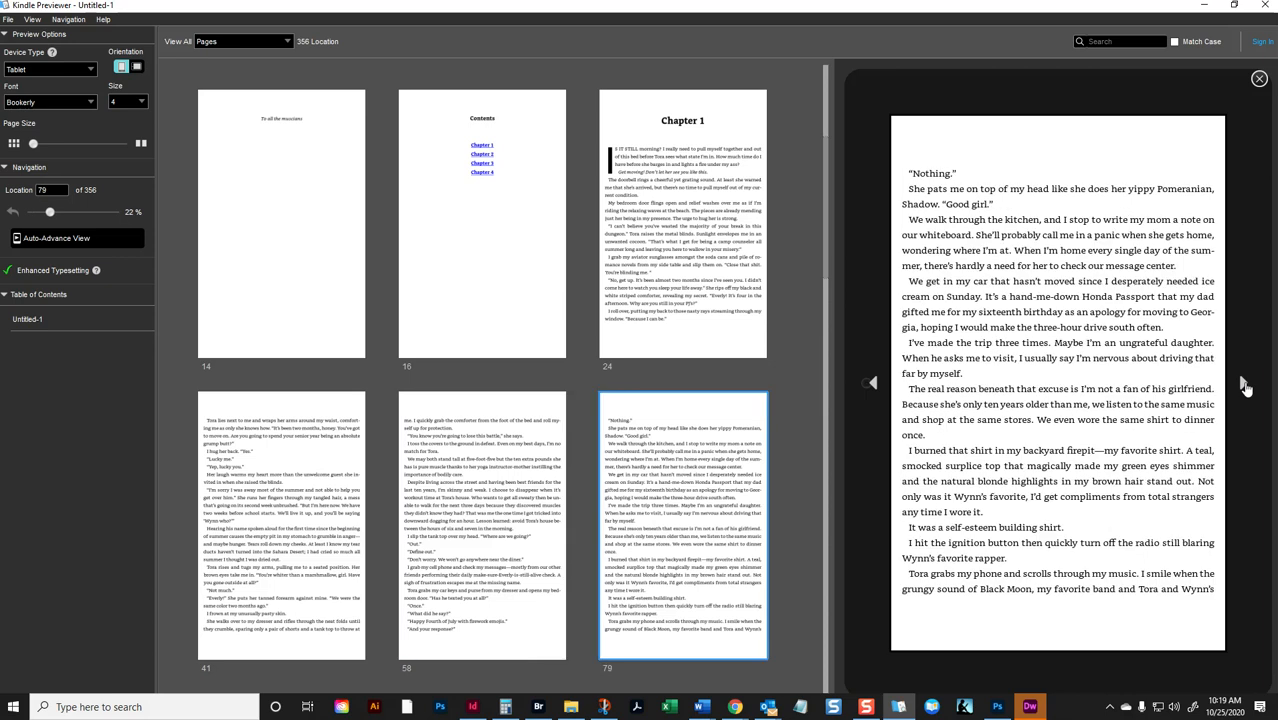
left_click(1245, 388)
left_click(1245, 388)
left_click(1245, 388)
left_click(1245, 388)
left_click(1245, 388)
left_click(1245, 388)
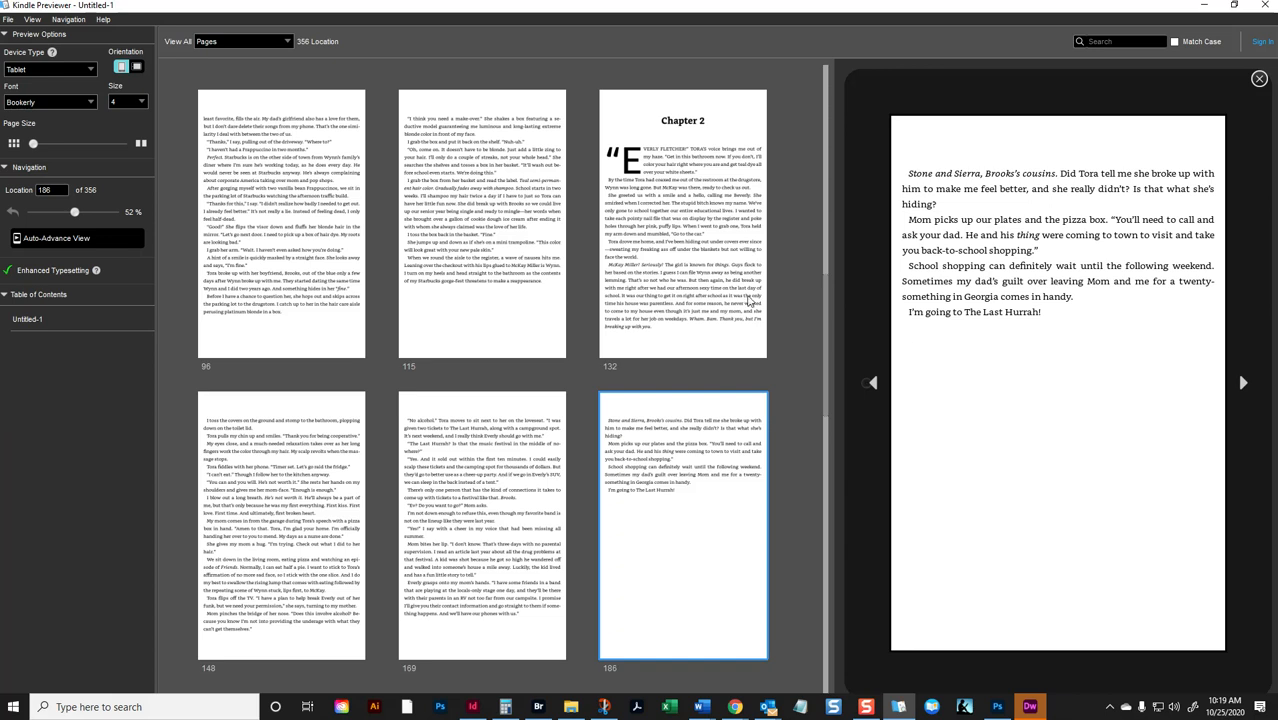
left_click(1244, 388)
left_click(1245, 388)
left_click(1244, 388)
left_click(1244, 388)
left_click(1244, 388)
left_click(1244, 388)
left_click(1244, 385)
left_click(570, 707)
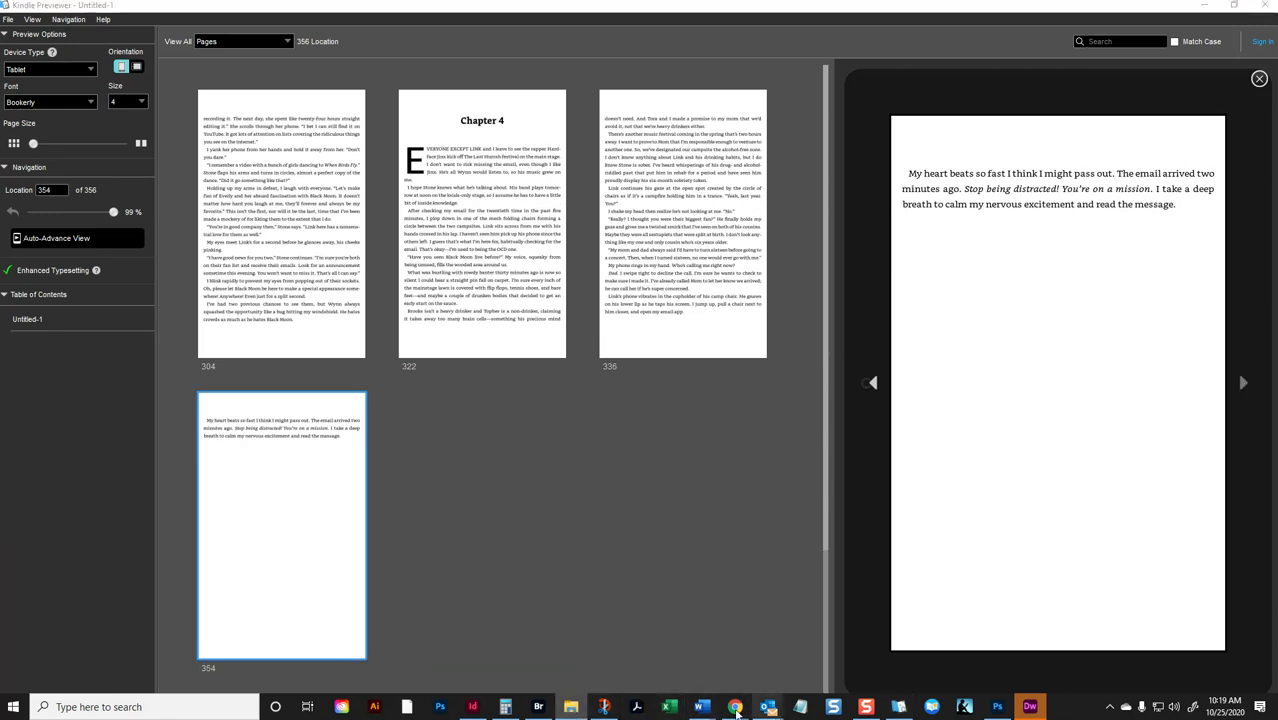
left_click(898, 707)
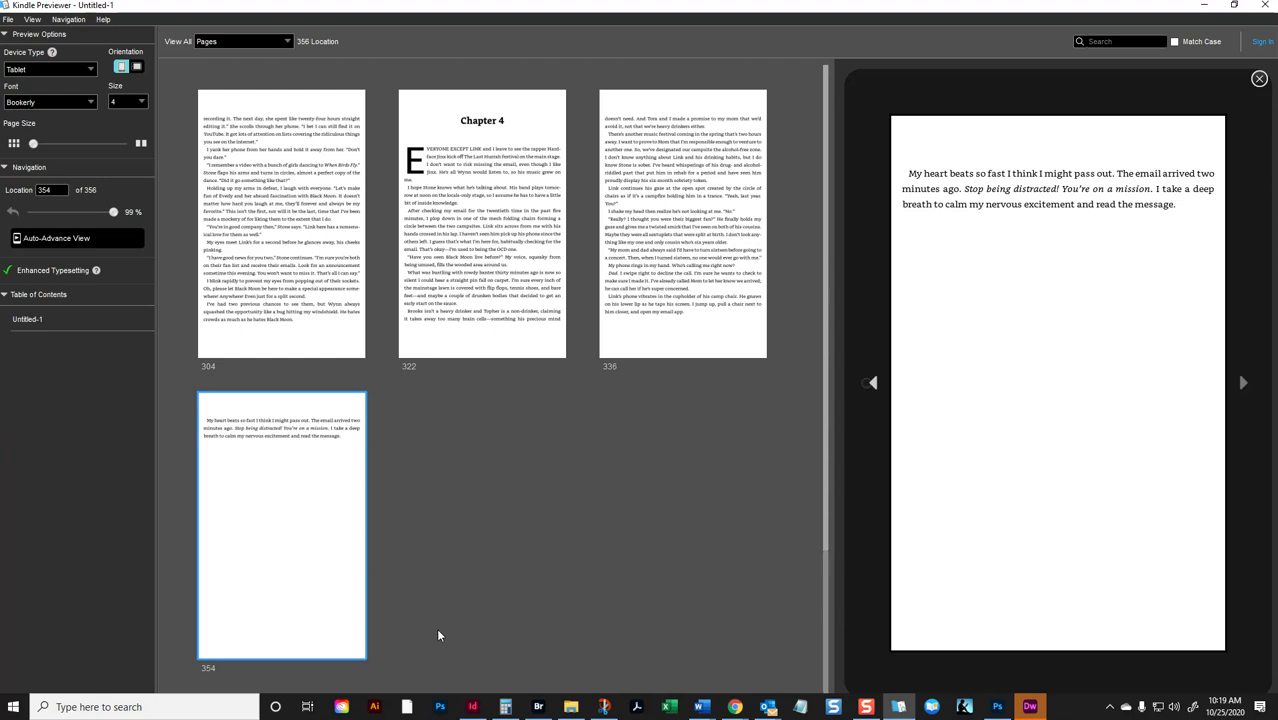
Switch to Dreamweaver, import the synced settings, and place the cursor in the author line of the book's title page
left_click(1030, 707)
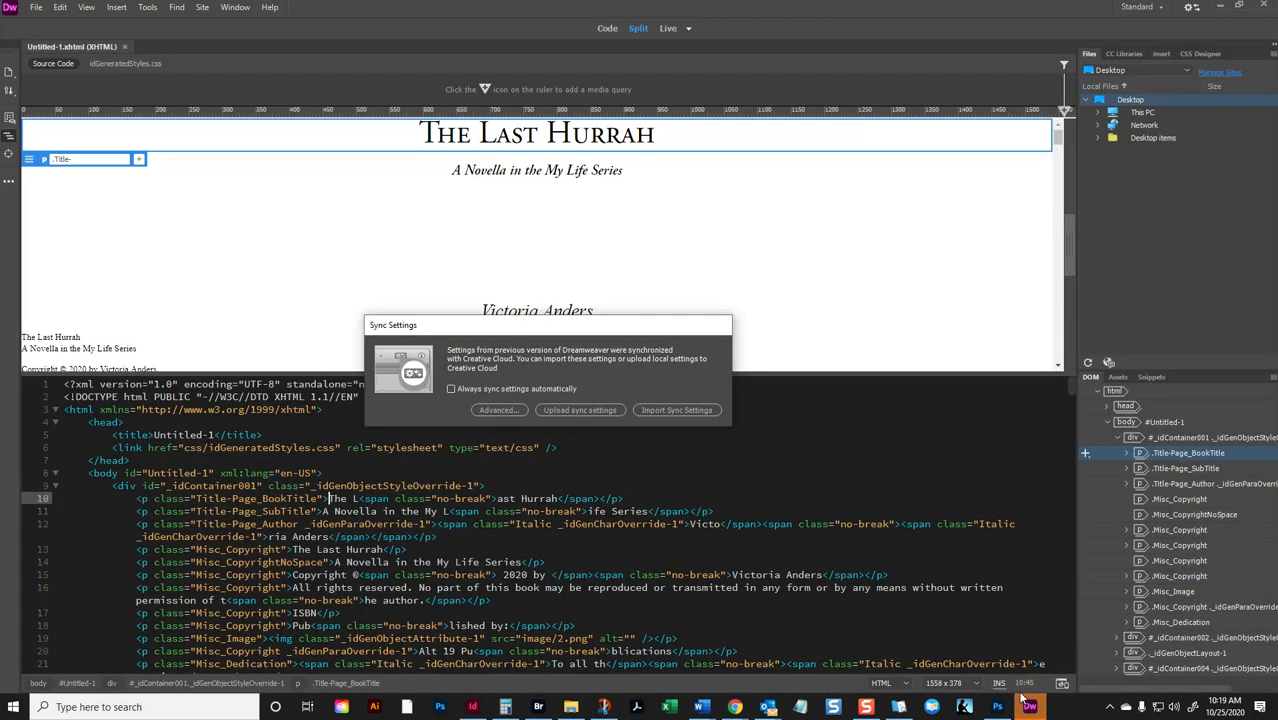
left_click(653, 418)
left_click(330, 250)
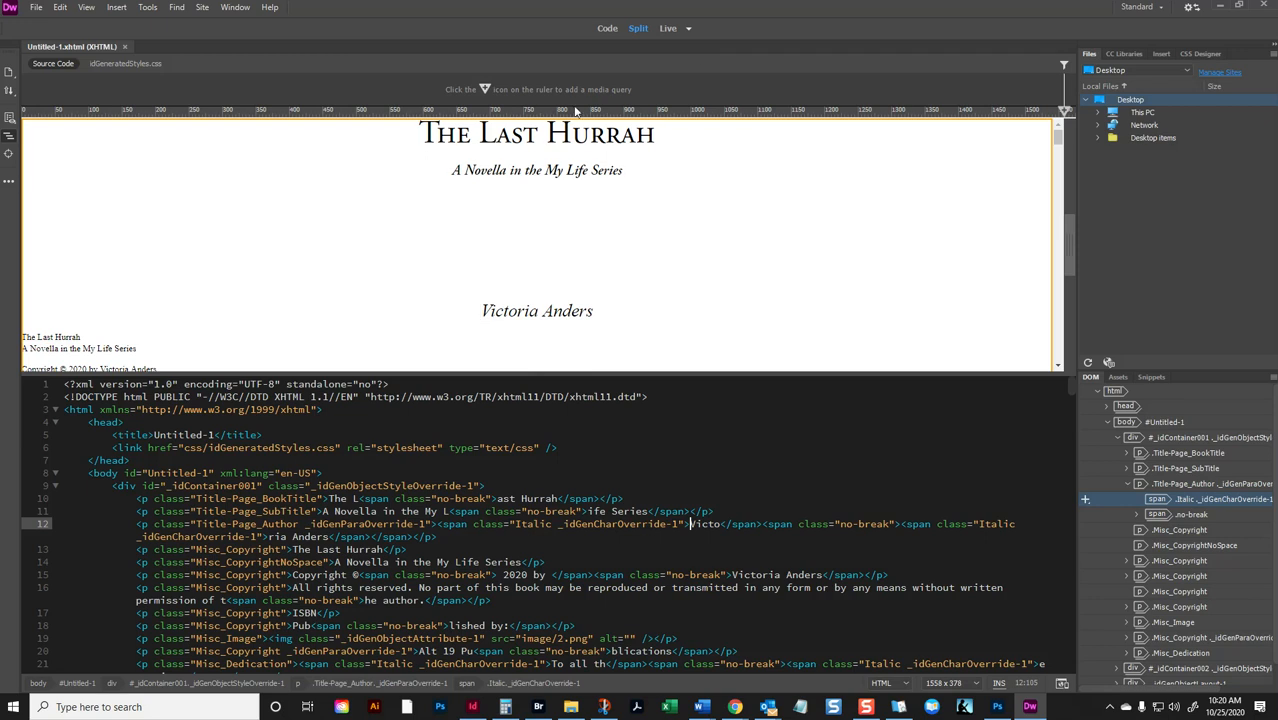
Examine the rendered Untitled-1.xhtml in the live view, from the title and copyright text through Chapter 4
scroll(540, 150, "down", 3)
scroll(542, 150, "up", 3)
scroll(191, 271, "down", 1)
left_click_drag(50, 270, 357, 271)
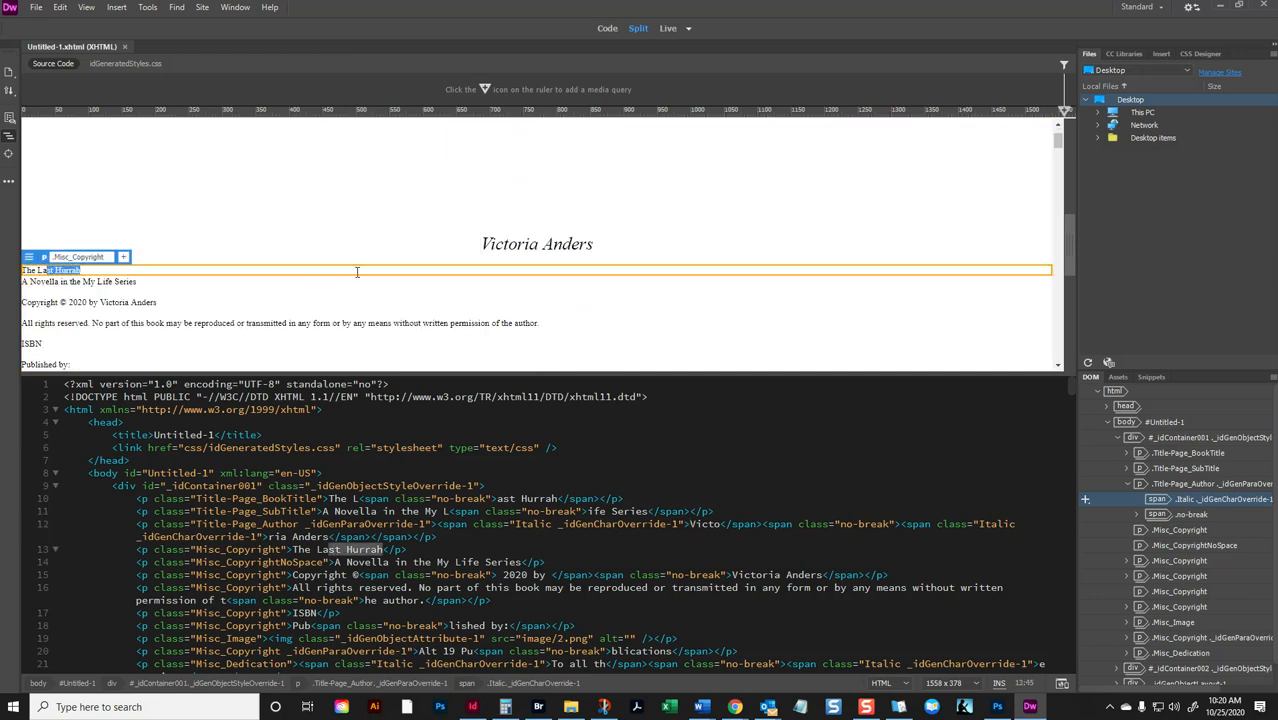
double_click(457, 249)
scroll(457, 249, "down", 3)
scroll(460, 249, "down", 15)
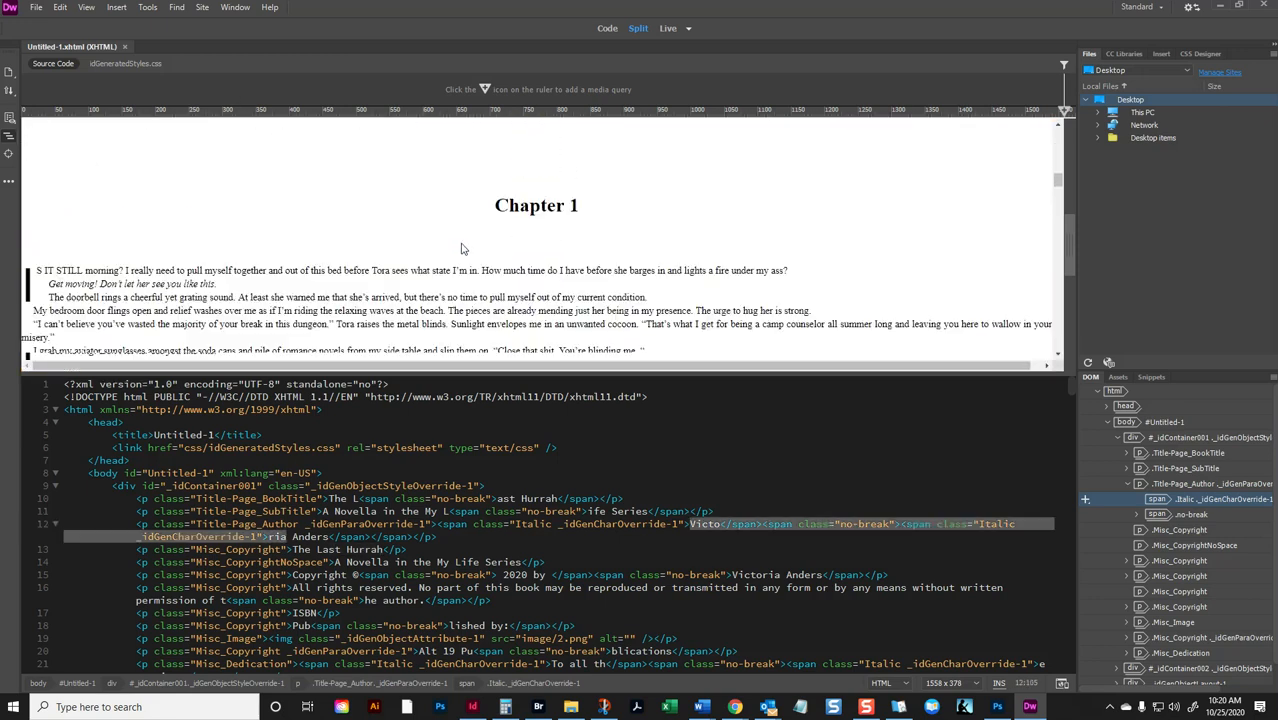
scroll(462, 248, "down", 15)
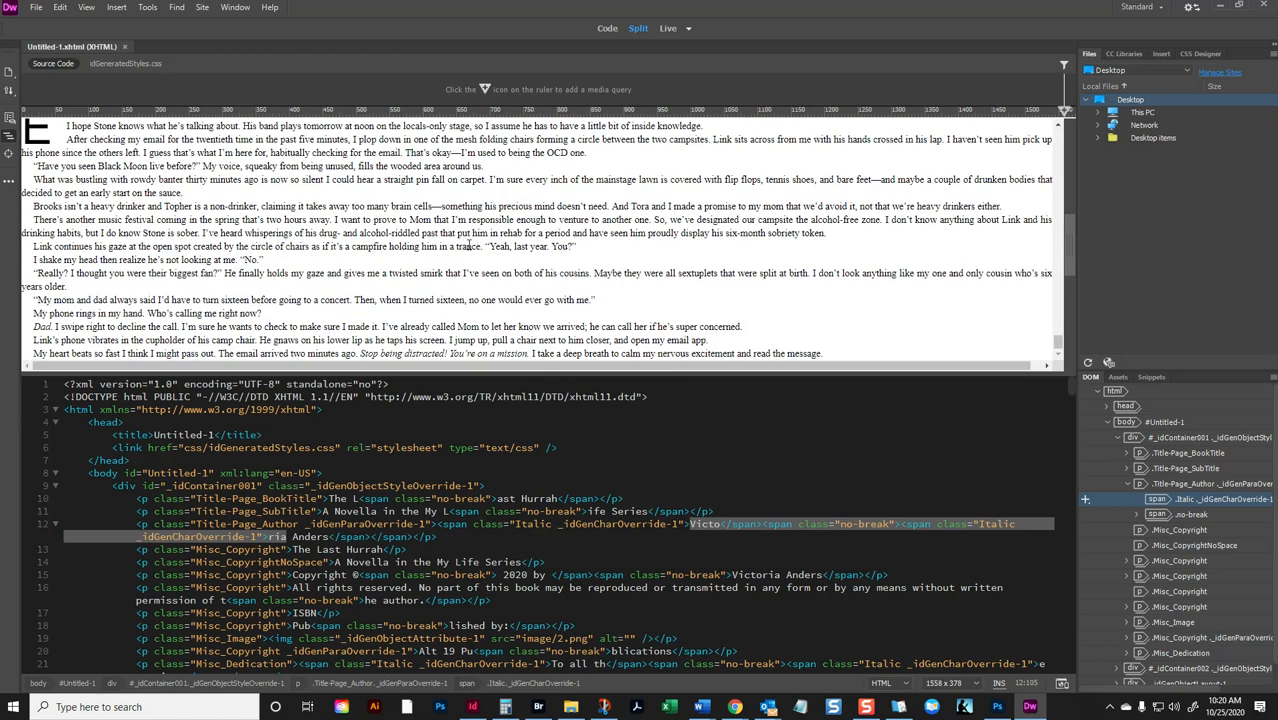
scroll(463, 244, "up", 5)
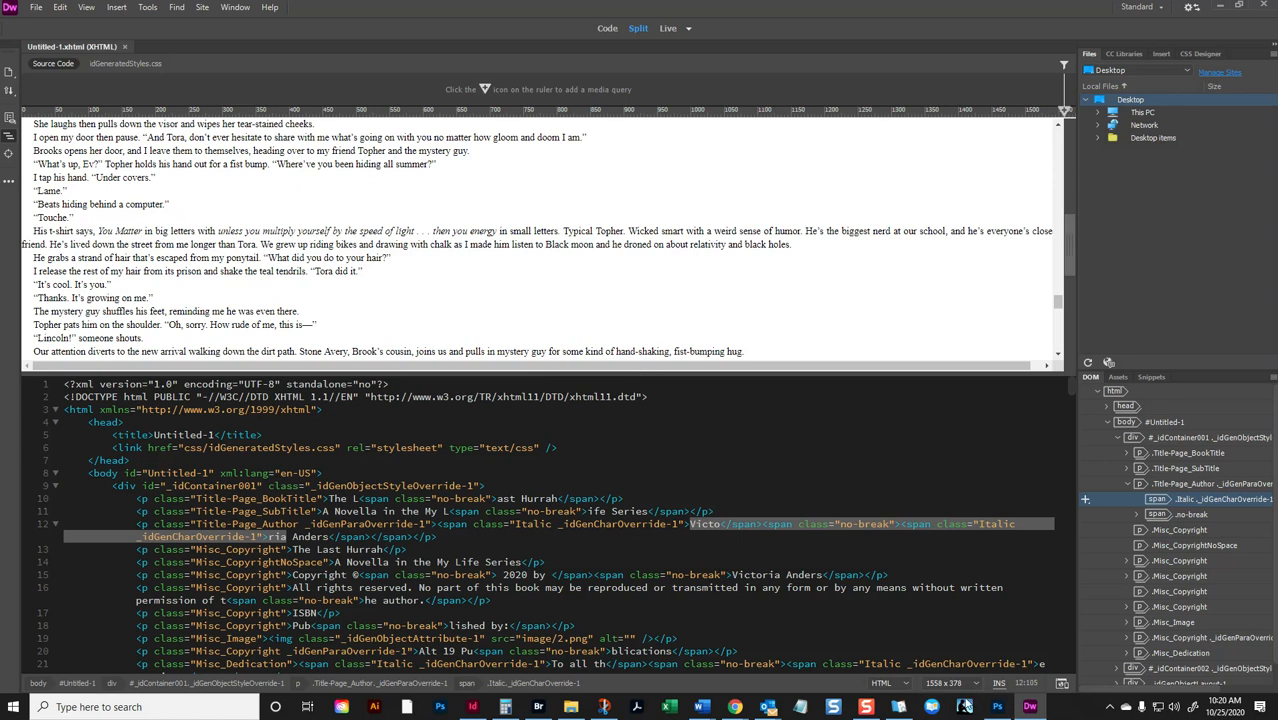
Switch to Kindle Previewer and page back to the last page of Chapter 2
left_click(899, 706)
left_click(872, 383)
left_click(872, 383)
left_click(872, 383)
left_click(872, 383)
left_click(872, 383)
left_click(872, 383)
left_click(872, 383)
left_click(872, 383)
left_click(872, 383)
left_click(872, 383)
left_click(872, 383)
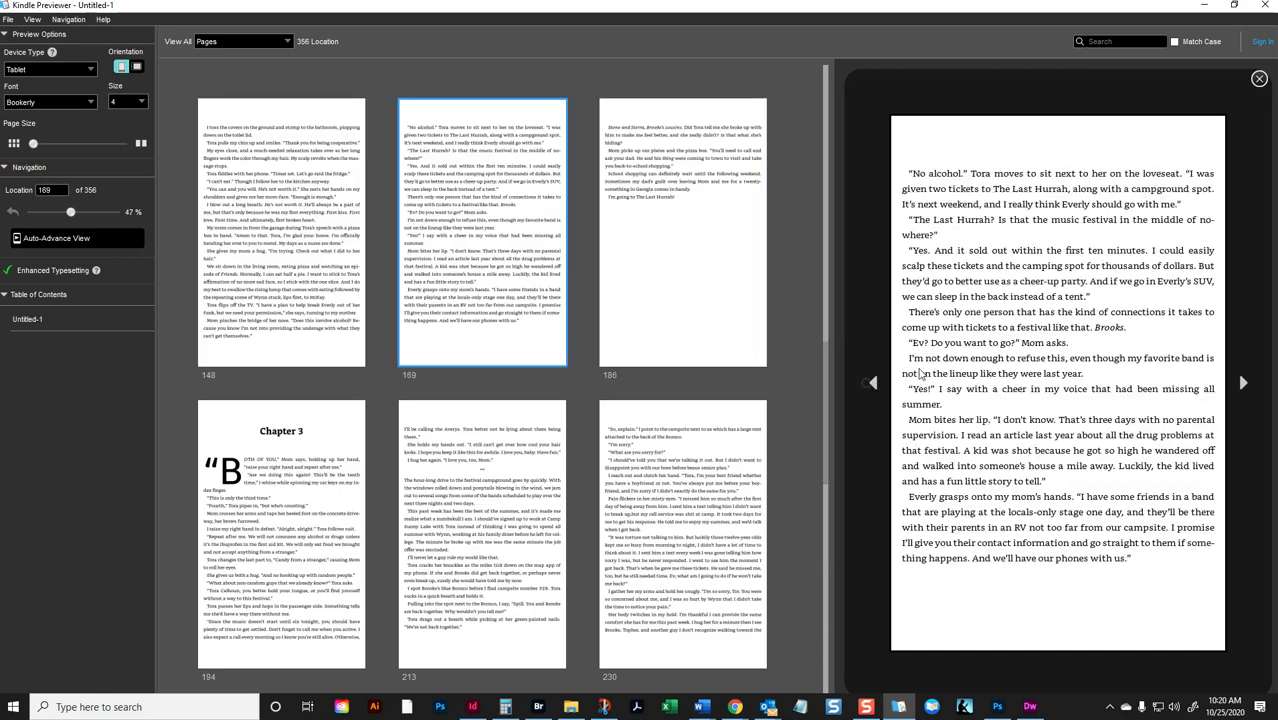
left_click(1243, 383)
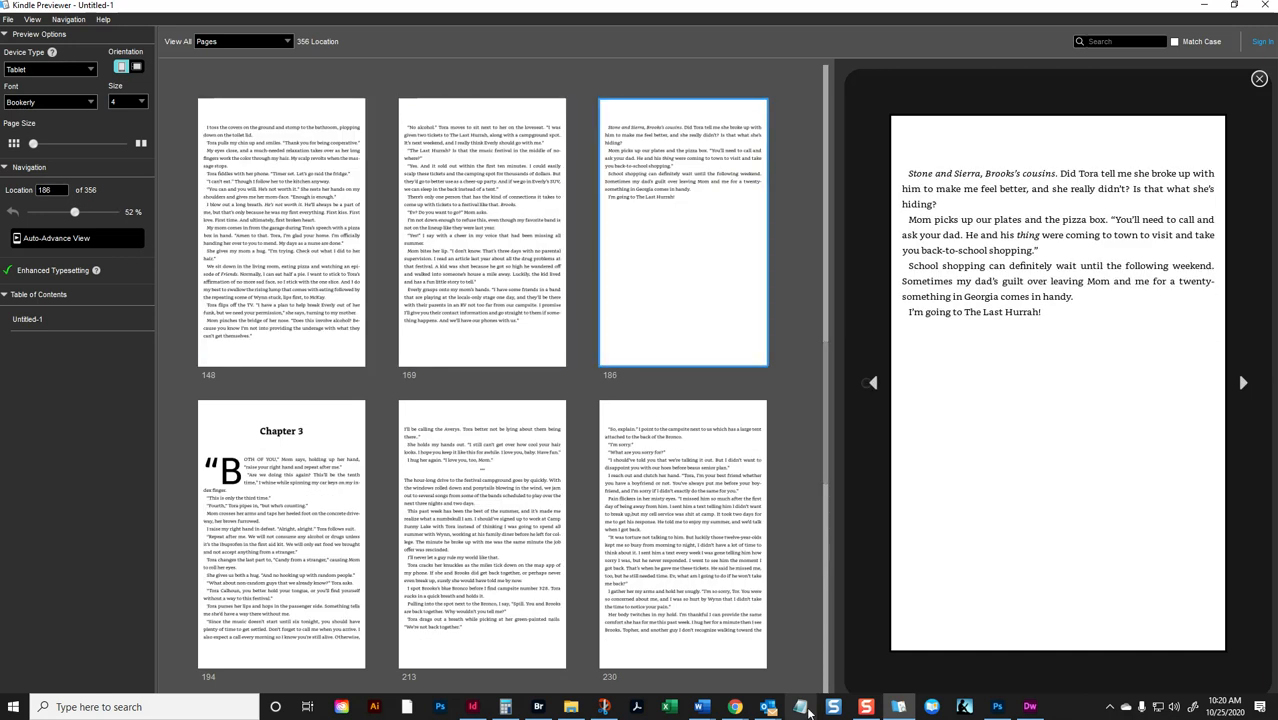
left_click(571, 709)
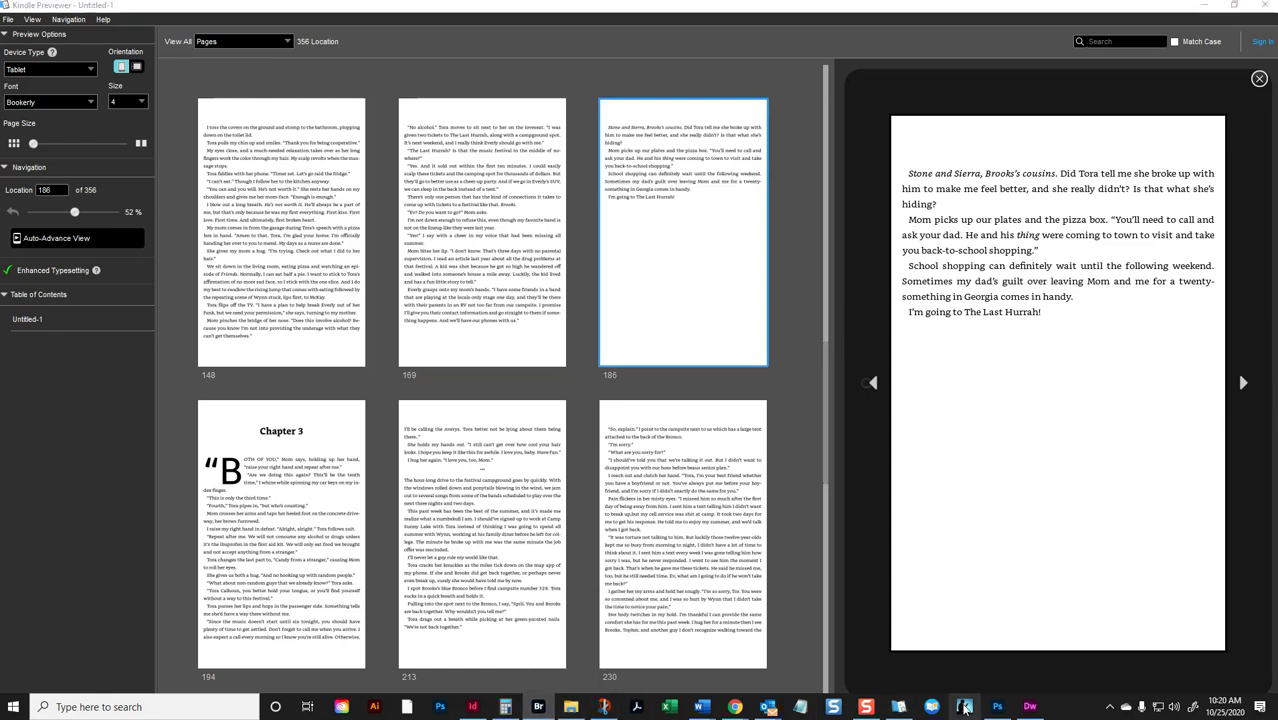
Return to Dreamweaver, show idGeneratedStyles.css, and select the page-break-after and page-break-before lines of the p.ChapterText rule
left_click(1030, 707)
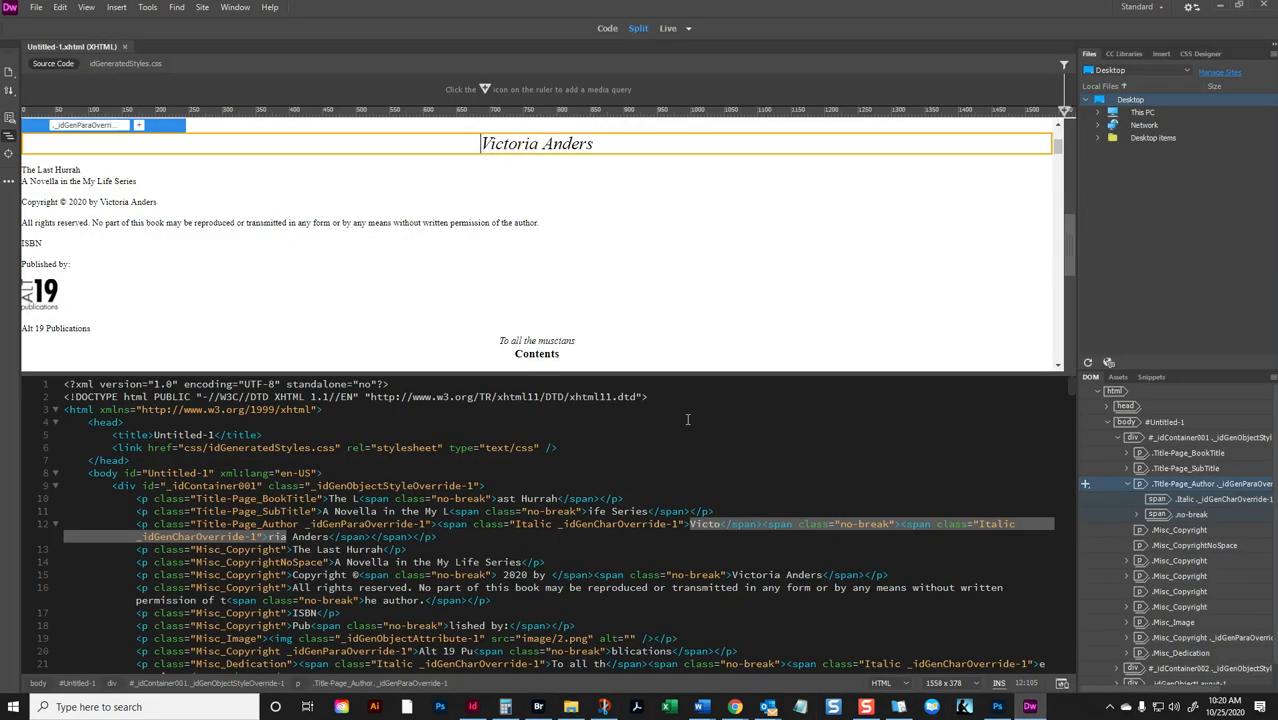
left_click(109, 66)
scroll(451, 265, "down", 1)
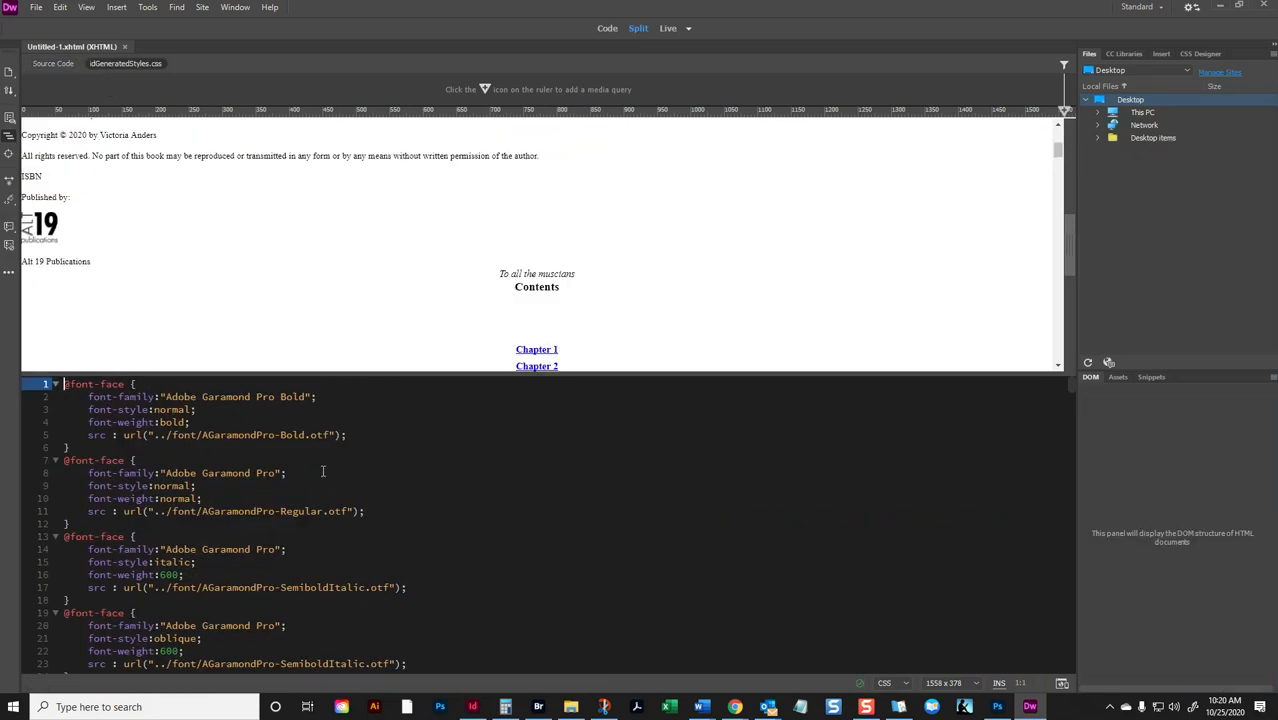
scroll(340, 470, "down", 15)
scroll(352, 459, "down", 10)
scroll(352, 459, "up", 3)
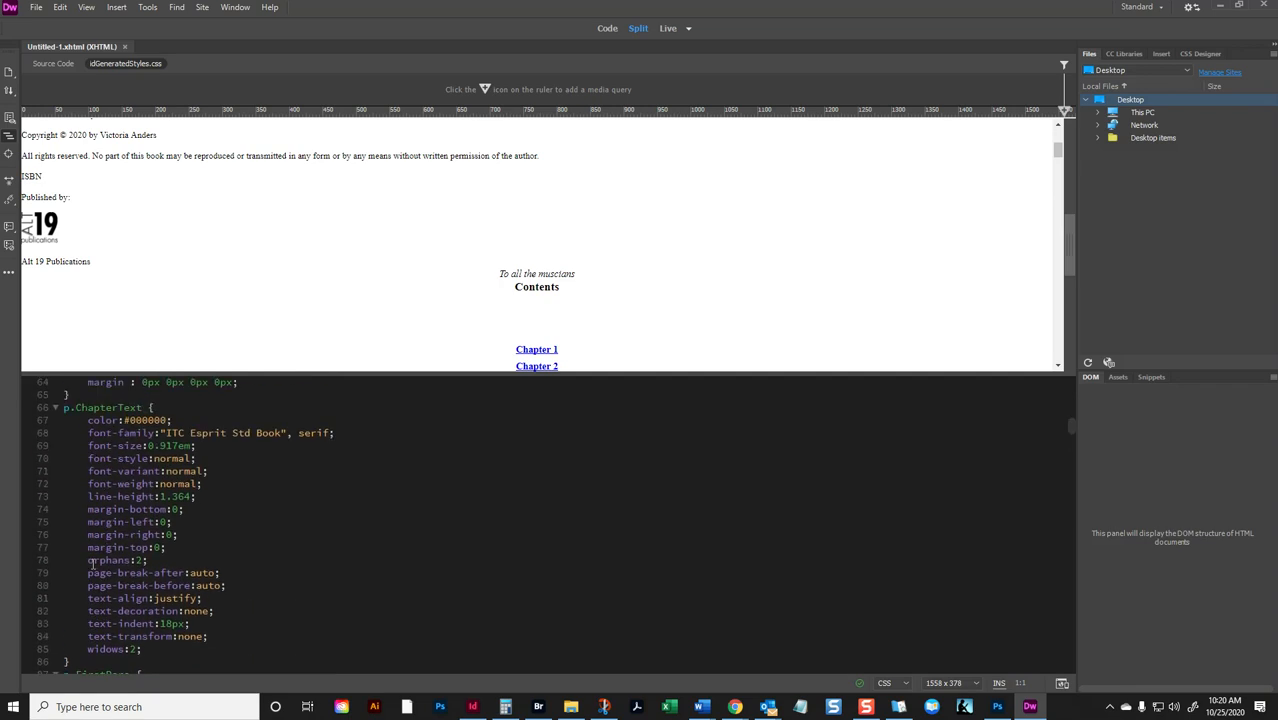
left_click_drag(43, 573, 40, 602)
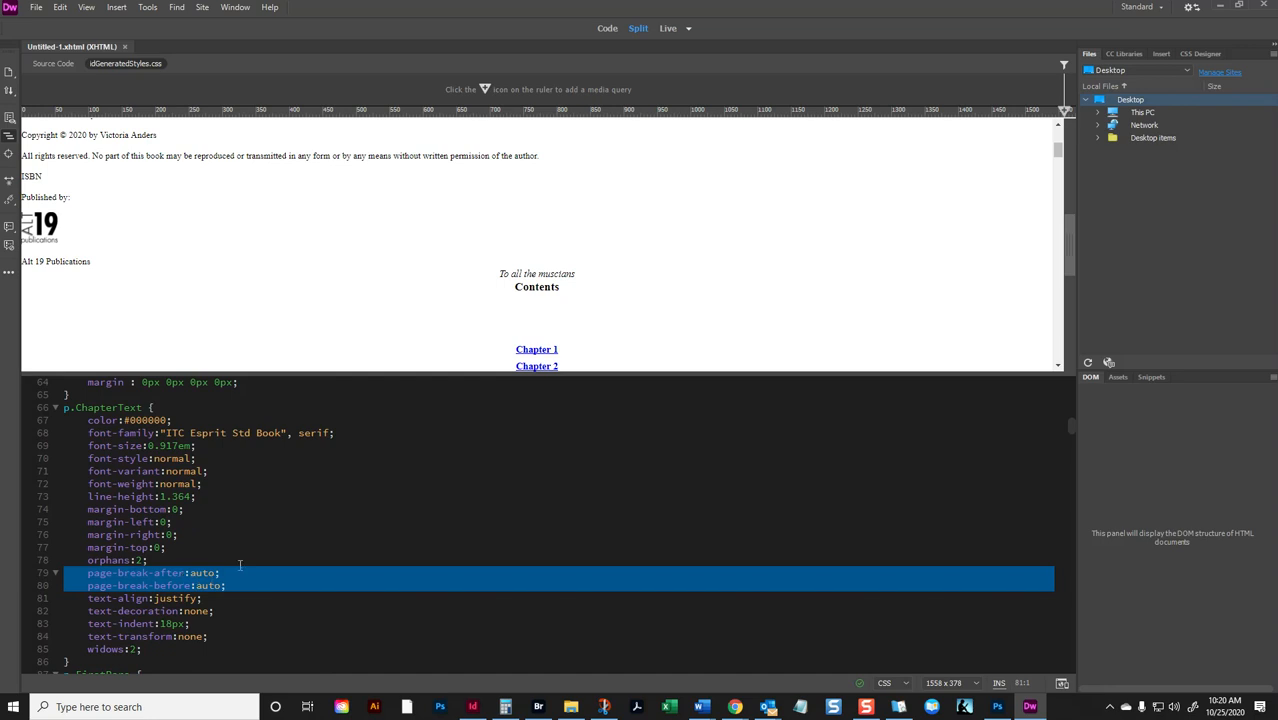
Examine the page-break properties in the p.FirstPara, p.FirstParaDropCap and p.Headings_ChapterTitle rules
scroll(229, 573, "down", 7)
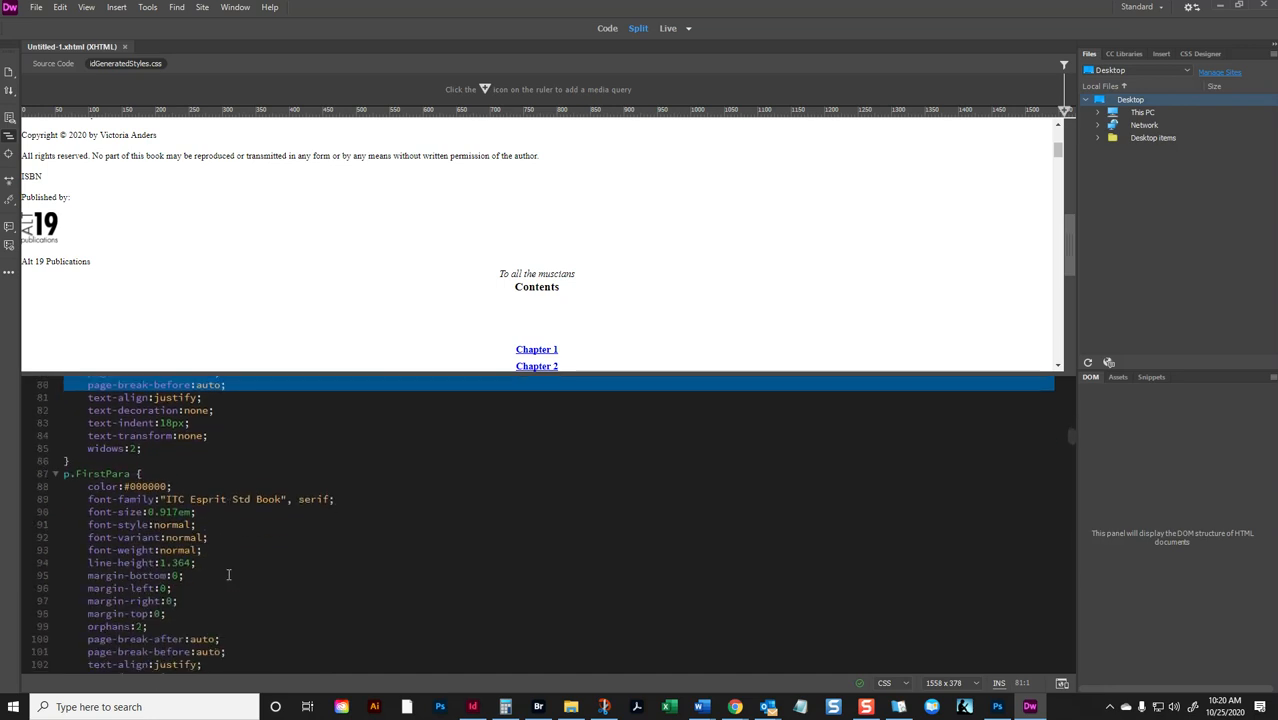
scroll(229, 573, "down", 4)
scroll(235, 590, "up", 5)
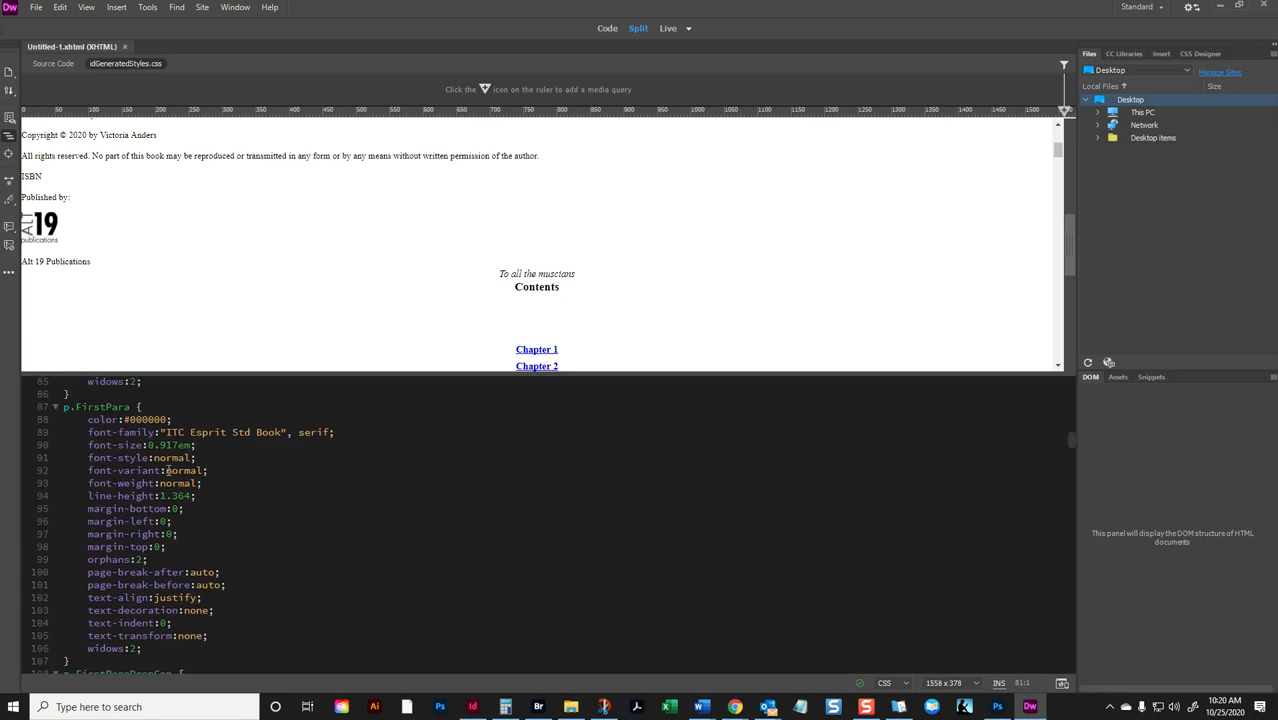
scroll(224, 585, "down", 3)
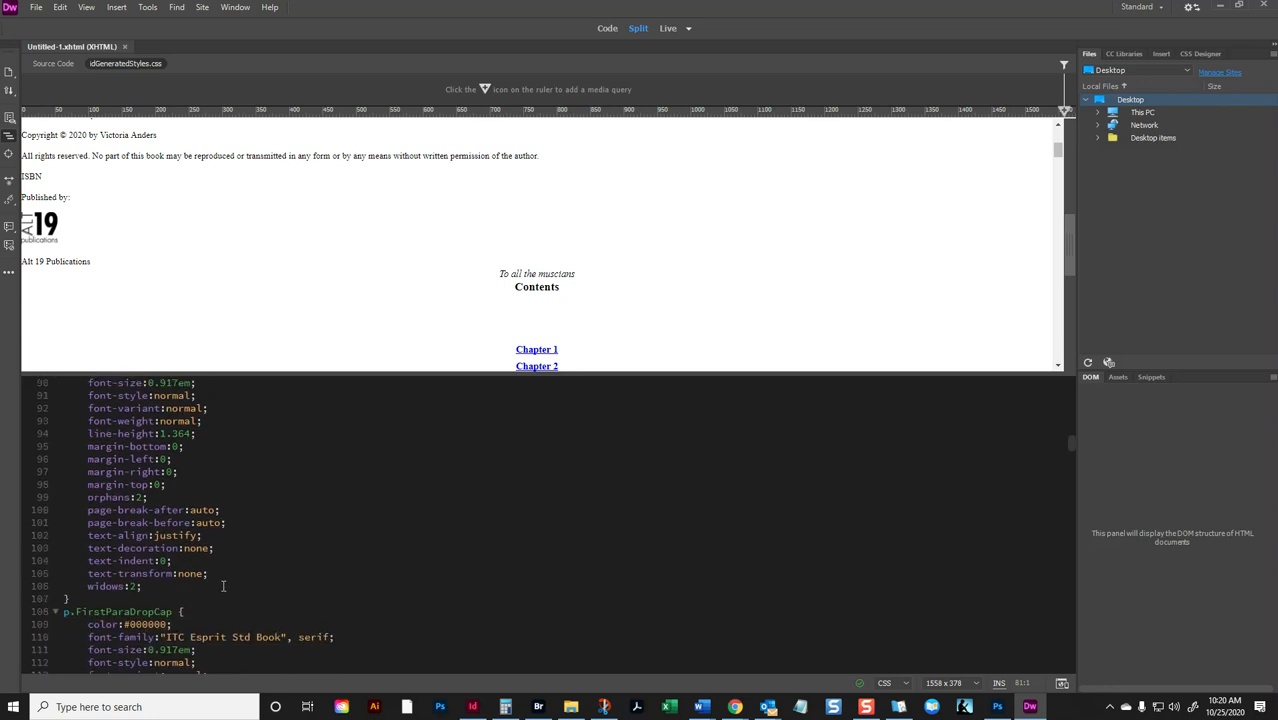
scroll(224, 585, "down", 3)
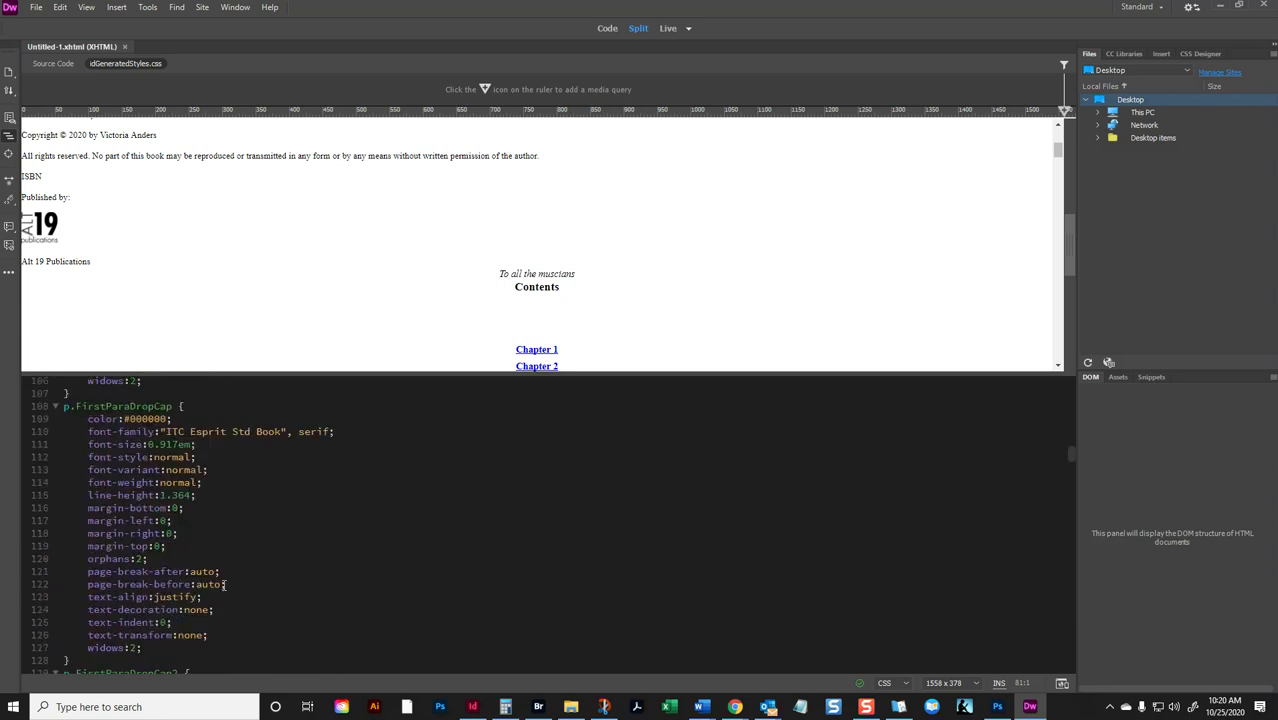
scroll(226, 585, "down", 6)
scroll(229, 583, "down", 8)
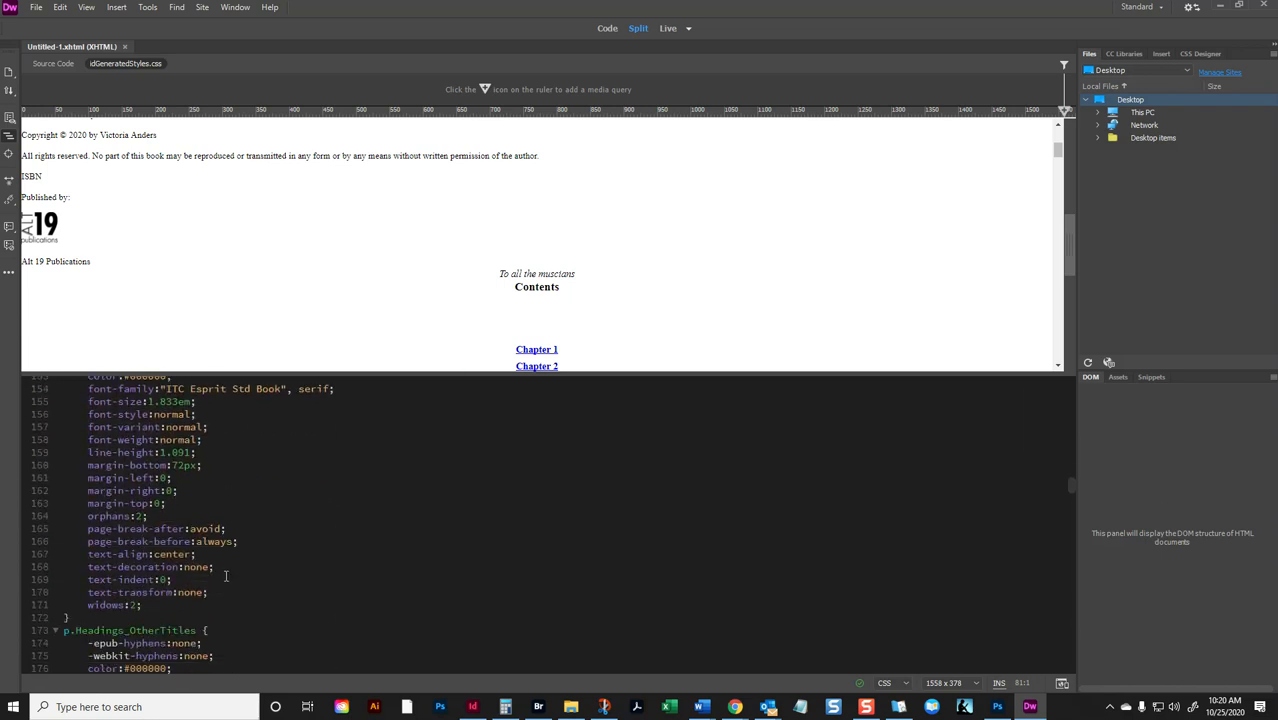
Select both page-break lines of the p.Headings_ChapterTitle rule, and narrow the selection to page-break-before:always
left_click(40, 529)
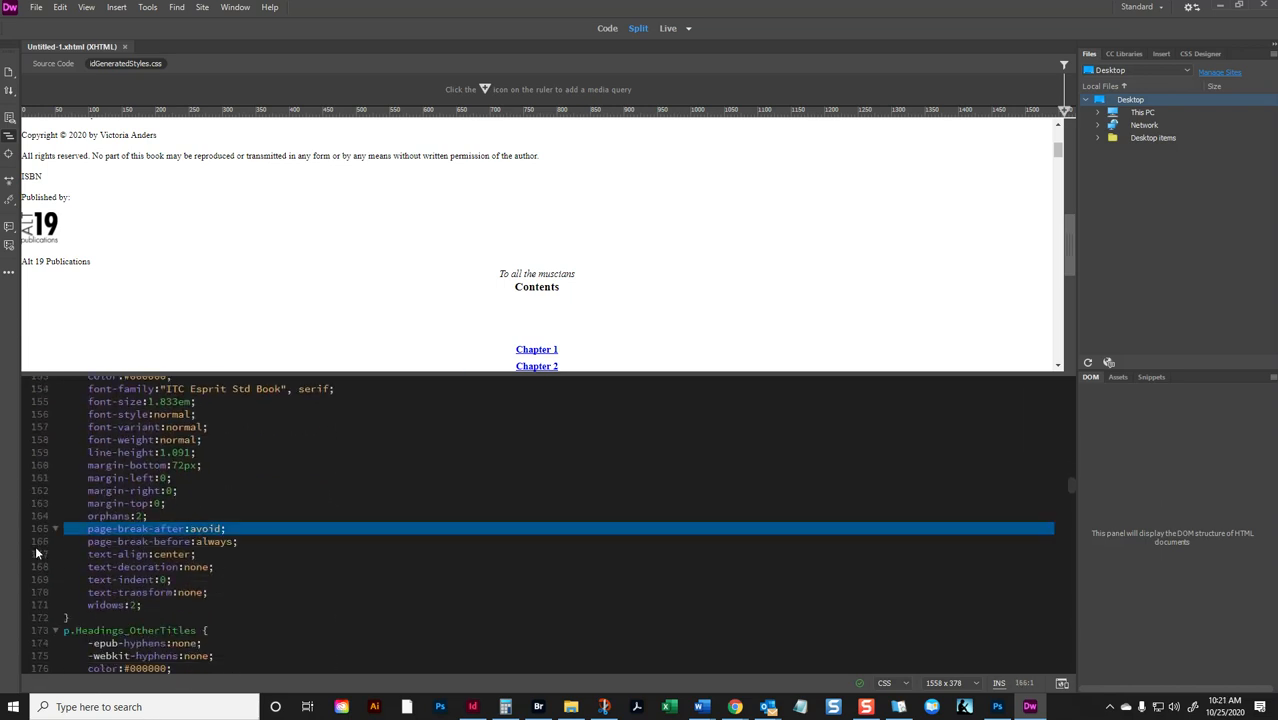
left_click(36, 548, "shift")
scroll(260, 513, "up", 2)
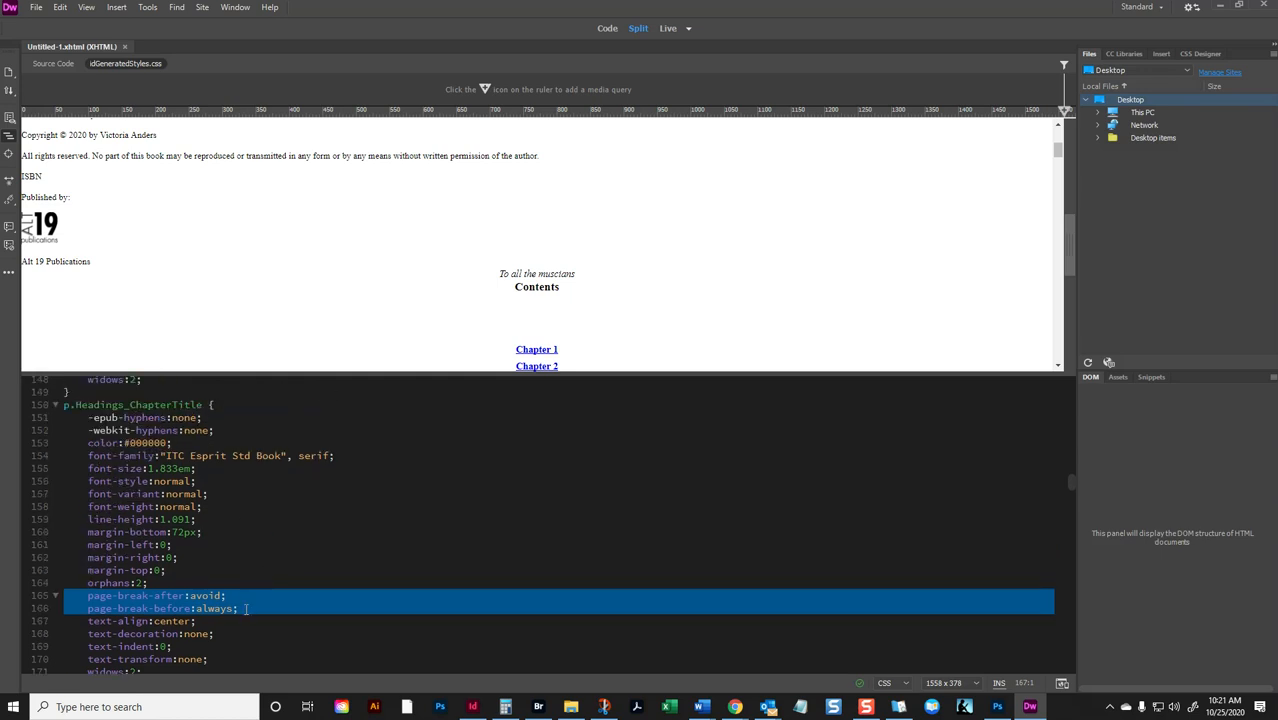
left_click_drag(238, 608, 88, 609)
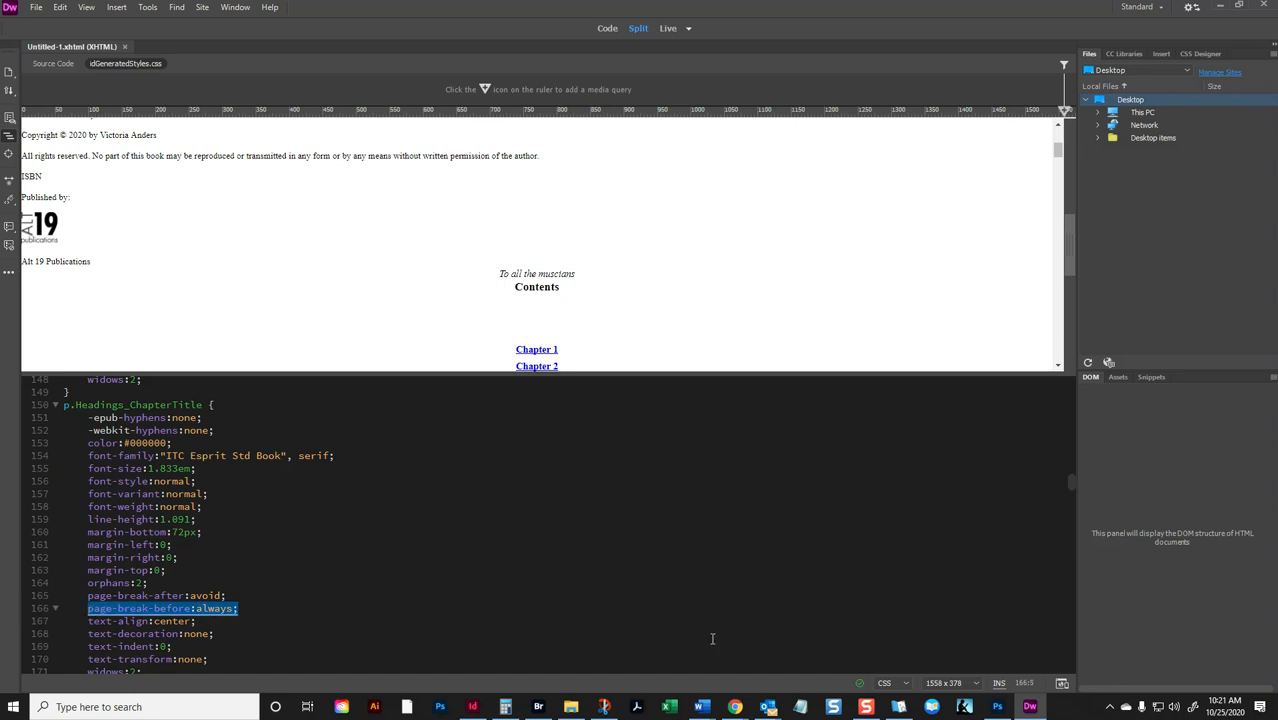
Compare the Chapter 2 ending in Kindle Previewer with the p.Headings_ChapterTitle page-break lines in Dreamweaver, and view Chapter 1 in the live view
left_click(902, 707)
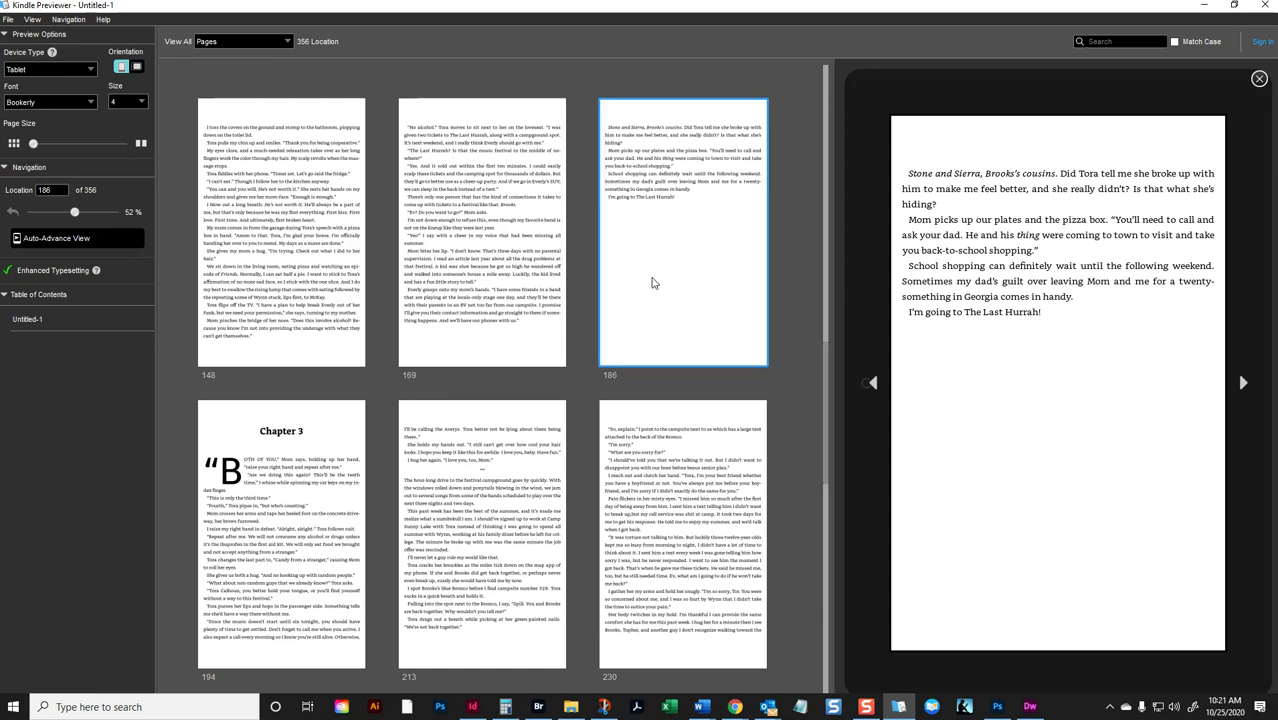
left_click(1030, 707)
mouse_move(40, 614)
left_mouse_down()
mouse_move(32, 601)
mouse_move(37, 620)
left_mouse_up()
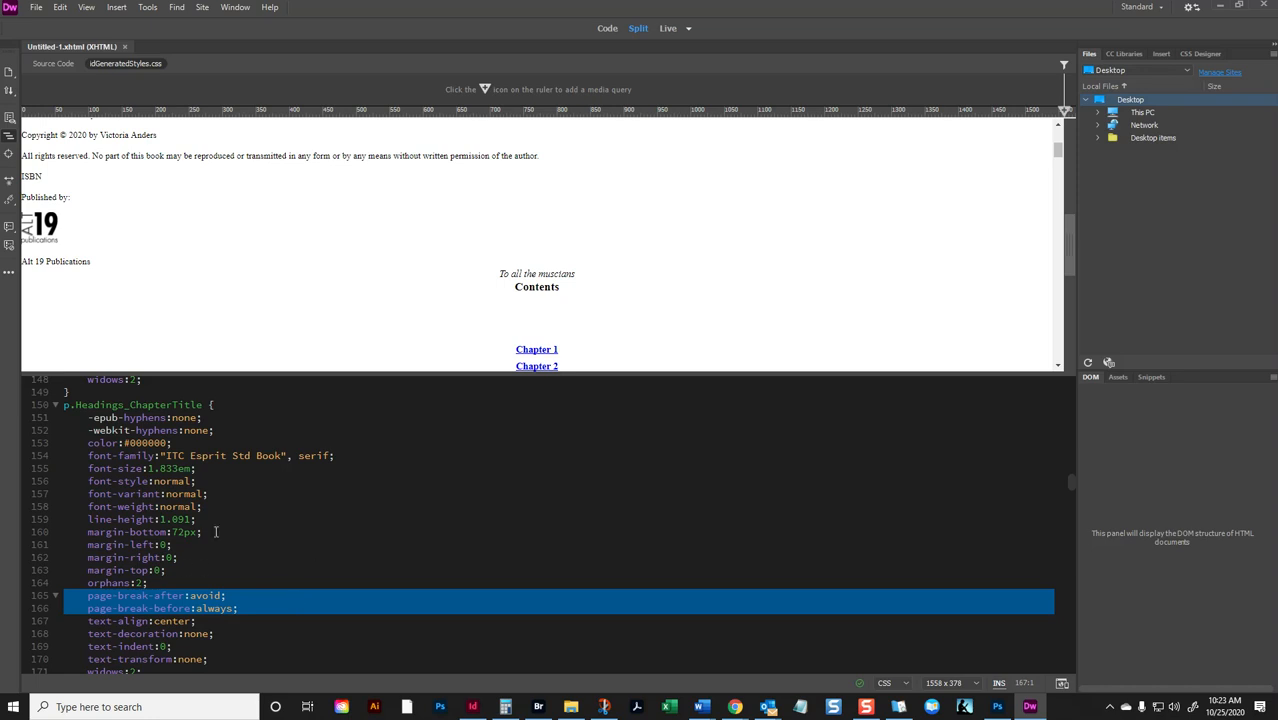
scroll(434, 297, "down", 5)
scroll(438, 290, "down", 5)
scroll(552, 232, "up", 4)
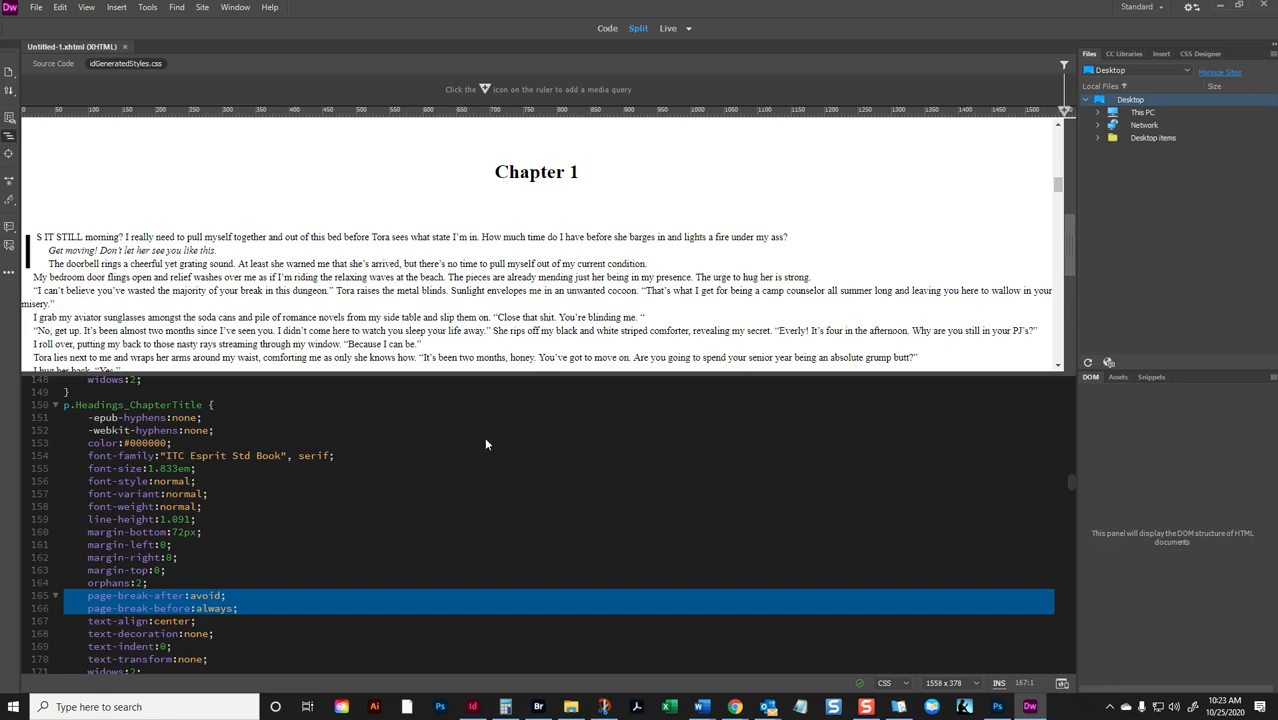
Switch to InDesign, place the text cursor in the Chapter 1 heading, and check which paragraph style it uses
left_click(472, 706)
scroll(670, 471, "down", 10)
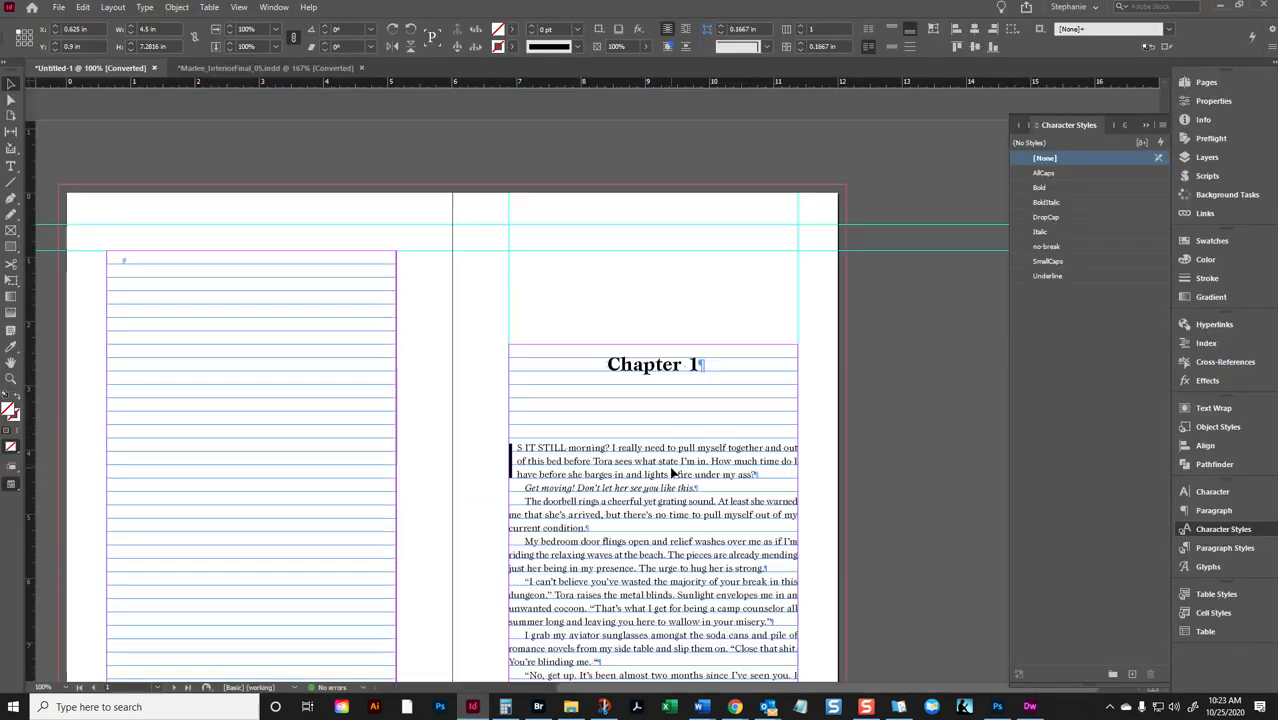
double_click(637, 452)
left_click(653, 316)
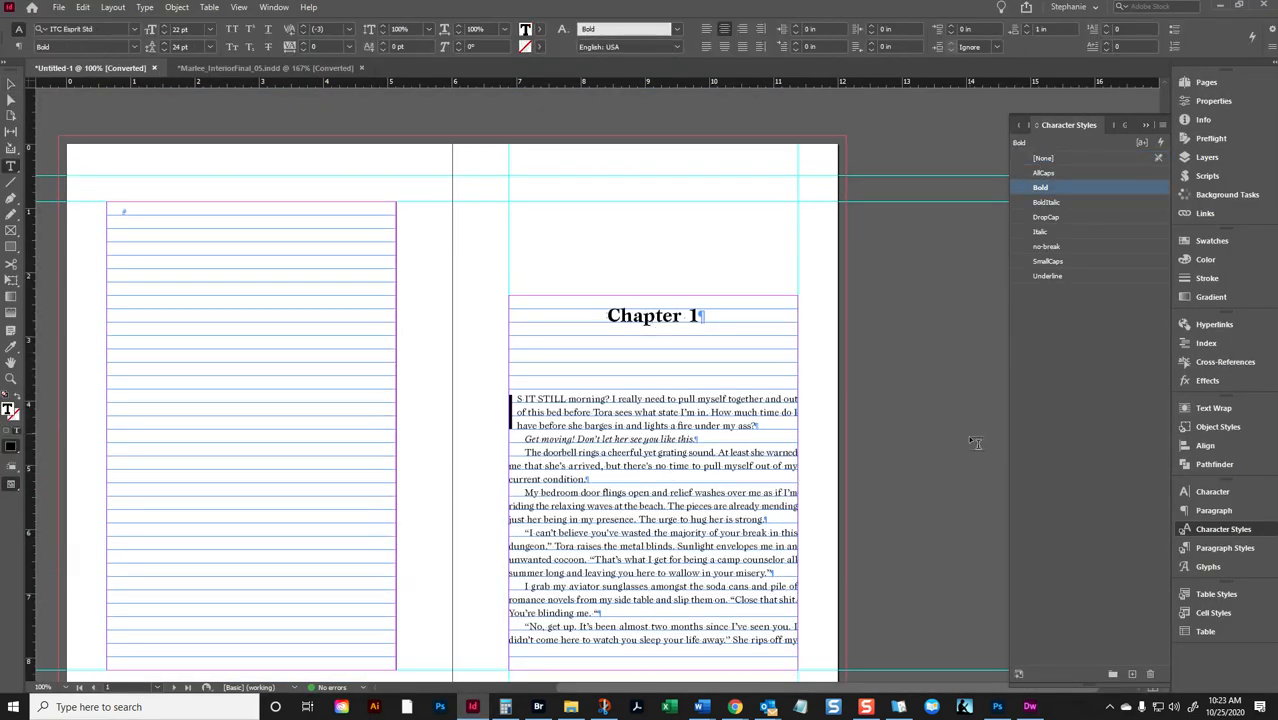
left_click(1214, 548)
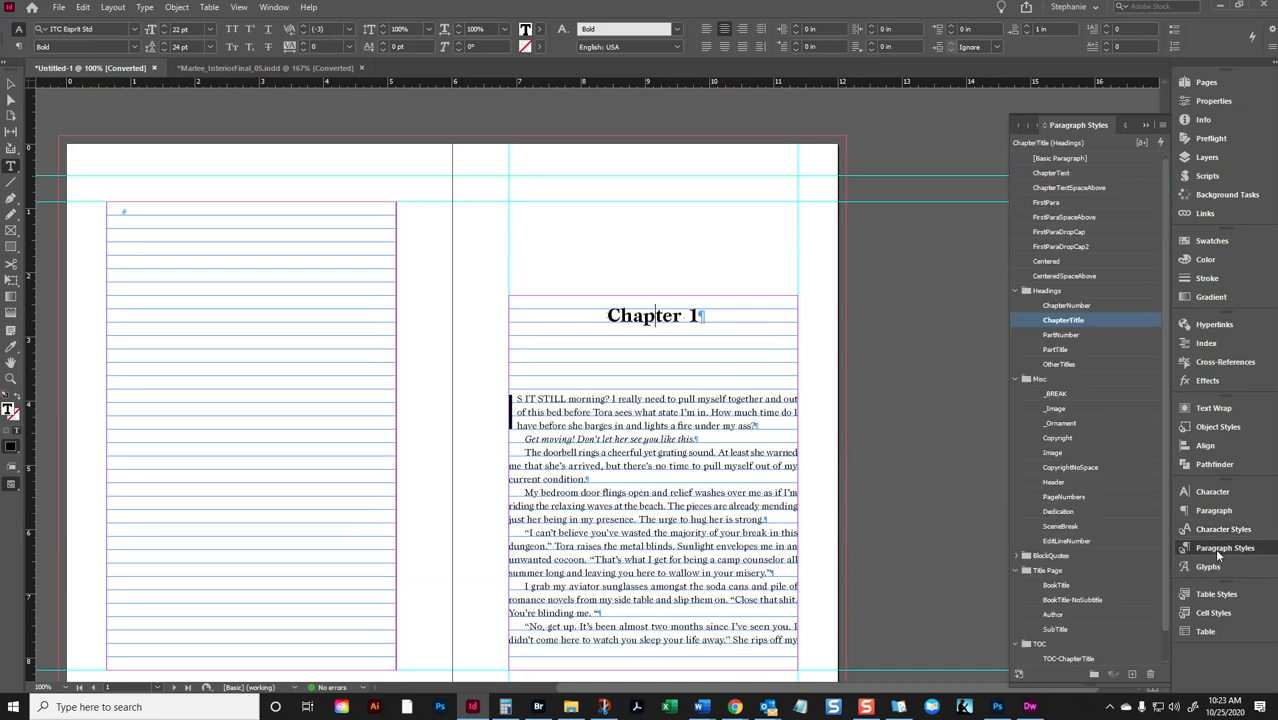
left_click(755, 364)
left_click(727, 317)
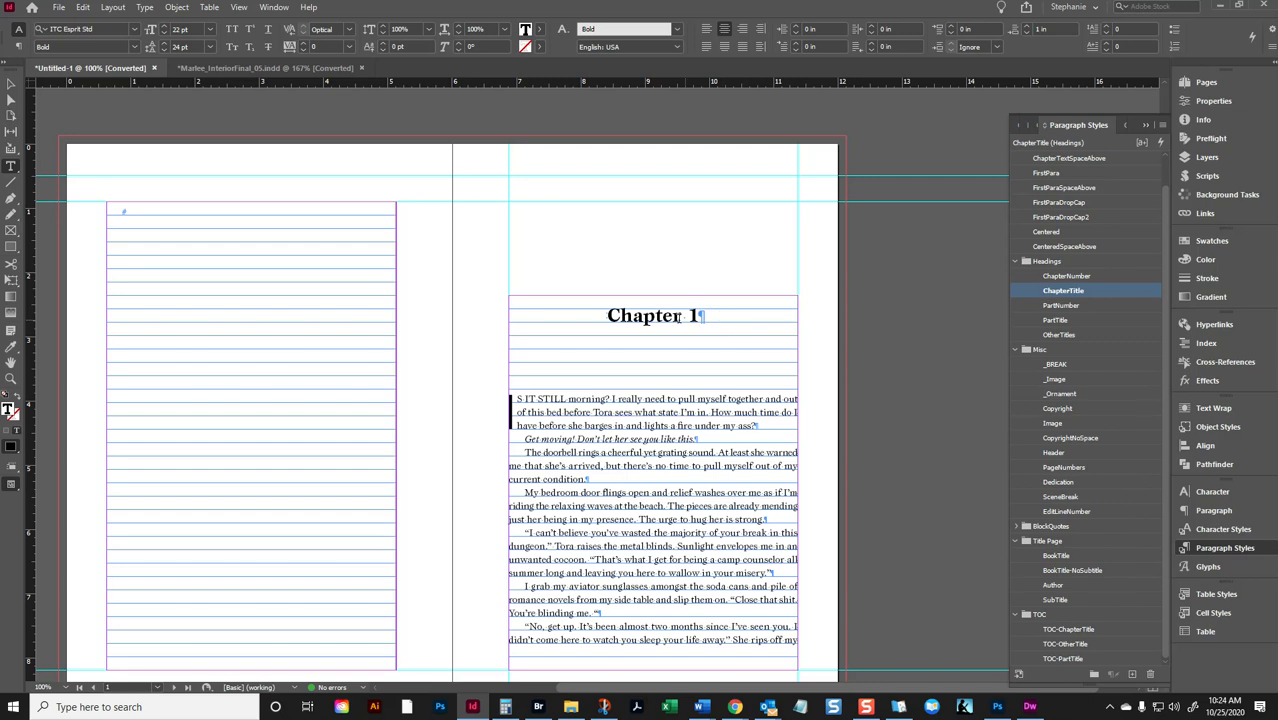
Select the Chapter 1 heading text, and place the cursor in a body paragraph below to check its paragraph style
left_click_drag(572, 317, 760, 321)
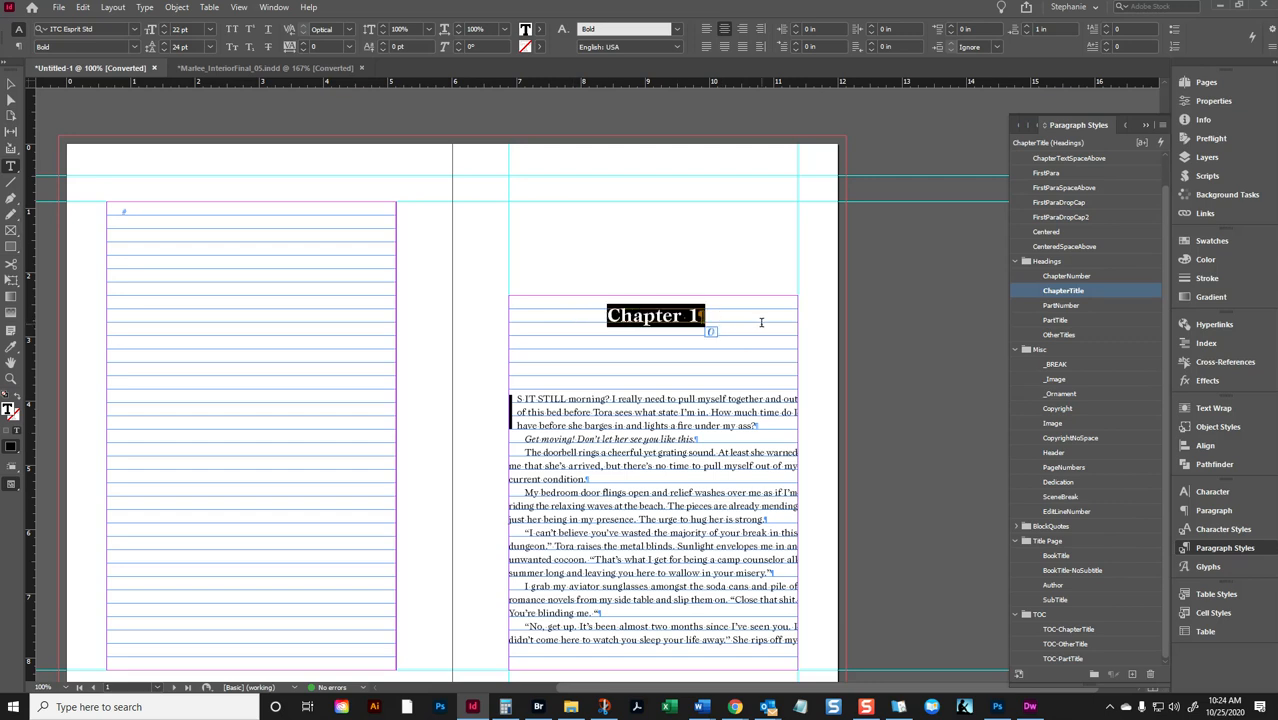
left_click(762, 321)
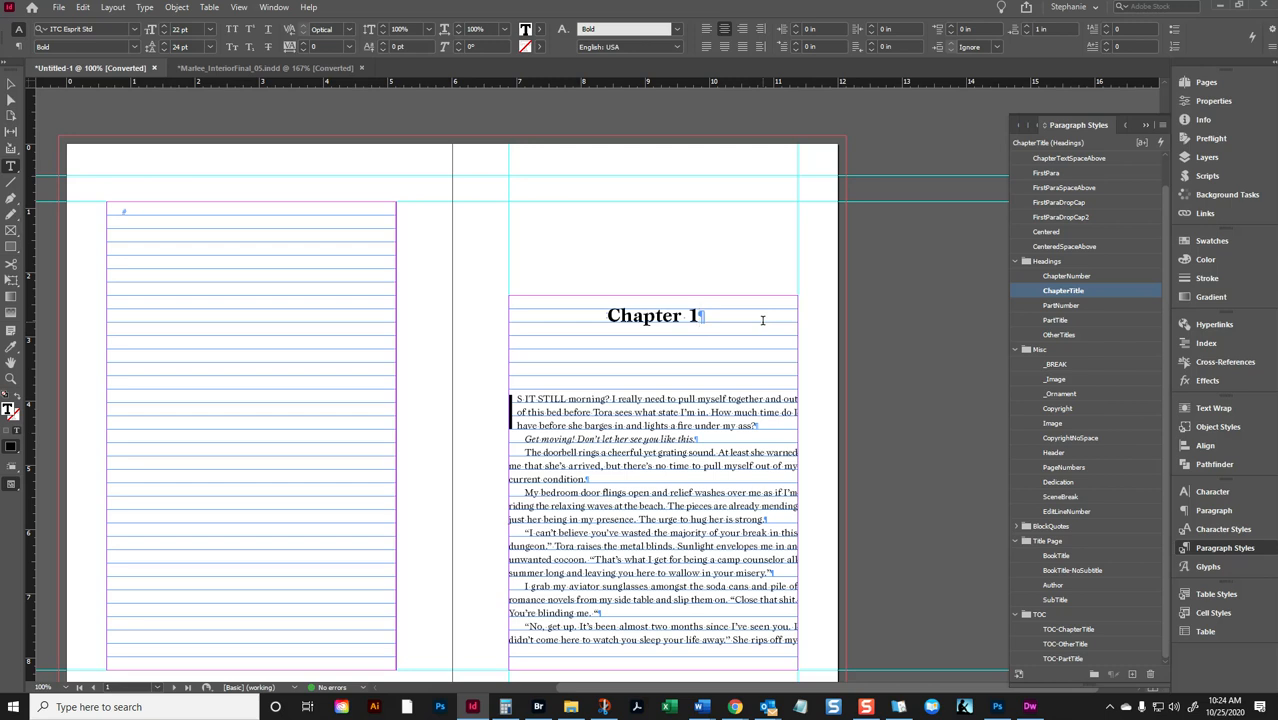
mouse_move(571, 706)
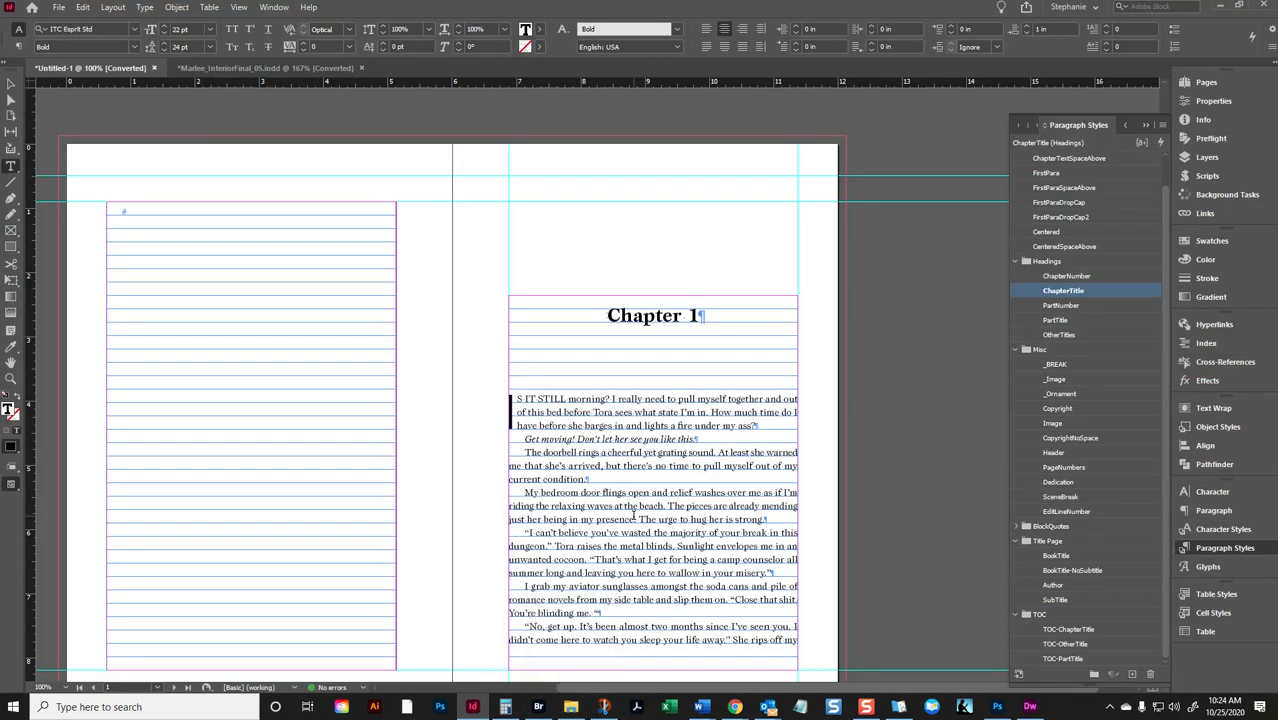
left_click(635, 517)
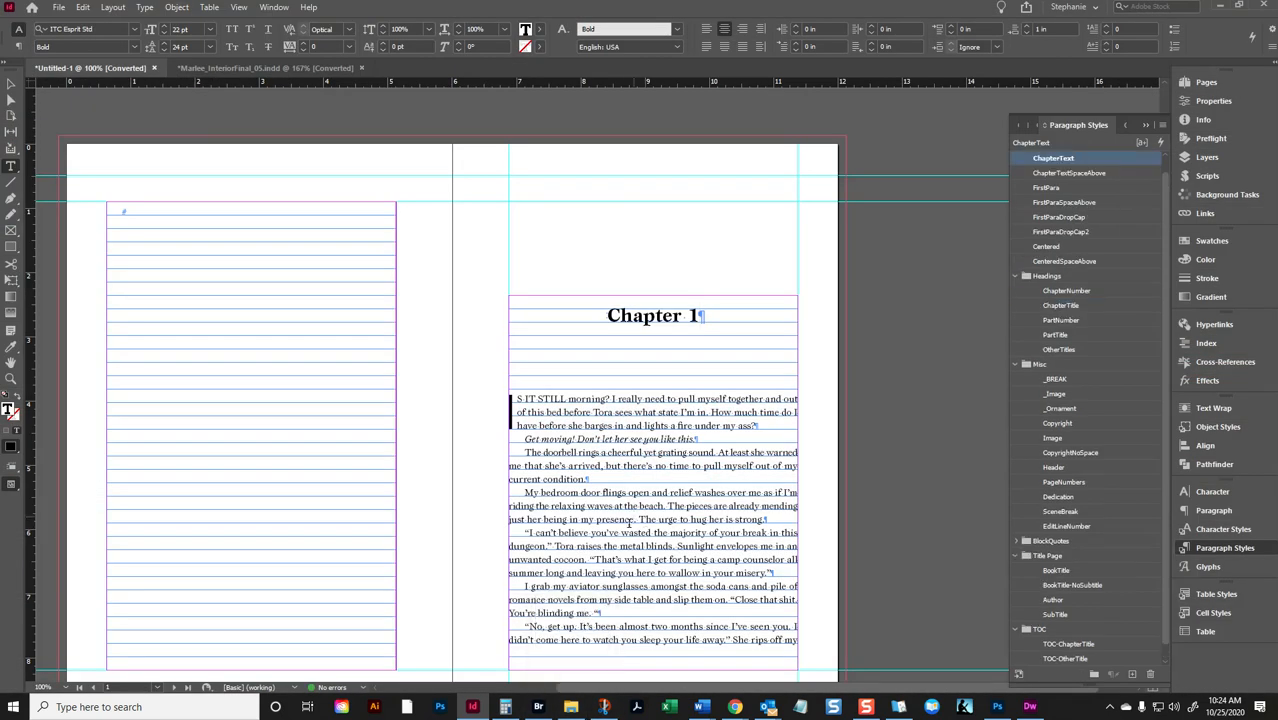
Return to Dreamweaver, select the p.Headings_ChapterTitle page-break lines again, and view the Contents links in the live view
left_click(1029, 707)
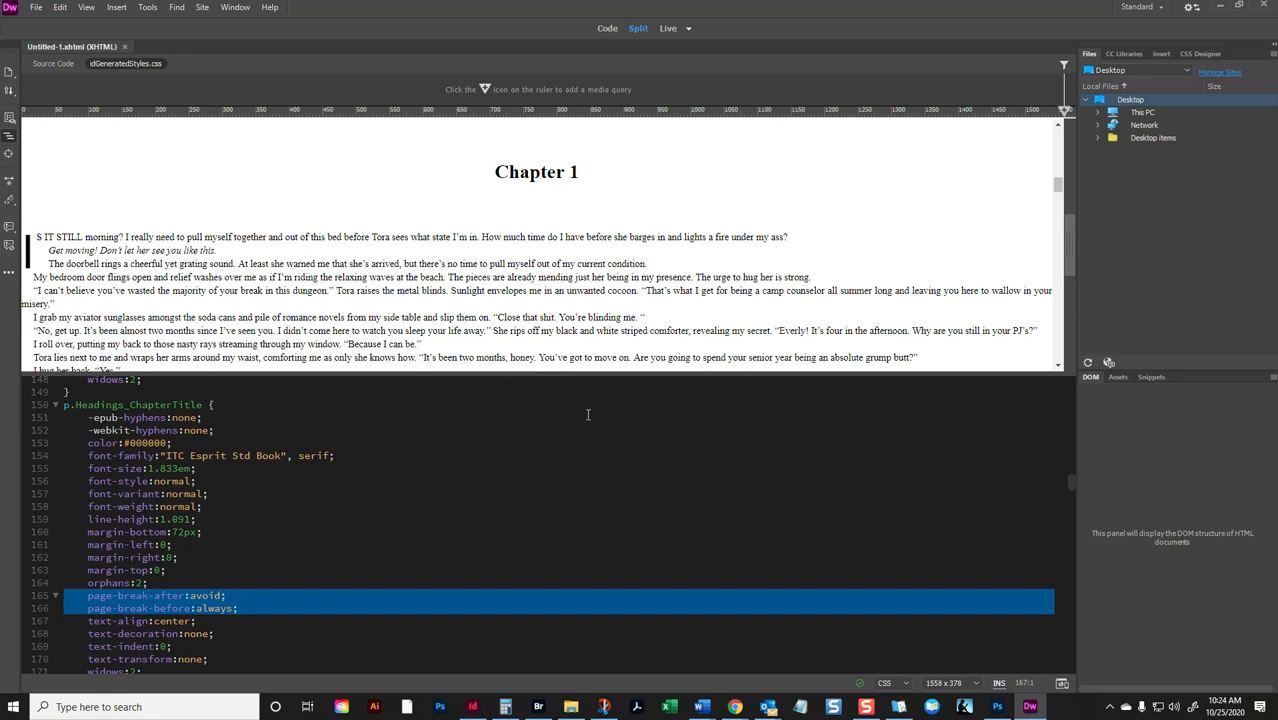
scroll(590, 407, "down", 3)
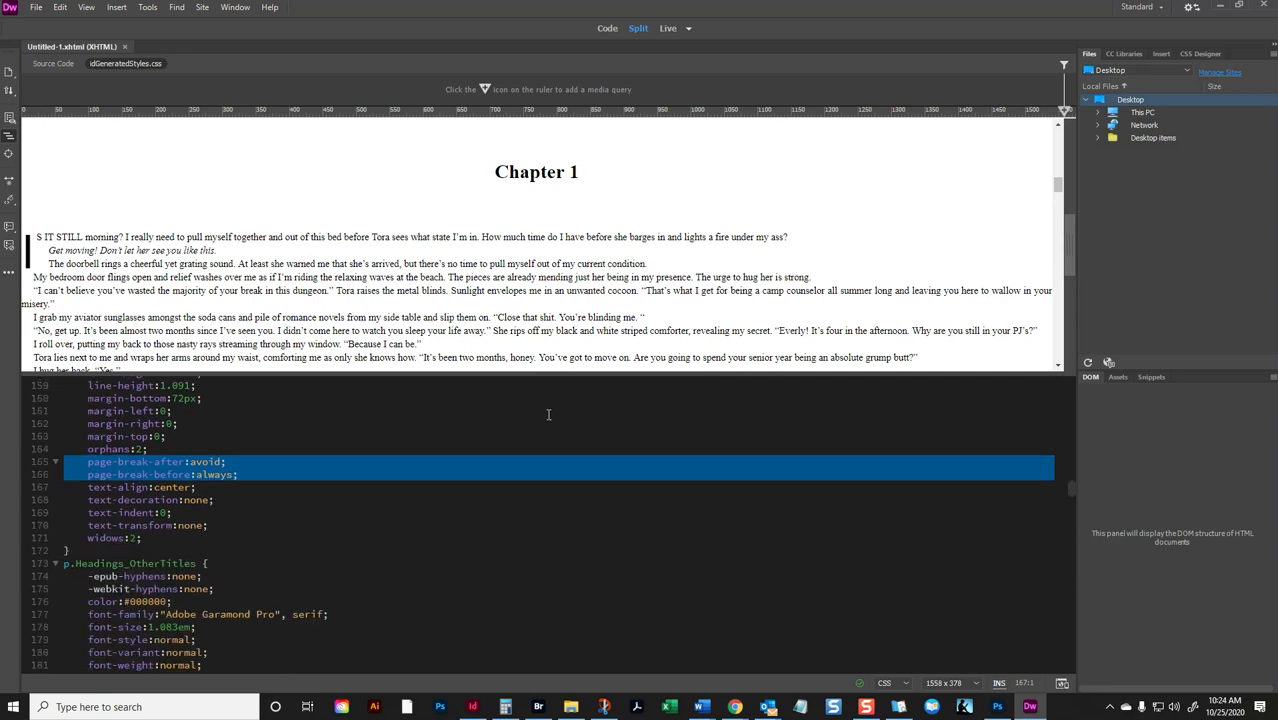
left_click(36, 465)
left_click_drag(33, 467, 33, 490)
left_click(411, 259)
scroll(412, 265, "down", 10)
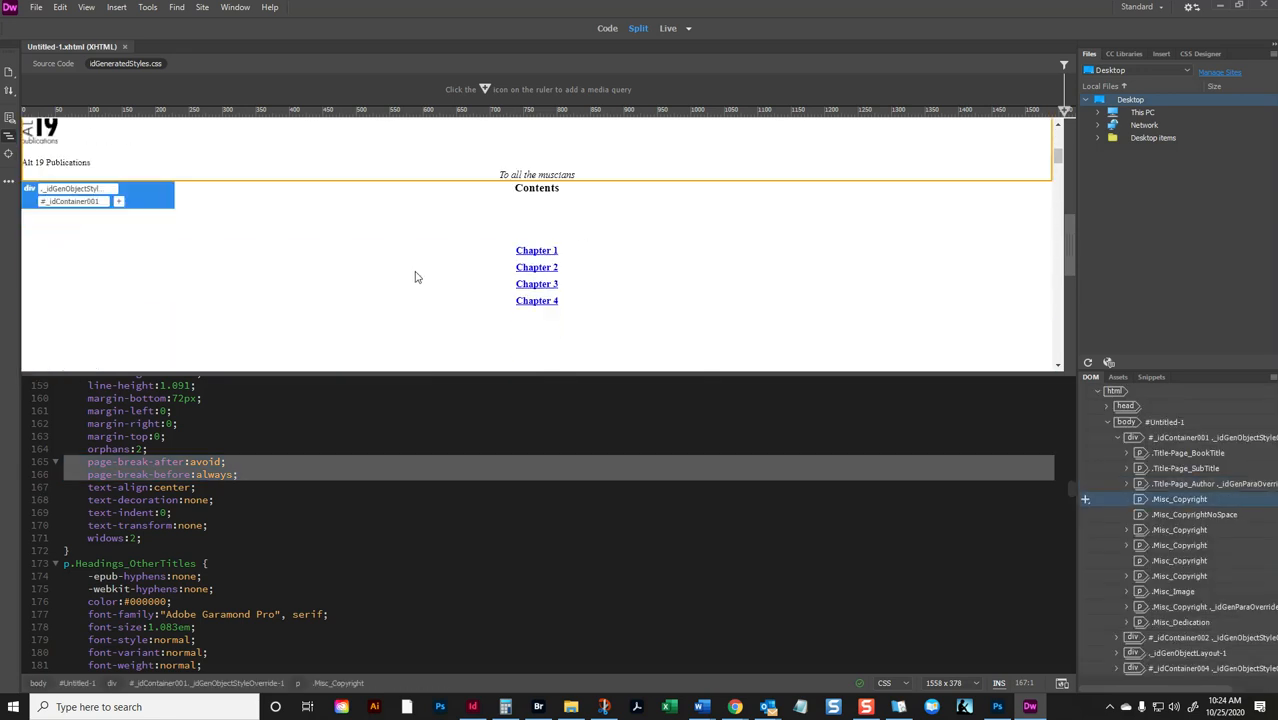
Delete the page-break-after and page-break-before lines from p.Headings_ChapterTitle and save the stylesheet
mouse_move(40, 467)
left_mouse_down()
mouse_move(37, 499)
mouse_move(43, 467)
mouse_move(44, 481)
left_mouse_up()
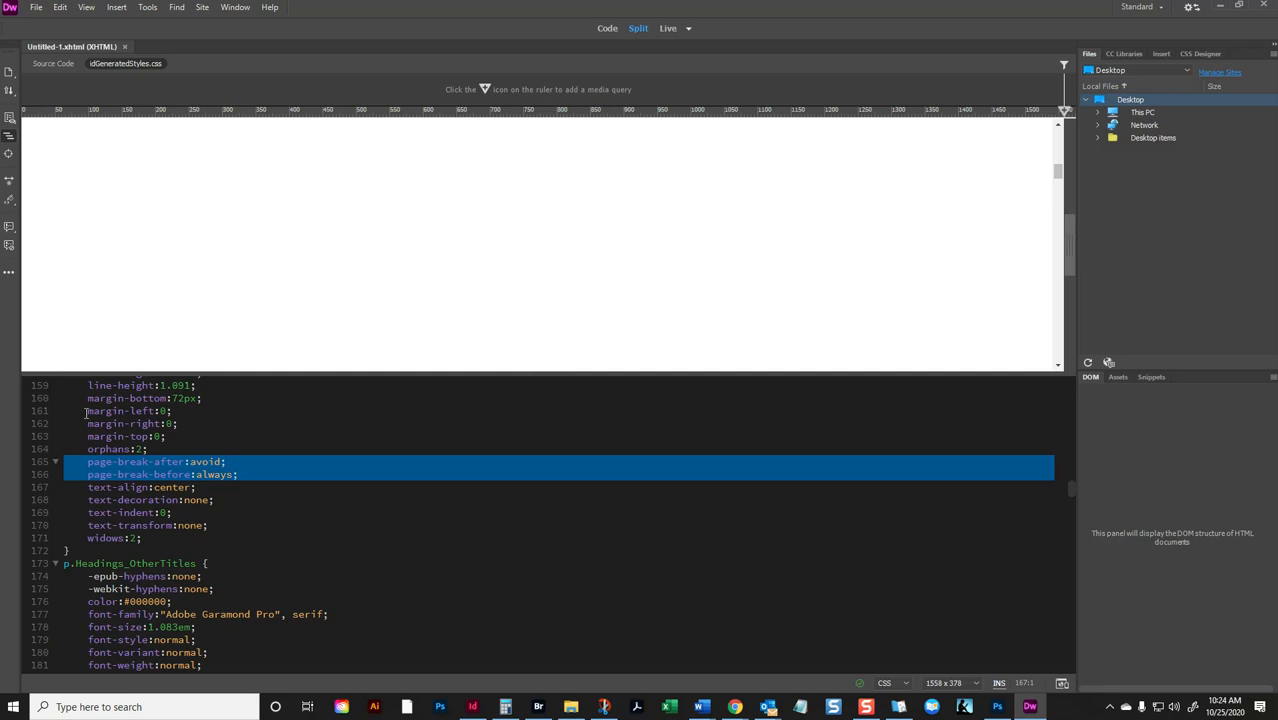
left_click_drag(30, 465, 31, 486)
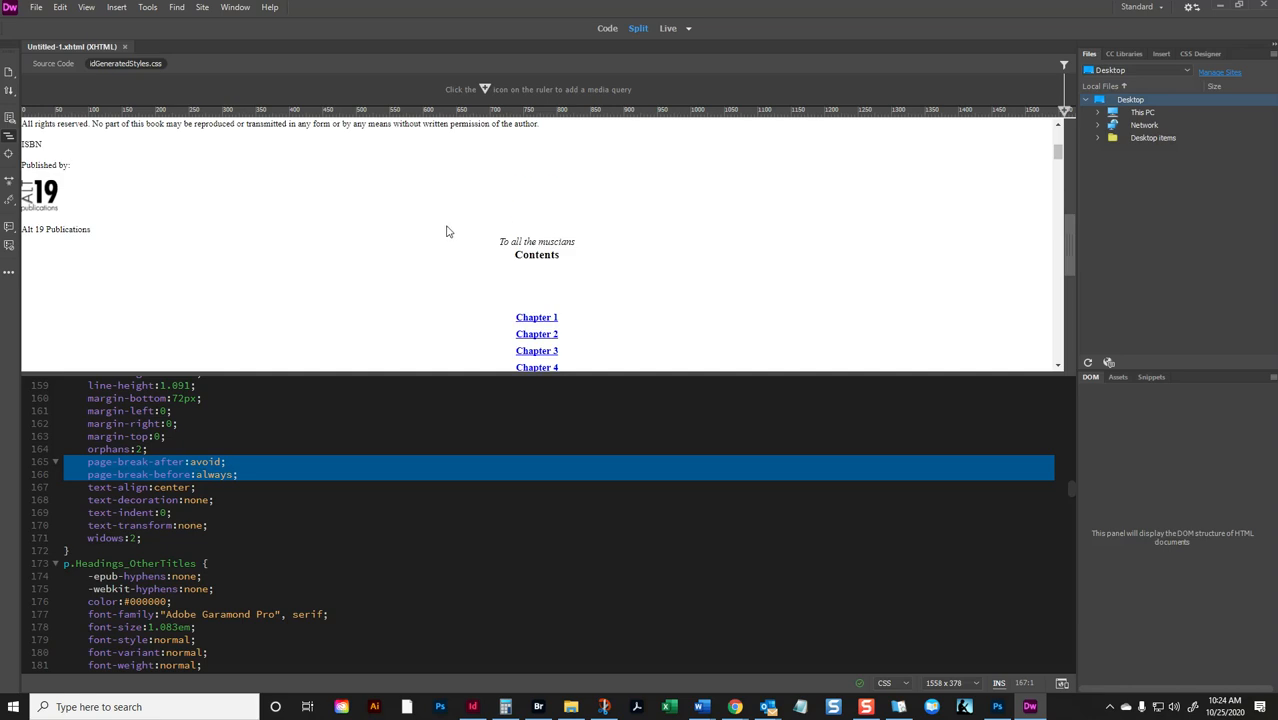
scroll(371, 293, "down", 1)
key("Delete")
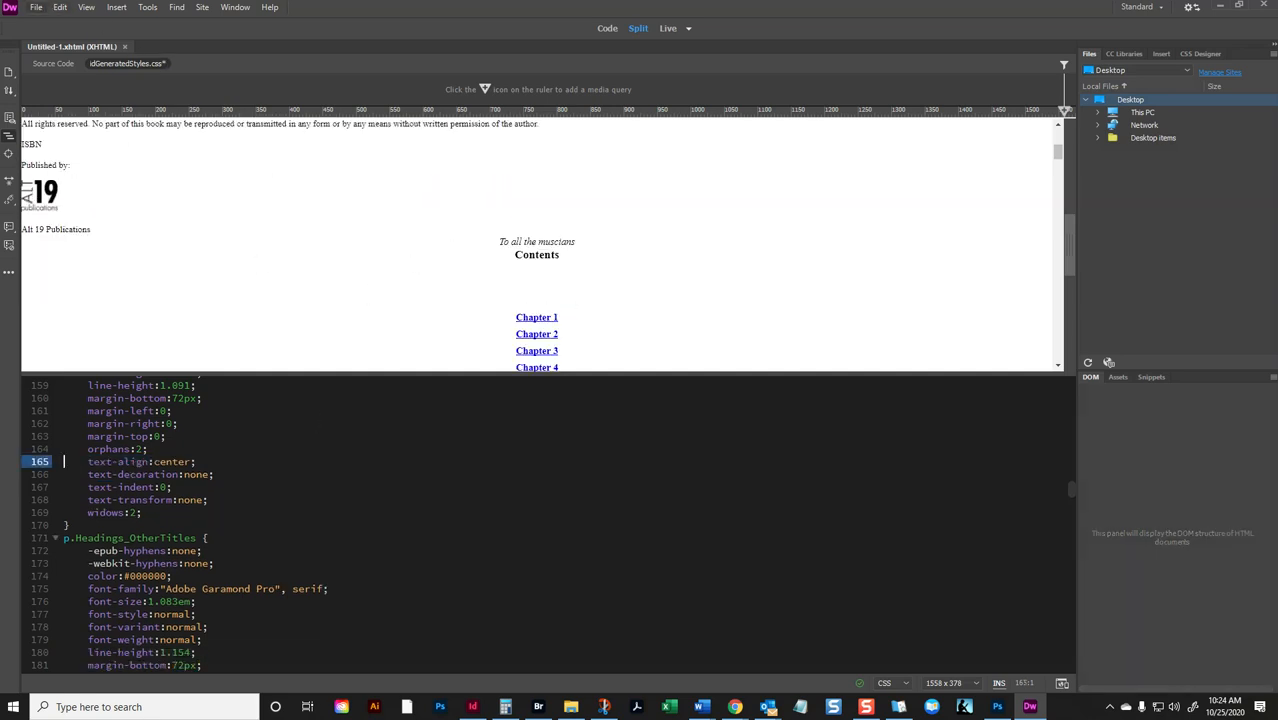
left_click(36, 7)
left_click(60, 100)
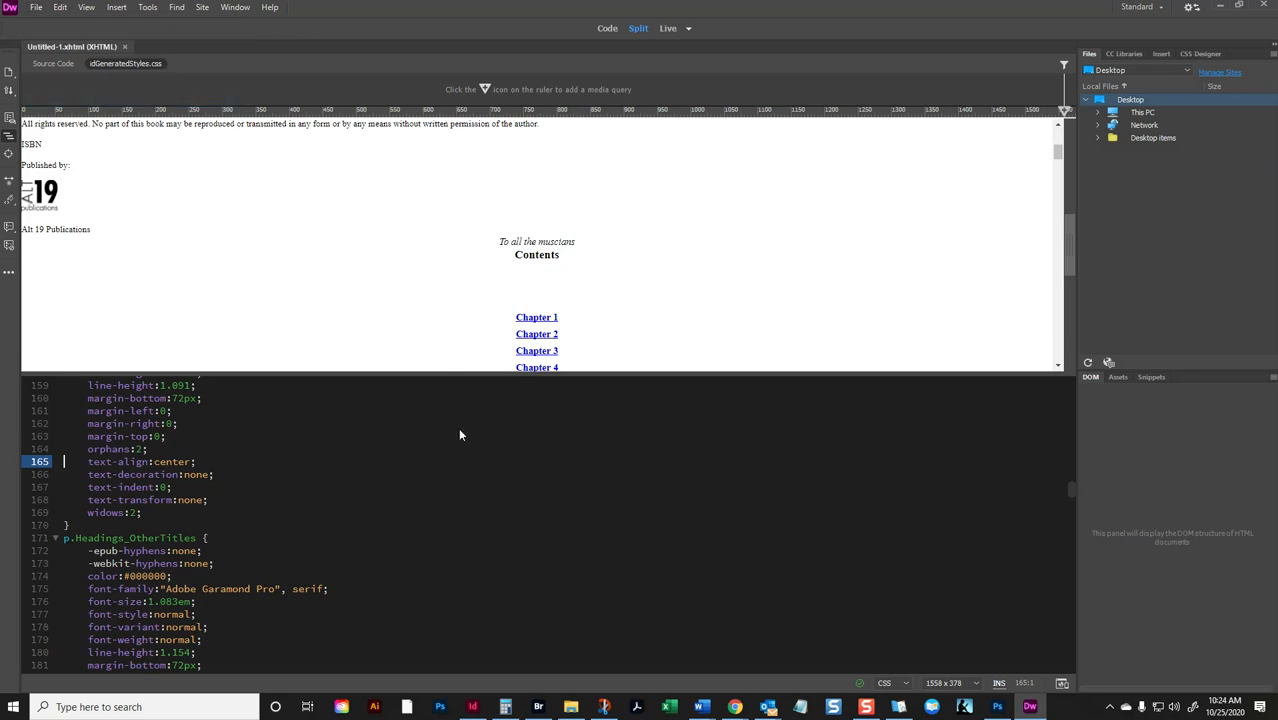
Switch to File Explorer, view the ePUB folder inside The Last Hurrah, and move its window out of the way
left_click(570, 706)
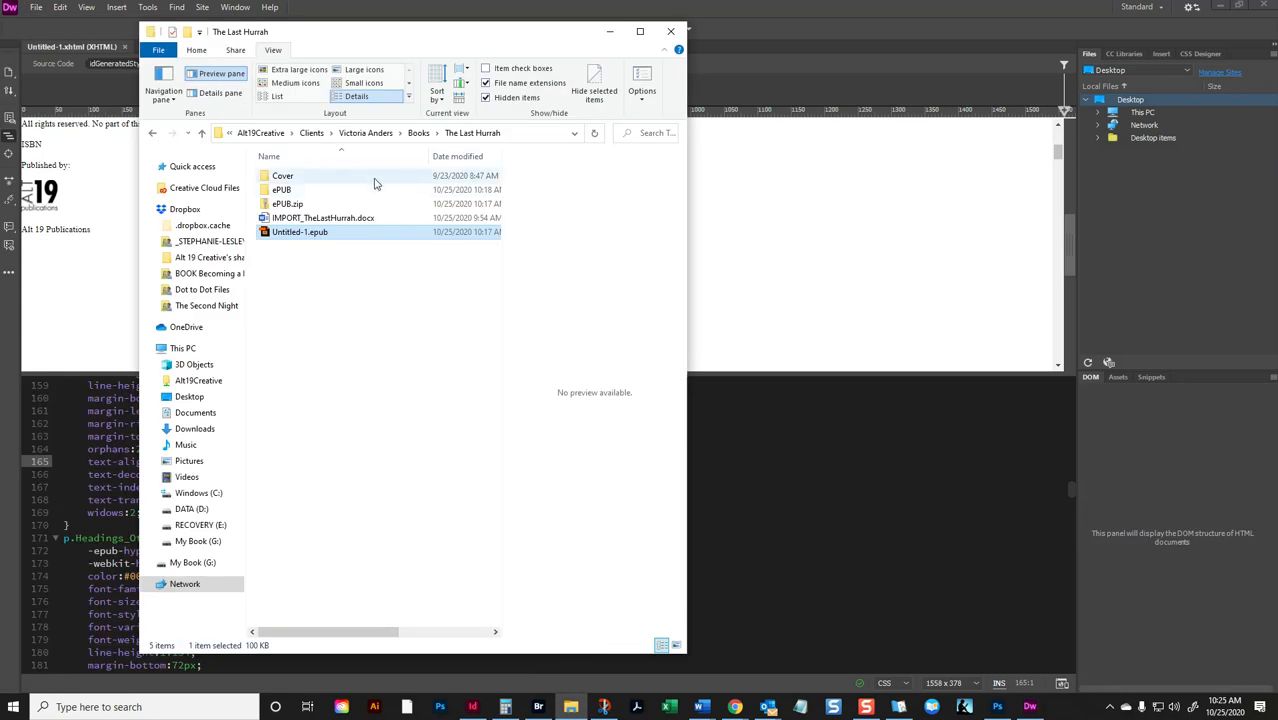
double_click(334, 192)
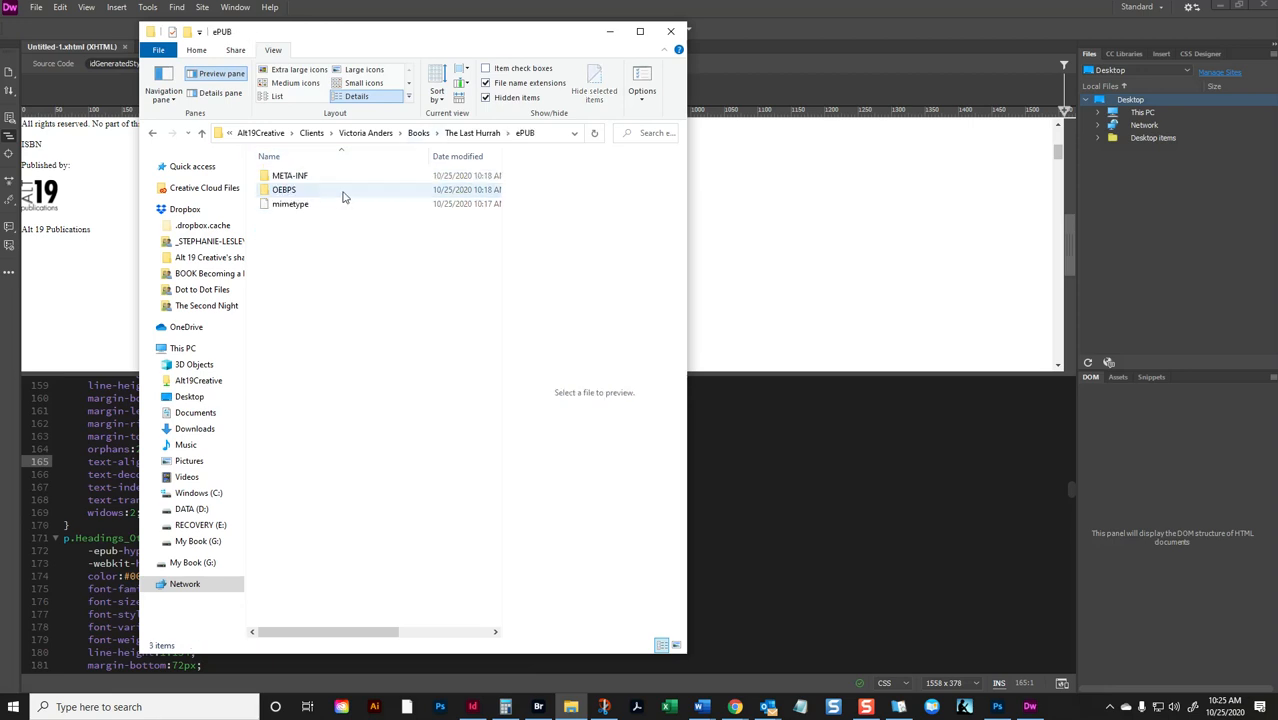
left_click_drag(405, 41, 0, 85)
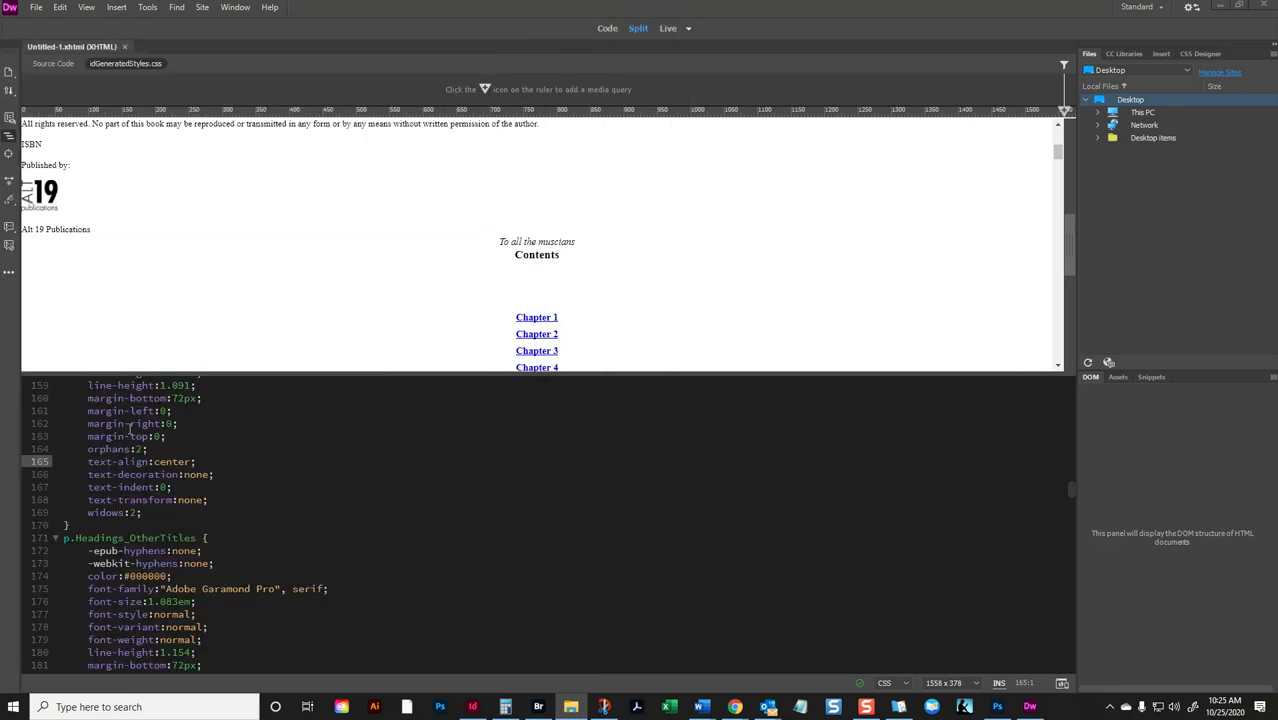
Search idGeneratedStyles.css in Dreamweaver for "page" and look at the title and copyright text in the live view
scroll(161, 468, "down", 3)
left_click(205, 488)
key("ctrl+f")
type("page")
key("Escape")
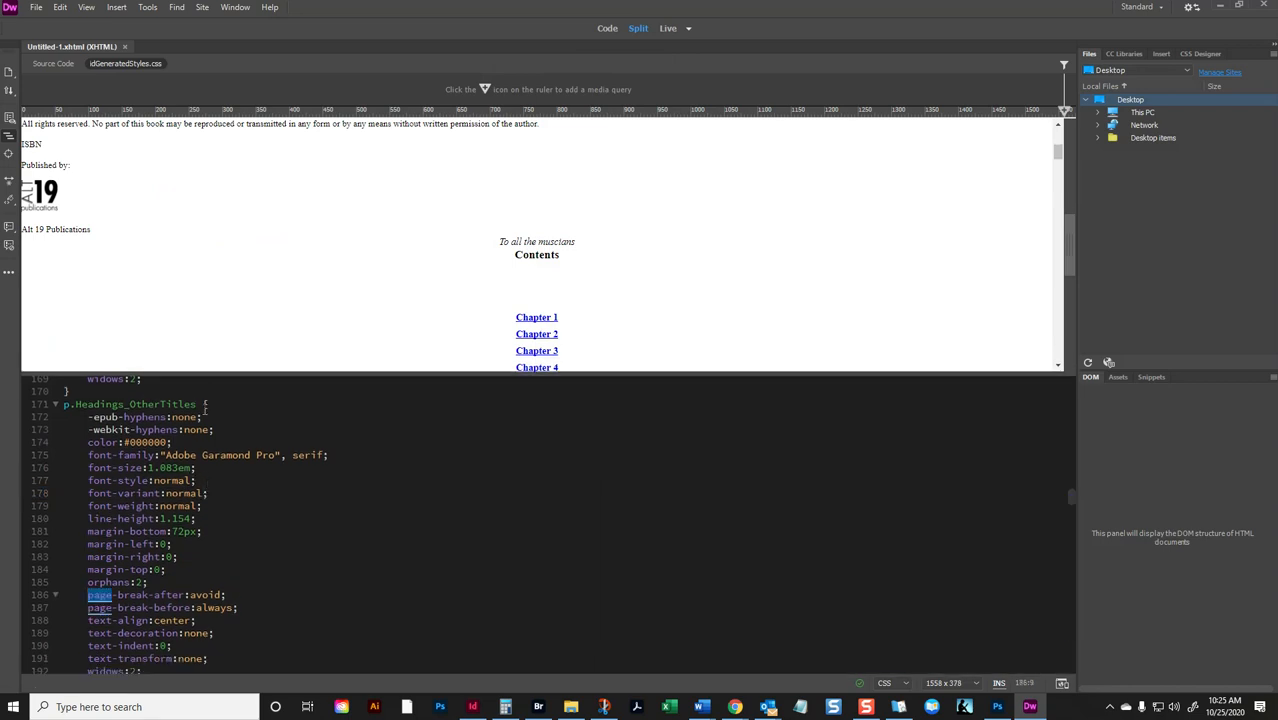
scroll(294, 348, "up", 3)
left_click(294, 348)
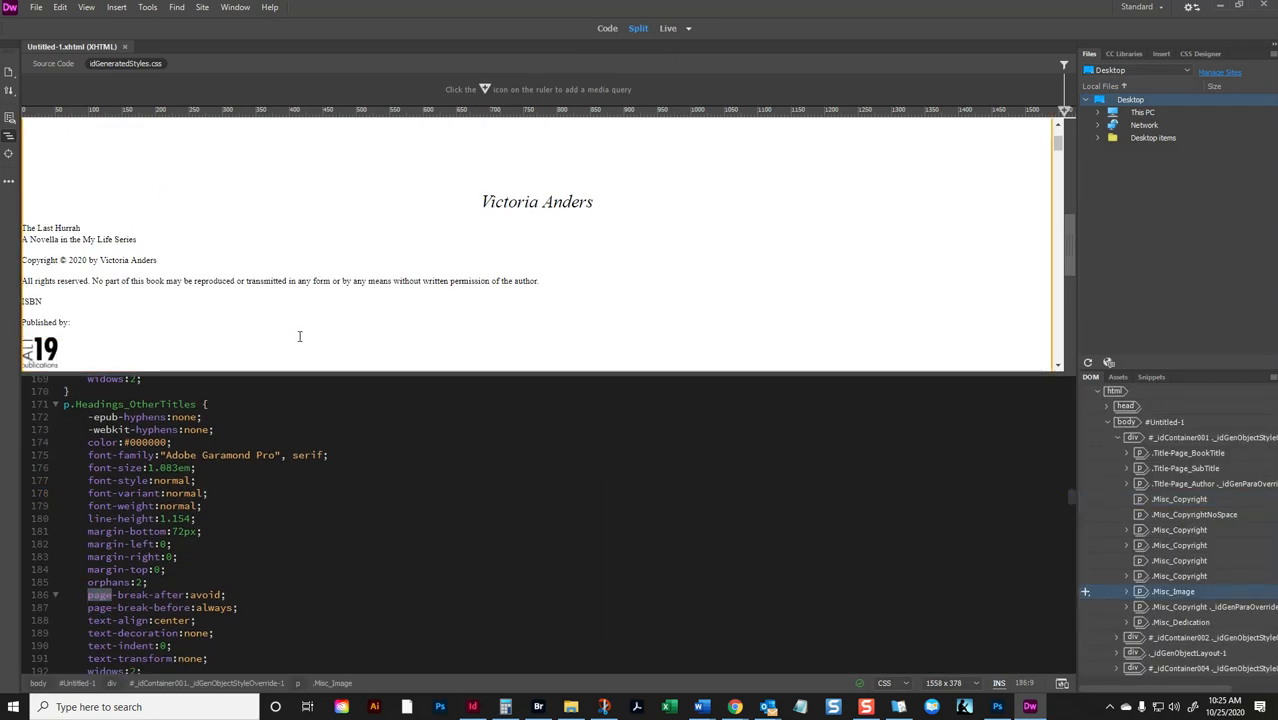
Open Find and Replace with the copied page-break-after:avoid; line as the search text, and limit the scope to Current Document
key("ctrl+h")
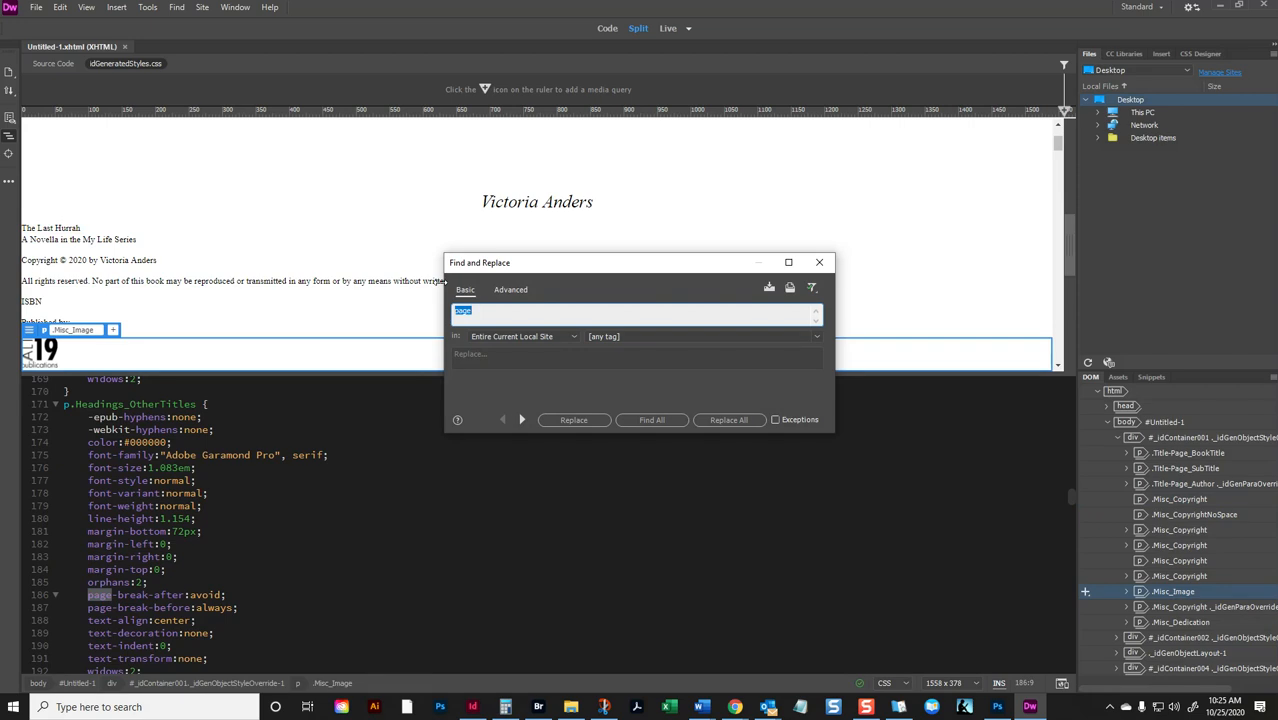
left_click(295, 556)
left_click_drag(251, 597, 35, 596)
left_click(32, 595)
key("ctrl+c")
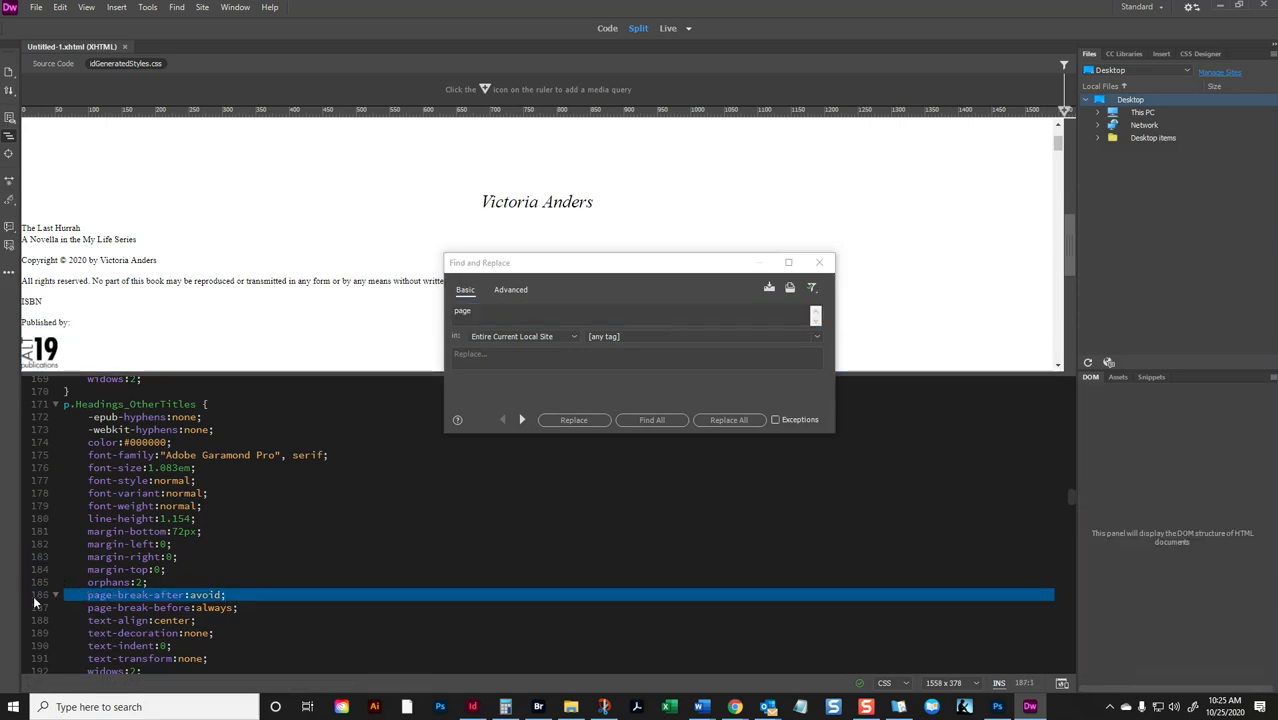
left_click(577, 311)
key("ctrl+v")
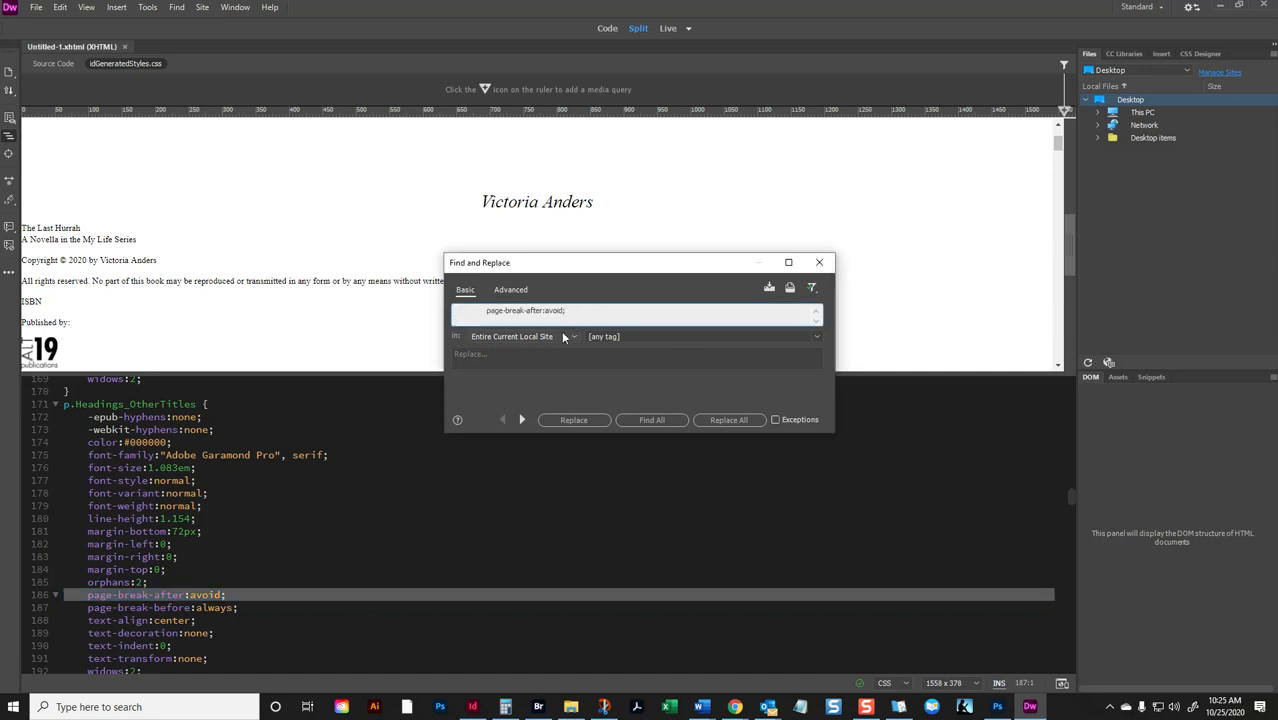
left_click(560, 338)
left_click(519, 281)
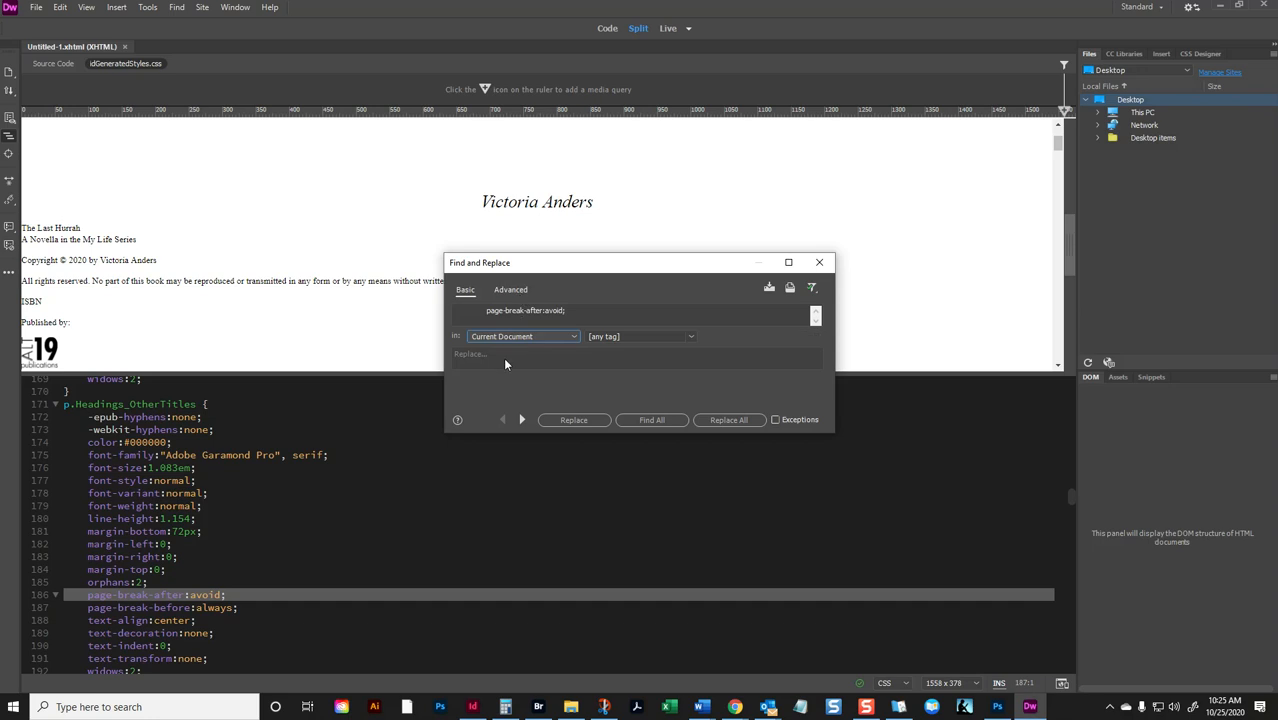
Try to replace every page-break-(.*?); match in the current document with nothing, without enabling regular expressions
left_click(503, 356)
left_click(526, 311)
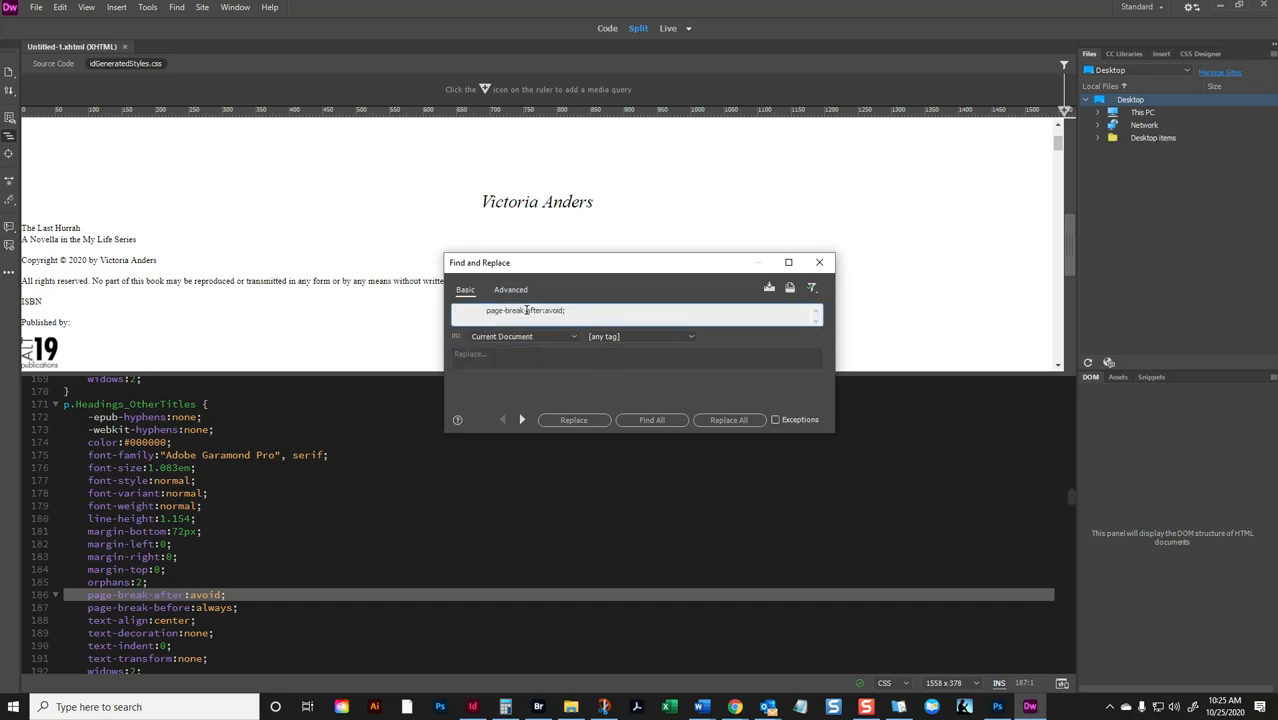
key("shift+End")
key("Delete")
type("b")
type(".*")
left_click_drag(528, 311, 541, 311)
left_click(485, 311)
left_click_drag(487, 311, 541, 311)
left_click(532, 312)
left_click_drag(526, 311, 543, 311)
left_click(546, 311)
triple_click(230, 595)
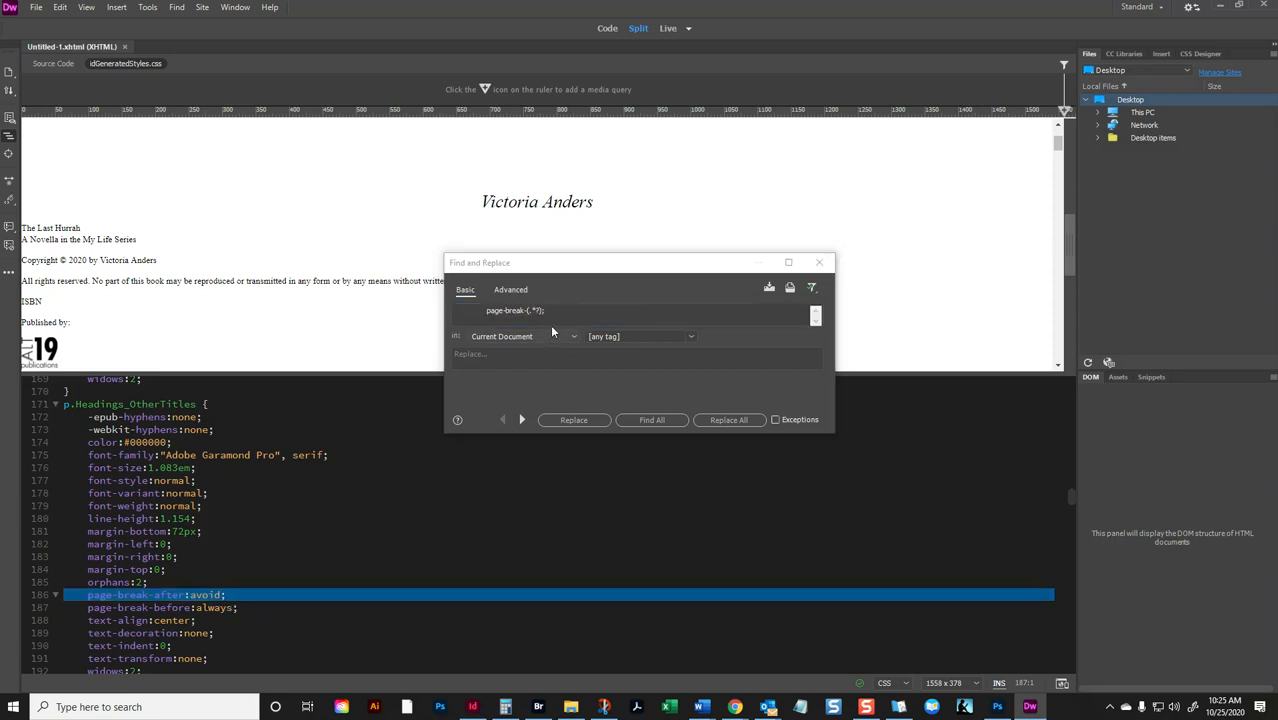
left_click(522, 357)
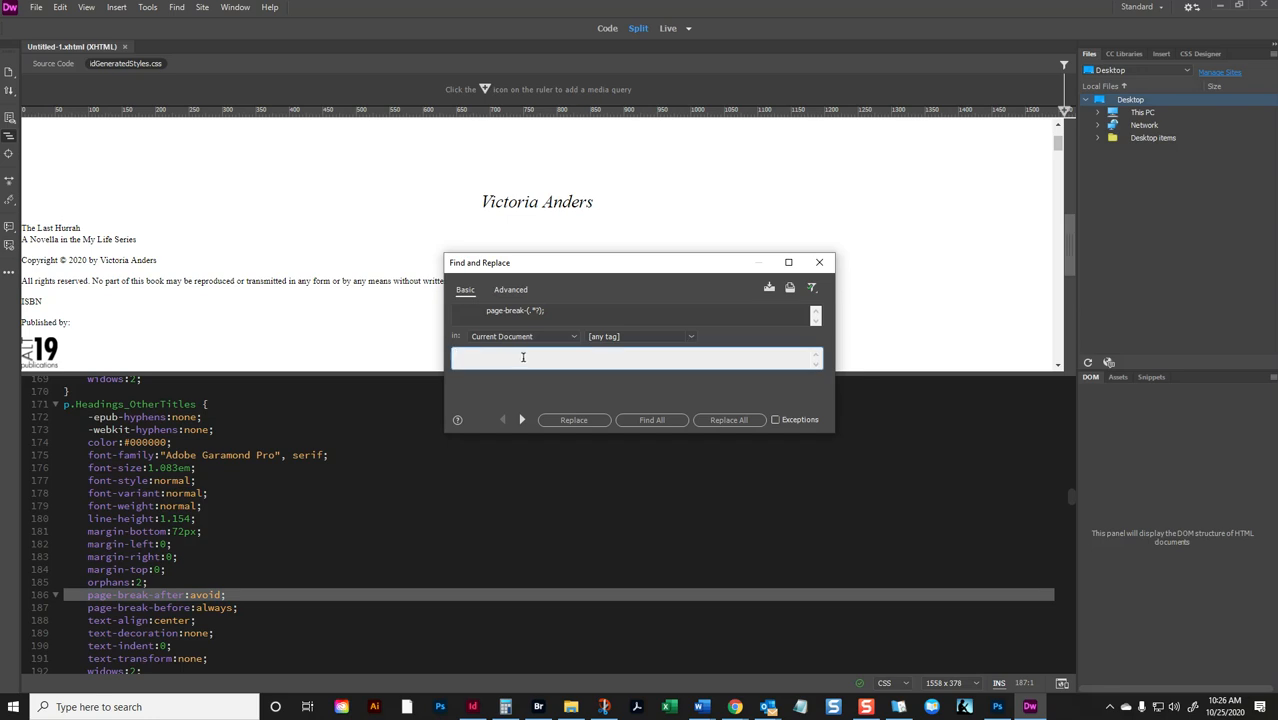
left_click(542, 312)
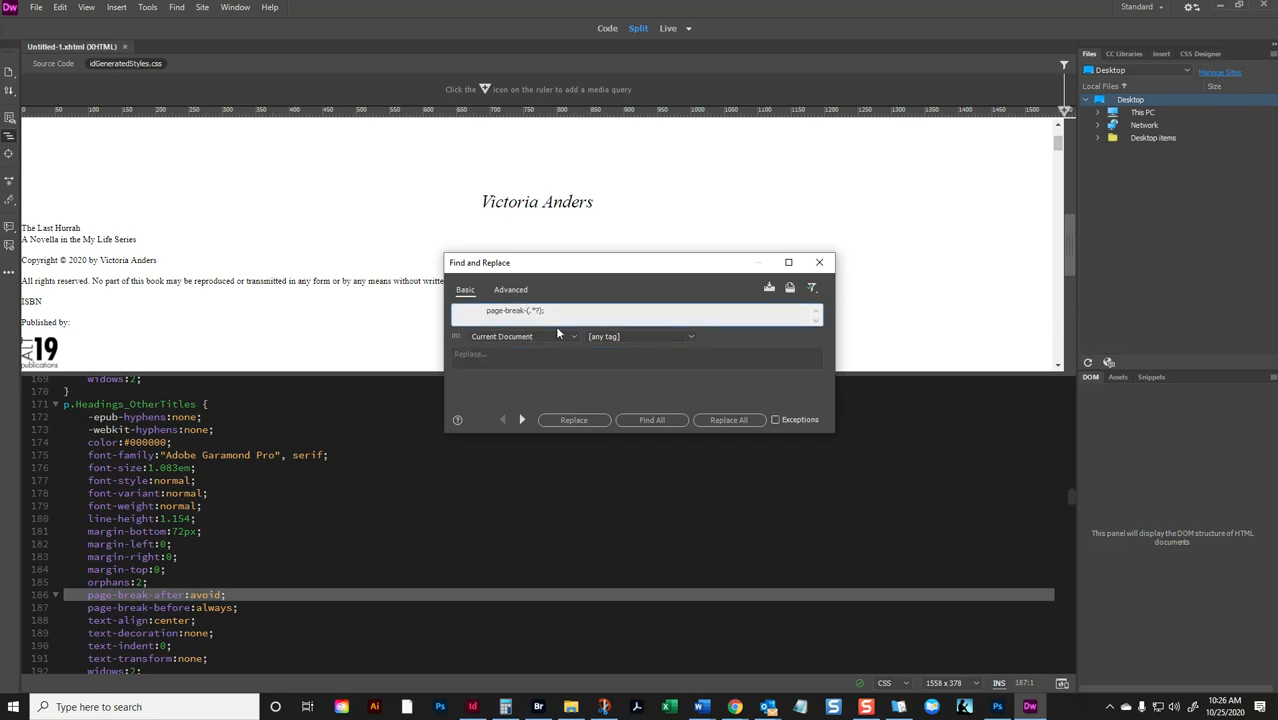
left_click(728, 419)
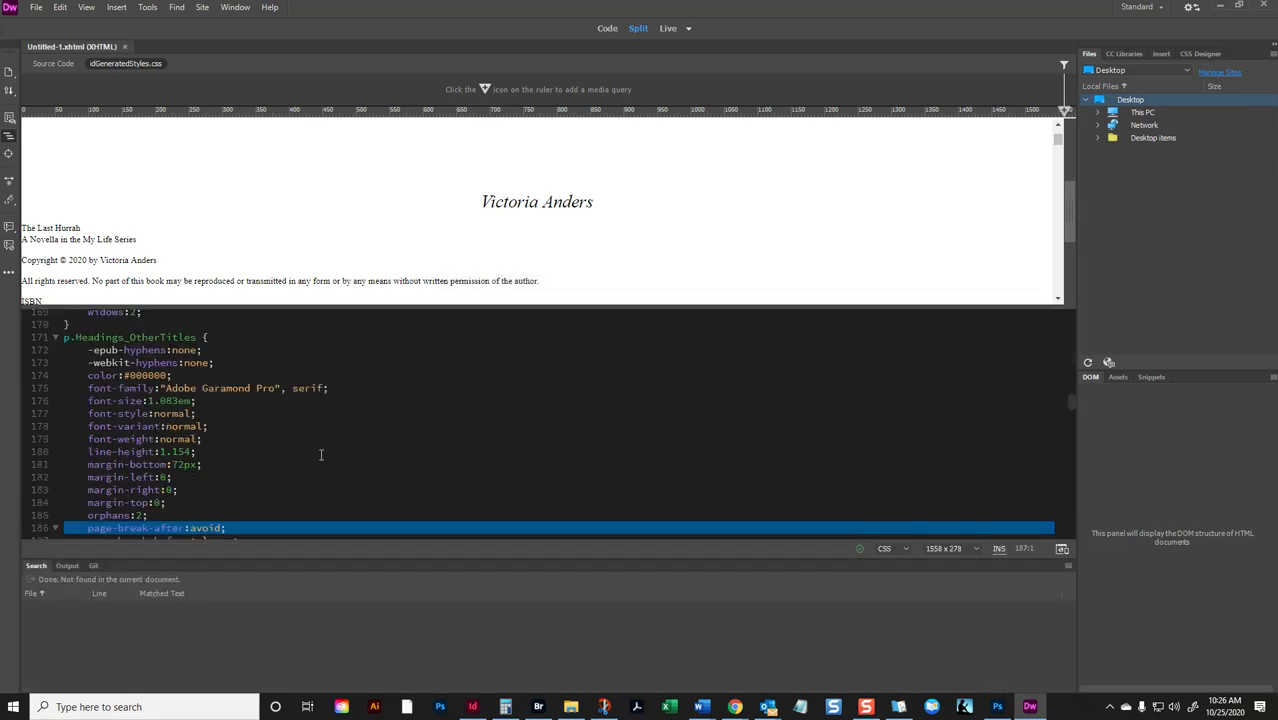
Select the page-break-after:avoid; line in p.Headings_OtherTitles, load it into Find and Replace, and check the search filters
left_click(306, 426)
scroll(307, 425, "down", 2)
scroll(280, 412, "down", 5)
scroll(245, 394, "up", 2)
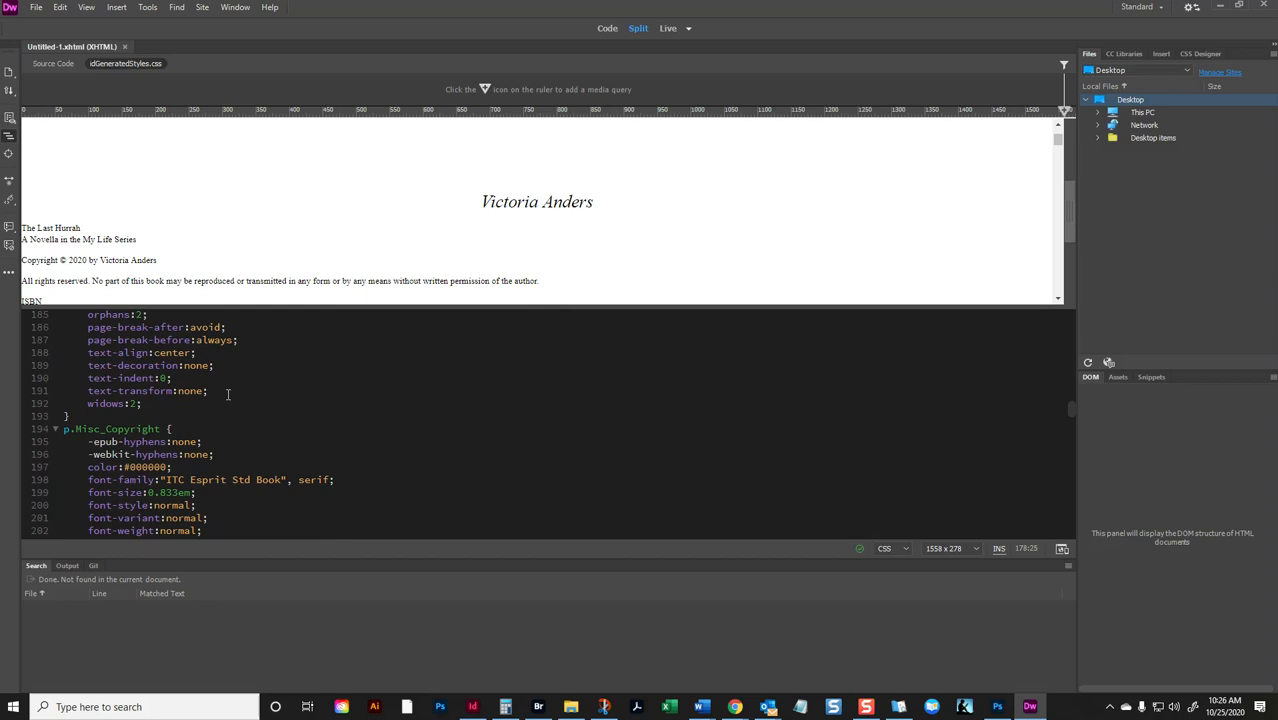
left_click(38, 328)
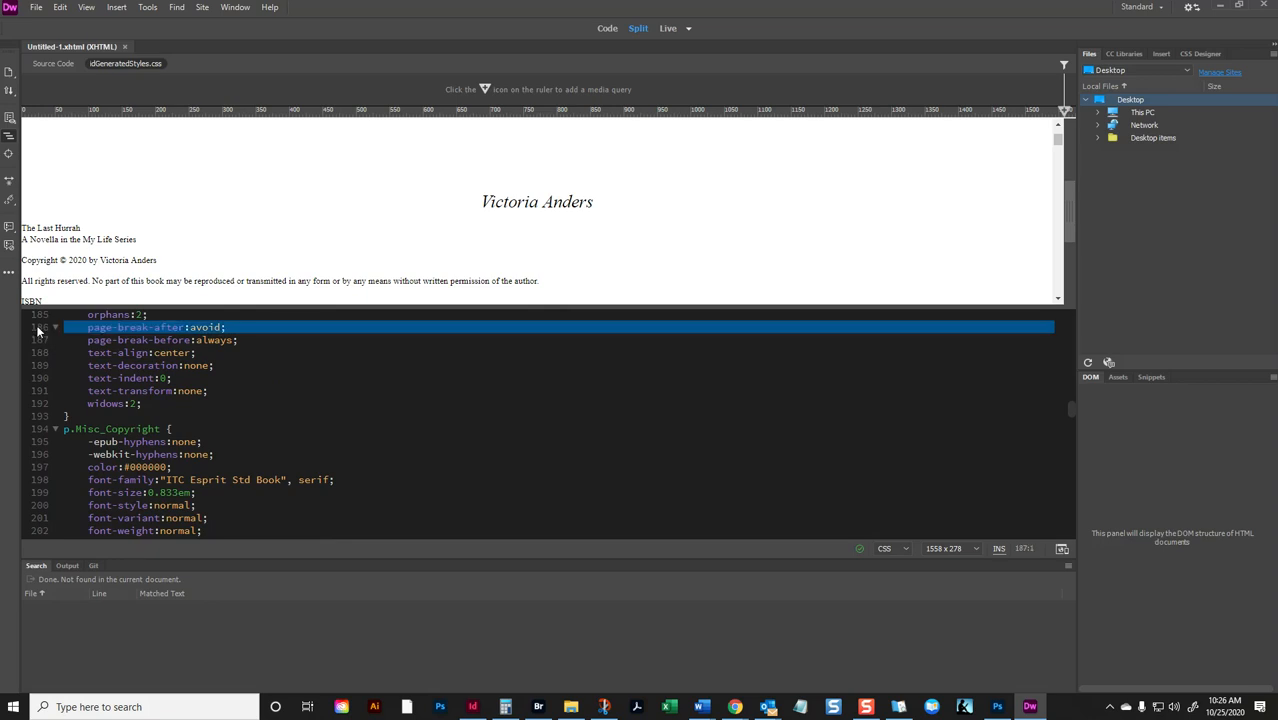
key("ctrl+f")
left_click(811, 289)
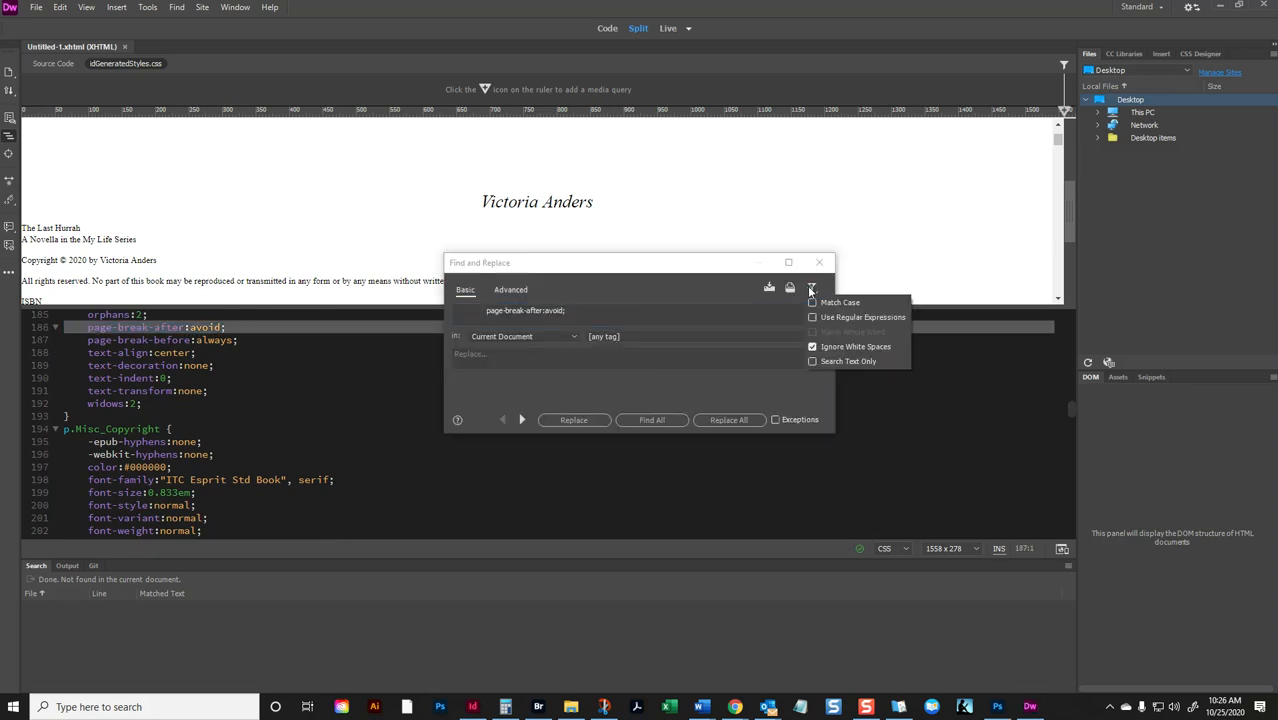
Generalize the search text to the pattern page-break-(.*?); so it covers any page-break property
left_click(659, 310)
left_click(562, 310)
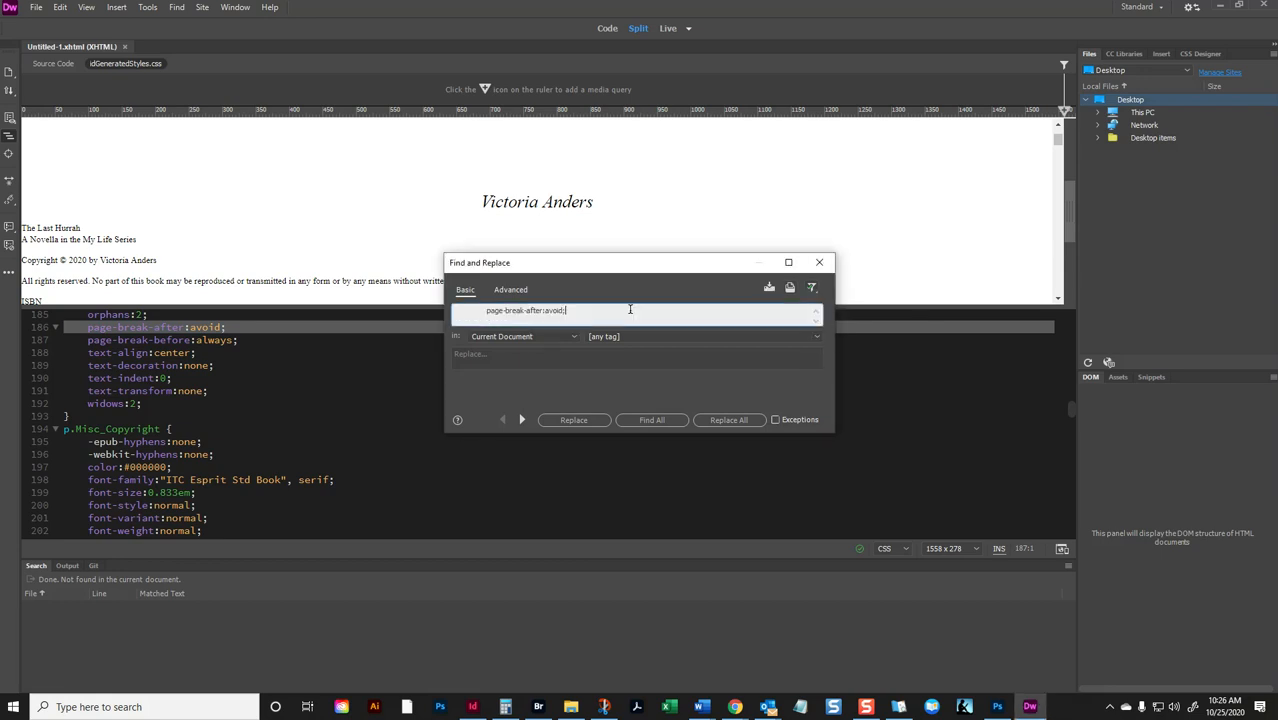
key("Left")
key("Left")
key("shift+End")
key("shift+Left")
key("shift+Left")
key("shift+Right")
type("(.*")
Enable regular expressions and replace all page-break matches in the current document with an empty string
left_click(811, 287)
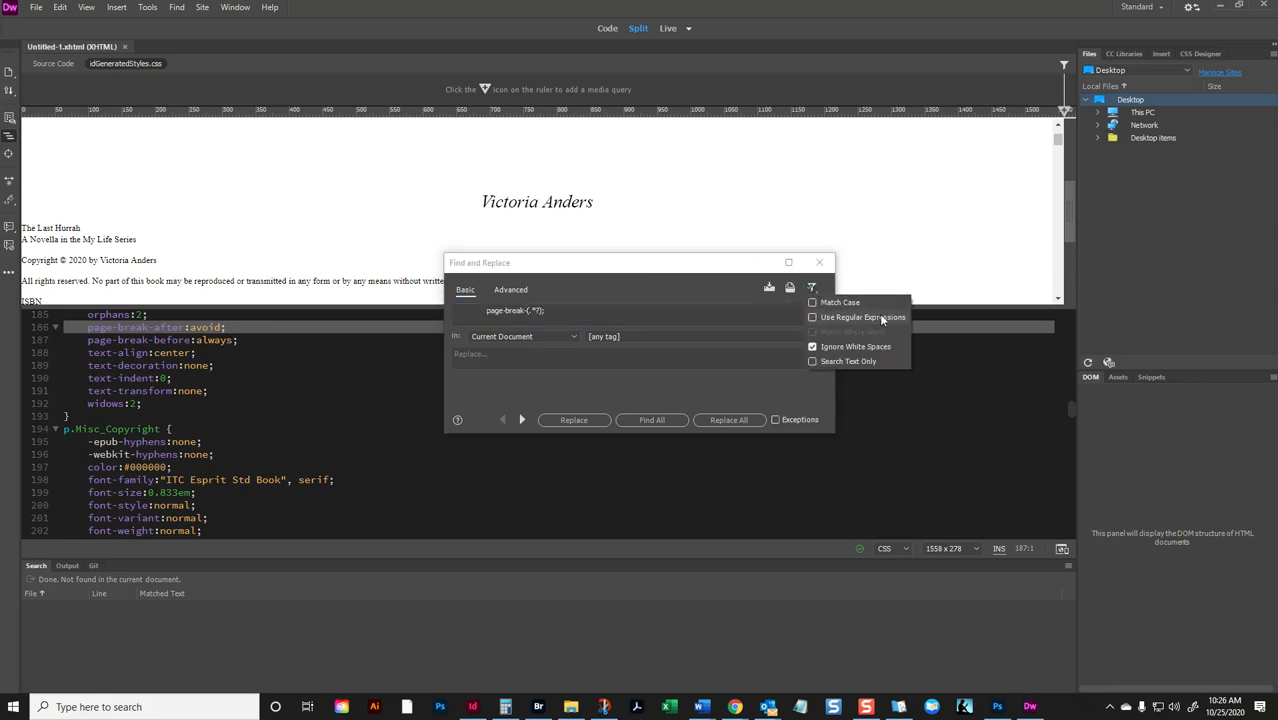
left_click(812, 318)
left_click(734, 356)
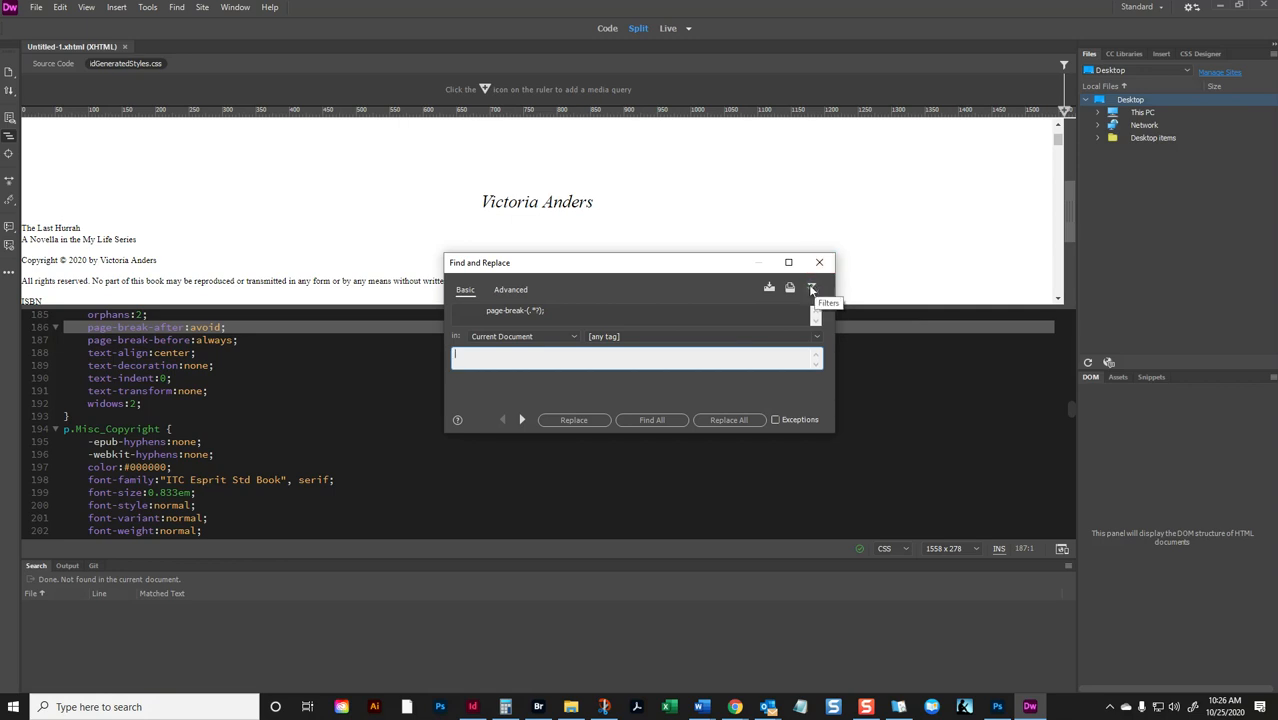
left_click(728, 420)
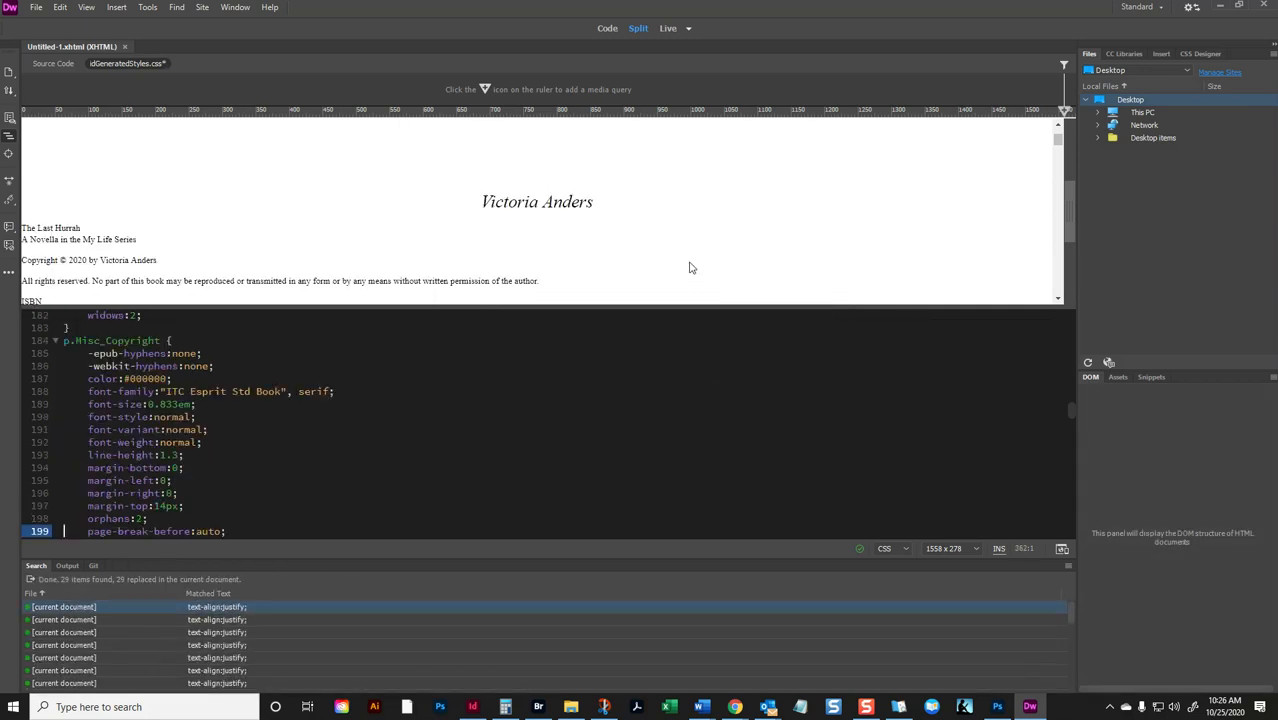
Review the edited stylesheet up to its first line, save it, and close Untitled-1.xhtml
scroll(321, 379, "up", 20)
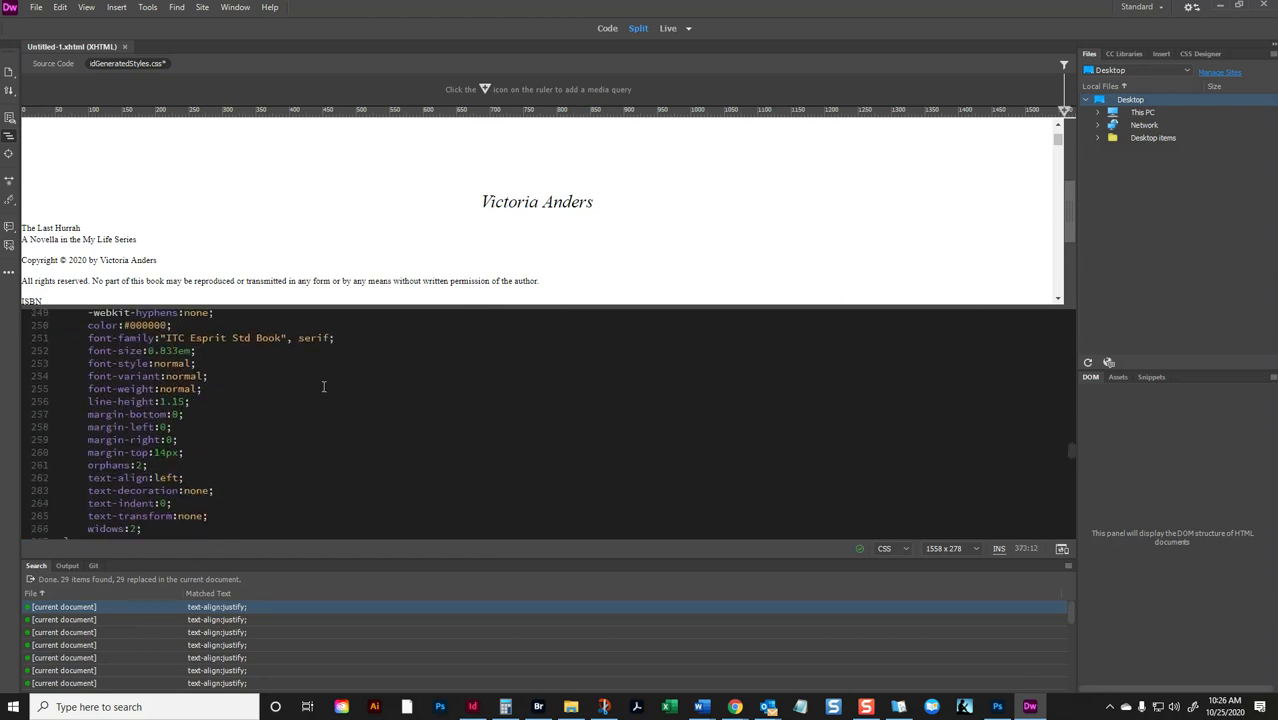
scroll(323, 386, "up", 20)
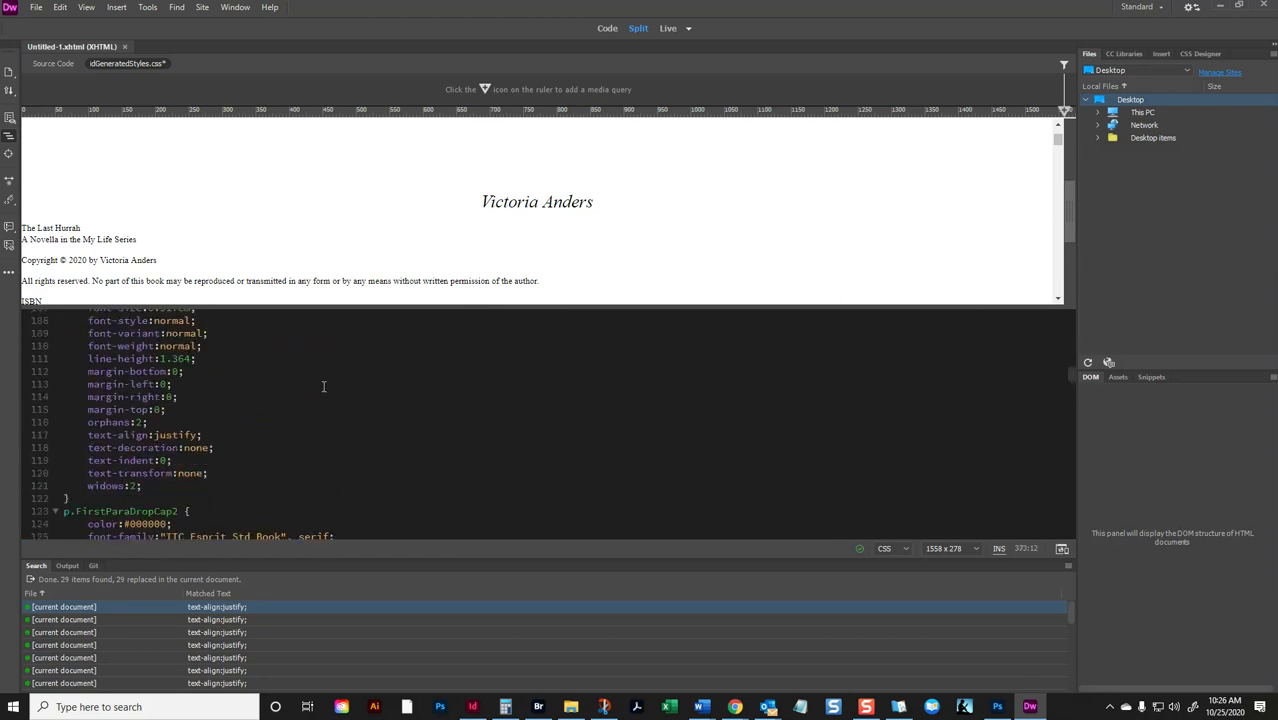
scroll(324, 385, "up", 2)
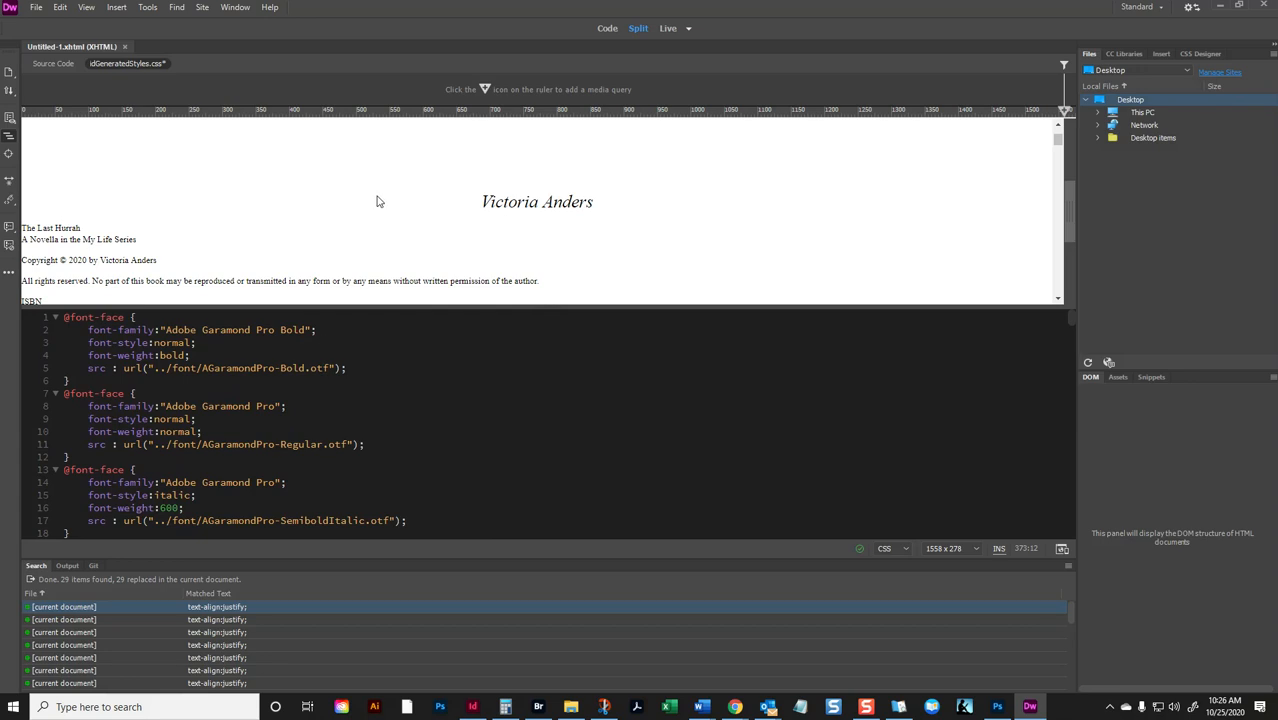
key("ctrl+s")
left_click(126, 47)
Bring back File Explorer, open the ePUB folder in The Last Hurrah, and compress the mimetype file into a zip
left_click_drag(0, 88, 490, 65)
left_click(437, 167)
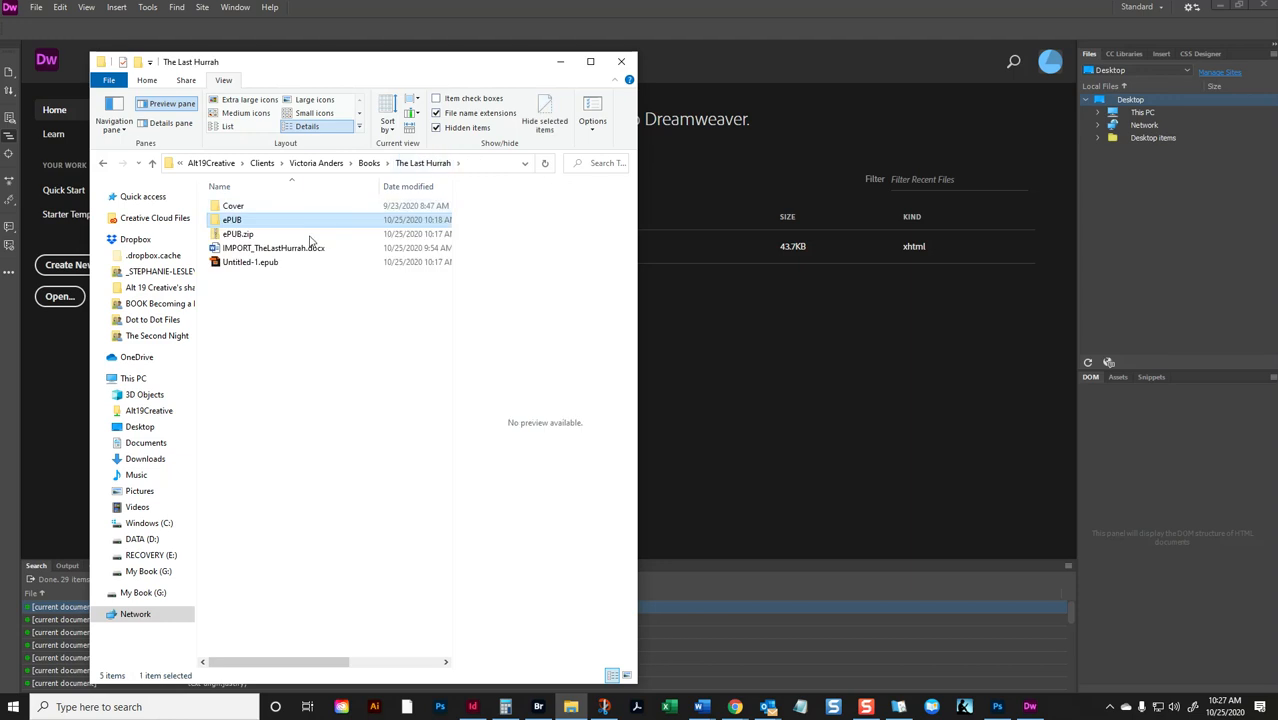
double_click(251, 220)
left_click(252, 236)
right_click(254, 240)
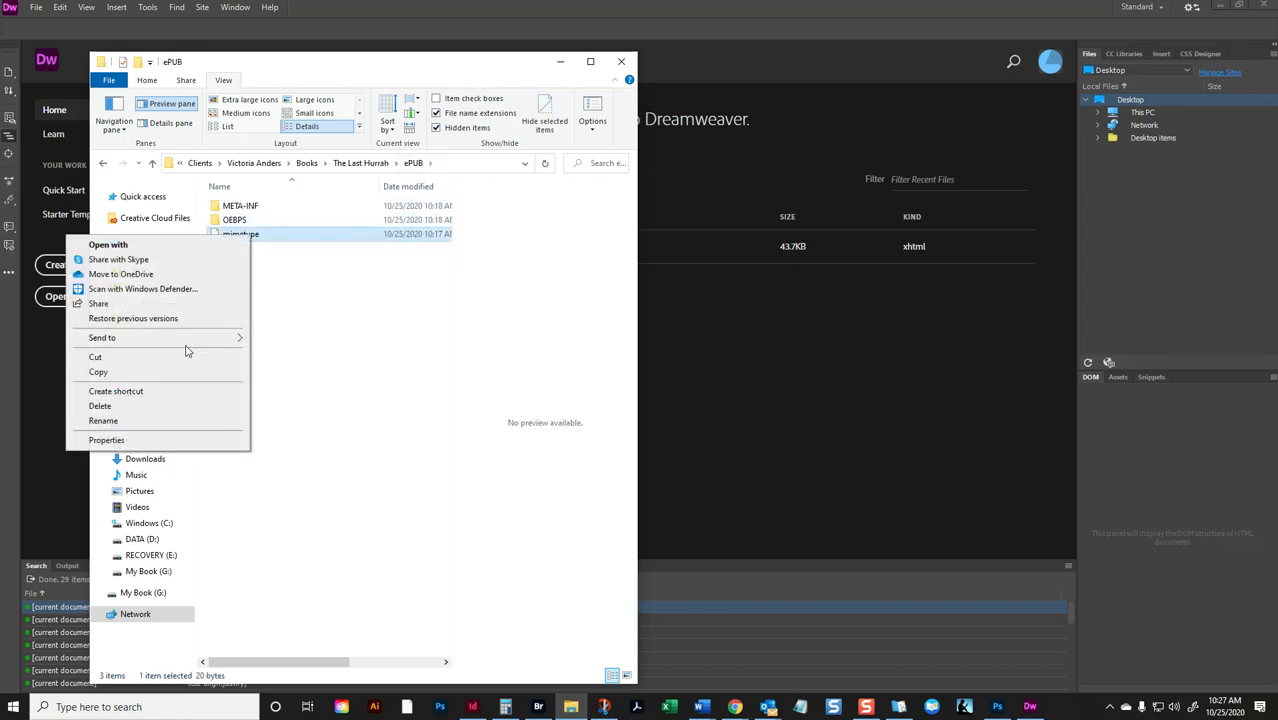
mouse_move(185, 338)
left_click(309, 356)
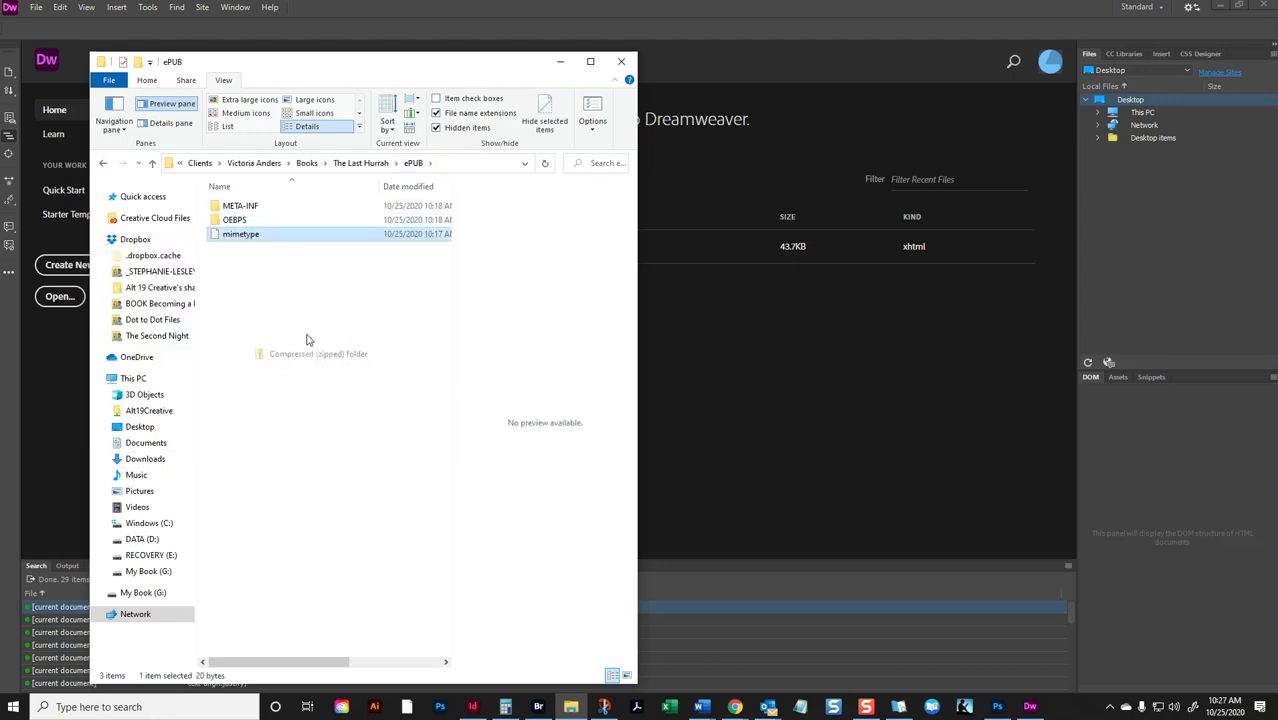
Add the META-INF and OEBPS folders to mimetype.zip and rename the archive ePUB.epub, accepting the extension change
left_click_drag(240, 206, 277, 248)
left_click(268, 251)
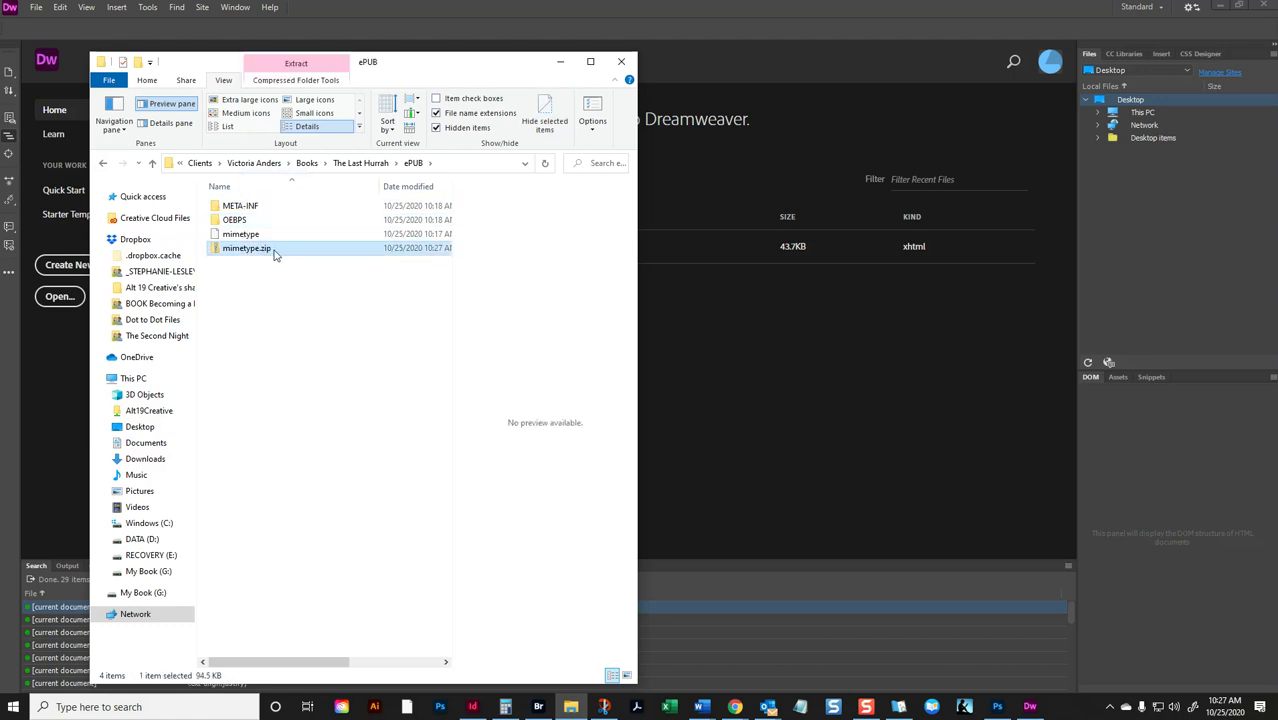
type("e")
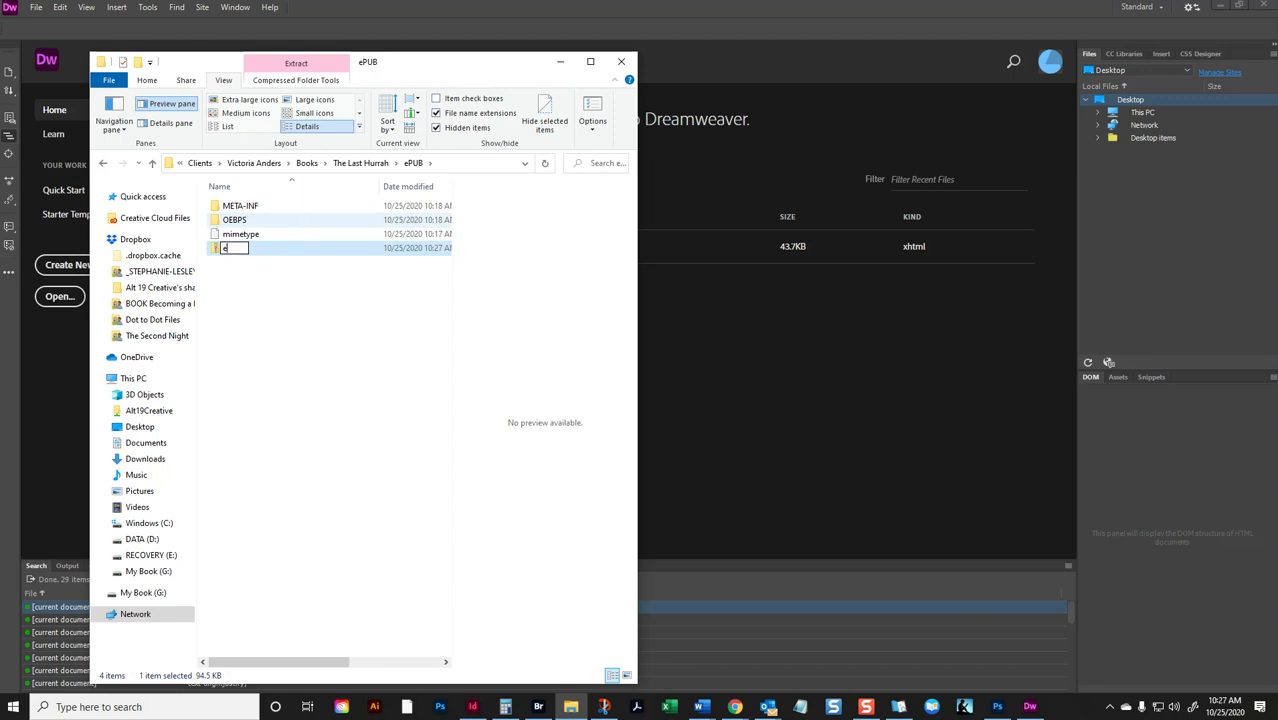
type("PUB.epub")
key("Return")
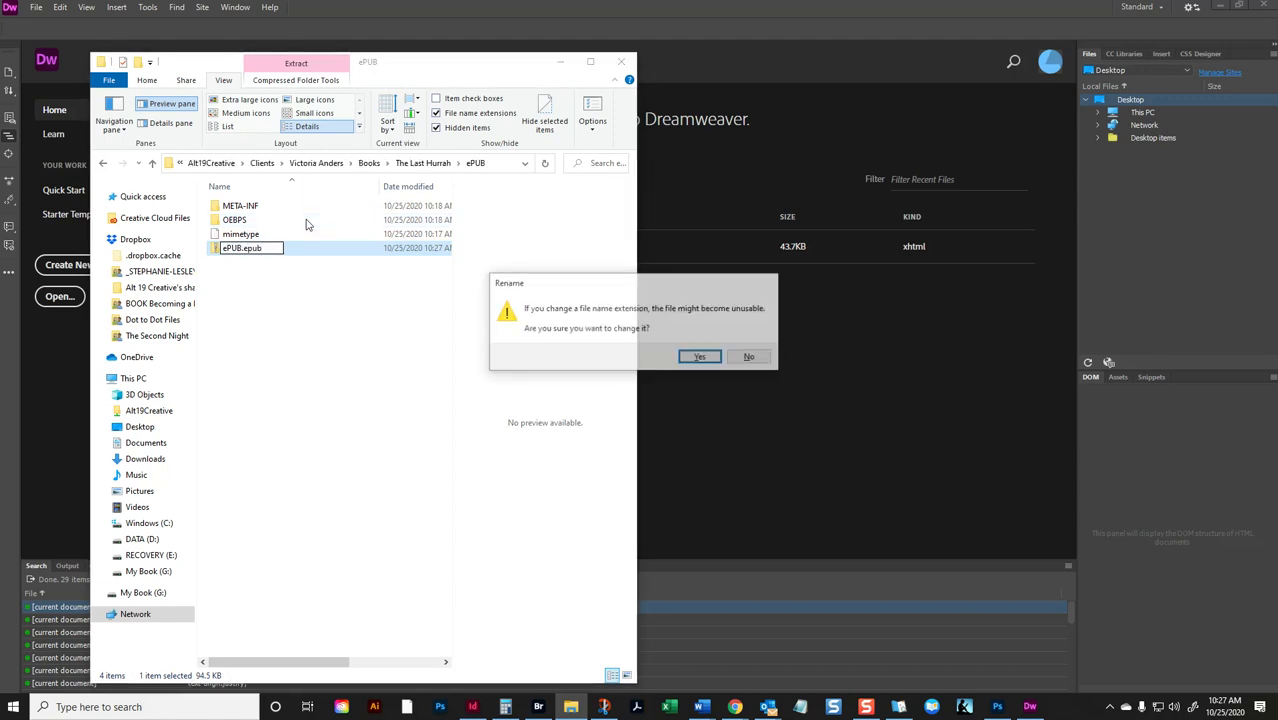
left_click(703, 355)
Open ePUB.epub in Adobe Digital Editions
left_click(258, 264)
left_click(256, 252)
double_click(256, 252)
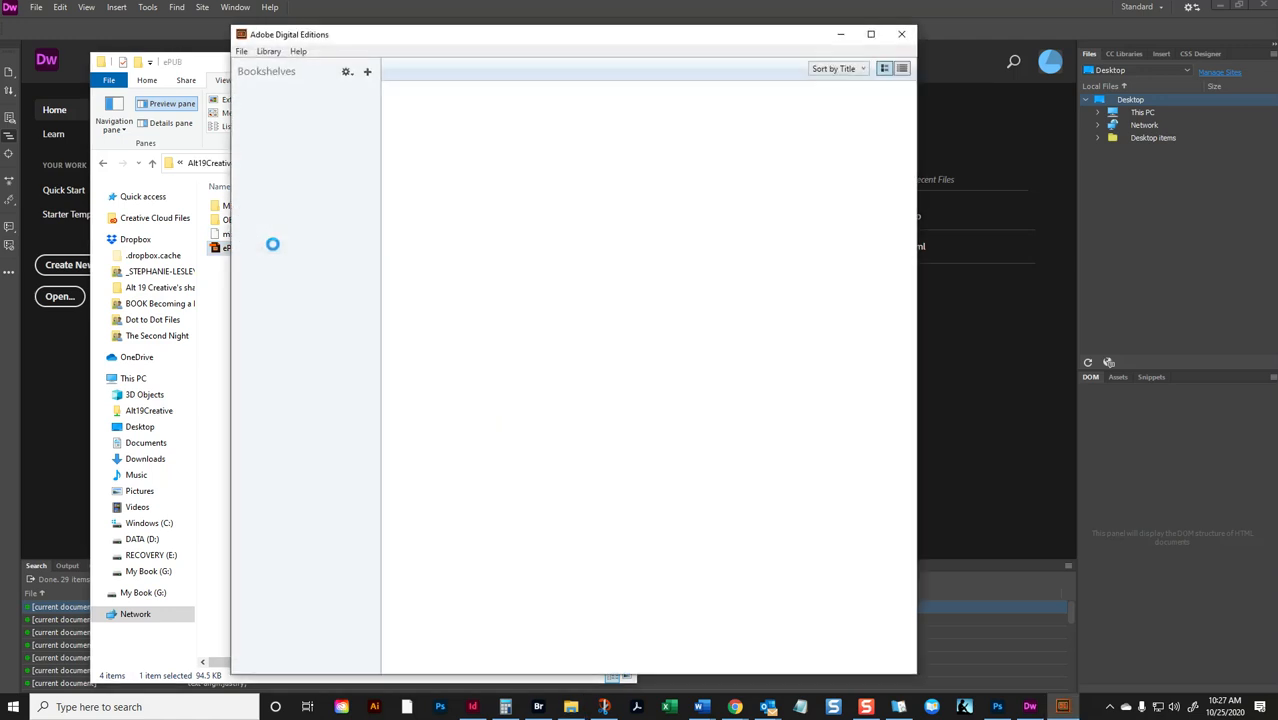
Page through ePUB.epub from the title page to the end, and close the reader without copying the book to the library
left_click(899, 665)
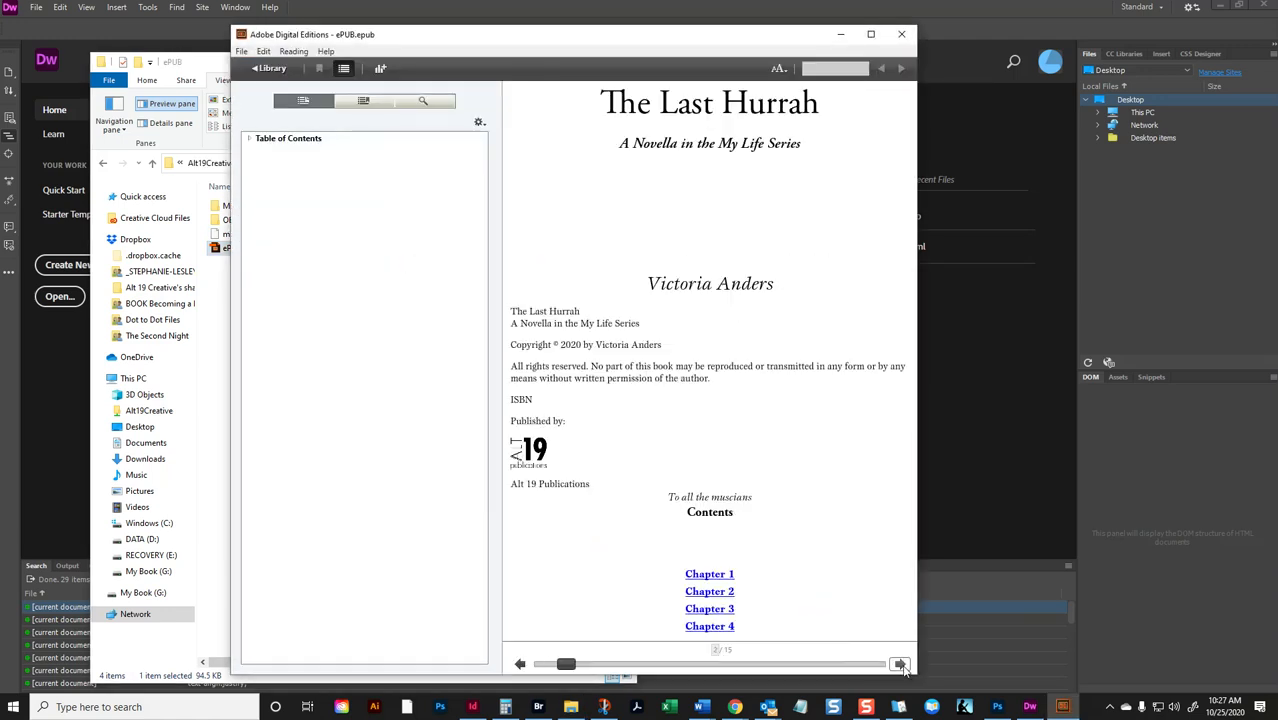
left_click(899, 665)
left_click(899, 665)
left_click(903, 665)
left_click(903, 665)
left_click(903, 665)
left_click(903, 665)
left_click(903, 665)
left_click(903, 665)
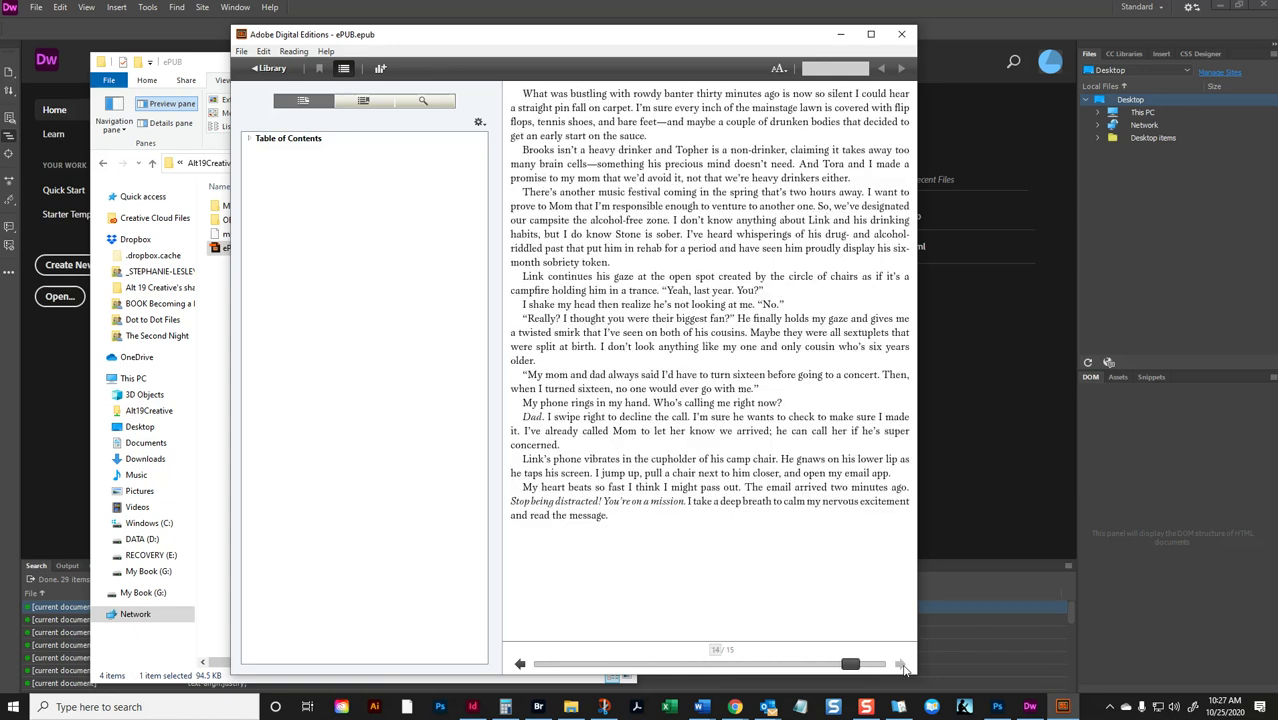
left_click(908, 37)
left_click(745, 391)
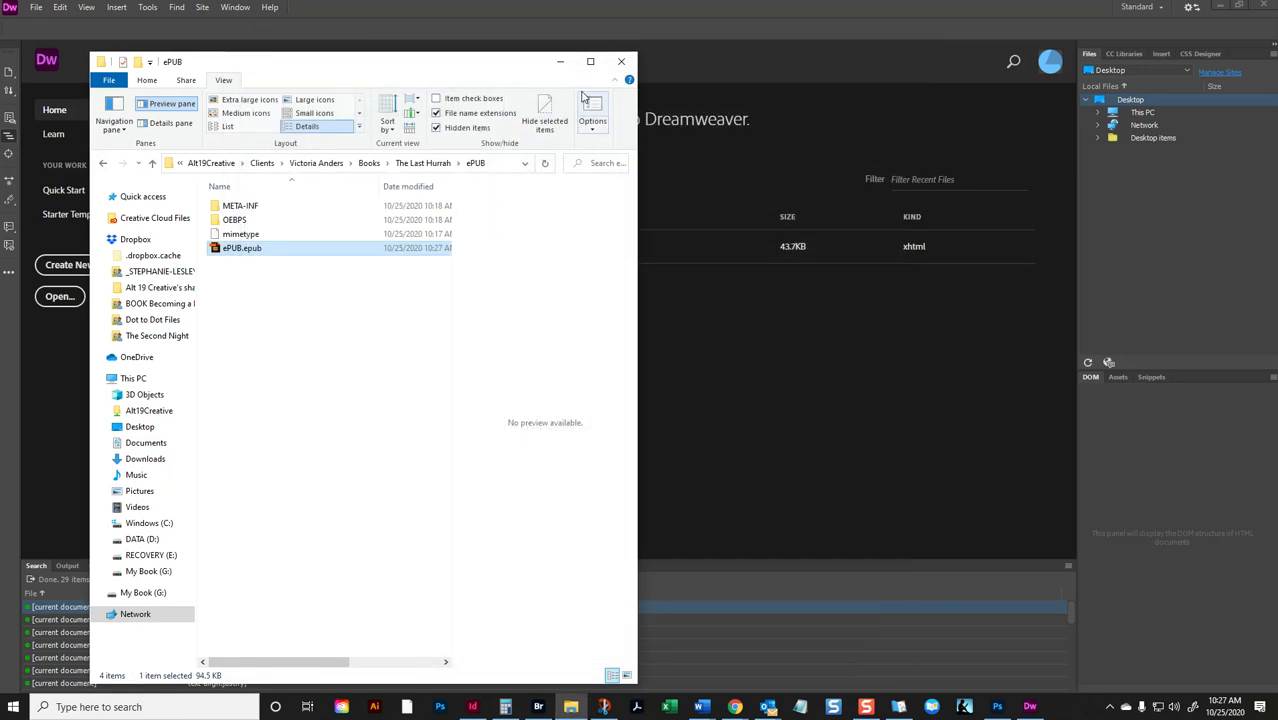
Close File Explorer, switch to InDesign, and place the text cursor in the Chapter 1 heading
left_click(621, 63)
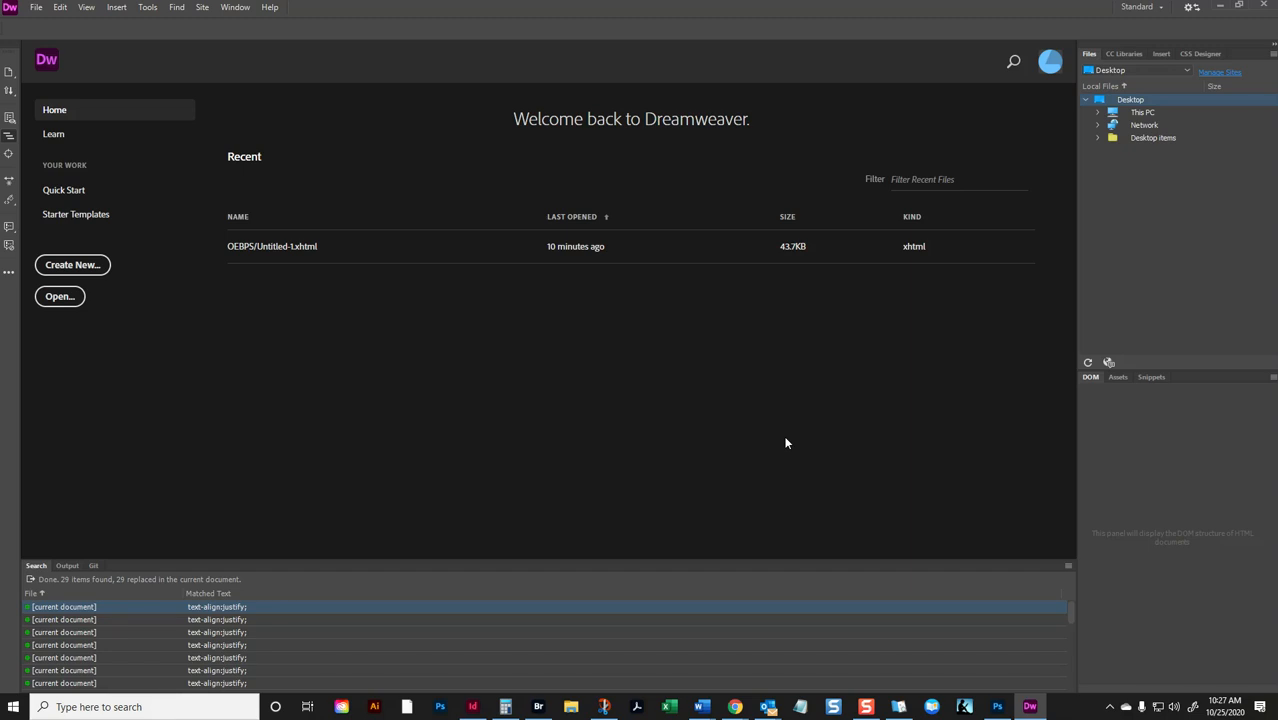
left_click(473, 707)
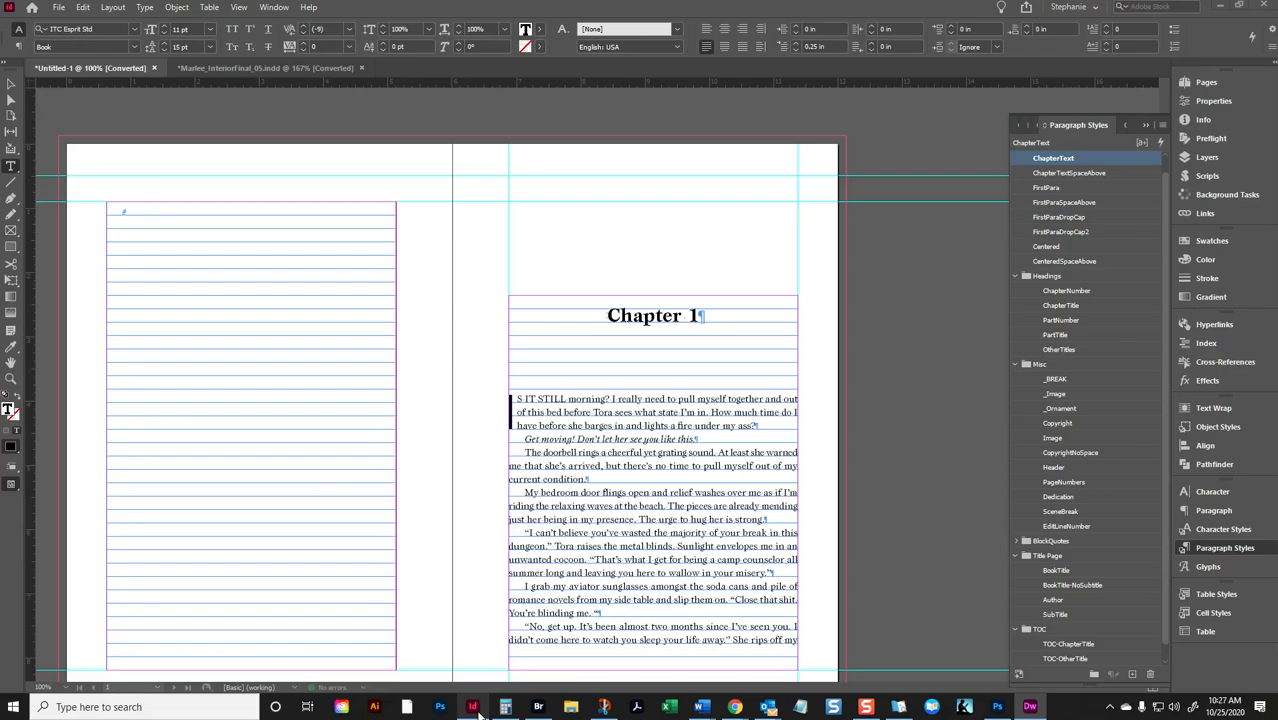
left_click(702, 318)
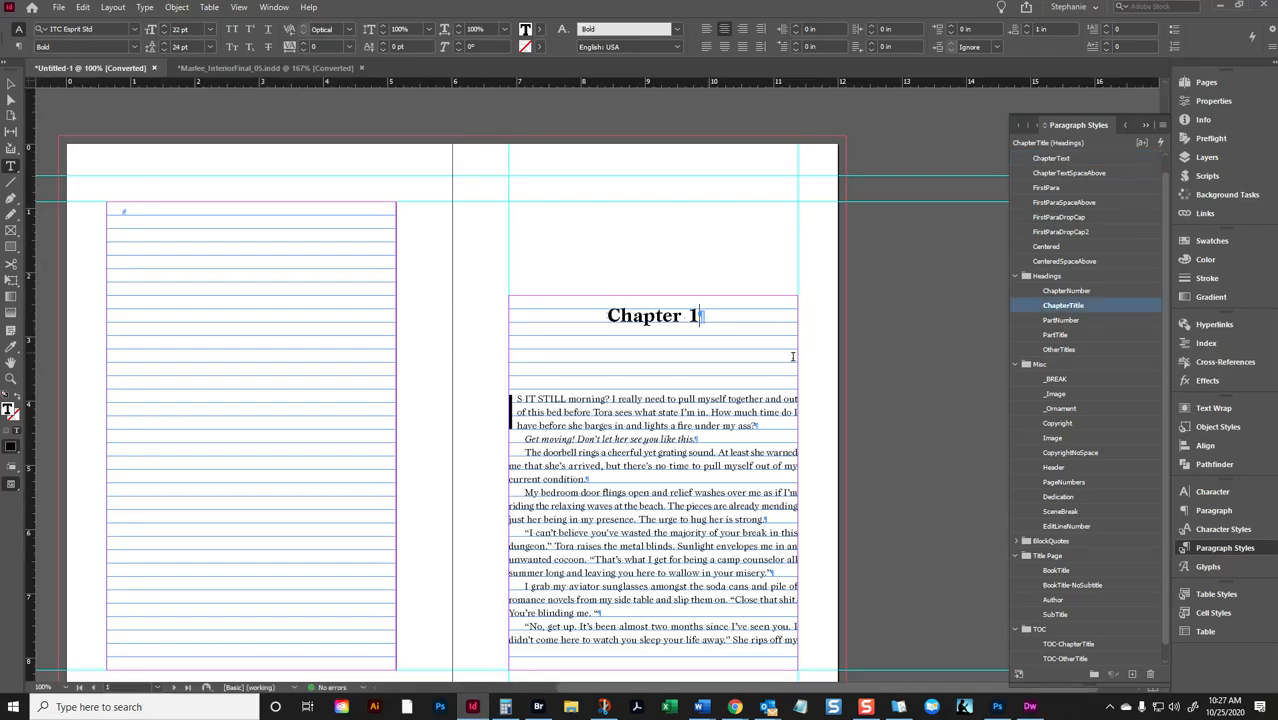
left_click(720, 436)
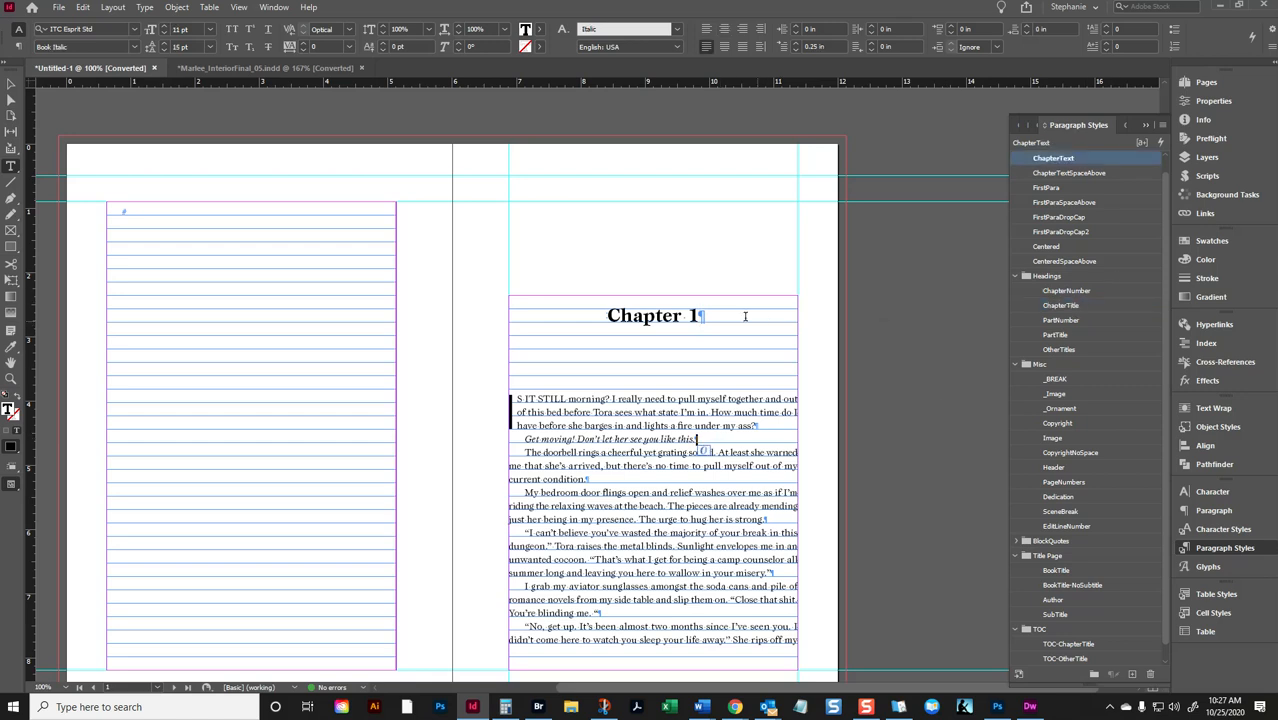
left_click(645, 360)
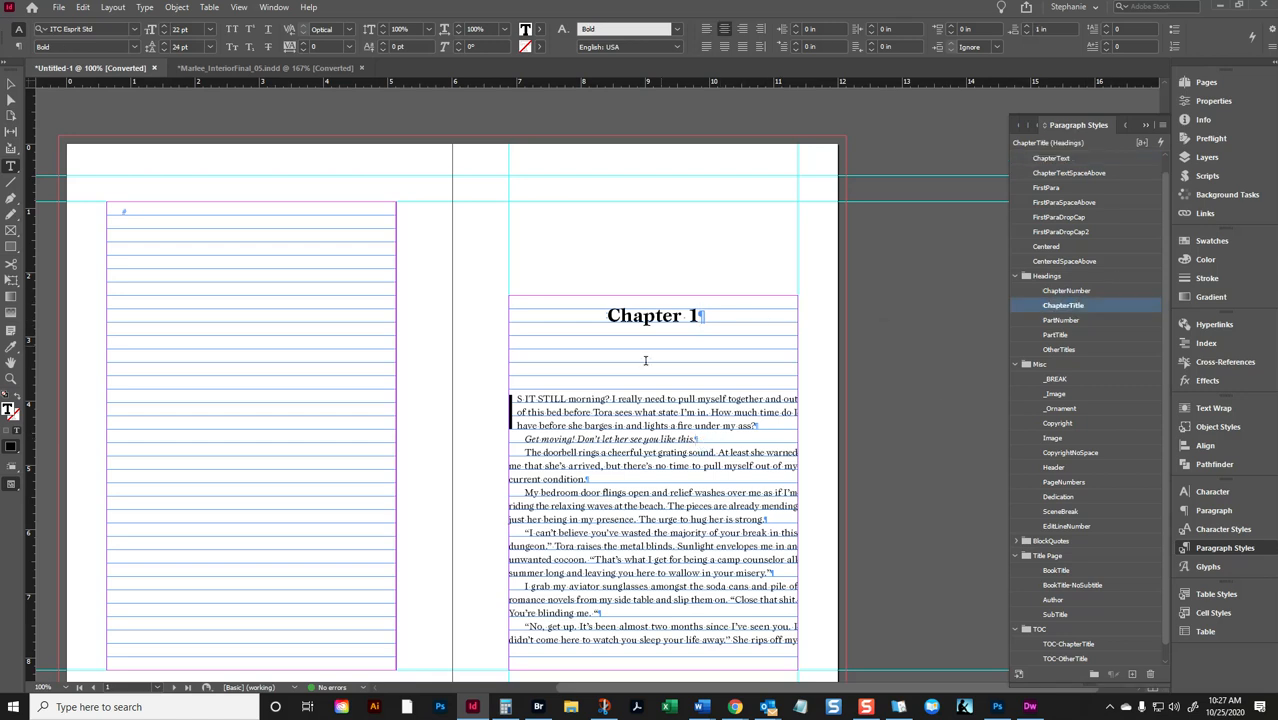
Edit the ChapterTitle paragraph style, reviewing its keep options and enabling Split Document (EPUB only) in its export tagging
right_click(1070, 306)
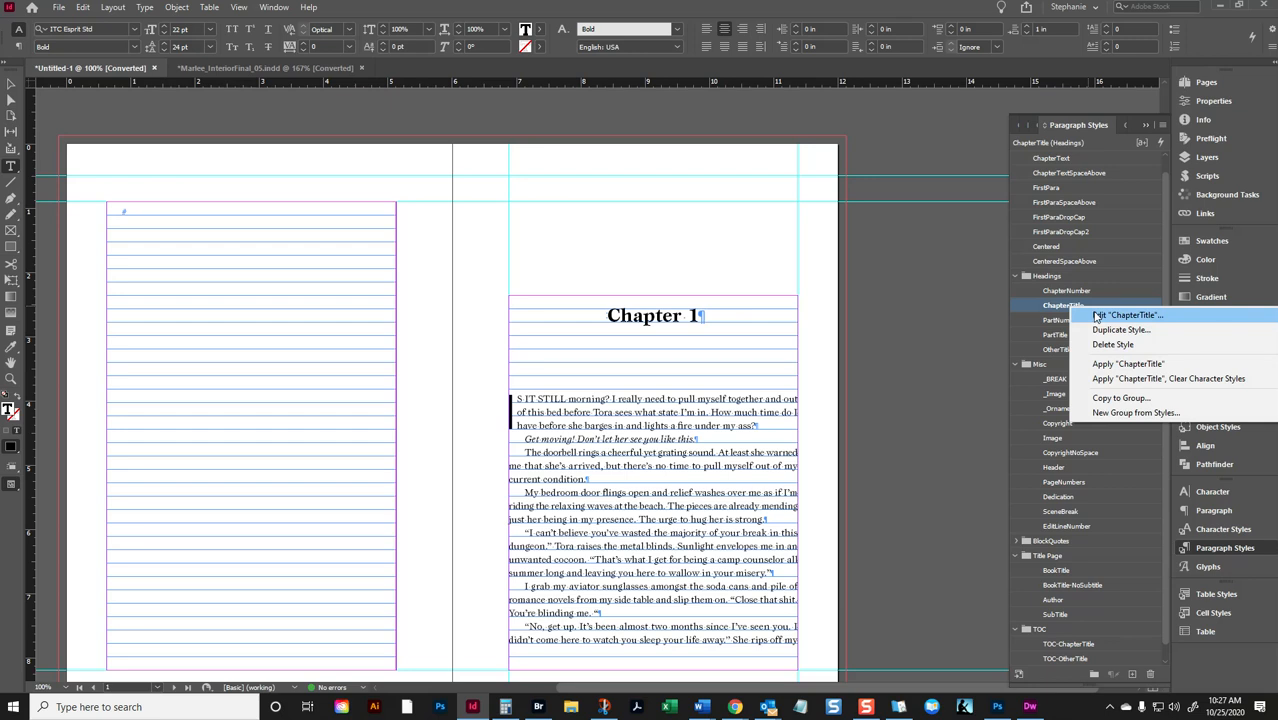
left_click(1096, 316)
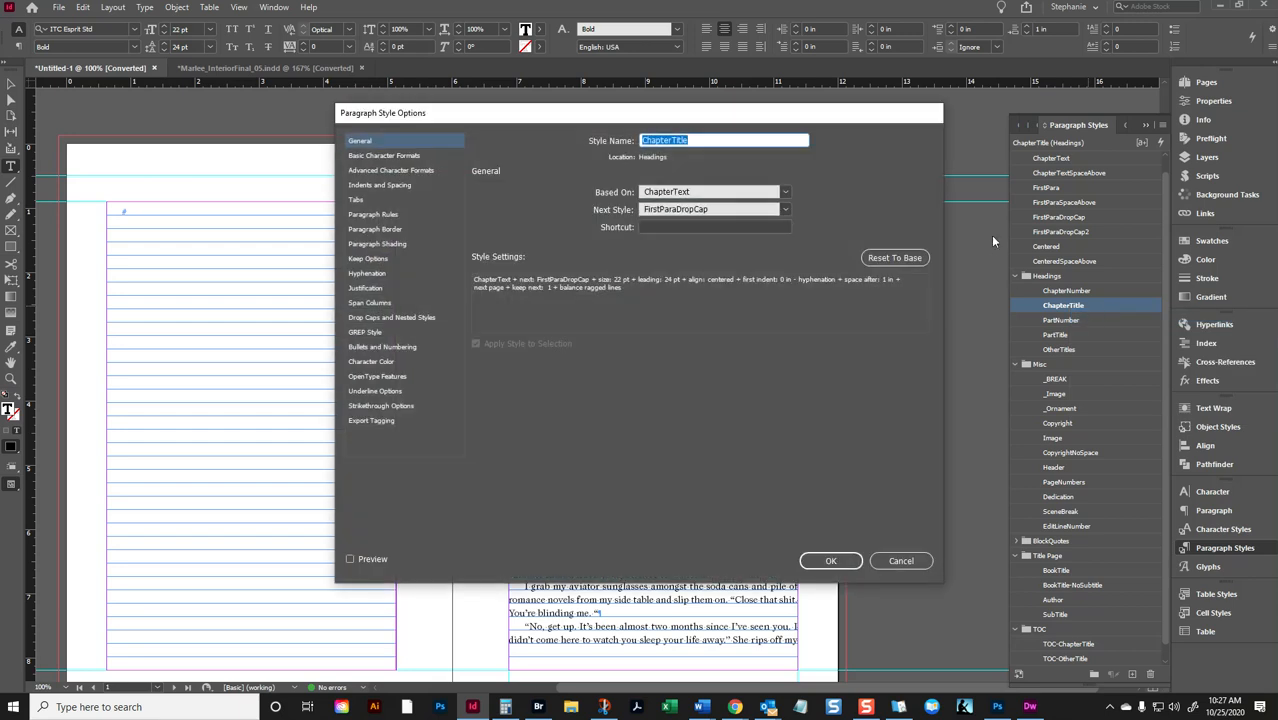
left_click(384, 257)
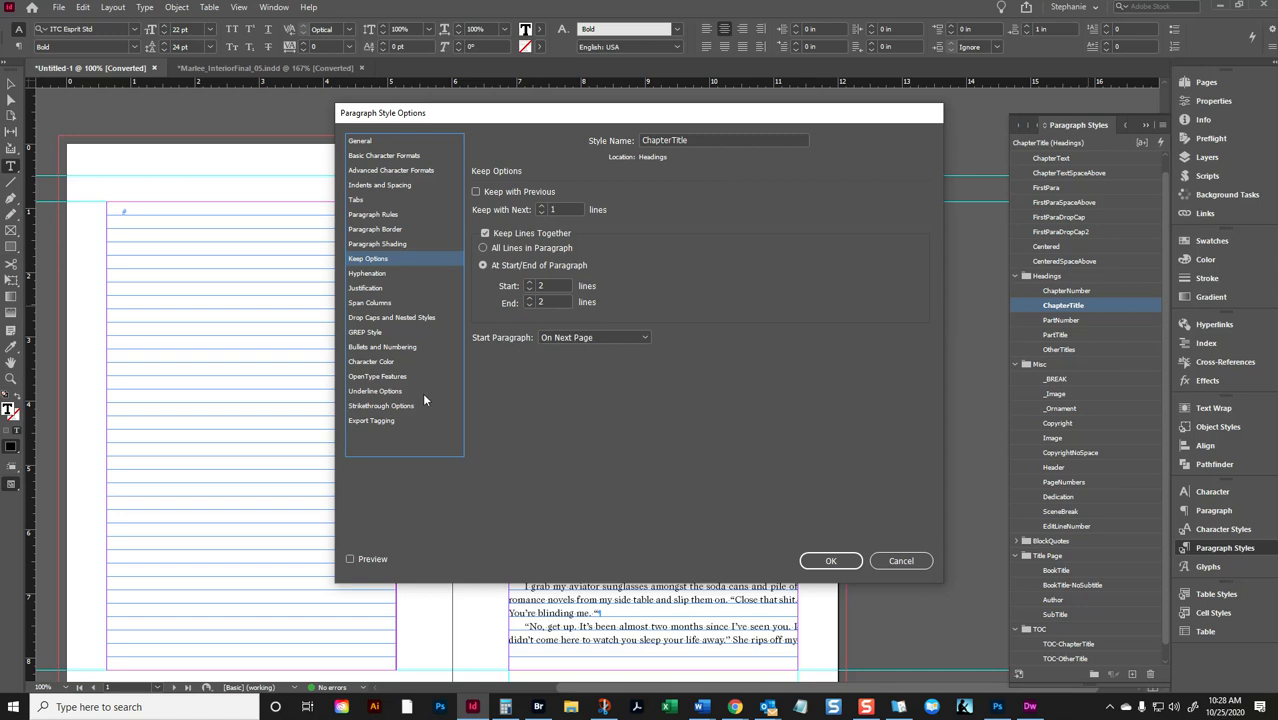
left_click(403, 421)
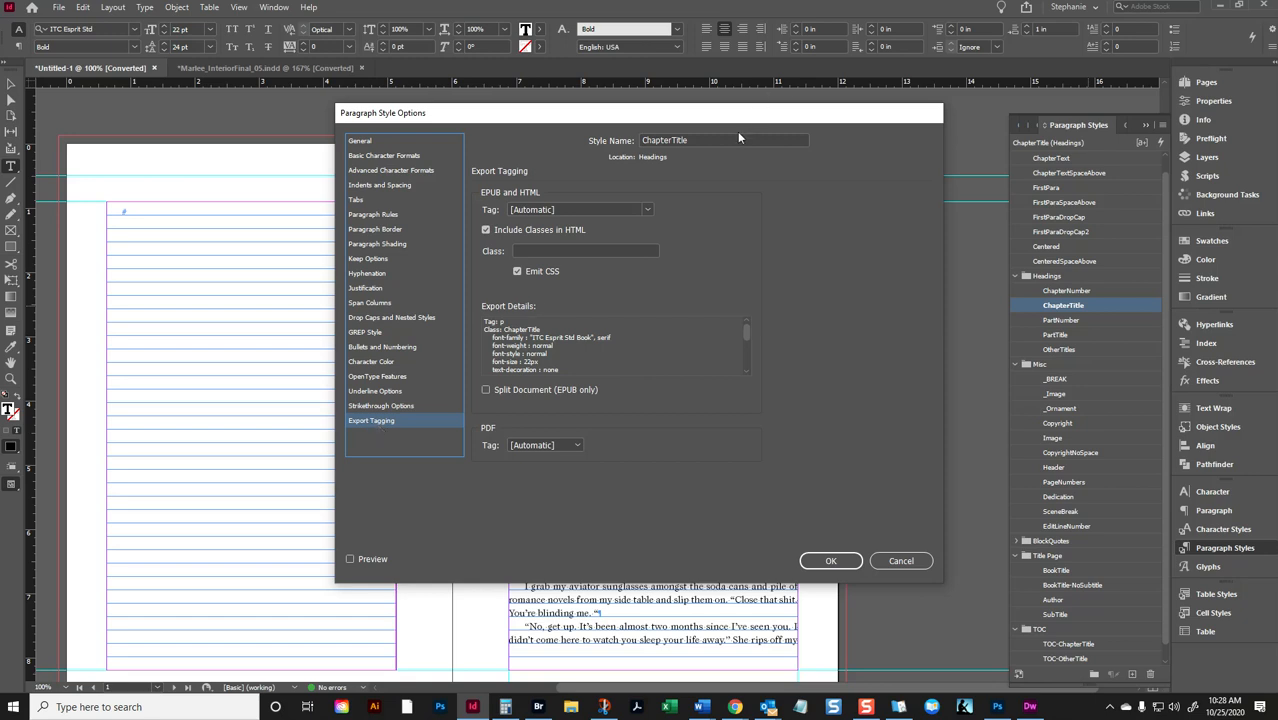
left_click(487, 392)
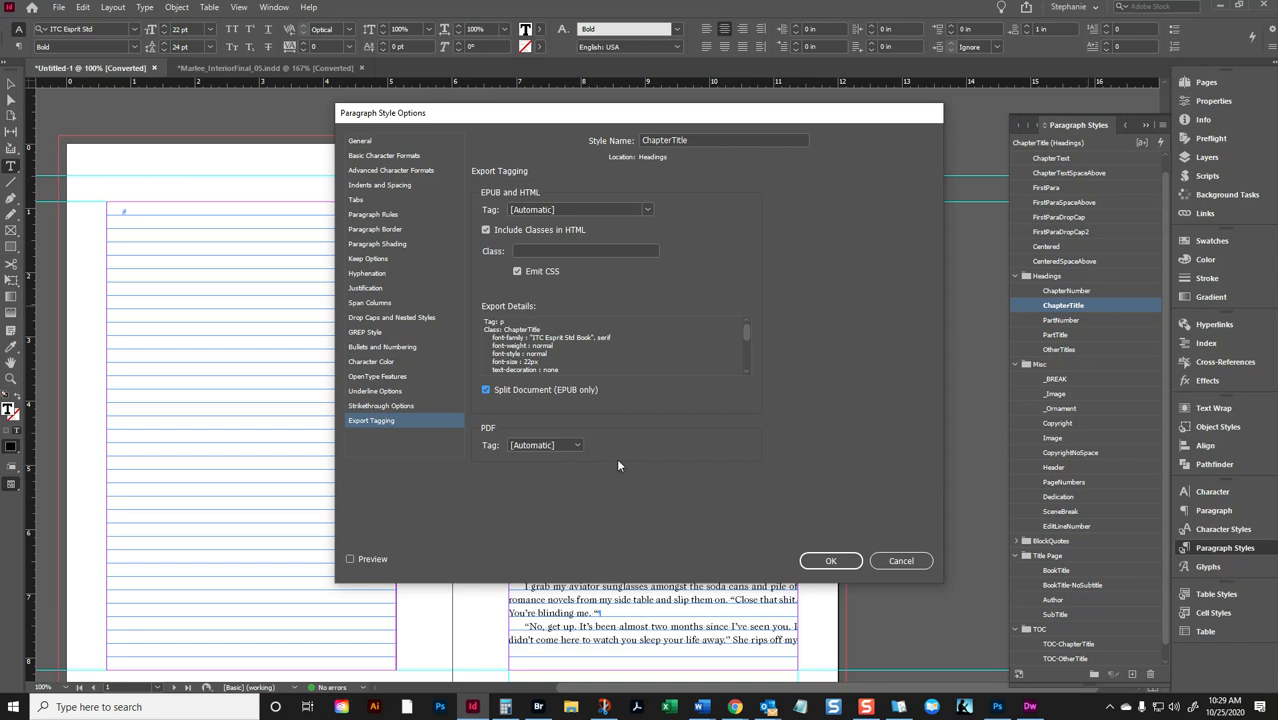
left_click(818, 561)
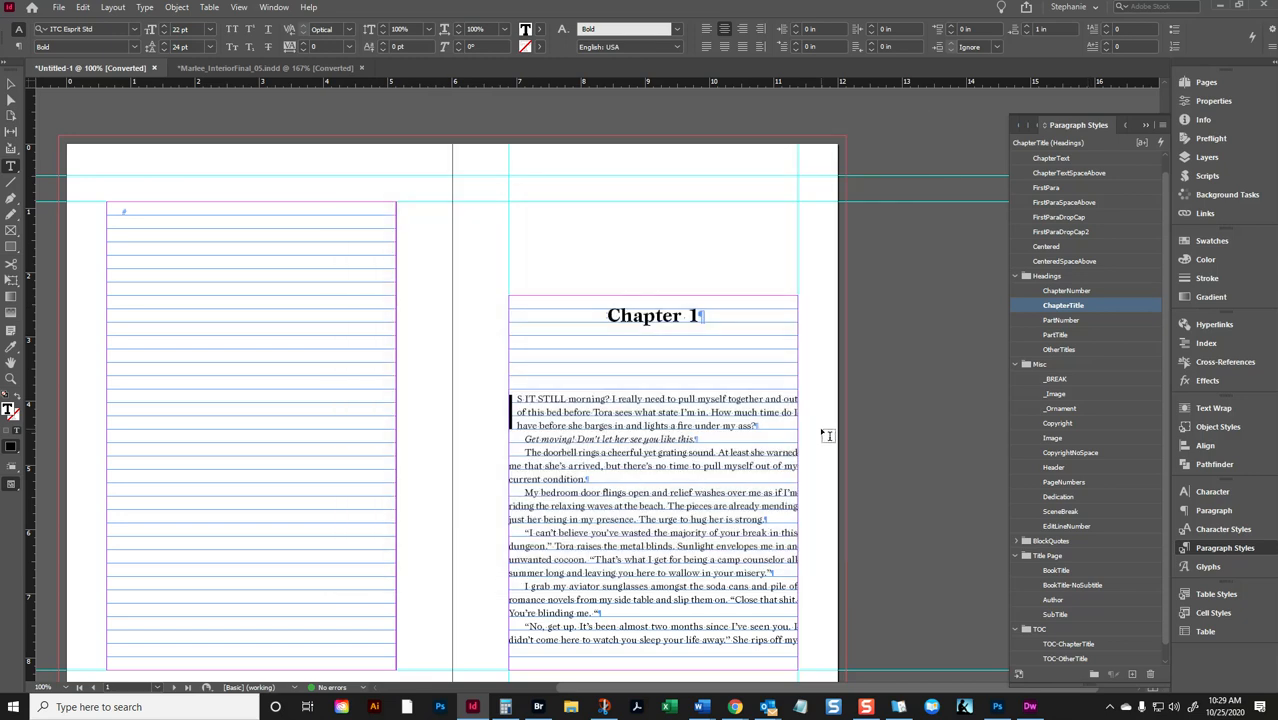
Start a reflowable EPUB export over the existing Untitled-1.epub and enable Split Document in the export options
left_click(59, 7)
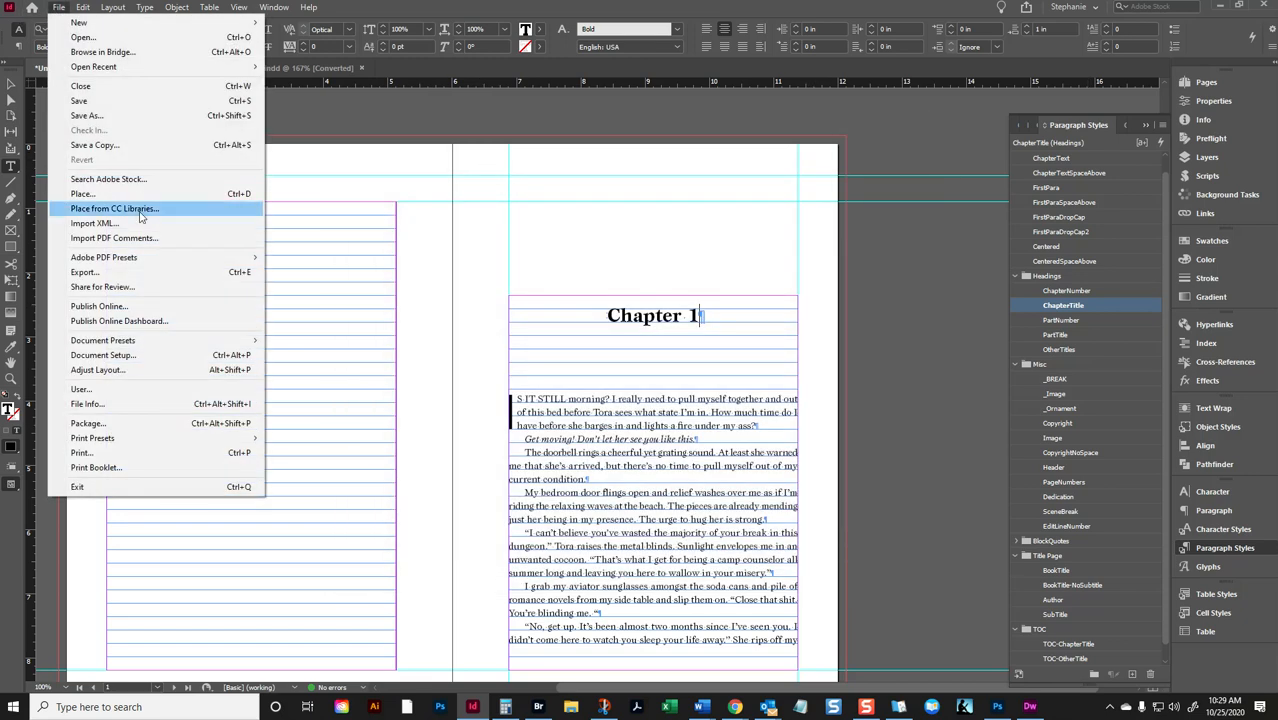
left_click(140, 270)
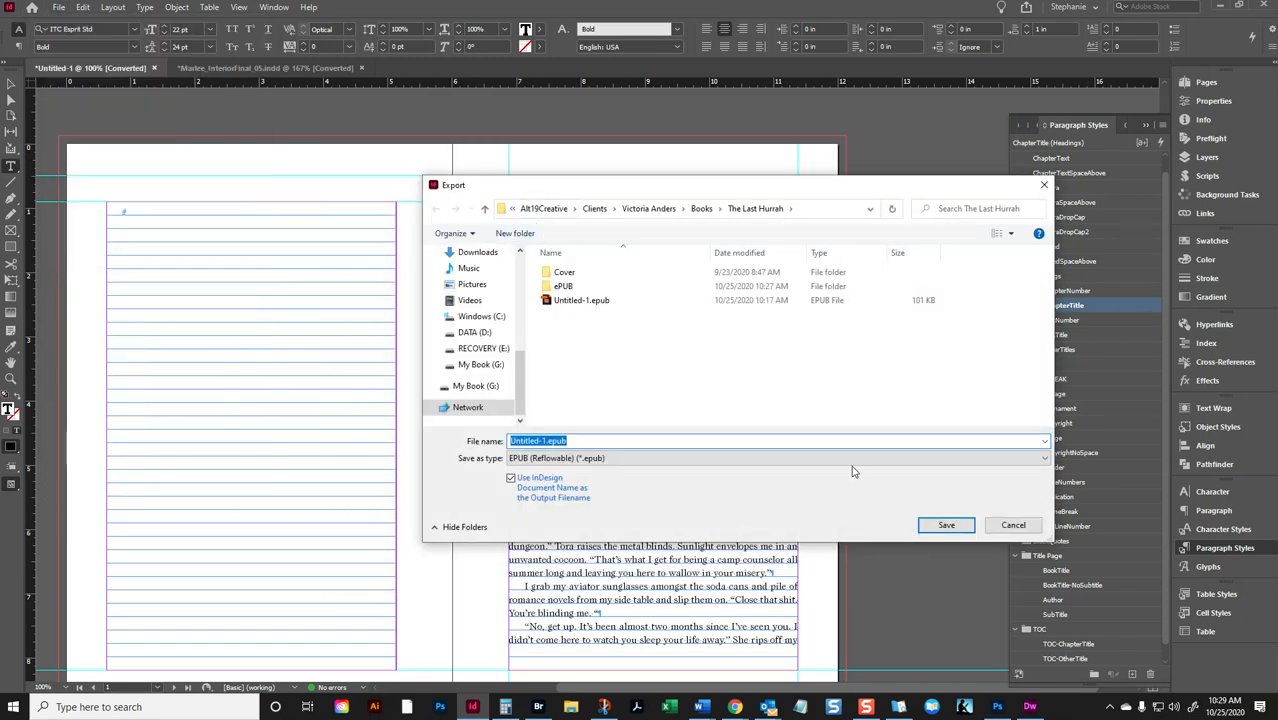
left_click(945, 525)
left_click(674, 353)
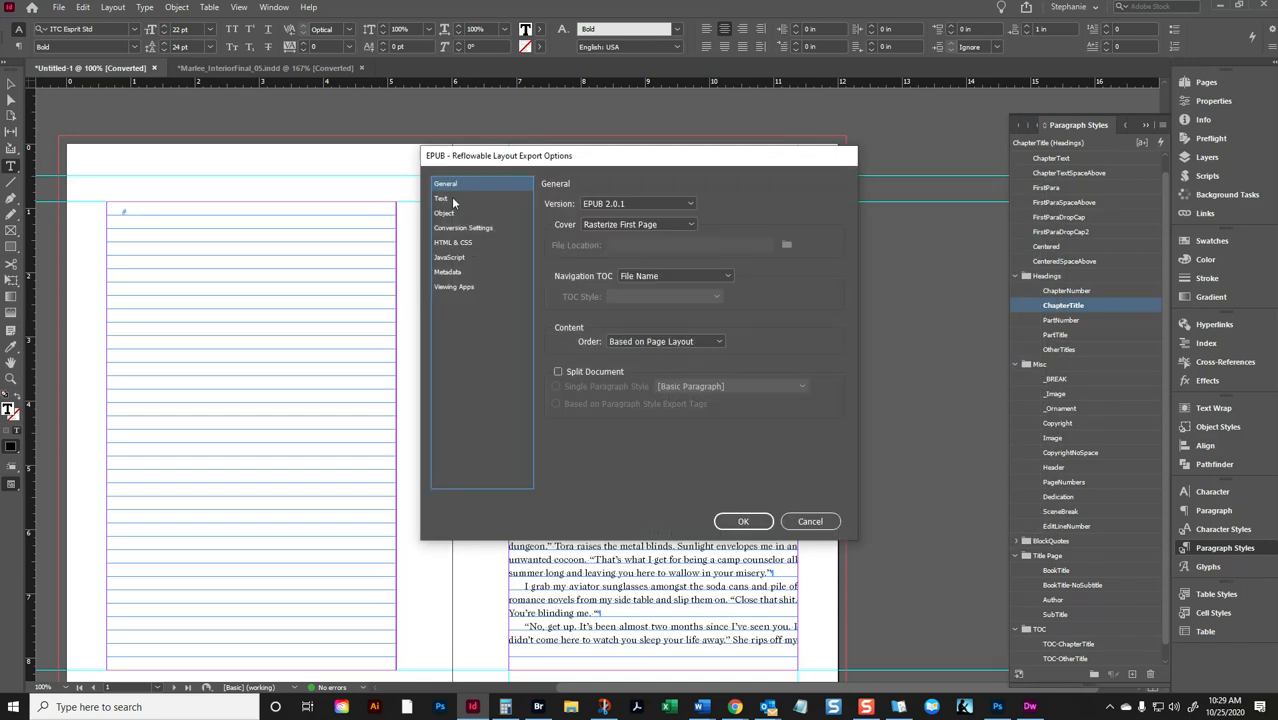
left_click(586, 370)
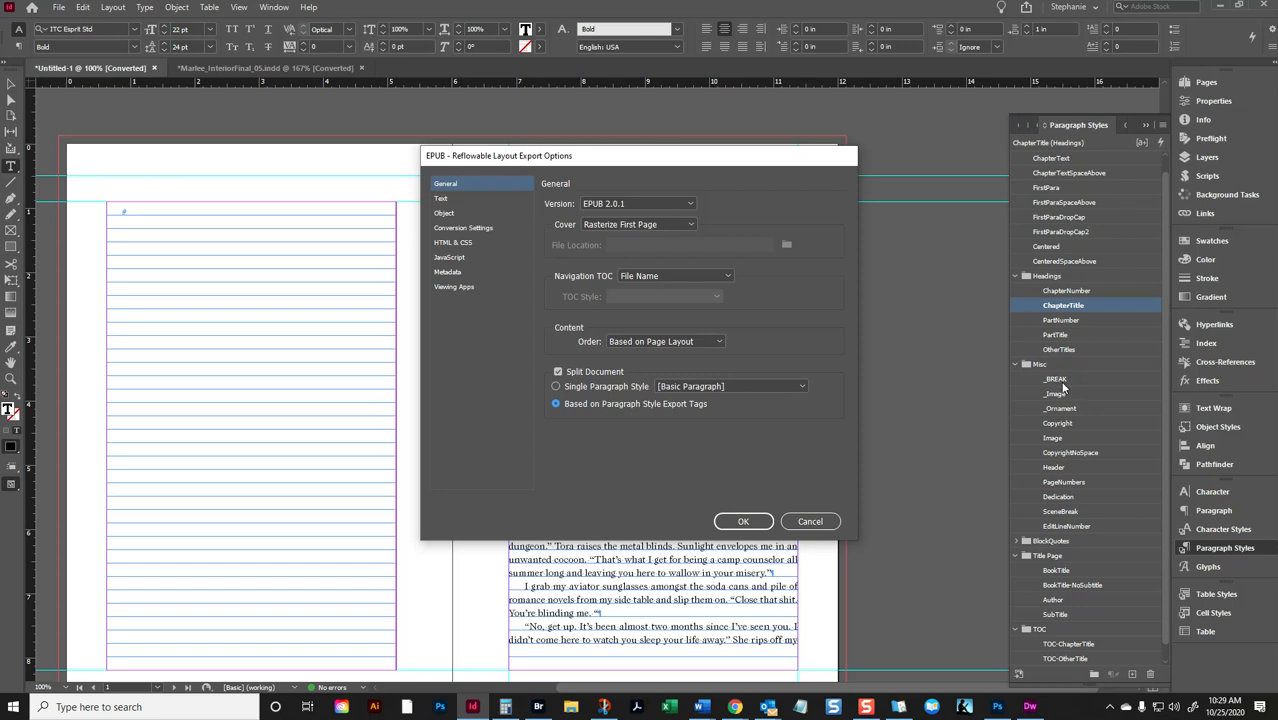
Try splitting the EPUB by the single paragraph style Misc:_BREAK
left_click(577, 388)
left_click(698, 388)
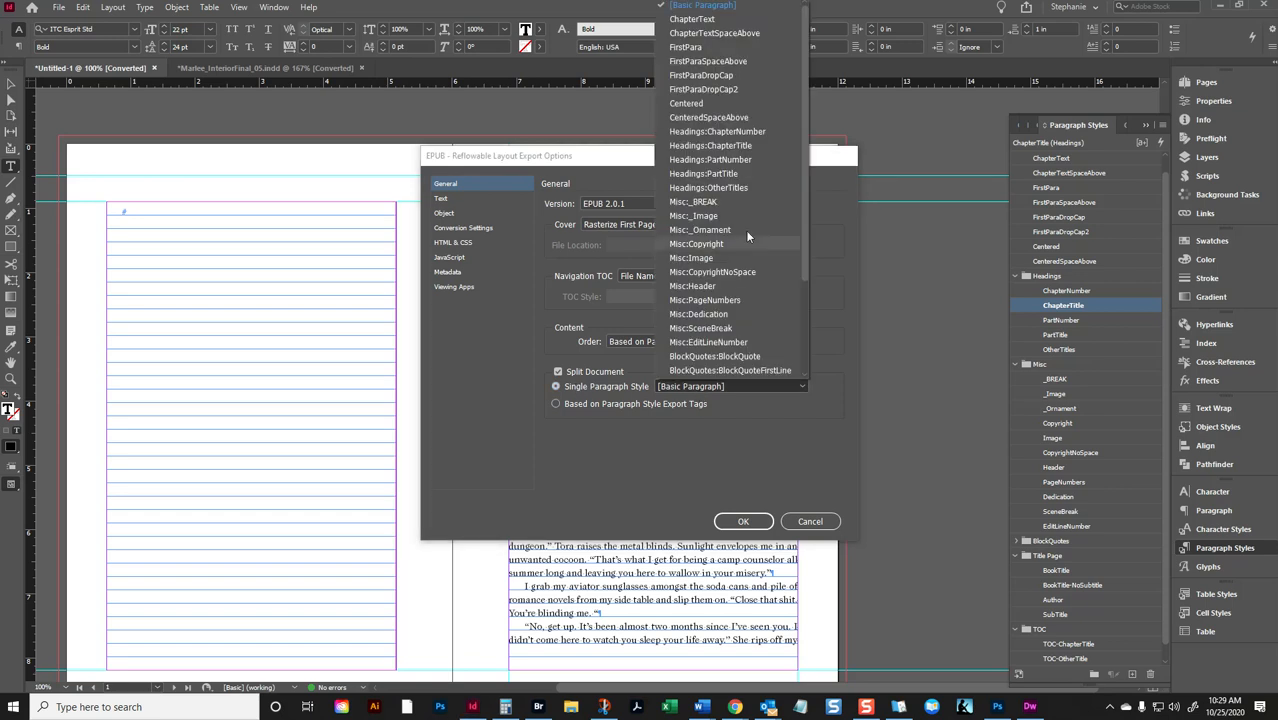
left_click(725, 202)
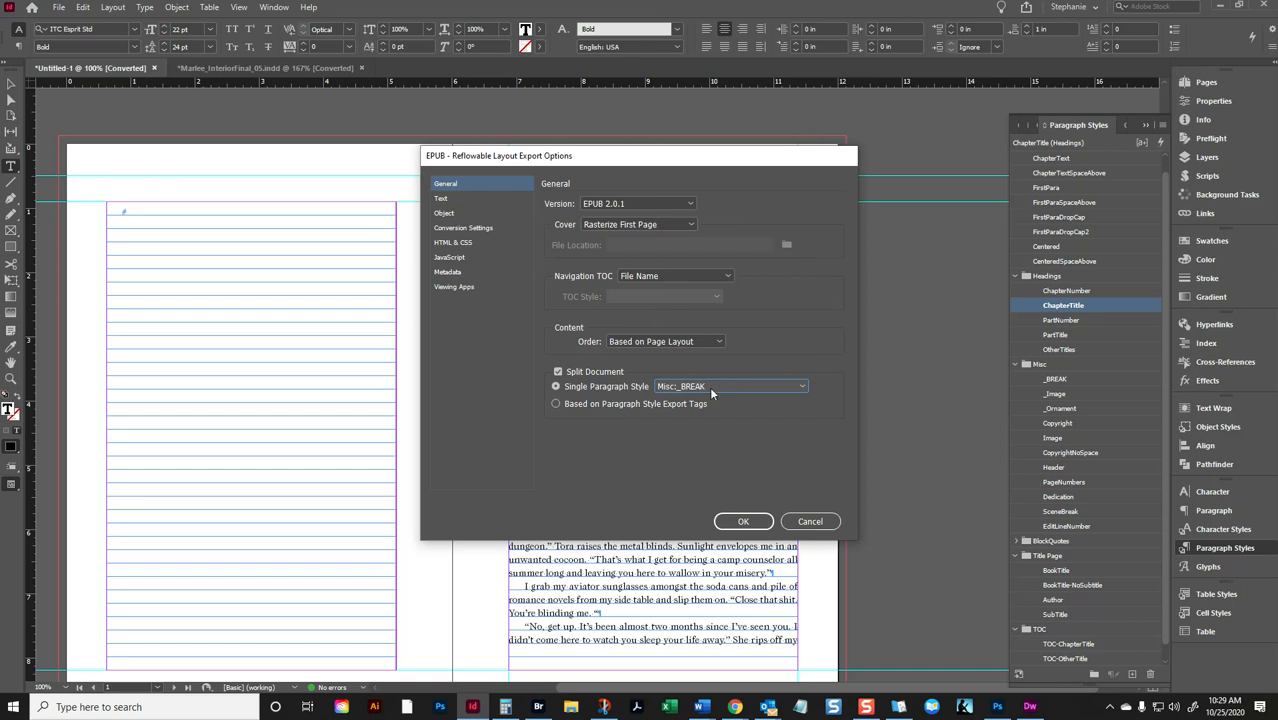
Split the document based on paragraph style export tags, run the EPUB export, and dismiss the export warning
left_click(584, 404)
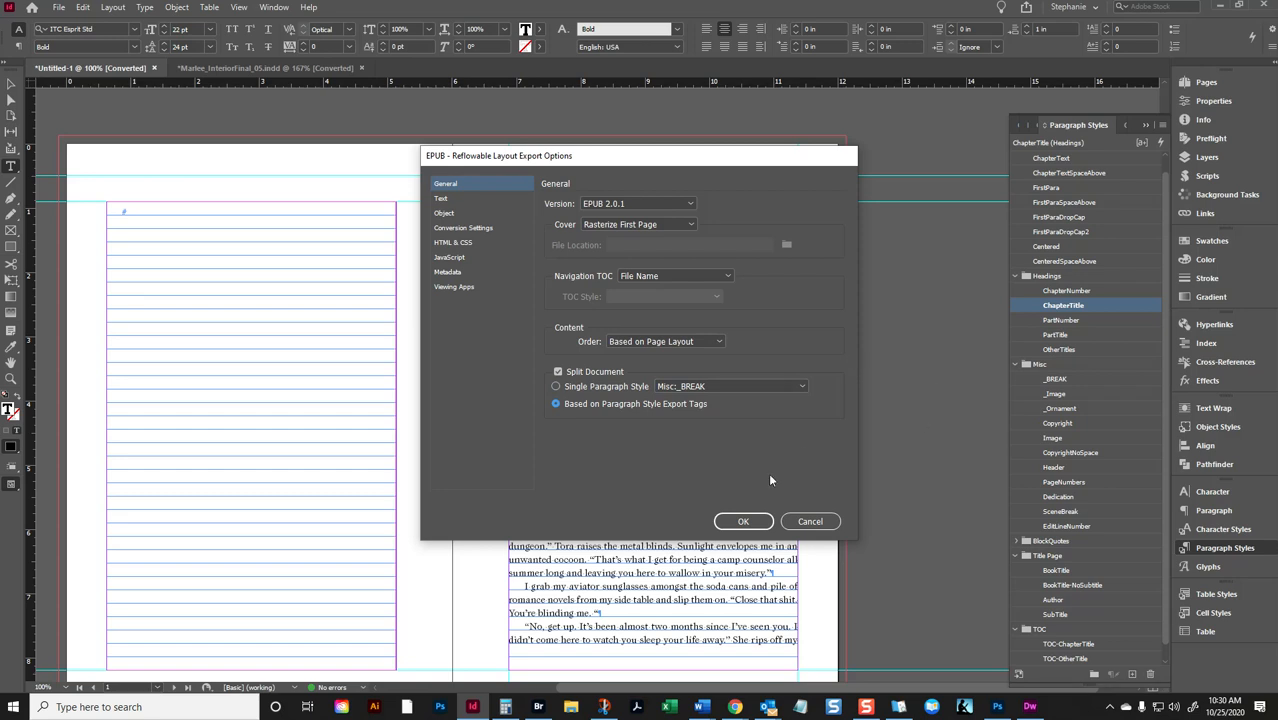
left_click(743, 521)
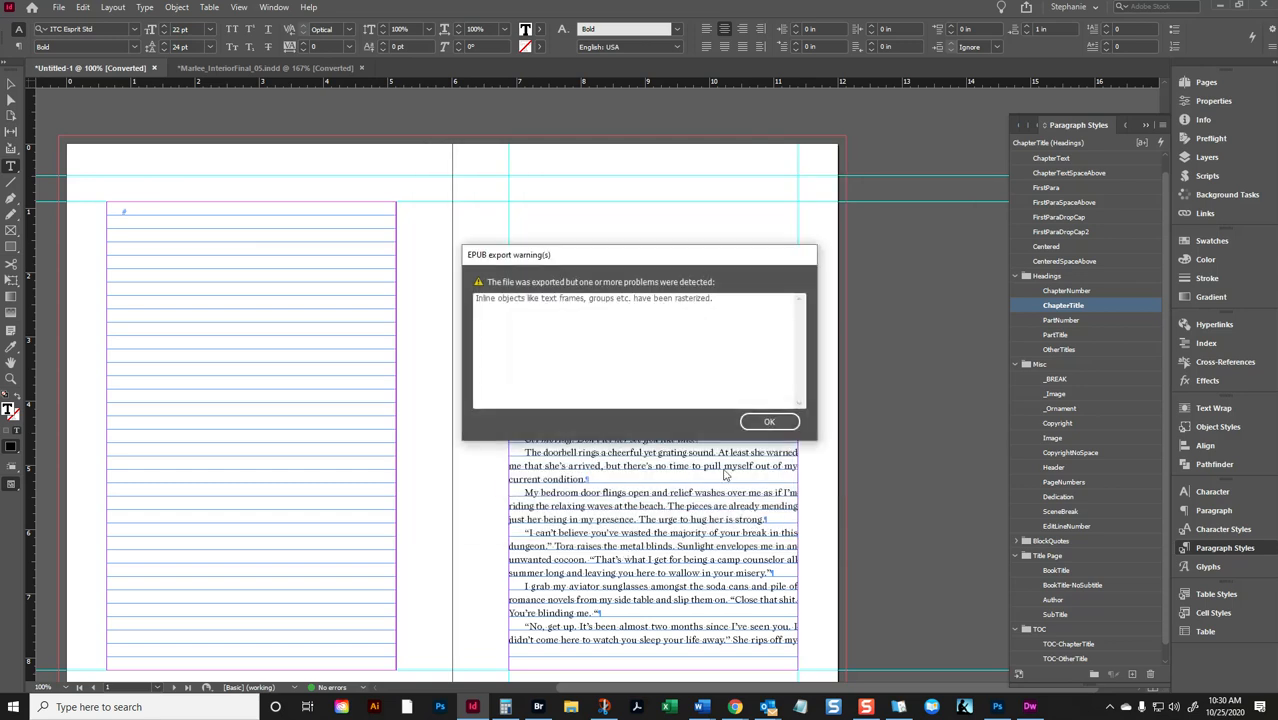
left_click(770, 422)
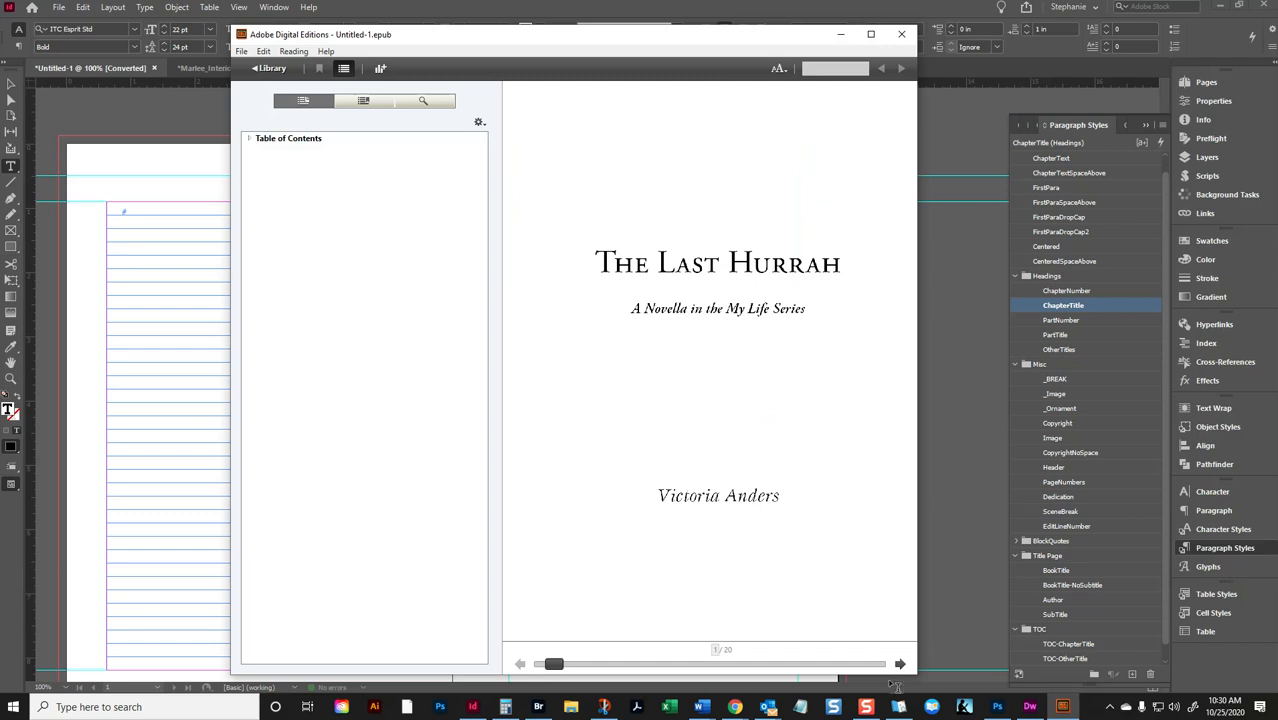
Page through the exported Untitled-1.epub to check its chapter breaks, and close it without copying it to the library
left_click(900, 664)
left_click(900, 664)
left_click(900, 664)
left_click(900, 664)
left_click(899, 664)
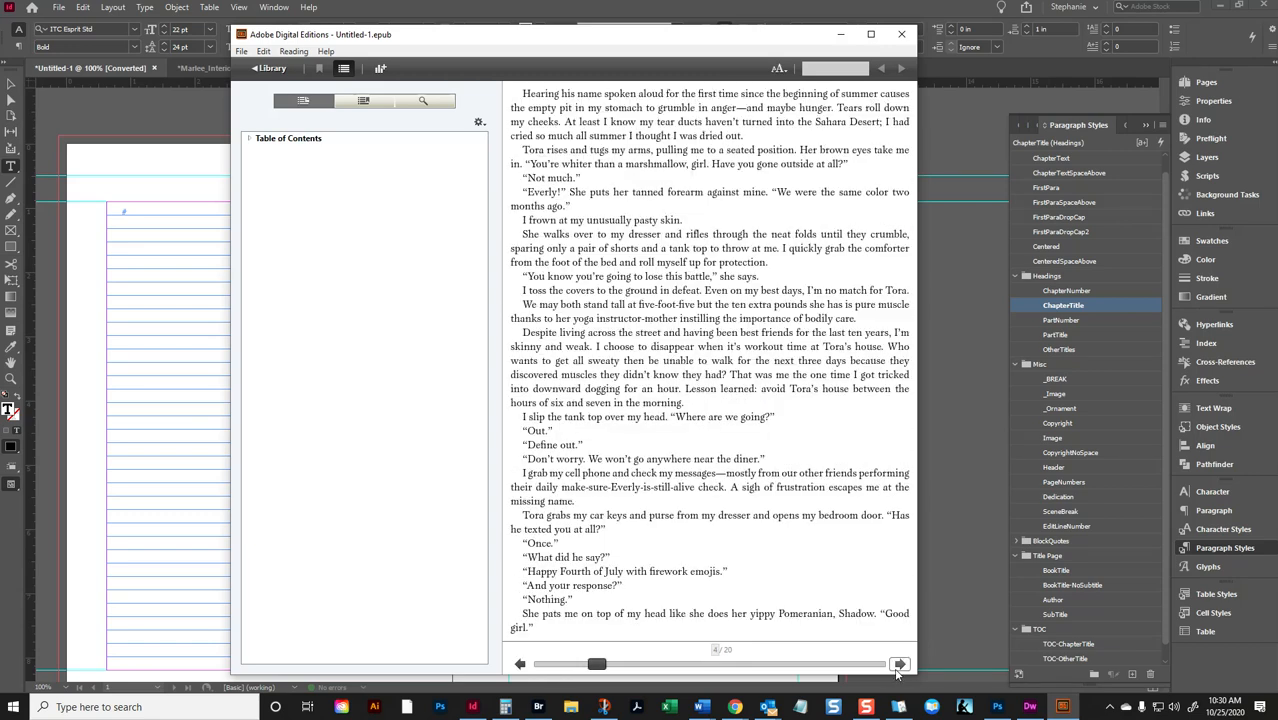
left_click(899, 664)
left_click(899, 664)
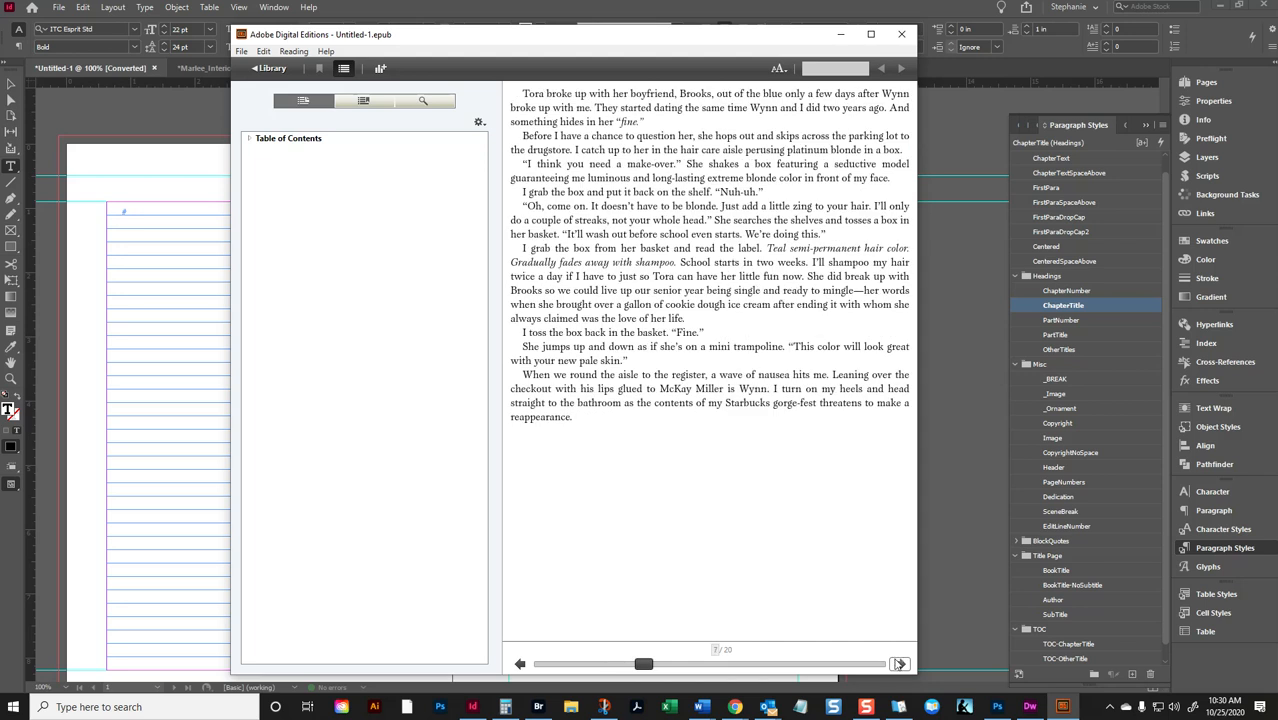
left_click(899, 664)
left_click(899, 664)
left_click(899, 664)
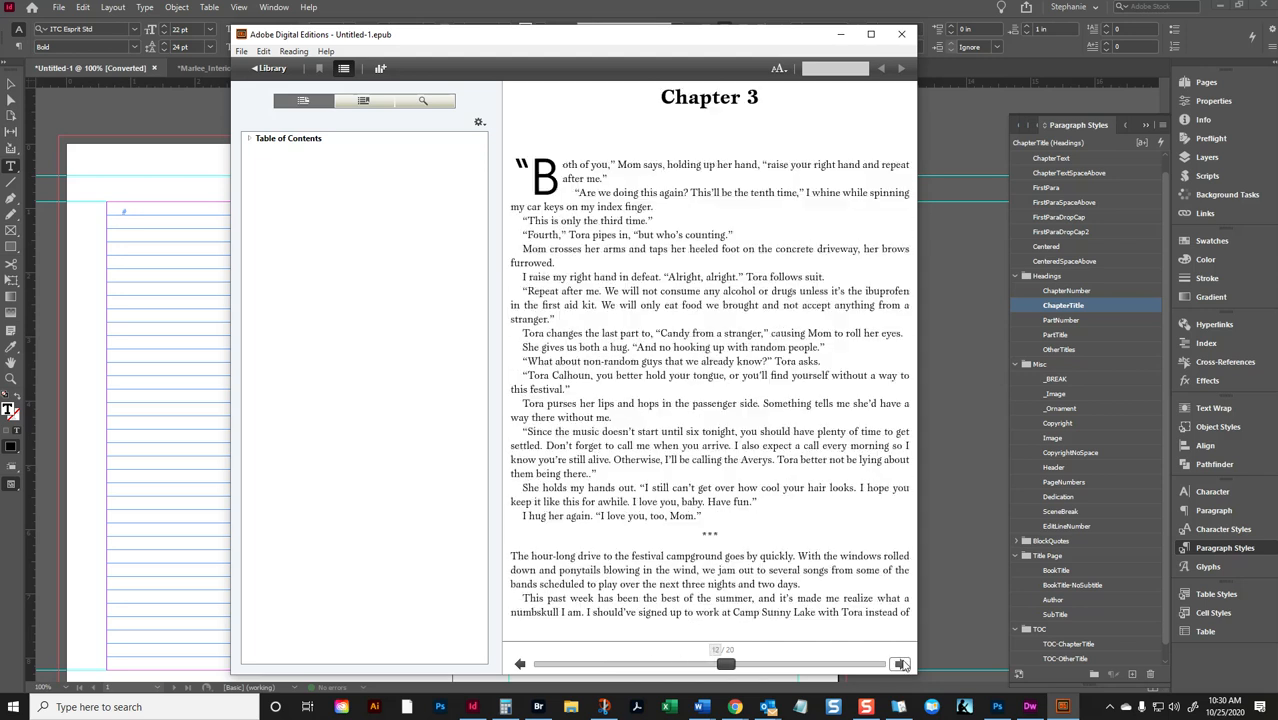
left_click(900, 664)
left_click(900, 664)
left_click(900, 664)
left_click(900, 664)
mouse_move(822, 666)
left_mouse_down()
mouse_move(882, 670)
mouse_move(607, 687)
mouse_move(968, 686)
mouse_move(804, 670)
left_mouse_up()
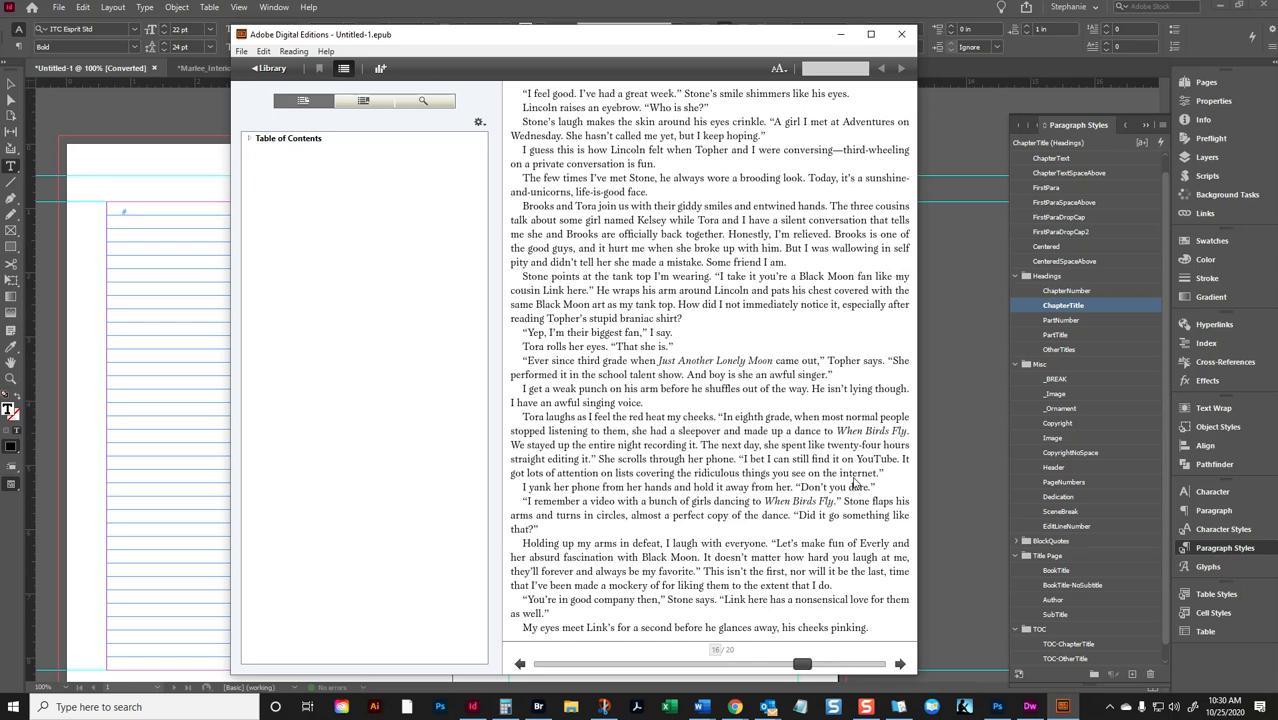
left_click(901, 34)
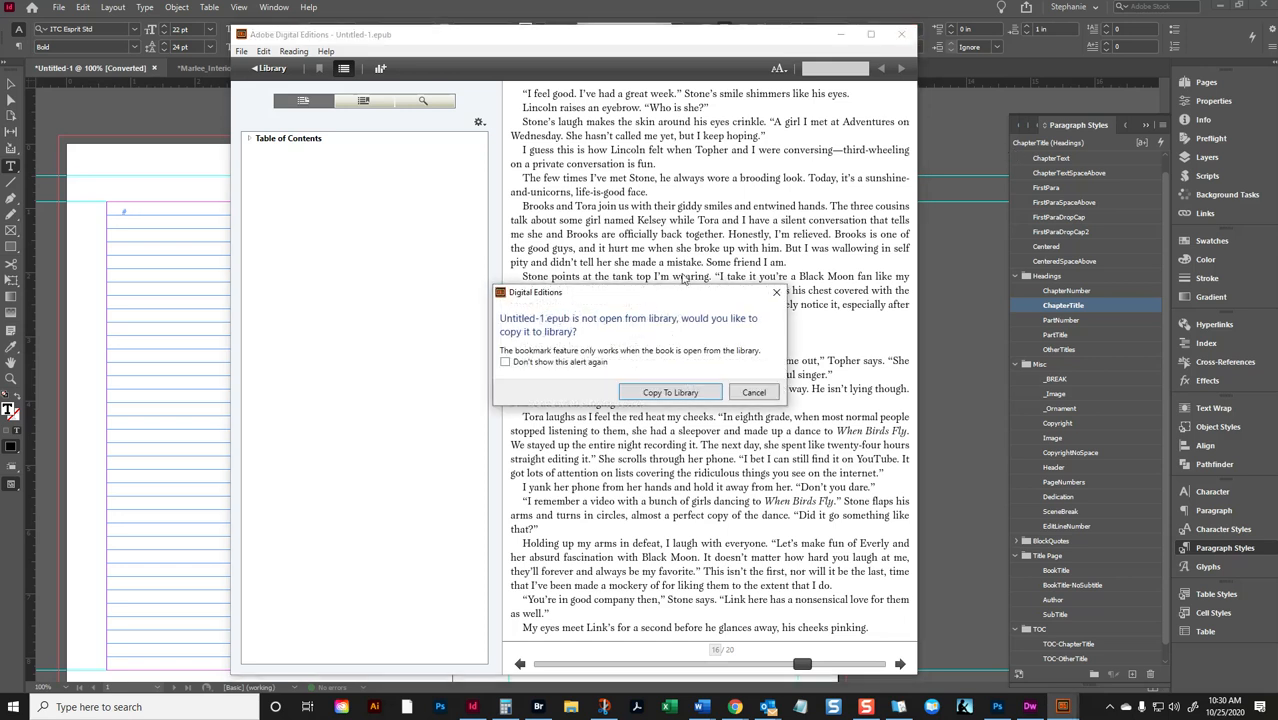
left_click(753, 392)
Open File Explorer maximized and go to the file location of the recent file Untitled-1.epub
left_click(571, 707)
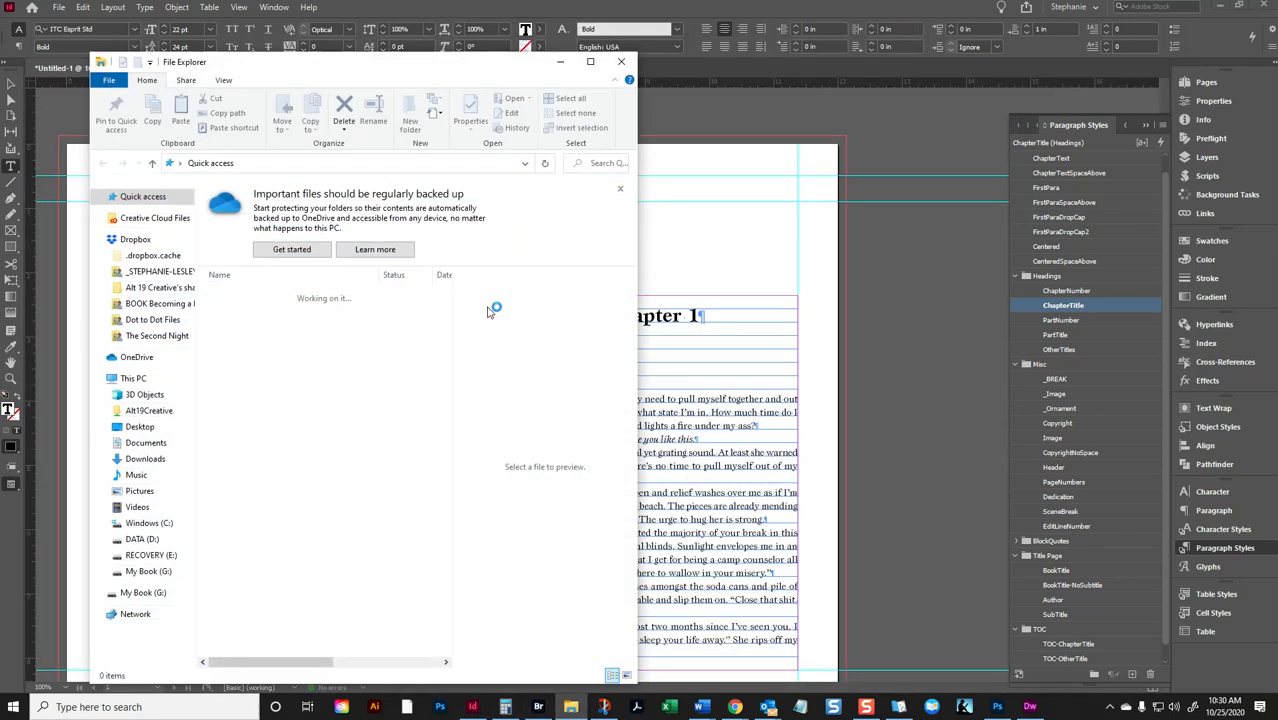
double_click(400, 64)
left_click(179, 390)
right_click(179, 390)
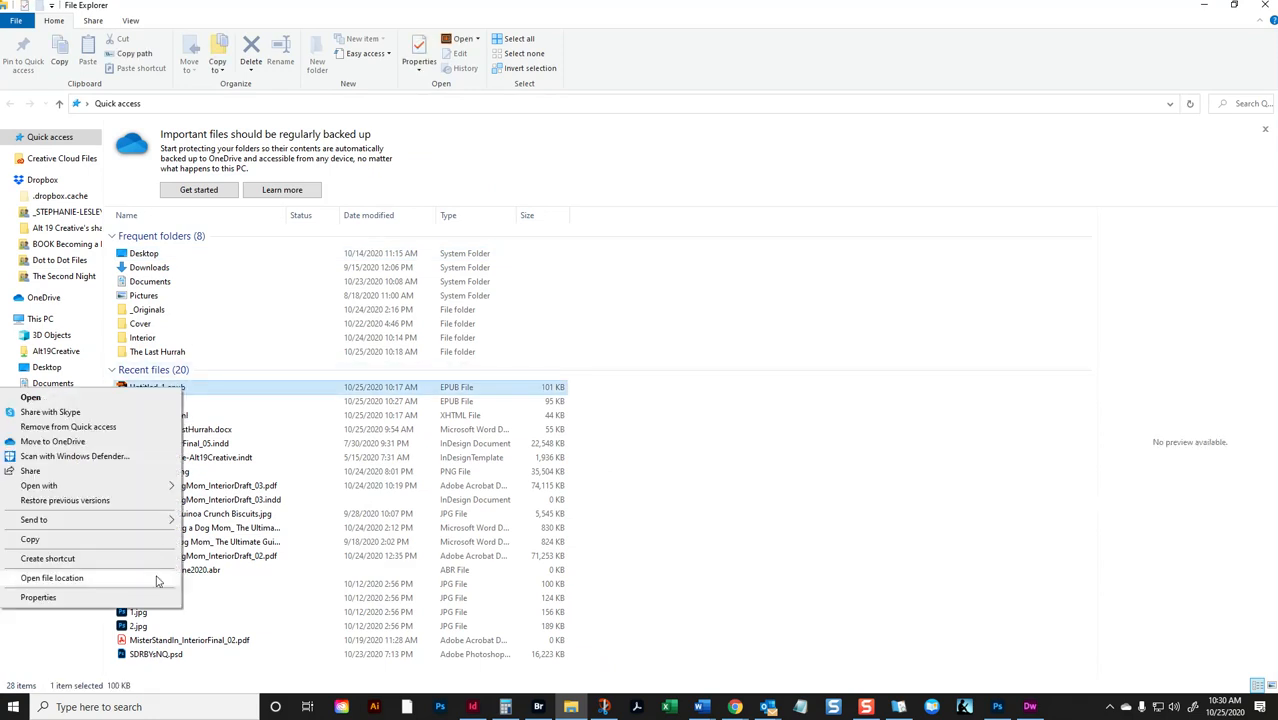
left_click(52, 578)
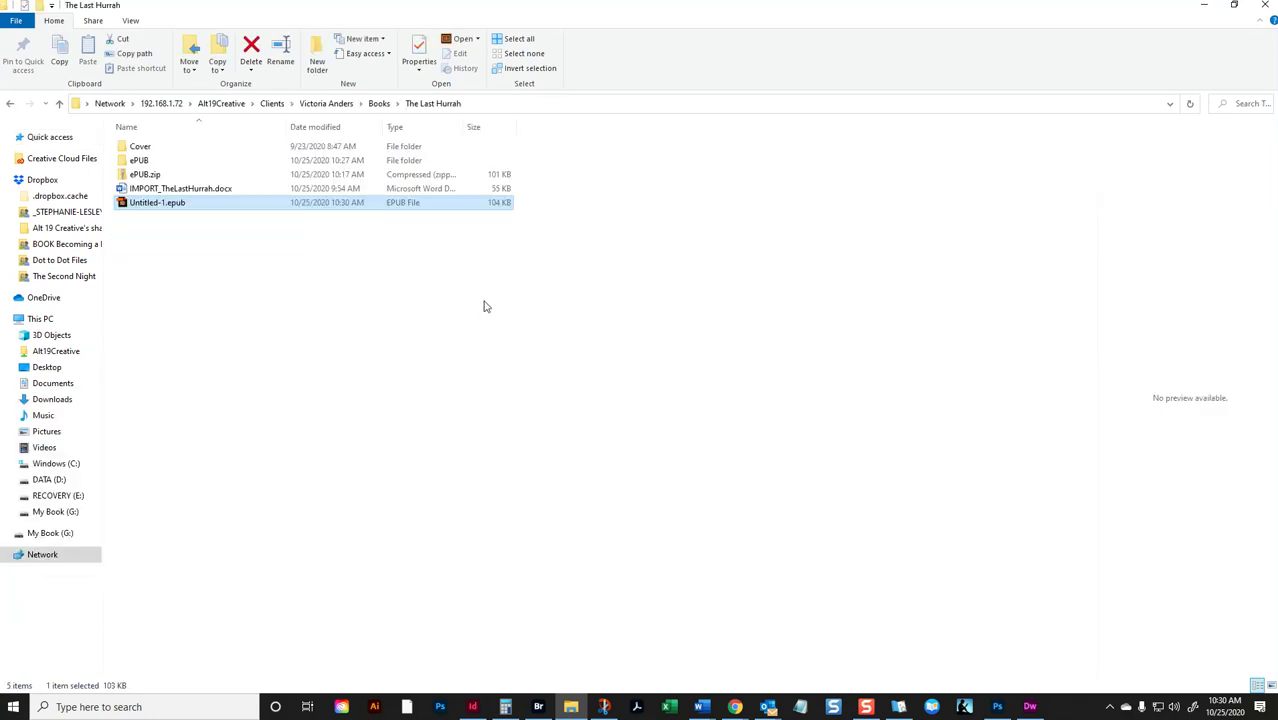
Duplicate Untitled-1.epub within The Last Hurrah folder
key("ctrl+c")
key("ctrl+v")
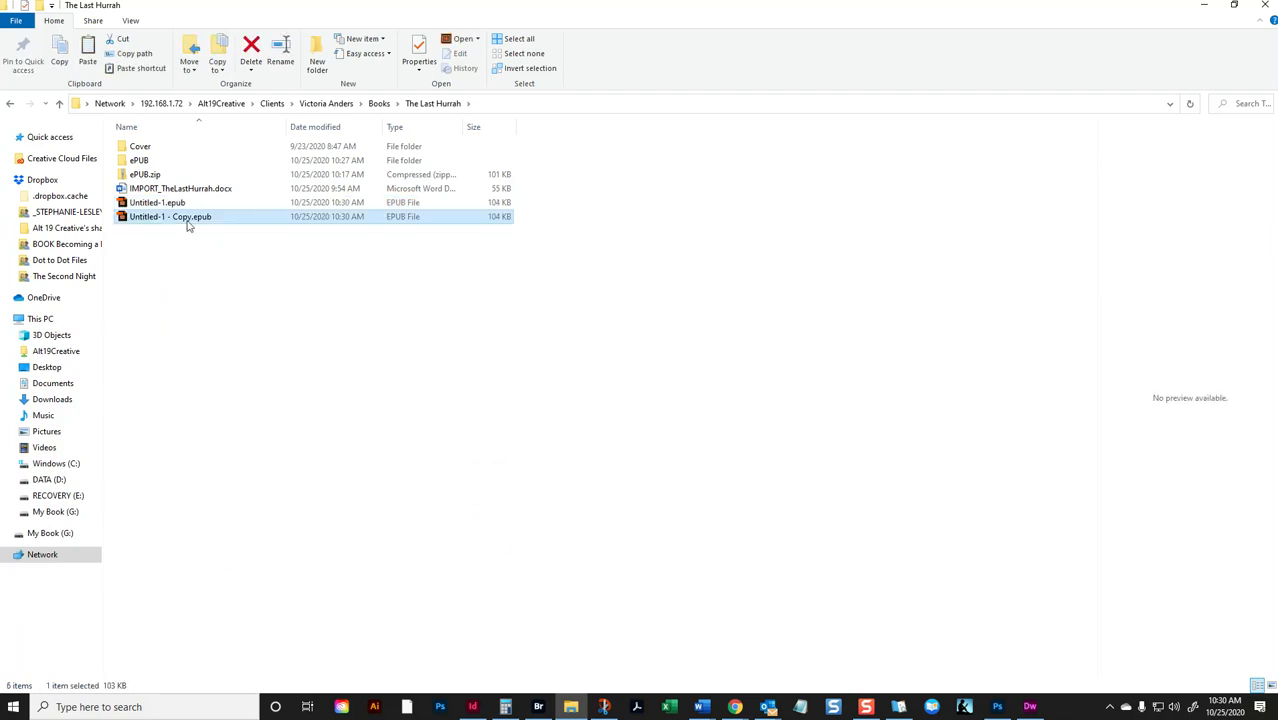
Try to rename the duplicated EPUB as ePUB2 without a file extension, and decline the extension change
key("F2")
type("ePUB2")
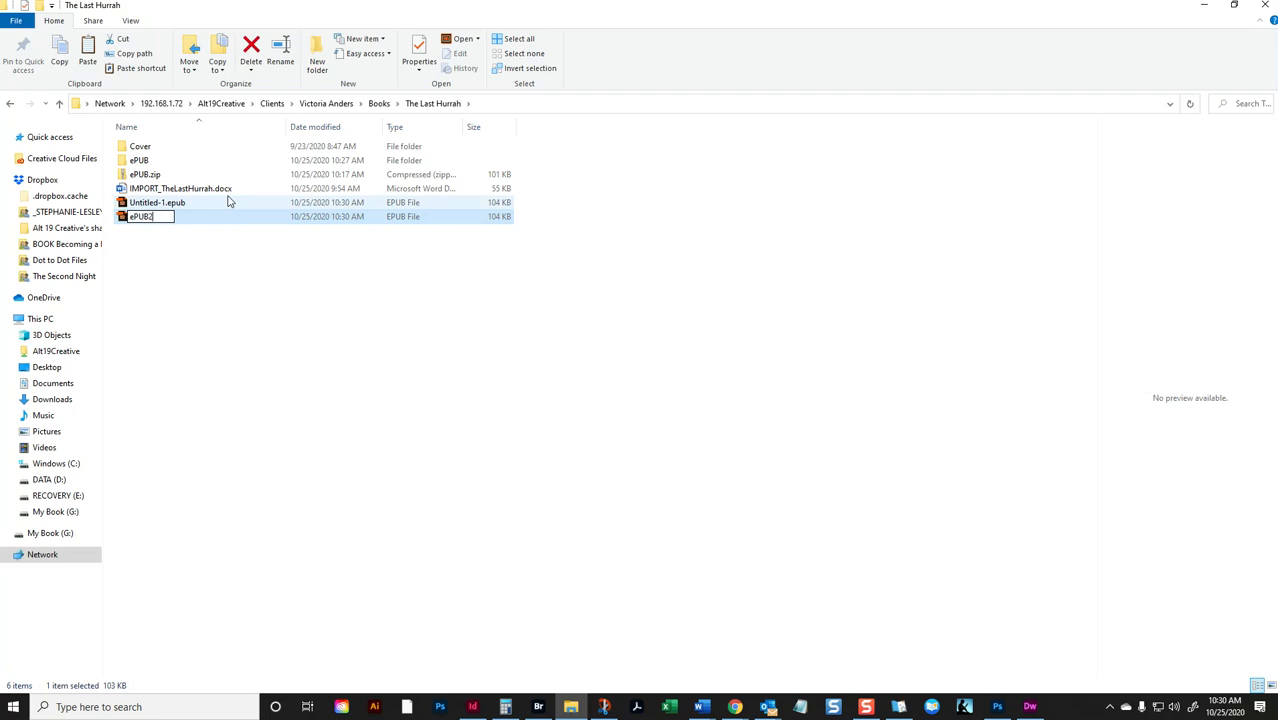
key("Return")
left_click(746, 357)
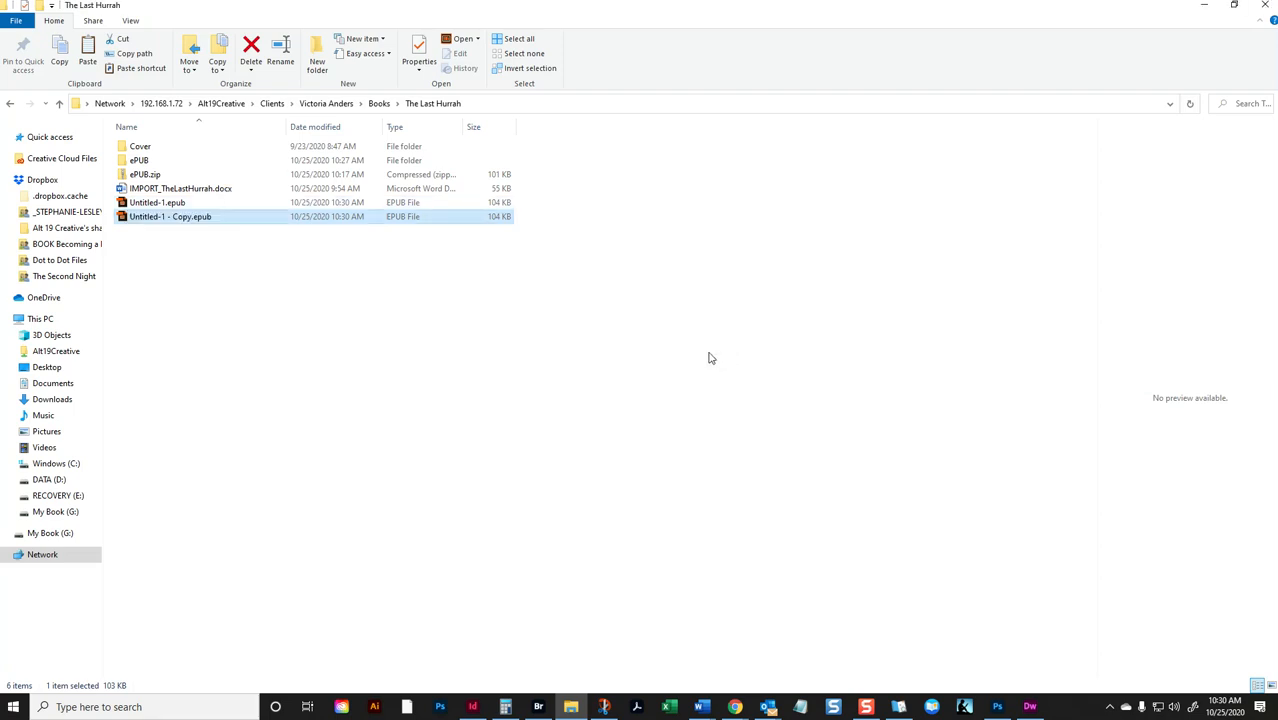
Rename the duplicated EPUB as ePUB2.zip and accept the file extension change
left_click(204, 220)
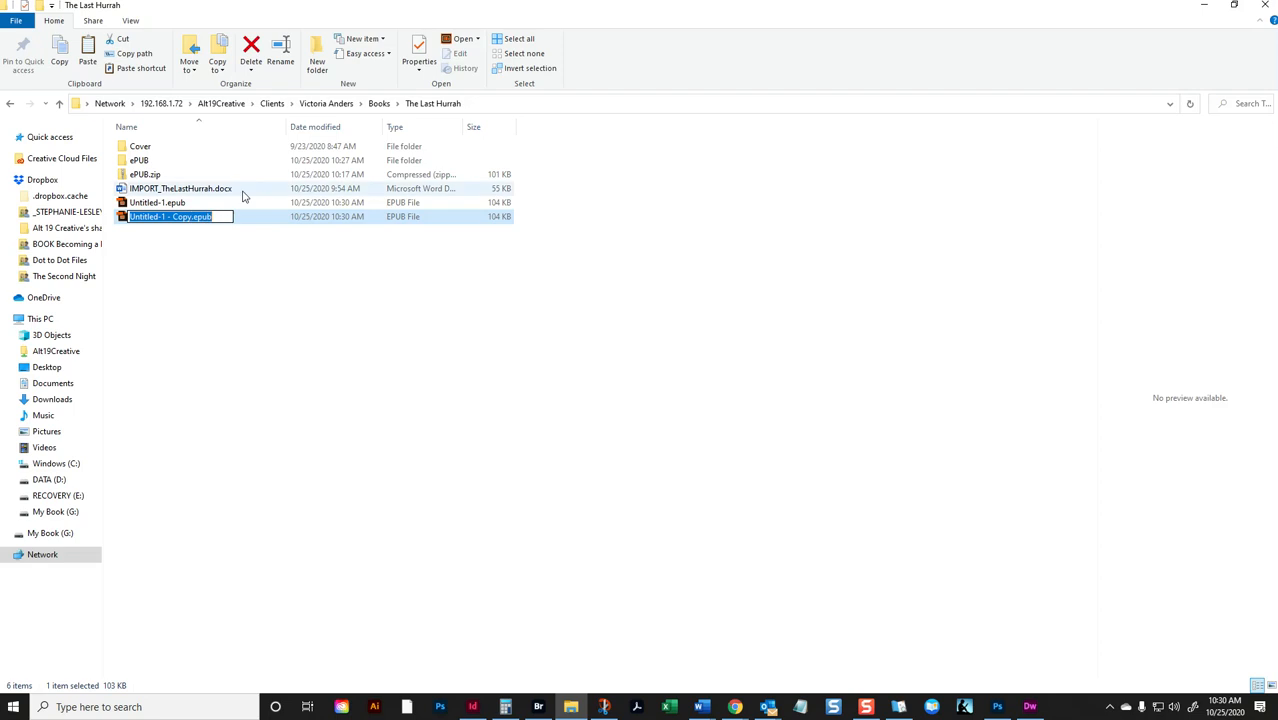
type("ePUB")
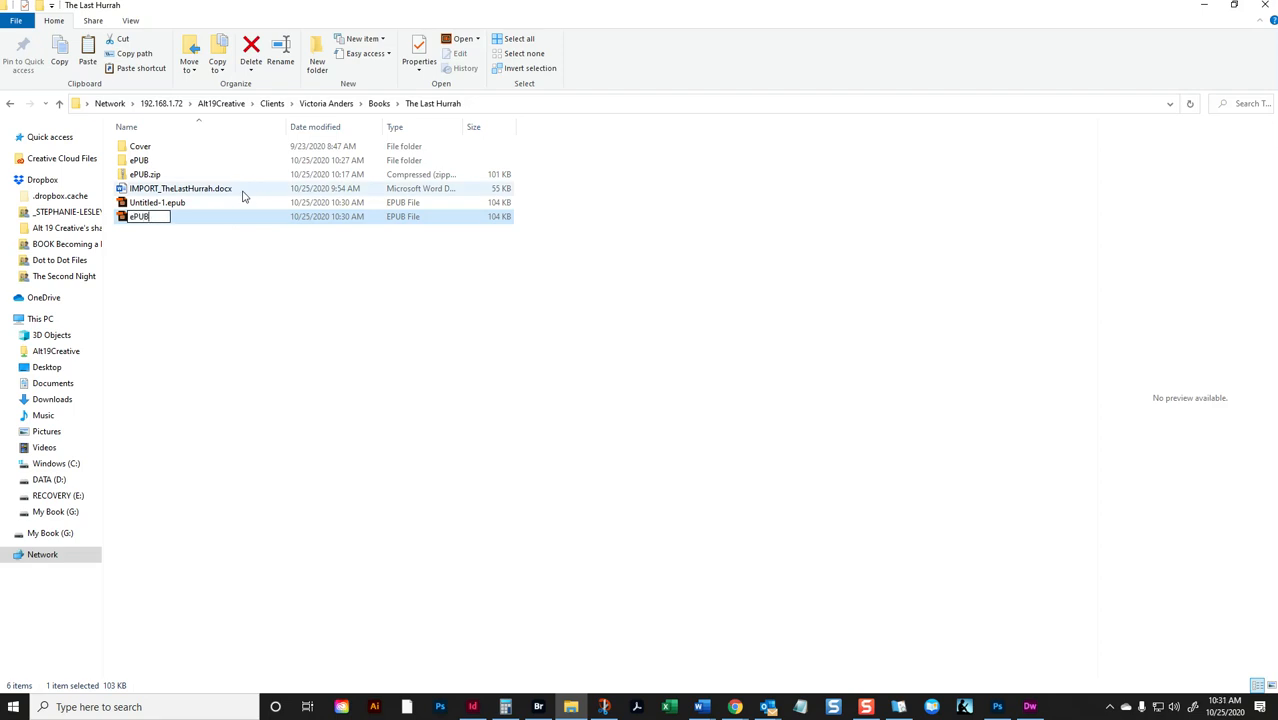
type("2.zip")
key("Return")
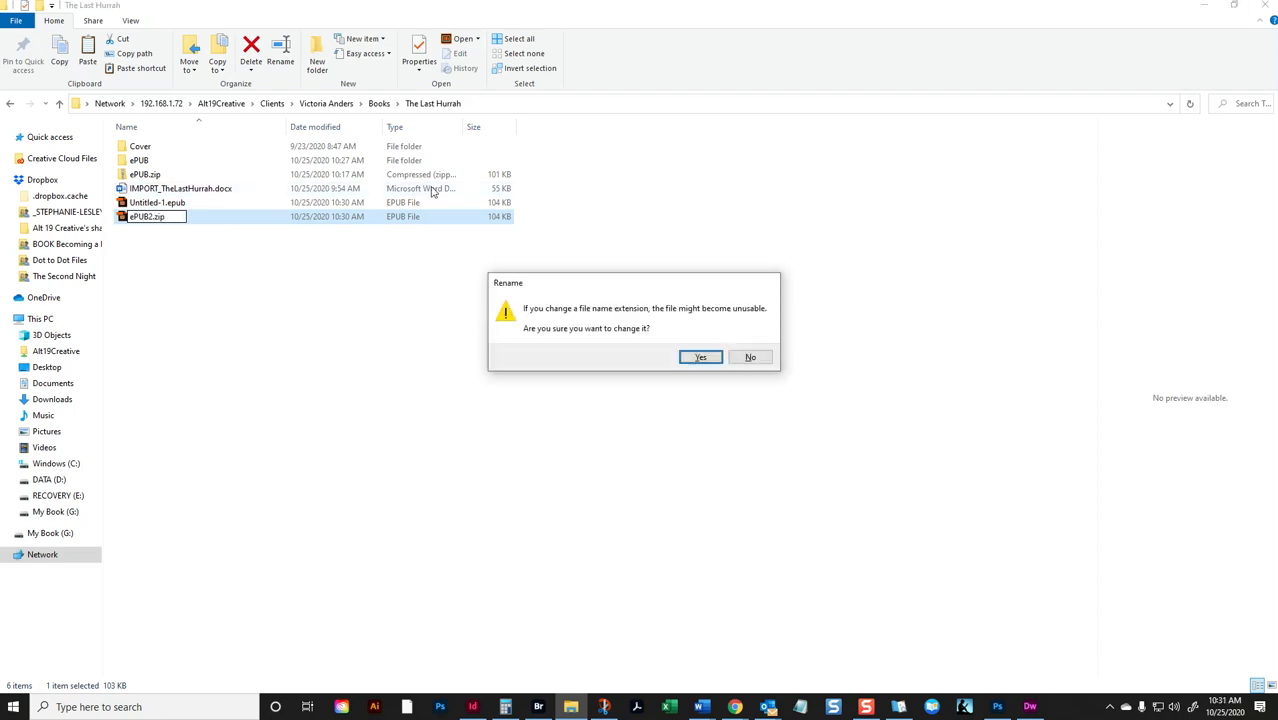
left_click(700, 357)
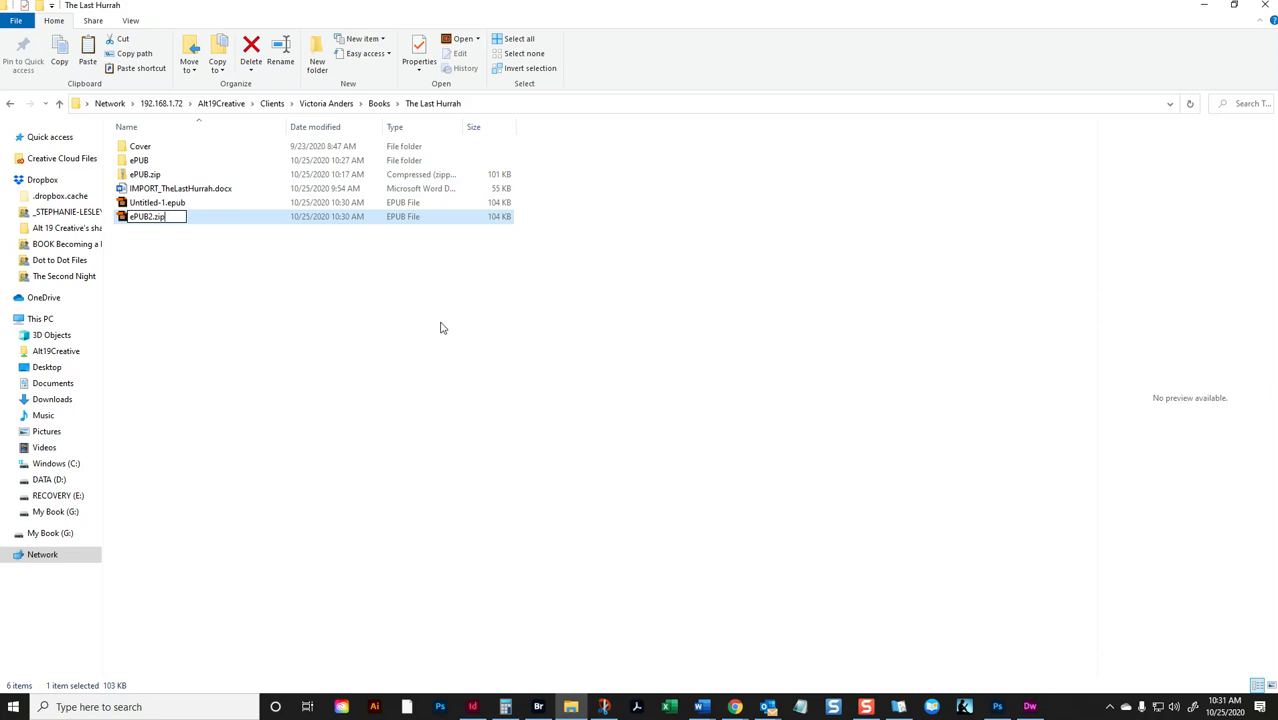
Extract all of ePUB2.zip into an ePUB2 folder within The Last Hurrah folder
left_click(234, 225)
right_click(238, 226)
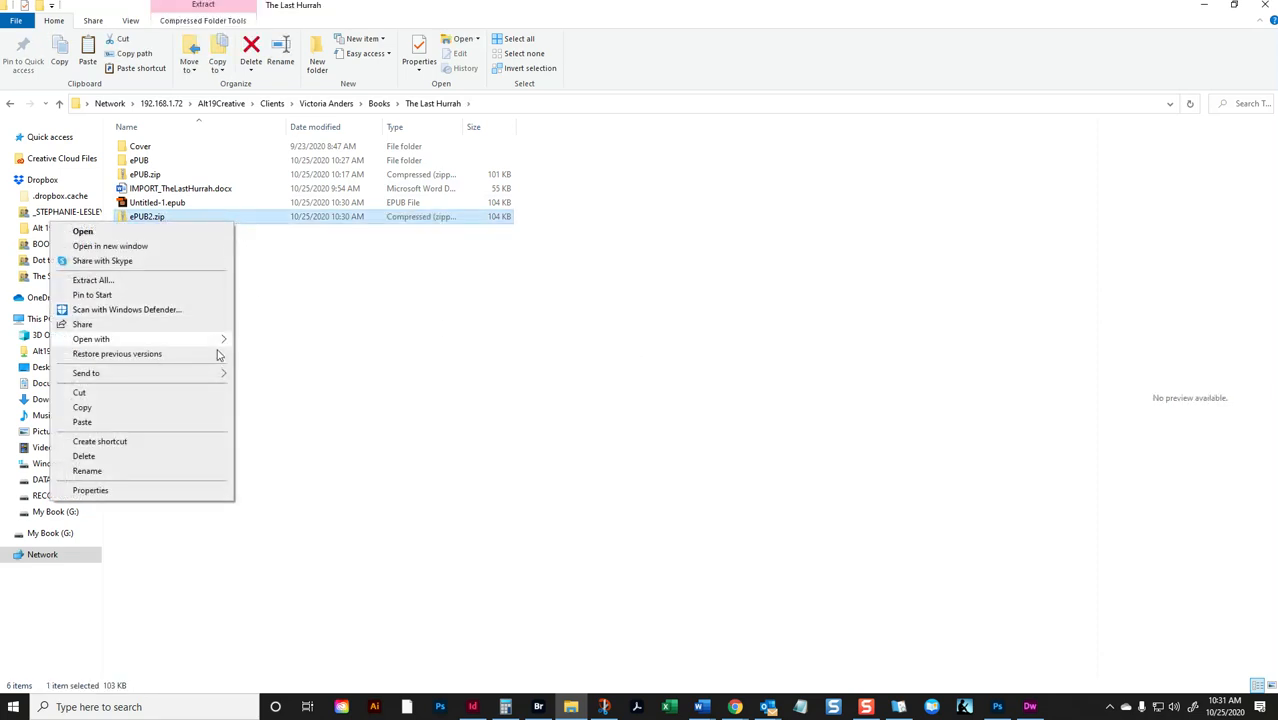
left_click(160, 281)
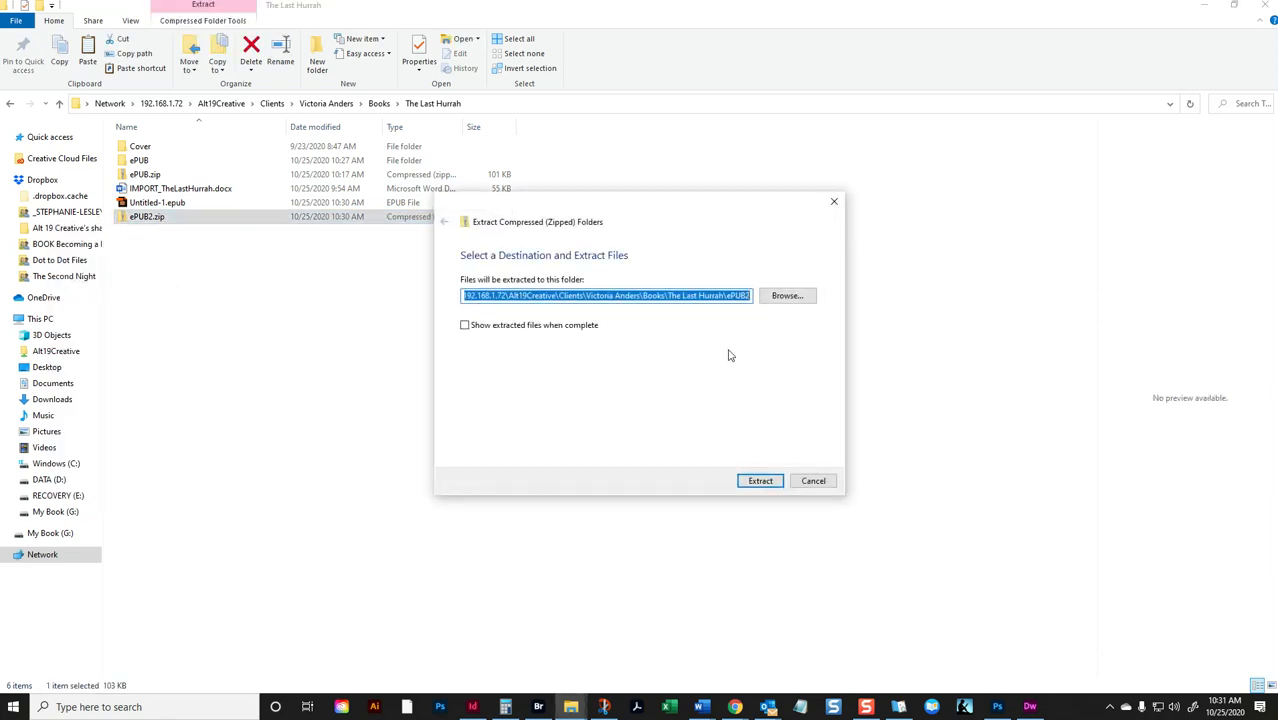
left_click(756, 481)
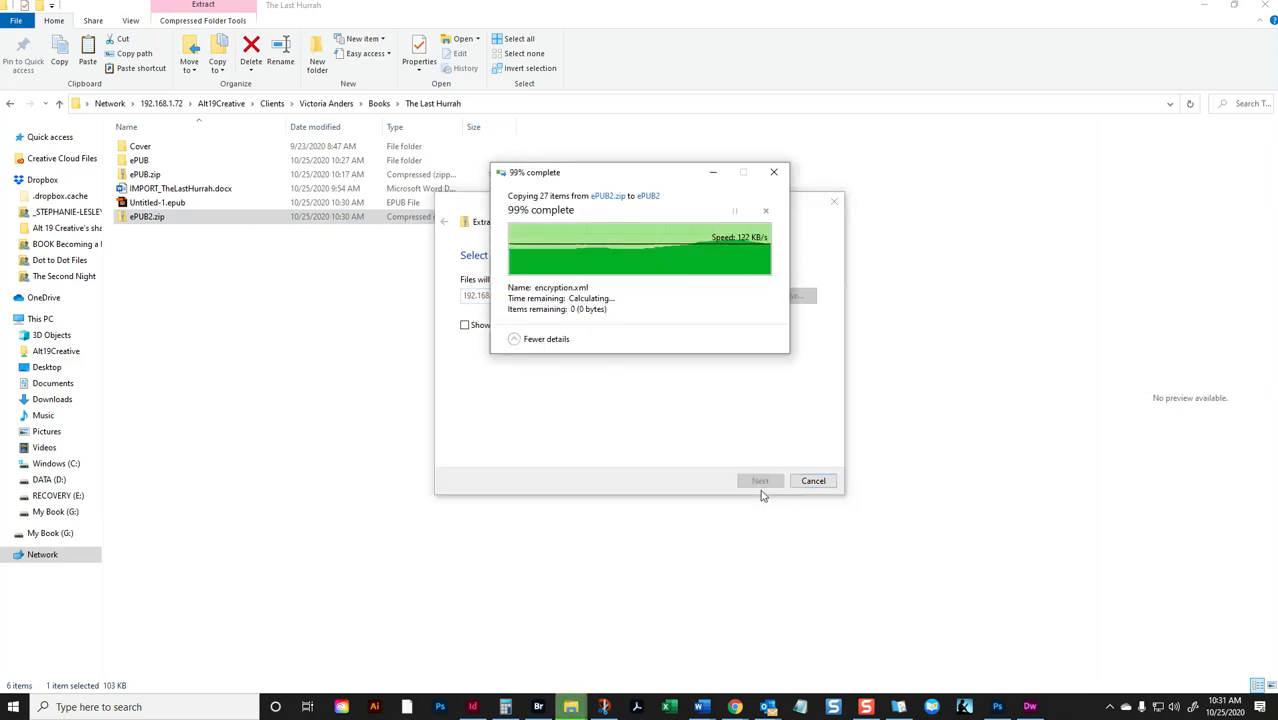
Open idGeneratedStyles.css from the css folder inside the extracted ePUB2 folder's OEBPS folder in Adobe Dreamweaver 2021
double_click(206, 231)
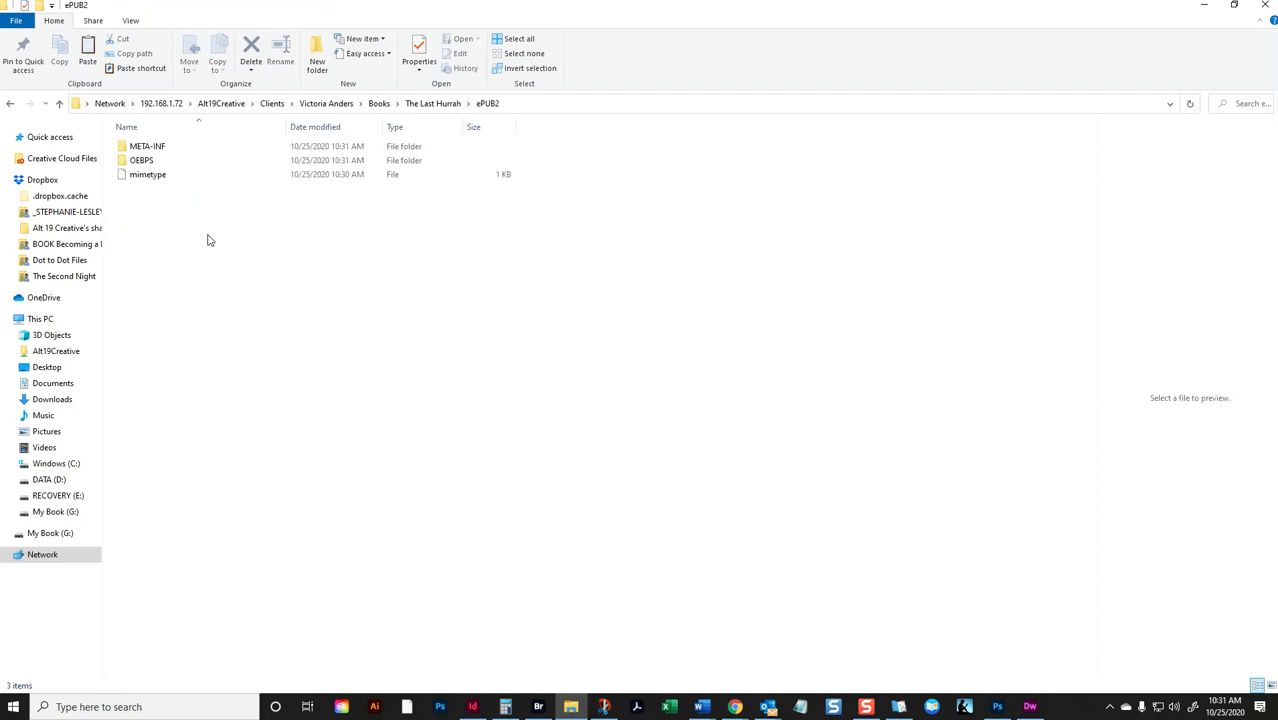
double_click(190, 166)
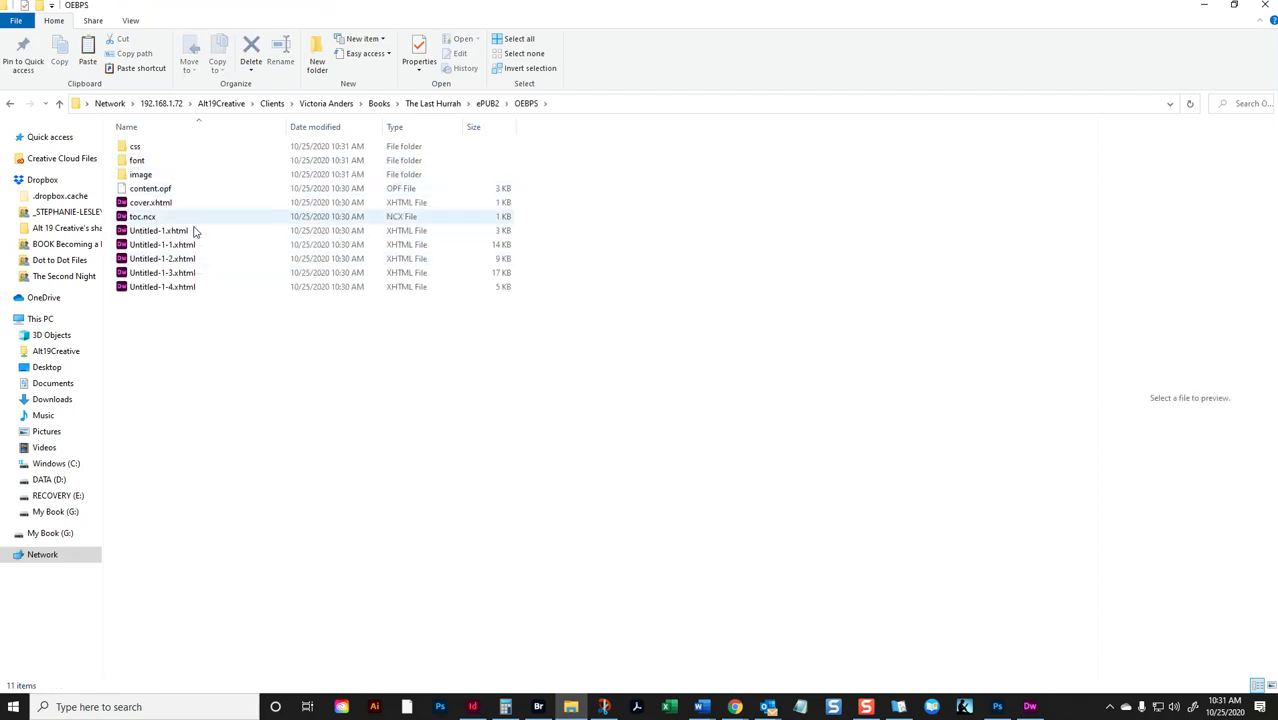
left_click(487, 104)
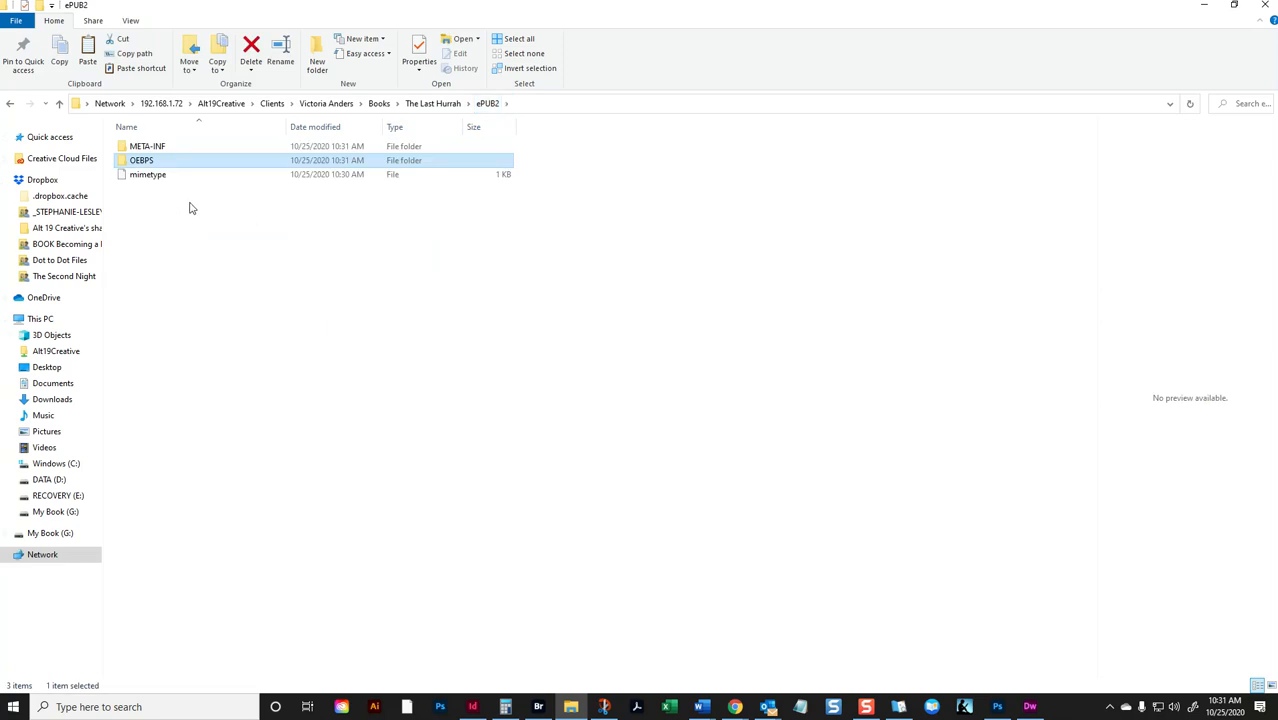
double_click(165, 162)
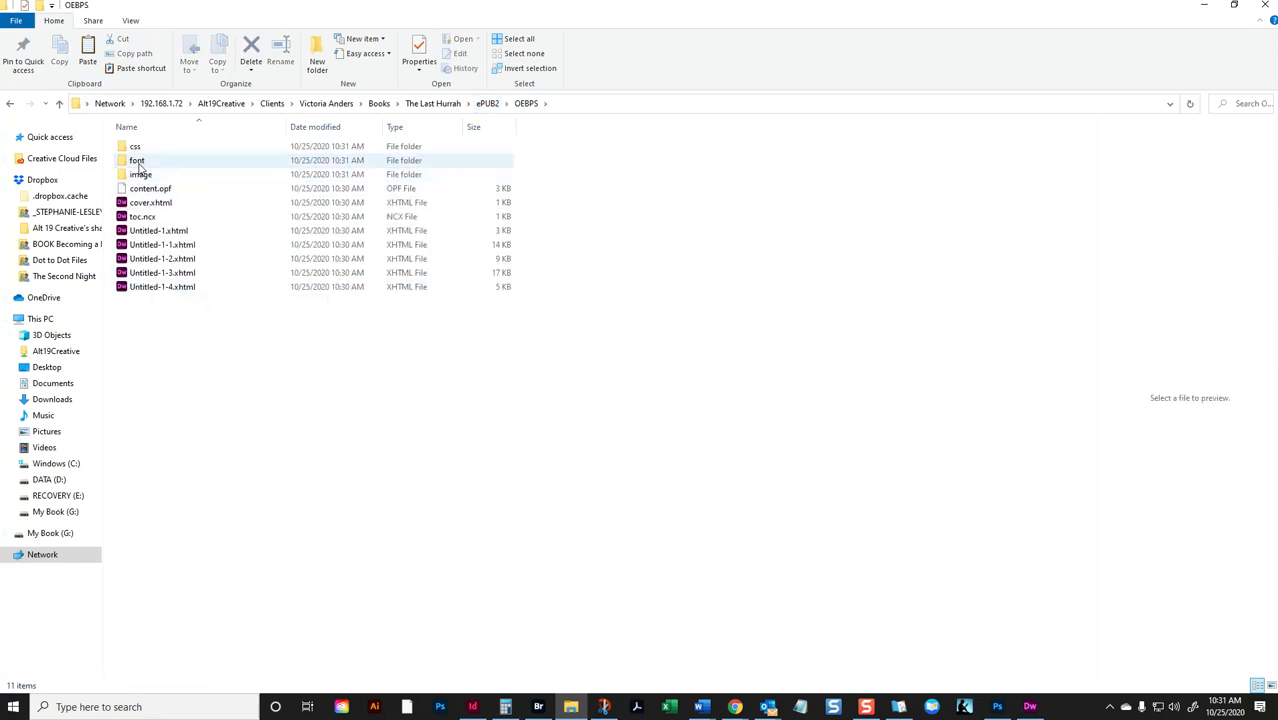
double_click(135, 147)
left_click(143, 146)
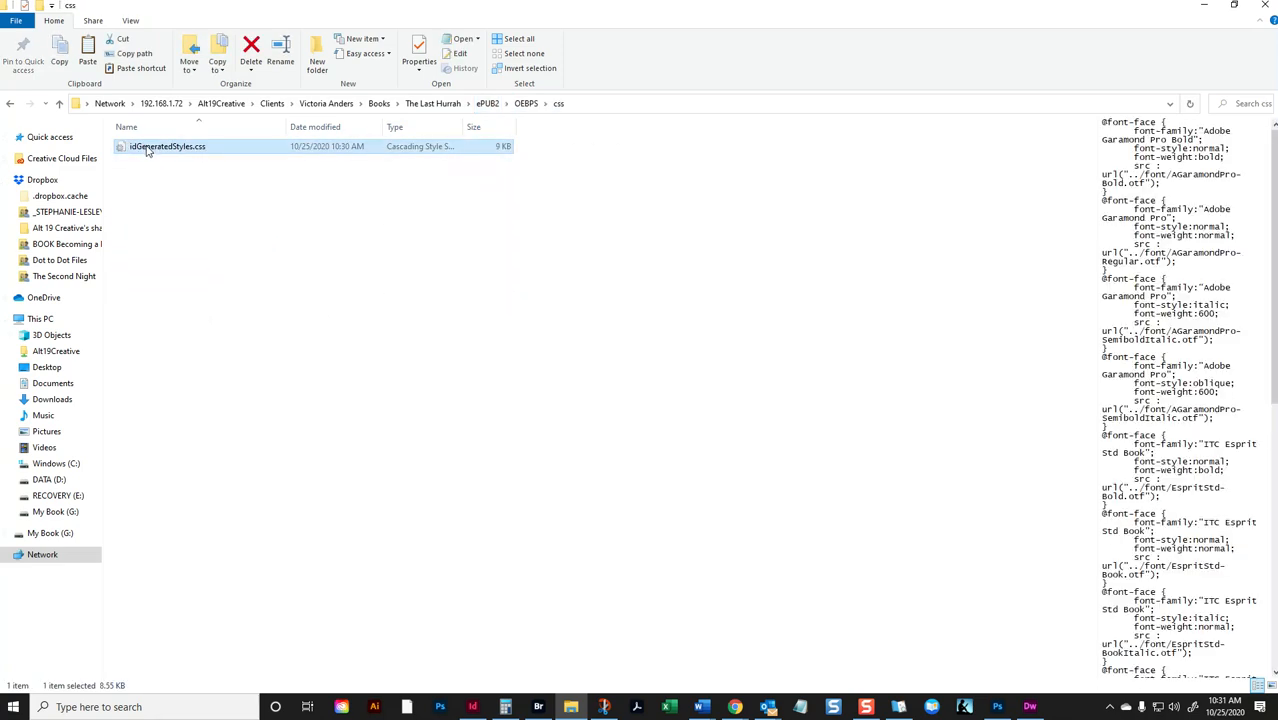
right_click(143, 146)
mouse_move(103, 246)
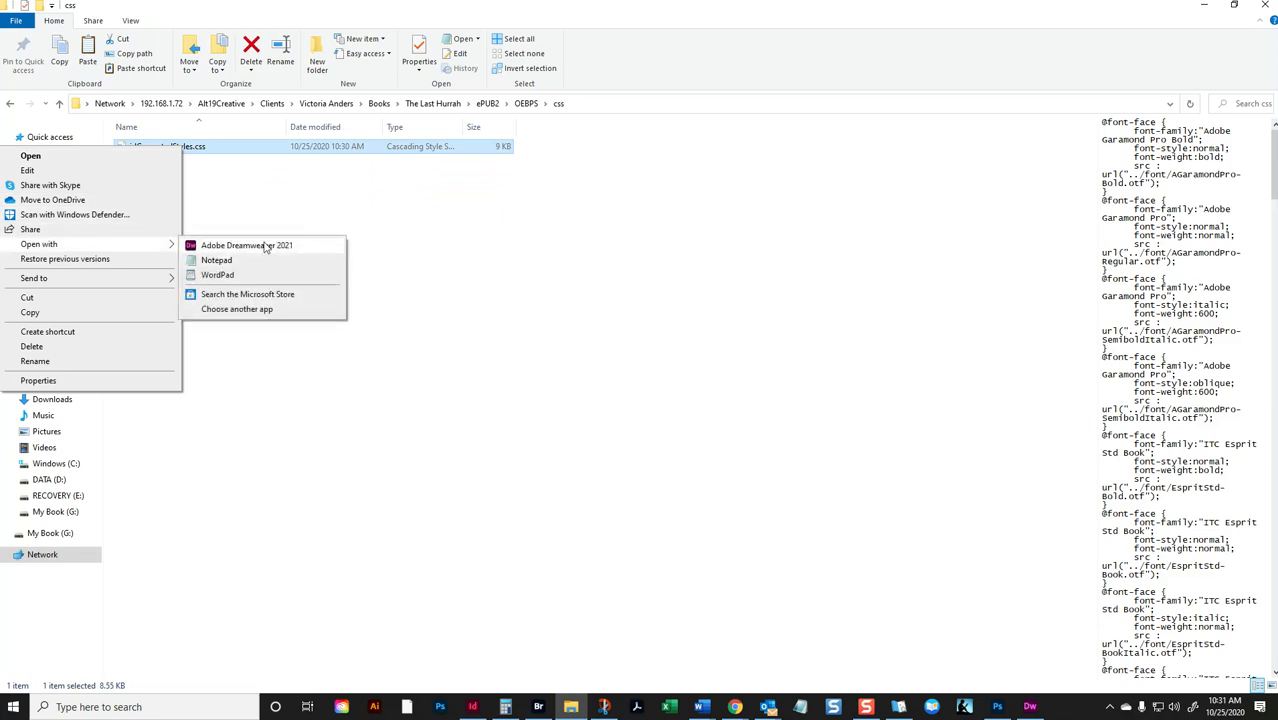
left_click(265, 244)
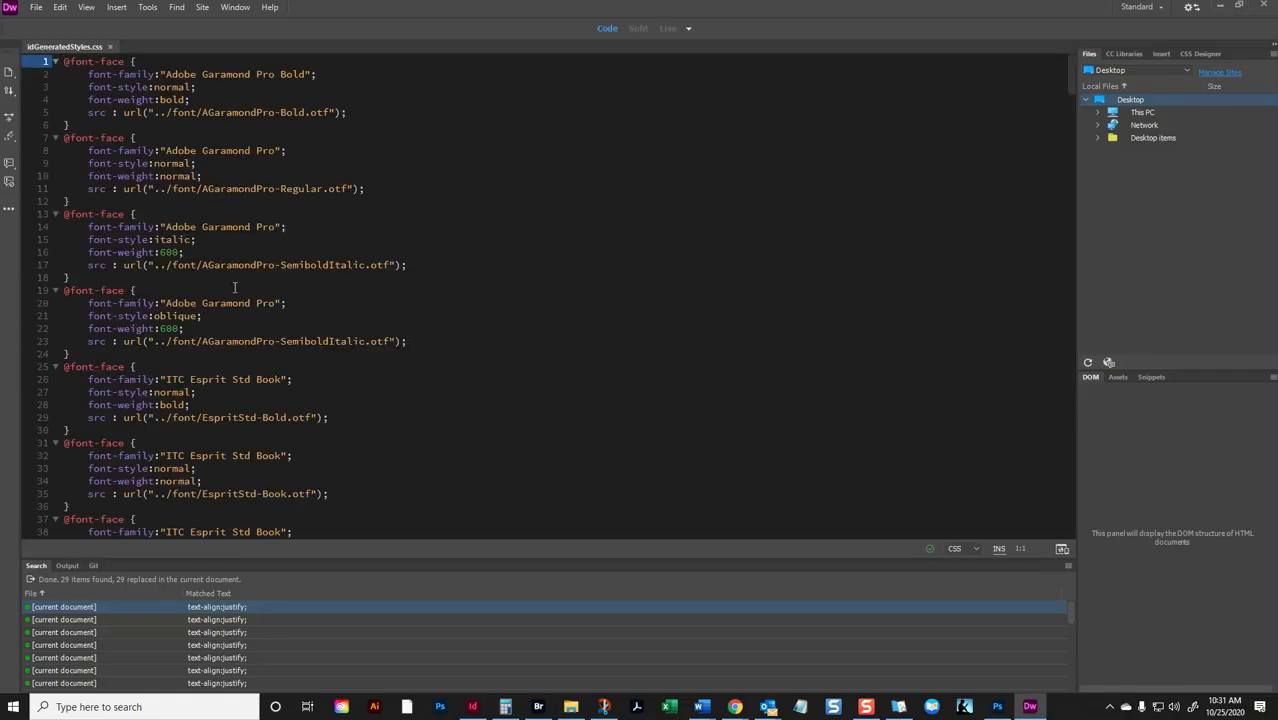
Remove every page-break declaration from the stylesheet by replacing all matches of page-break-(.*?); with nothing, and save and close the file
scroll(232, 283, "down", 20)
scroll(157, 245, "up", 2)
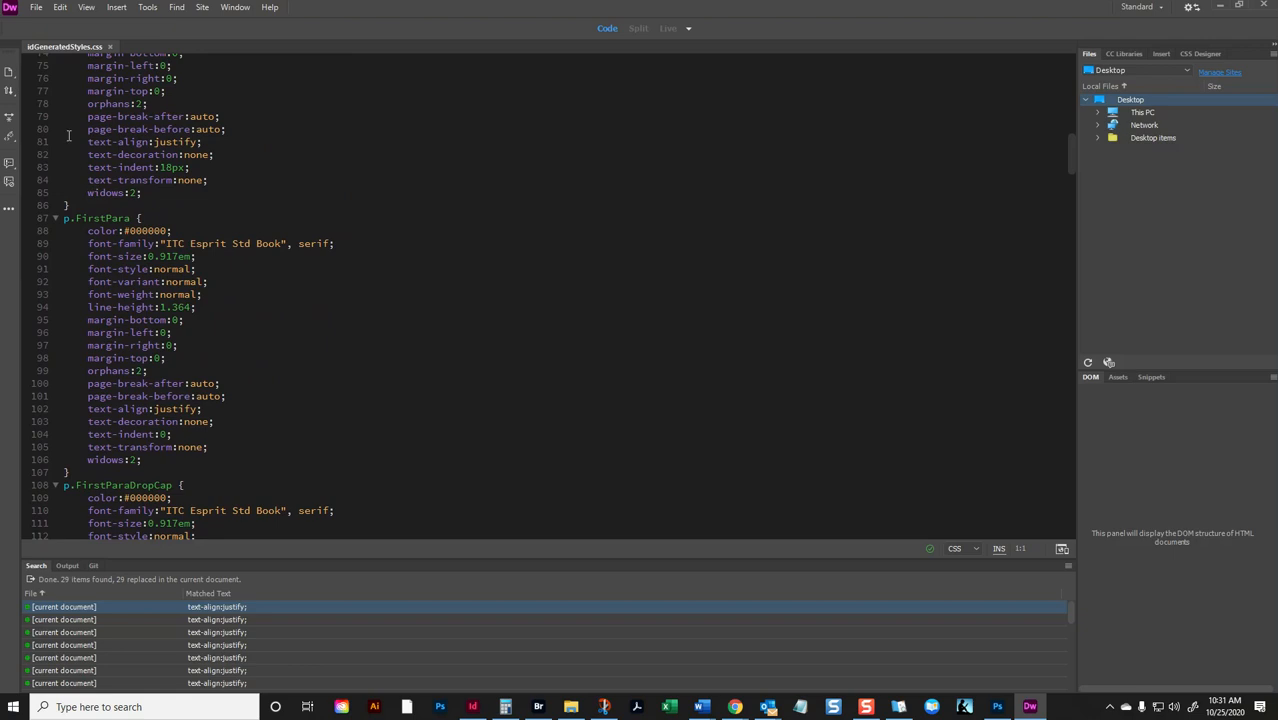
left_click(40, 118)
key("ctrl+c")
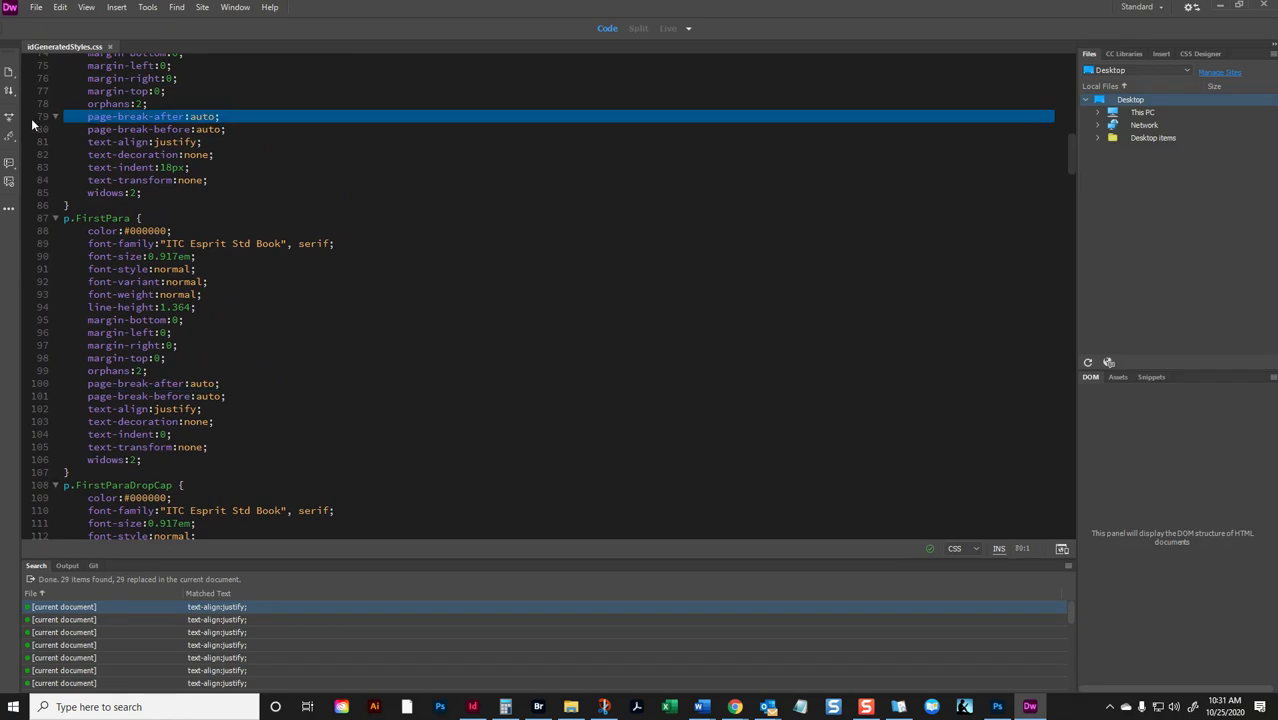
key("ctrl+f")
key("Tab")
key("ctrl+v")
left_click(543, 313)
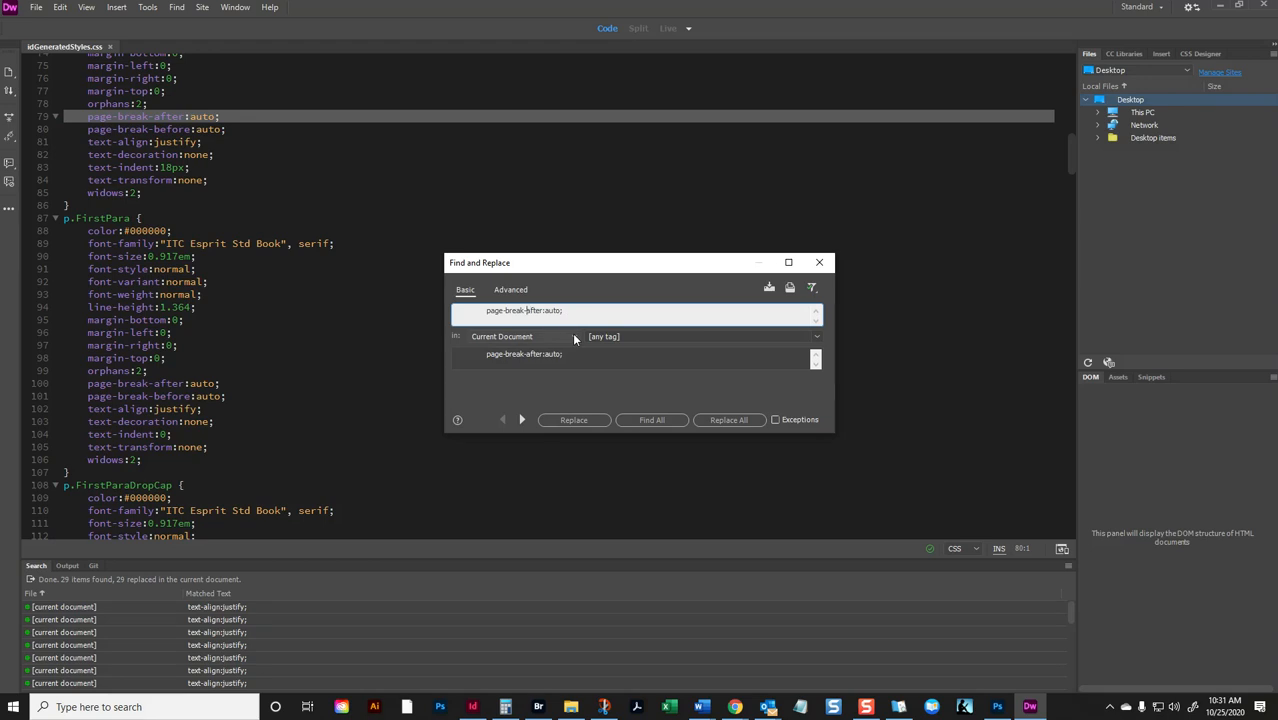
key("shift+End")
type("(.*?);")
left_click(603, 353)
key("ctrl+a")
key("BackSpace")
left_click(731, 419)
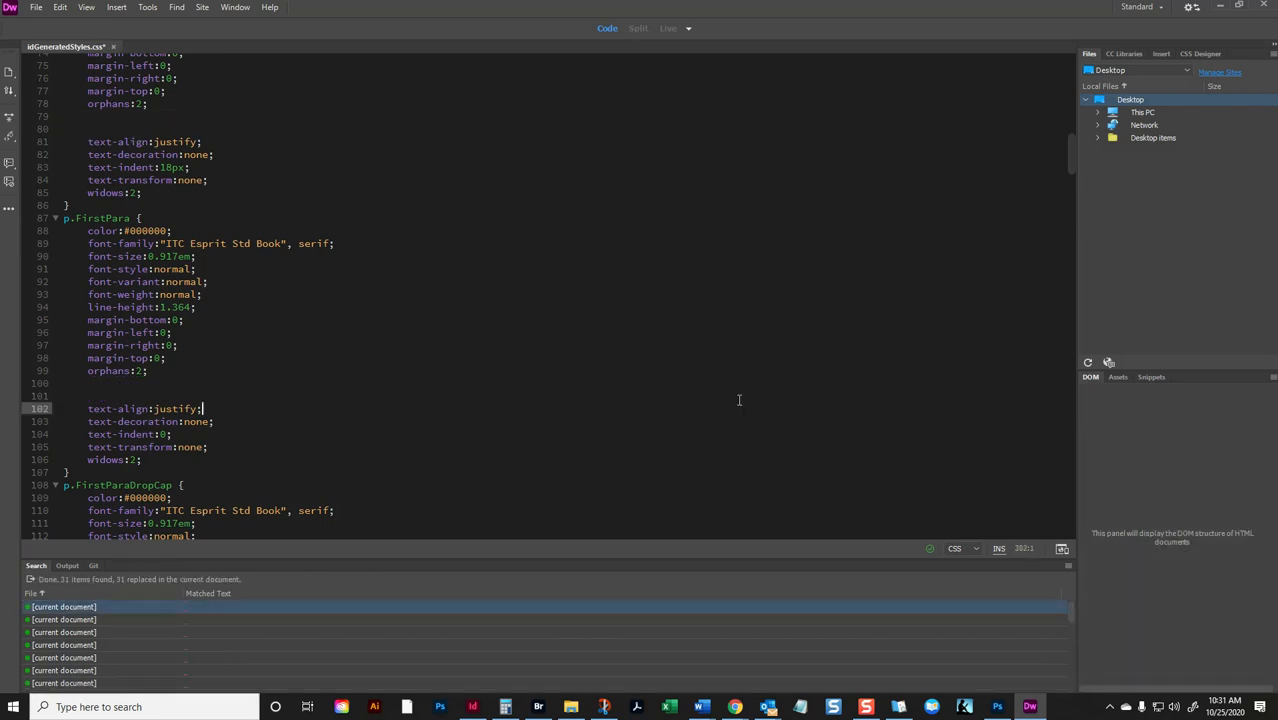
left_click(114, 47)
left_click(591, 380)
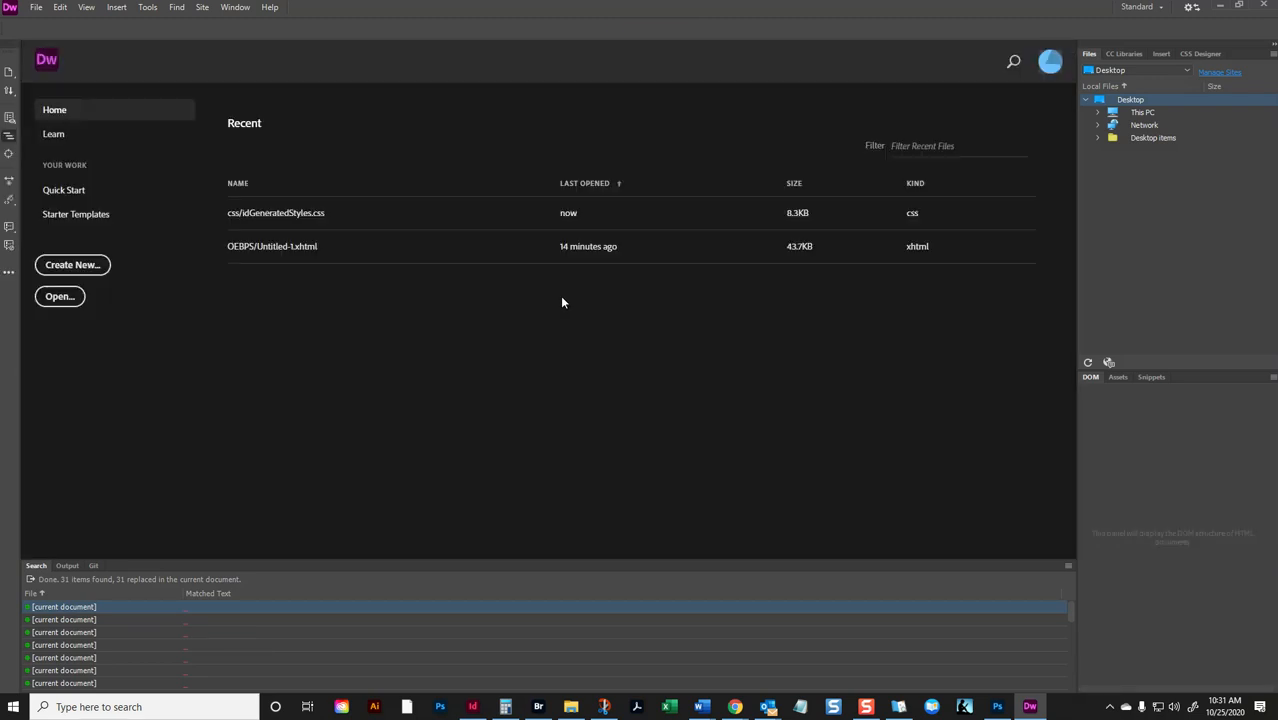
Go back to the OEBPS folder in File Explorer, open Untitled-1-4.xhtml in Dreamweaver to view it, and close it
left_click(570, 707)
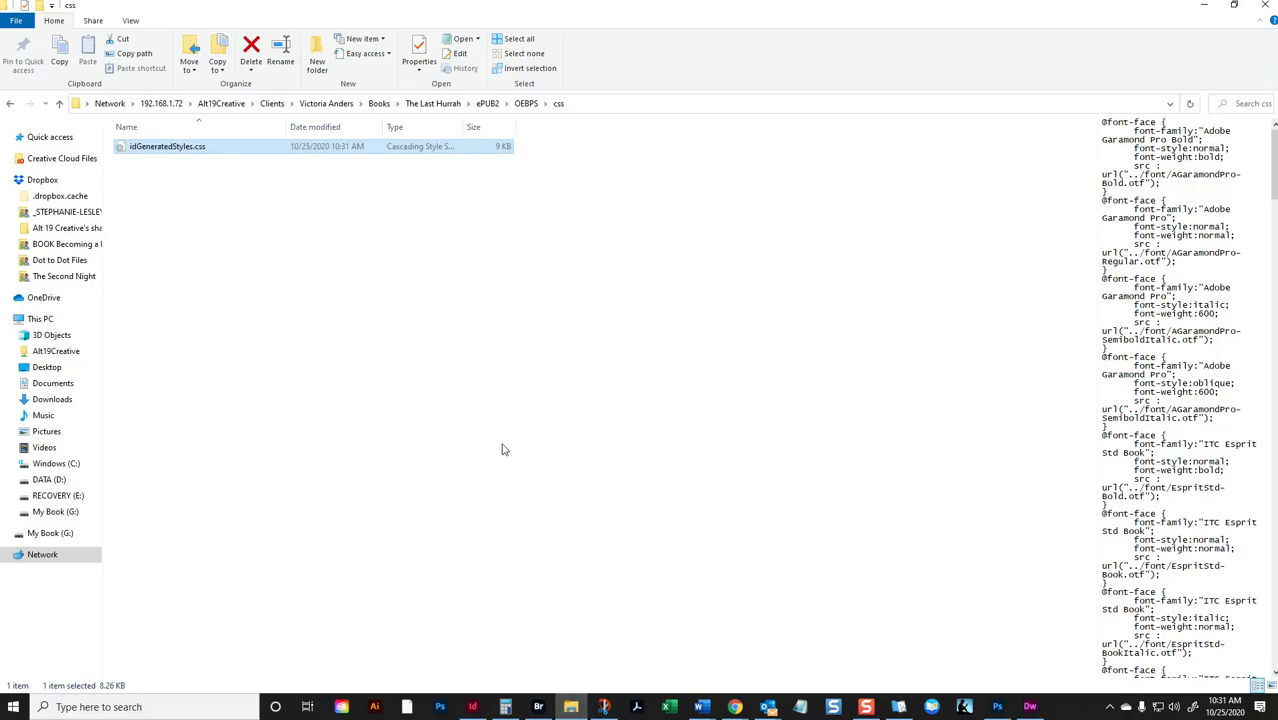
left_click(527, 103)
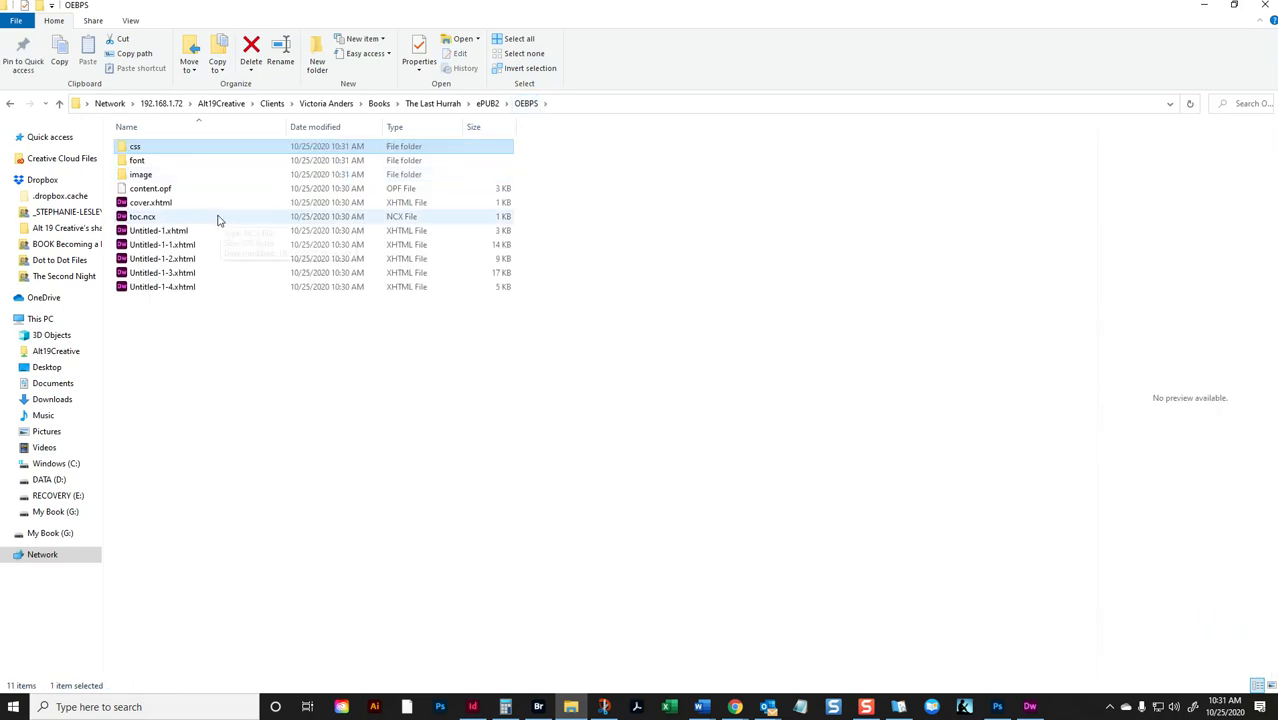
left_click(175, 246)
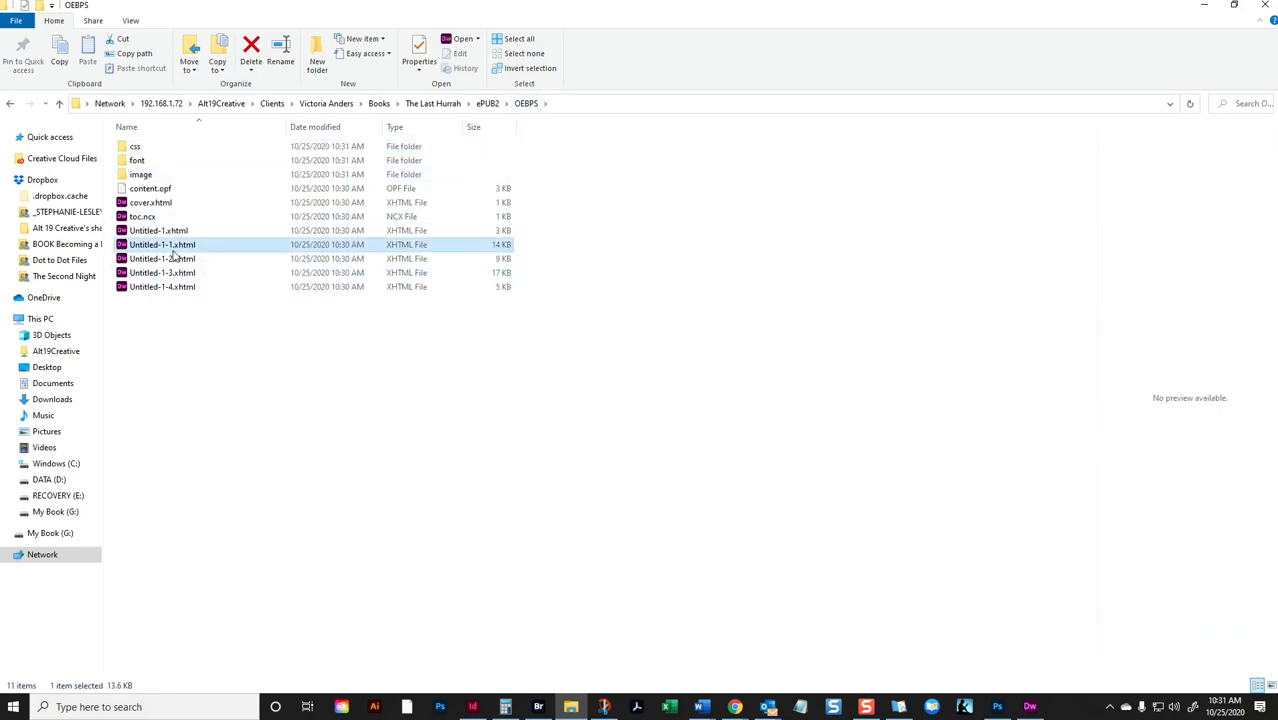
left_click(175, 259)
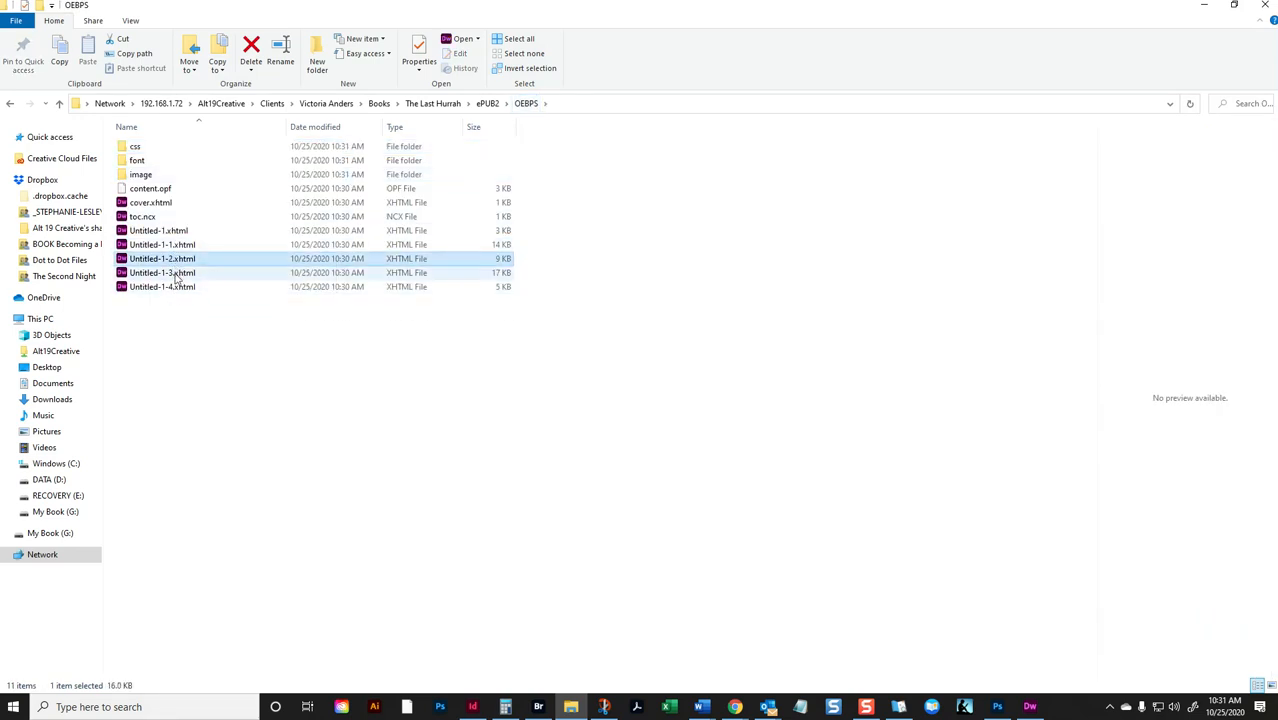
left_click(175, 273)
left_click(176, 290)
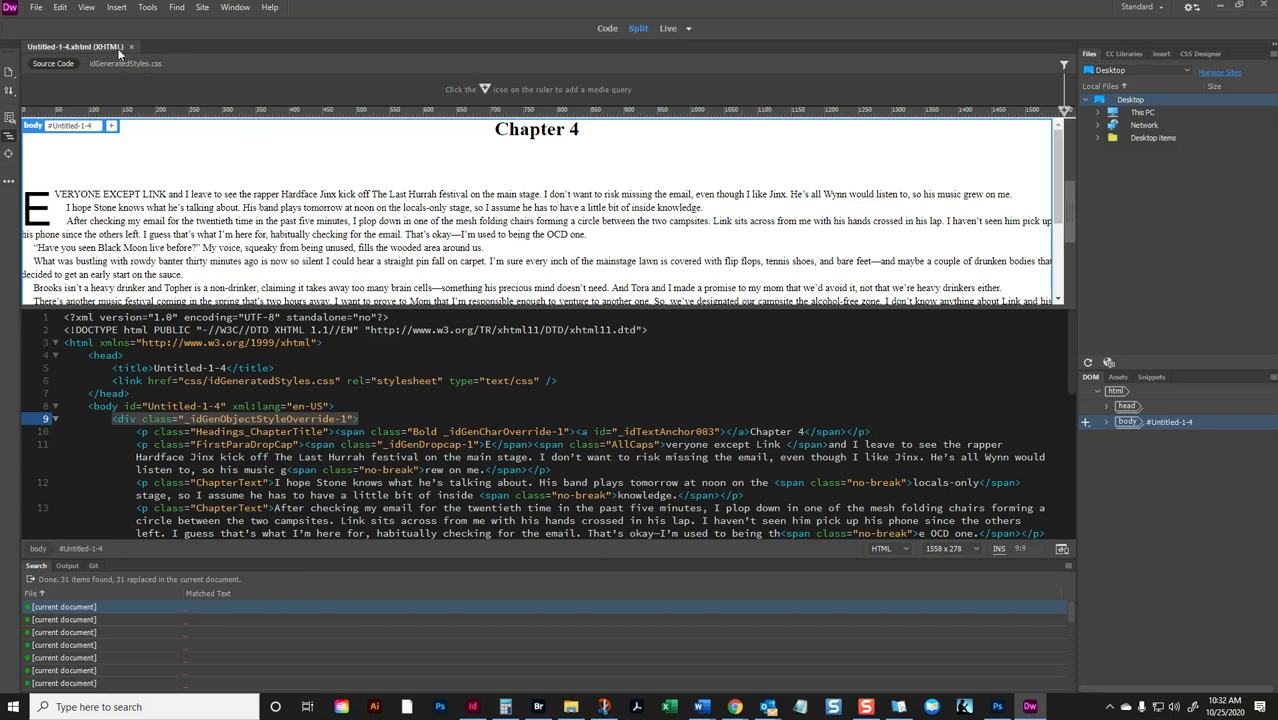
left_click(130, 47)
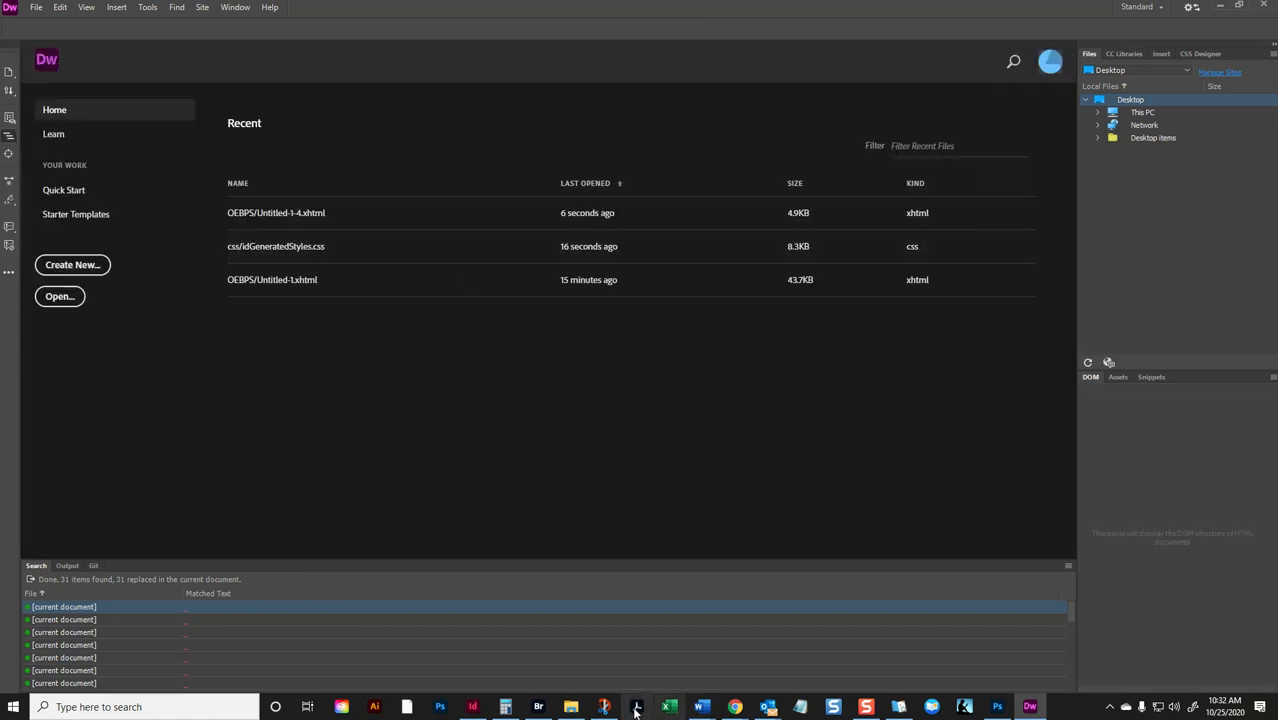
Open the chapter files Untitled-1-3.xhtml, Untitled-1-2.xhtml and Untitled-1-1.xhtml from the OEBPS folder in Dreamweaver
left_click(570, 706)
double_click(158, 274)
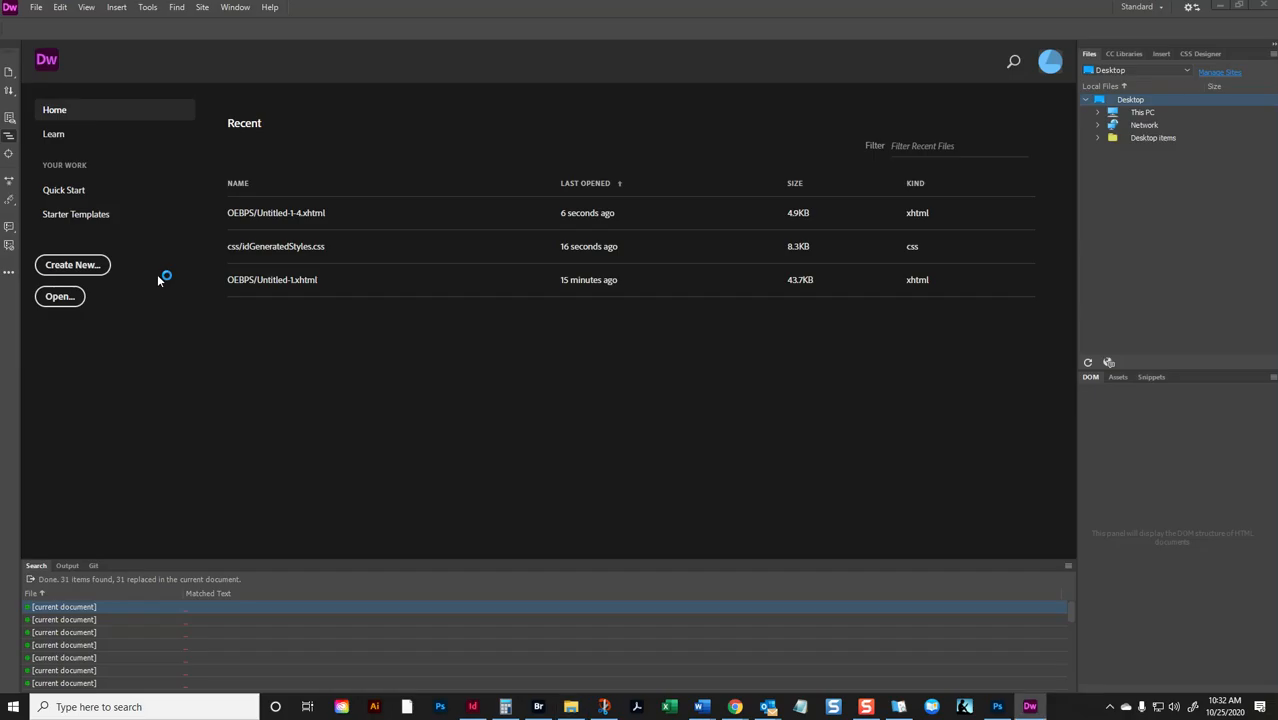
left_click(570, 706)
double_click(178, 290)
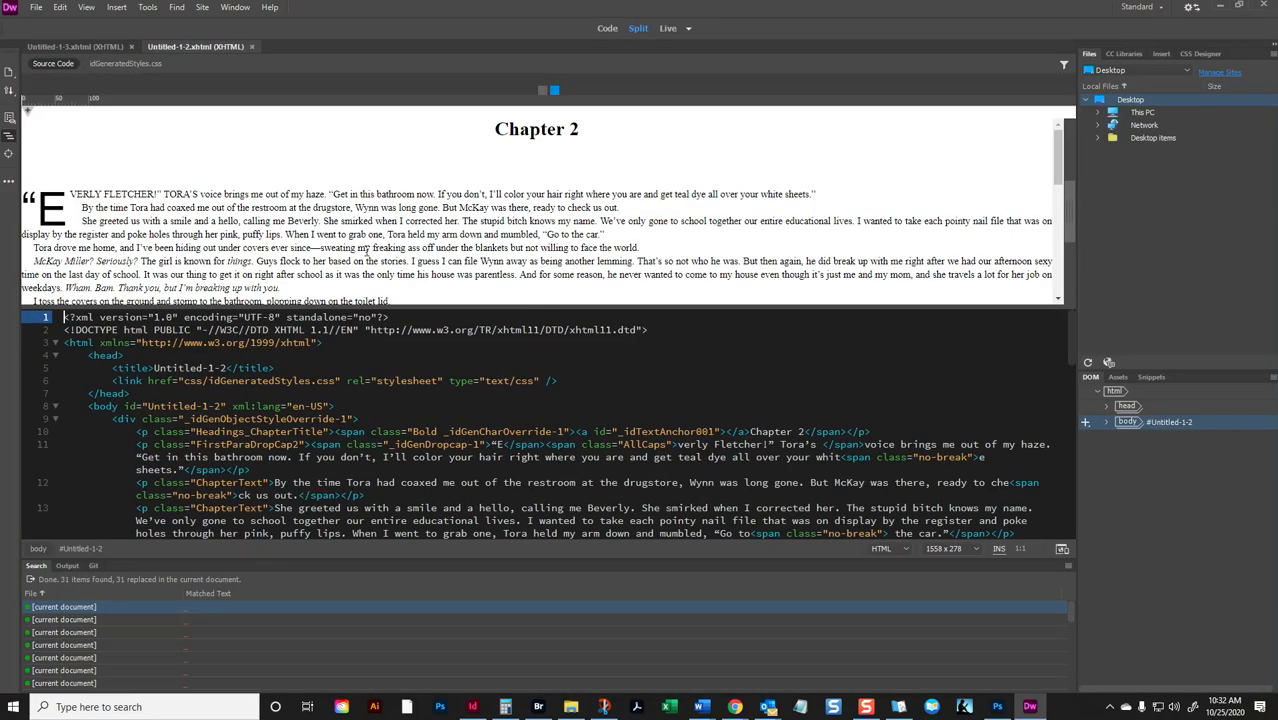
left_click(570, 706)
double_click(180, 245)
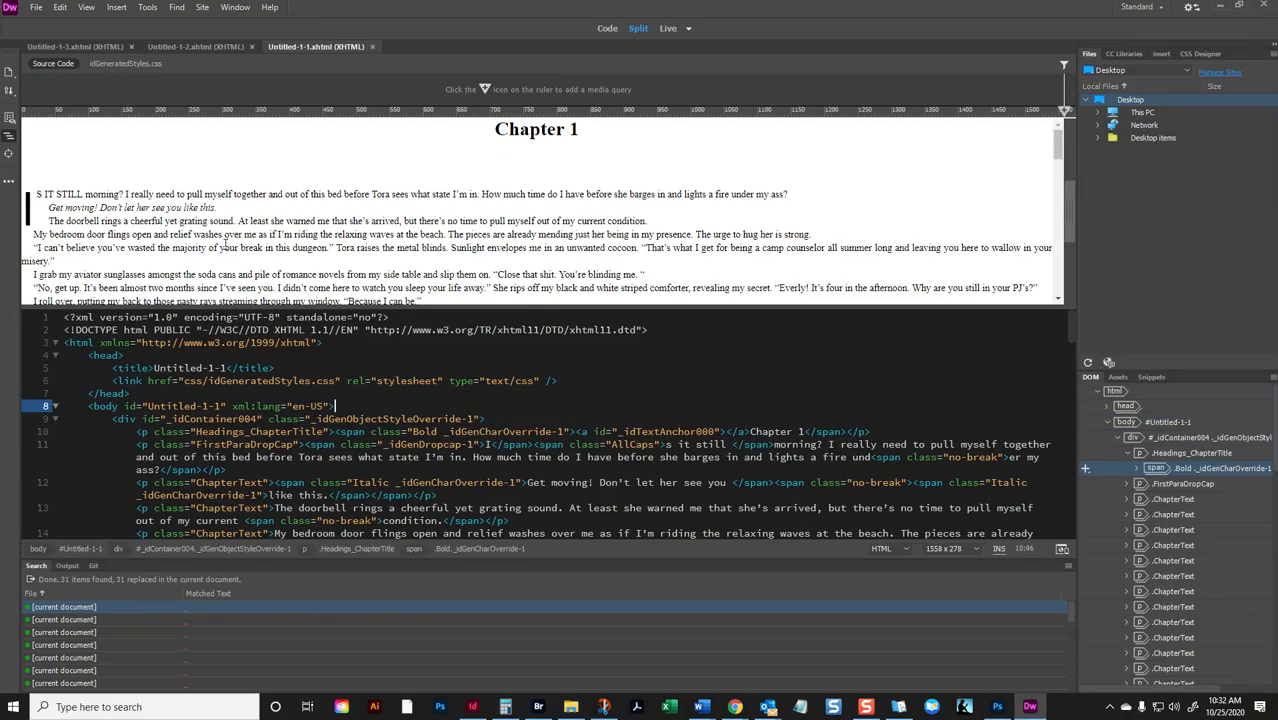